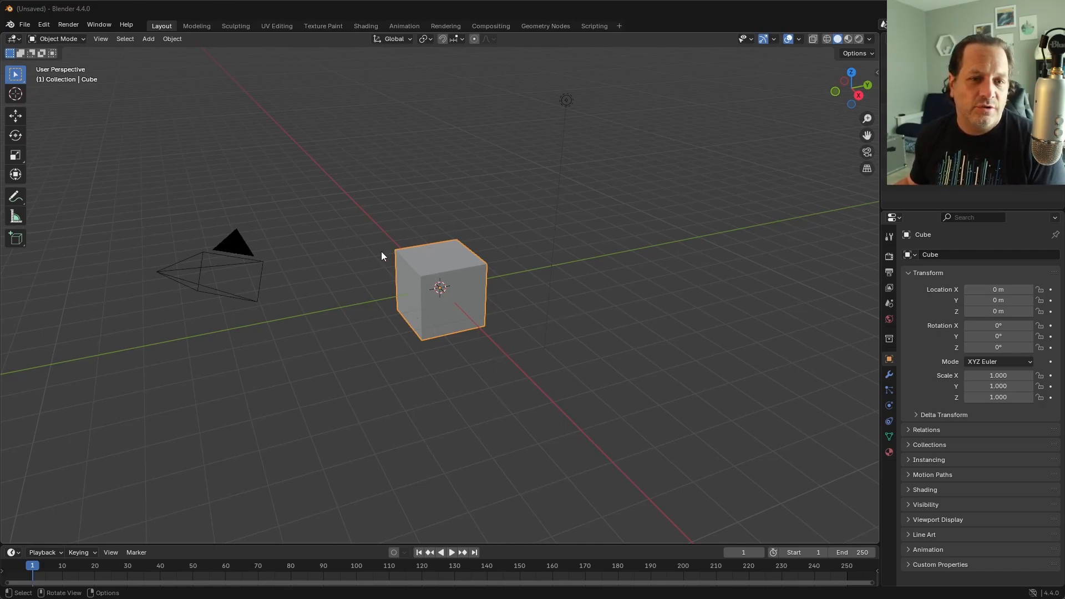
Step: Switch the enlarged timeline area to the Geometry Node Editor and create a new geometry node tree on the cube
{"action": "left_click_drag", "start_coordinate": [424, 544], "coordinate": [436, 368]}
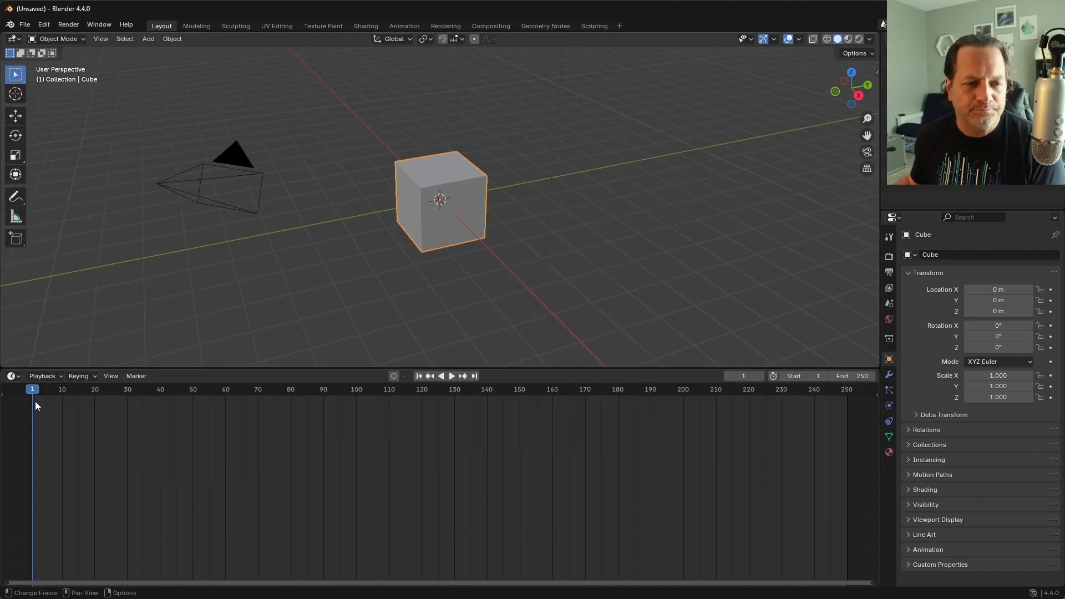
{"action": "left_click", "coordinate": [12, 376]}
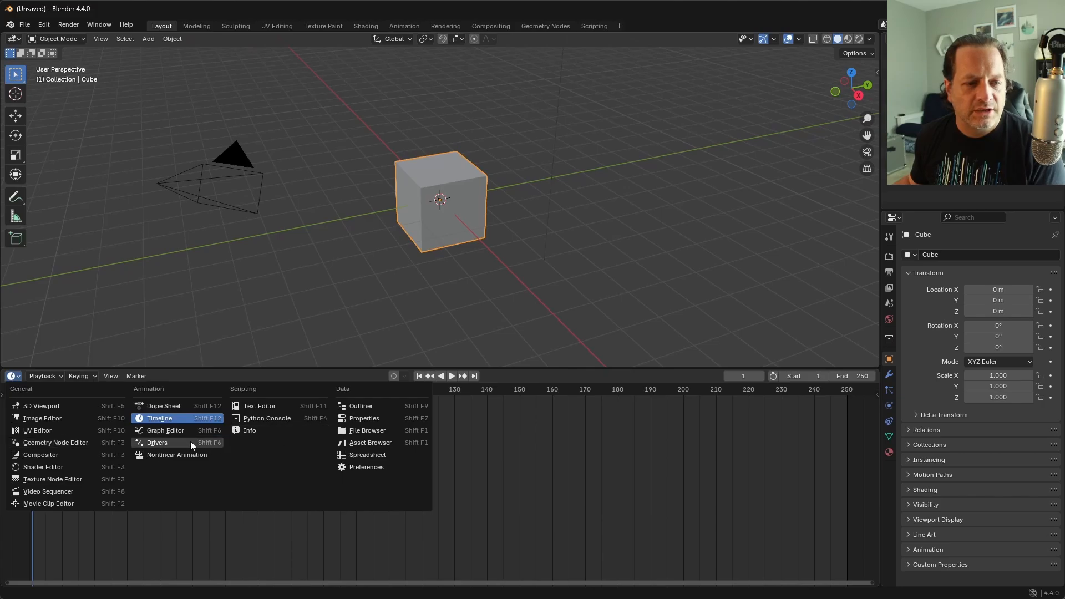
{"action": "left_click", "coordinate": [82, 442]}
{"action": "left_click_drag", "start_coordinate": [311, 370], "coordinate": [439, 288]}
{"action": "left_click", "coordinate": [440, 295]}
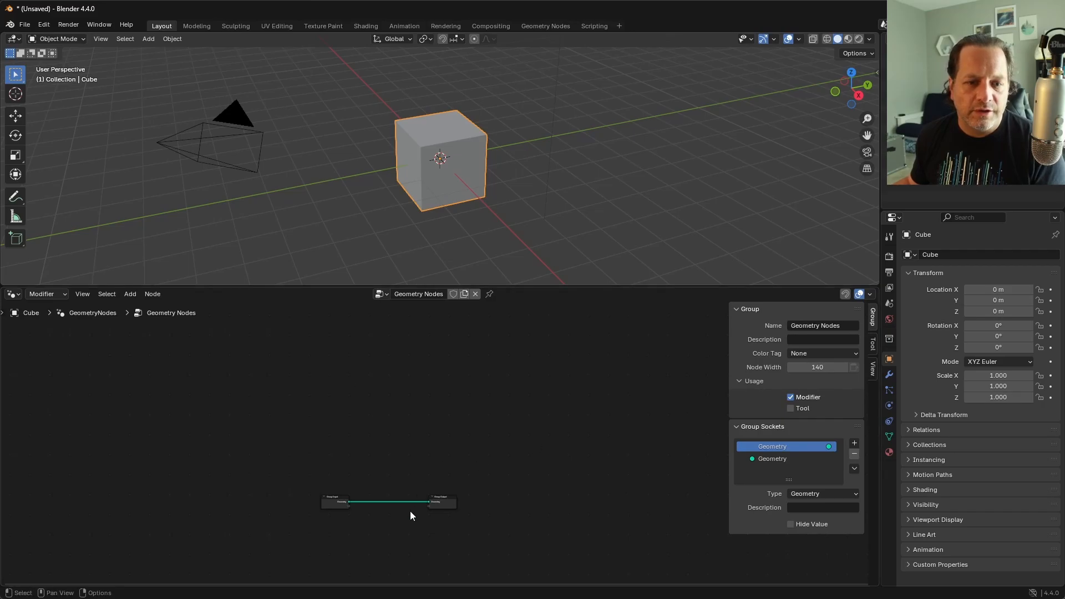
Step: Cut the link between Group Input and Group Output and move the Group Input node aside
{"action": "key", "text": "Home"}
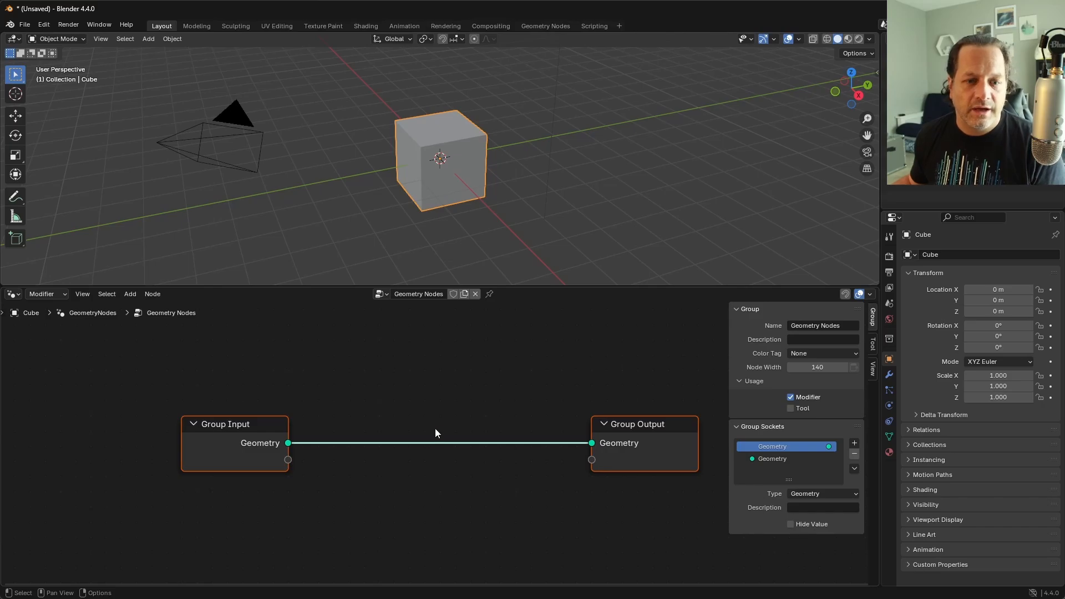
{"action": "right_click_drag", "start_coordinate": [414, 396], "coordinate": [393, 493], "text": "ctrl"}
{"action": "key", "text": "g"}
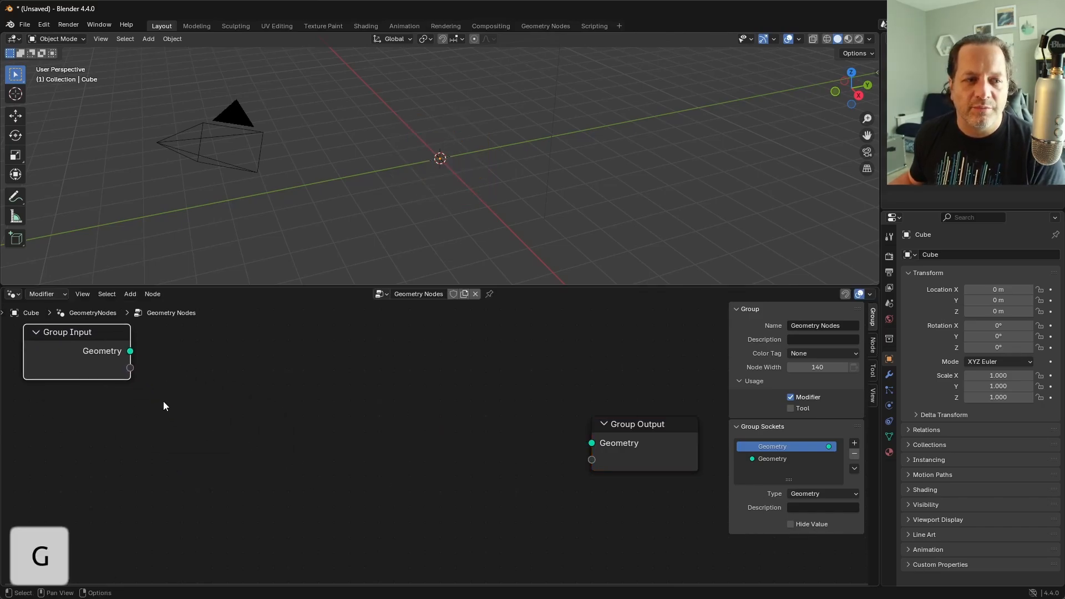
{"action": "left_click", "coordinate": [165, 405]}
{"action": "middle_click_drag", "start_coordinate": [523, 474], "coordinate": [455, 465]}
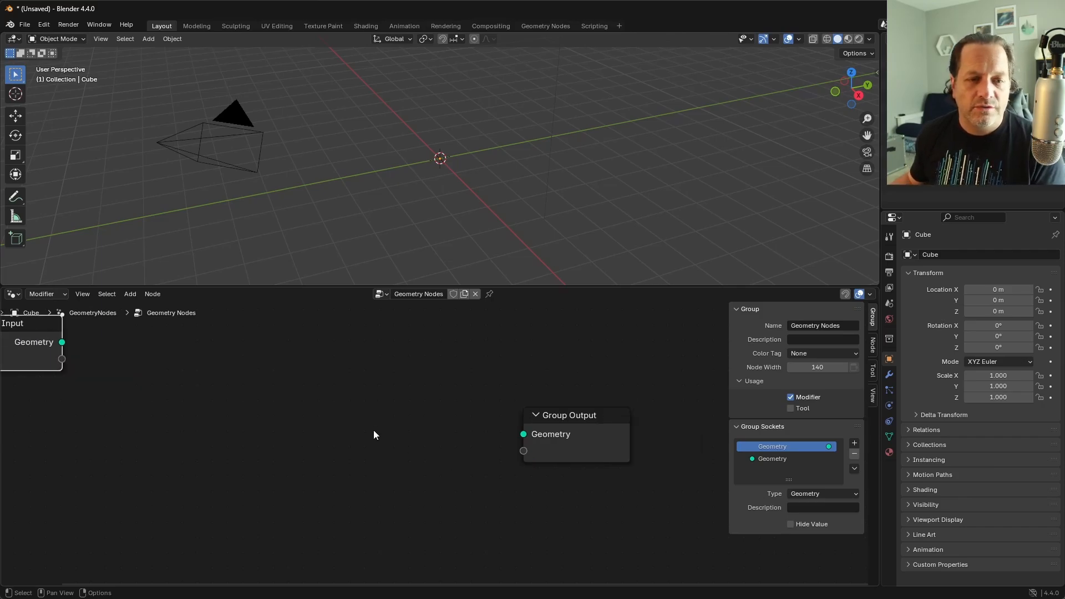
Step: Add a Scene Time node and move the Group Output node farther away to make room between them
{"action": "key", "text": "shift+a"}
{"action": "type", "text": "scene"}
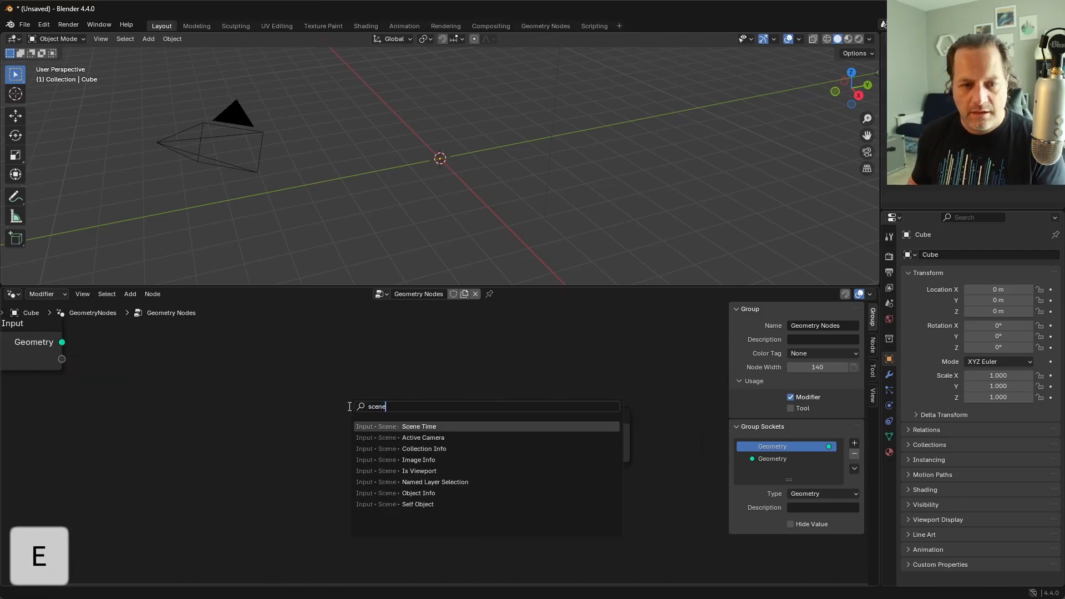
{"action": "key", "text": "Return"}
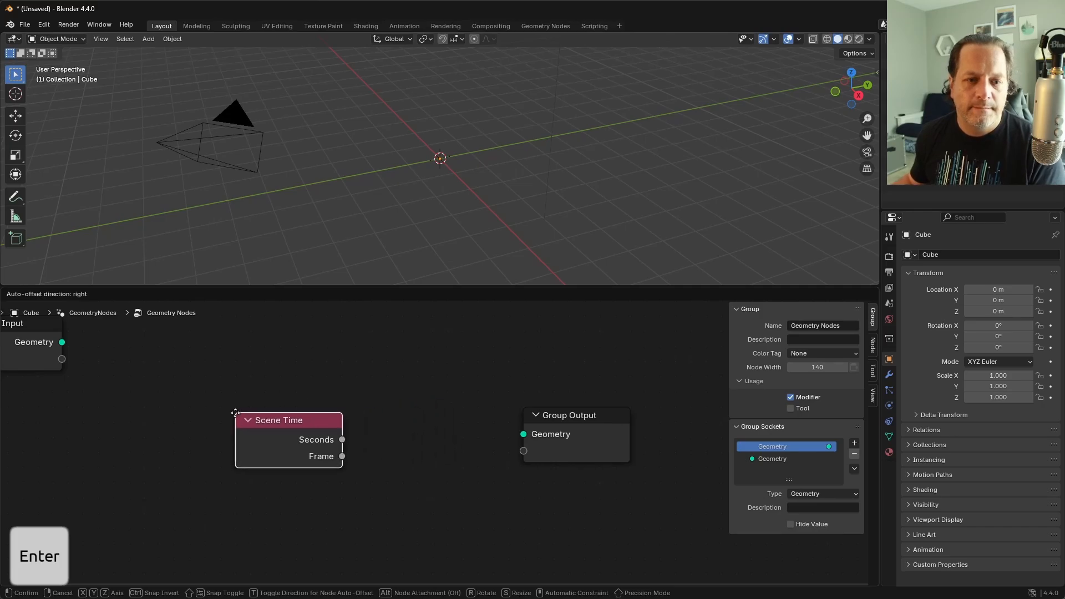
{"action": "left_click", "coordinate": [290, 420]}
{"action": "left_click_drag", "start_coordinate": [305, 429], "coordinate": [356, 394]}
{"action": "key", "text": "Escape"}
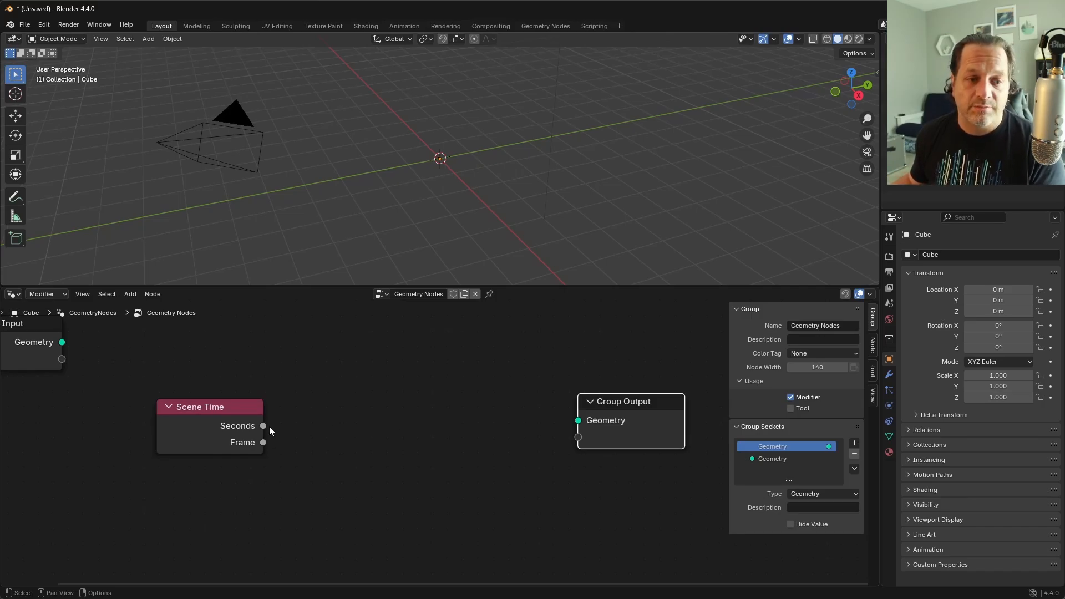
Step: Connect the Scene Time Seconds output to a new Value to String node and set its data type to Integer
{"action": "left_click_drag", "start_coordinate": [270, 431], "coordinate": [341, 399]}
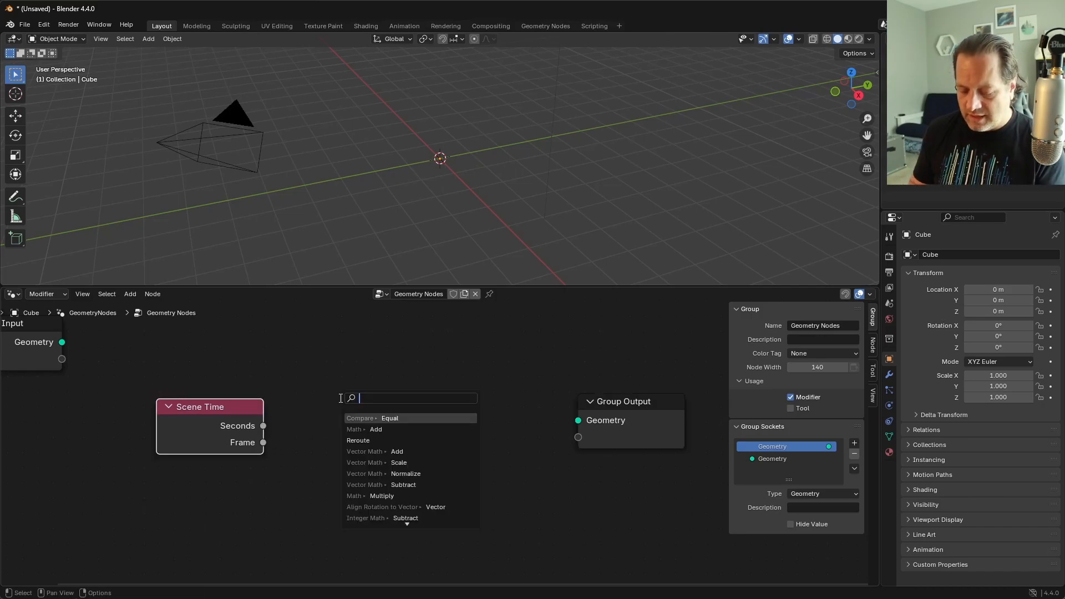
{"action": "type", "text": "value to "}
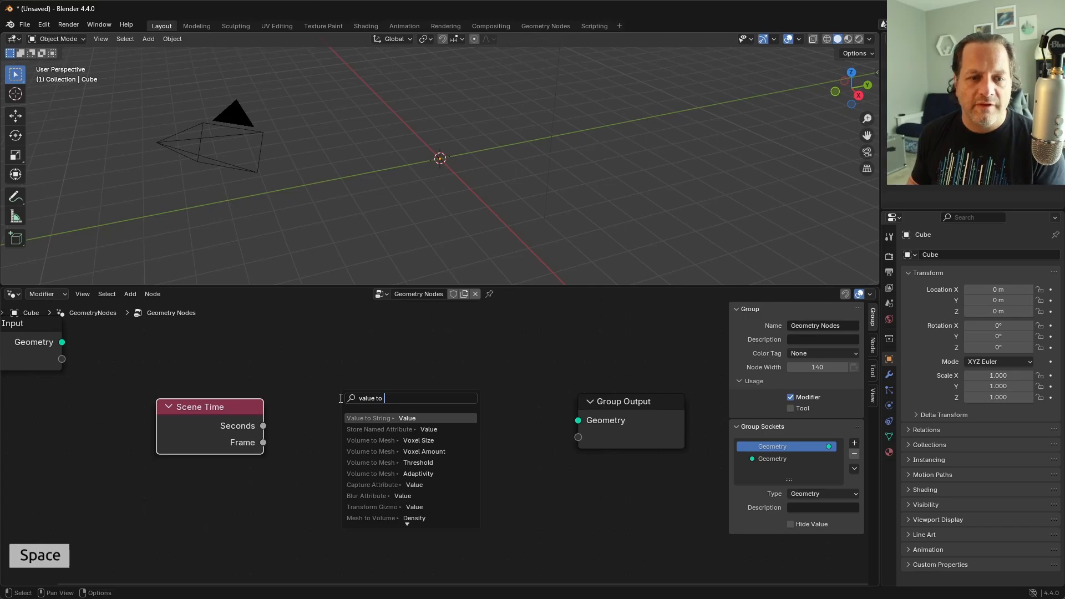
{"action": "type", "text": "st"}
{"action": "key", "text": "Return"}
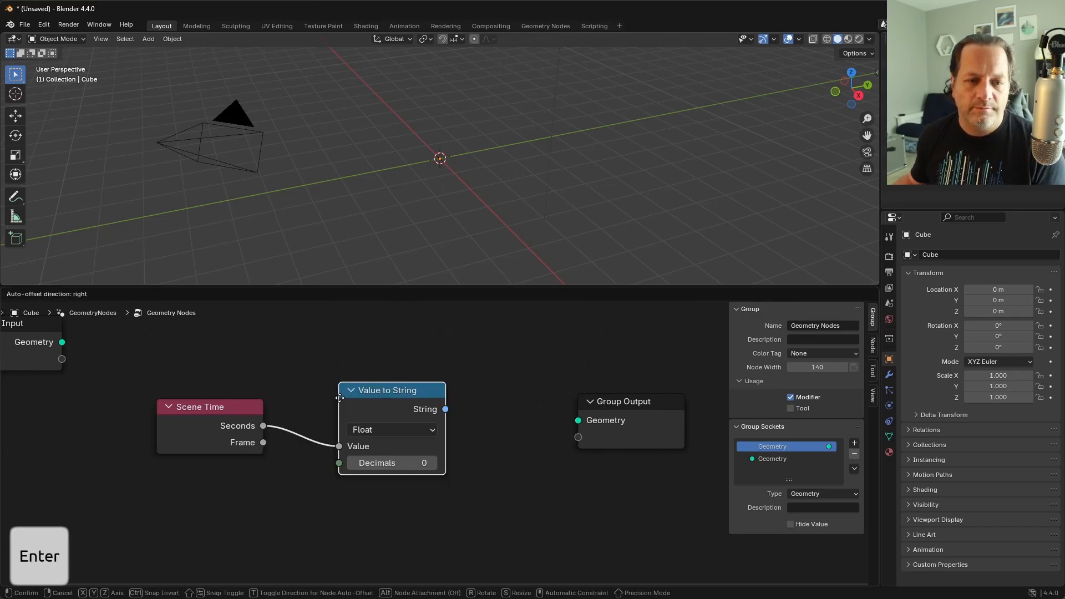
{"action": "left_click", "coordinate": [318, 380]}
{"action": "left_click", "coordinate": [380, 410]}
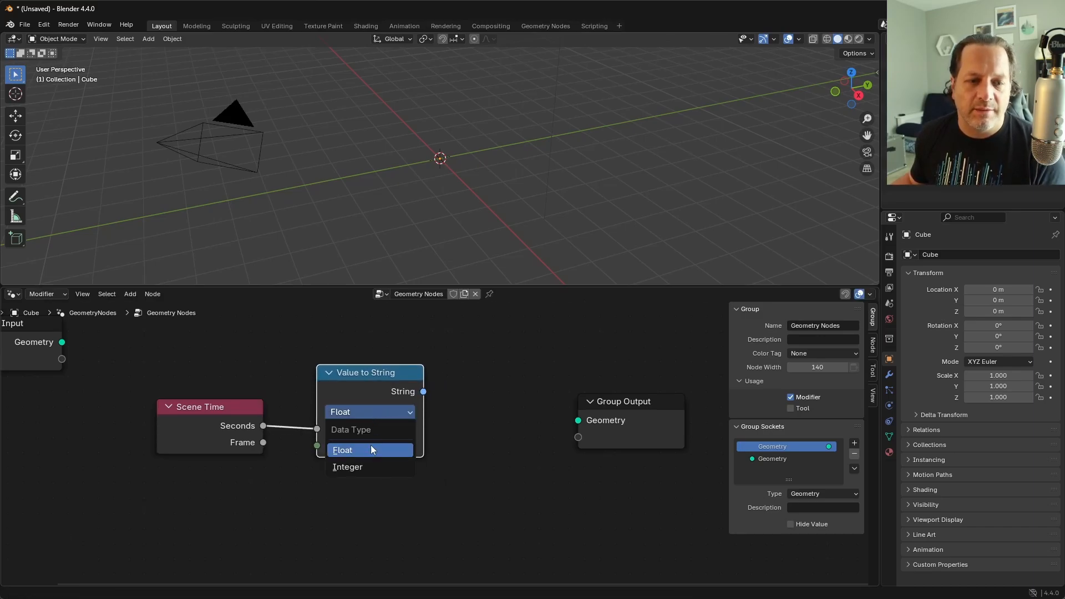
{"action": "left_click", "coordinate": [372, 466]}
Step: Feed the string into a new String to Curves node and connect its Curve Instances to the Group Output geometry
{"action": "left_click_drag", "start_coordinate": [425, 376], "coordinate": [471, 398]}
{"action": "type", "text": "string a t"}
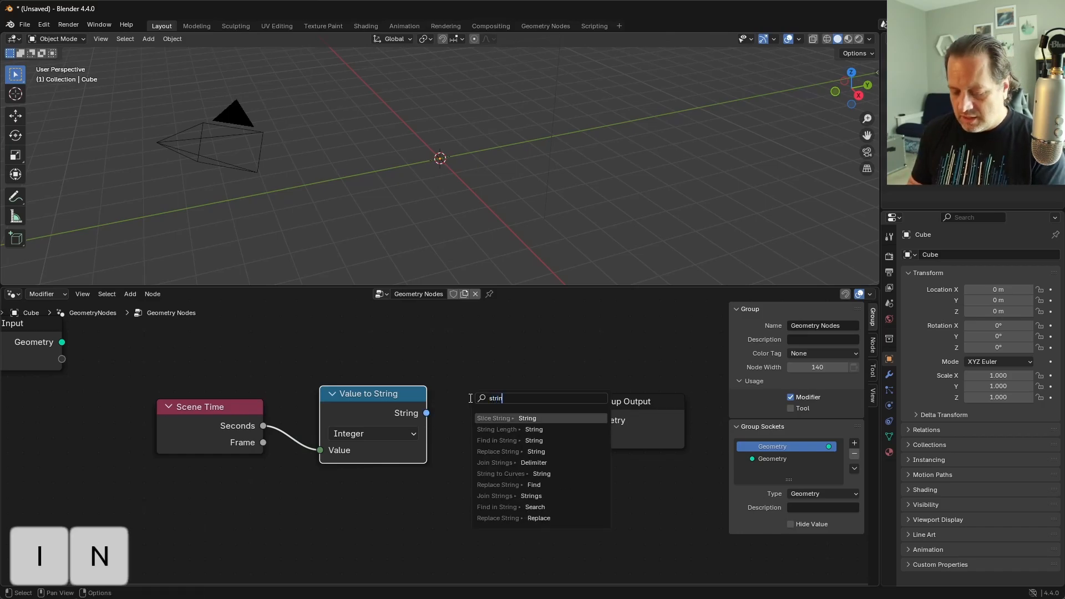
{"action": "key", "text": "BackSpace"}
{"action": "key", "text": "BackSpace"}
{"action": "key", "text": "BackSpace"}
{"action": "type", "text": "to c"}
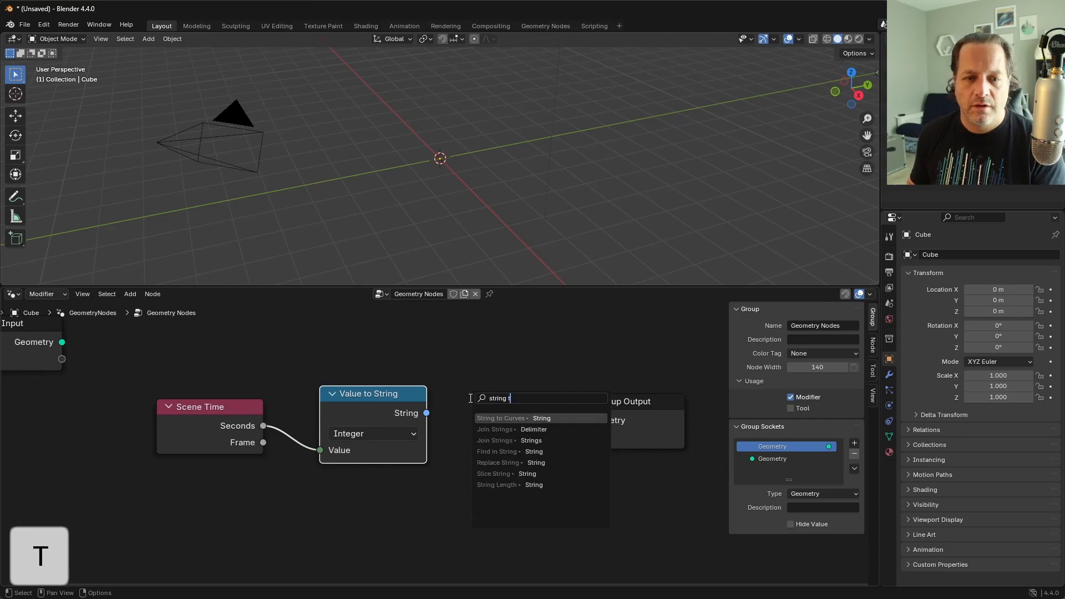
{"action": "key", "text": "Return"}
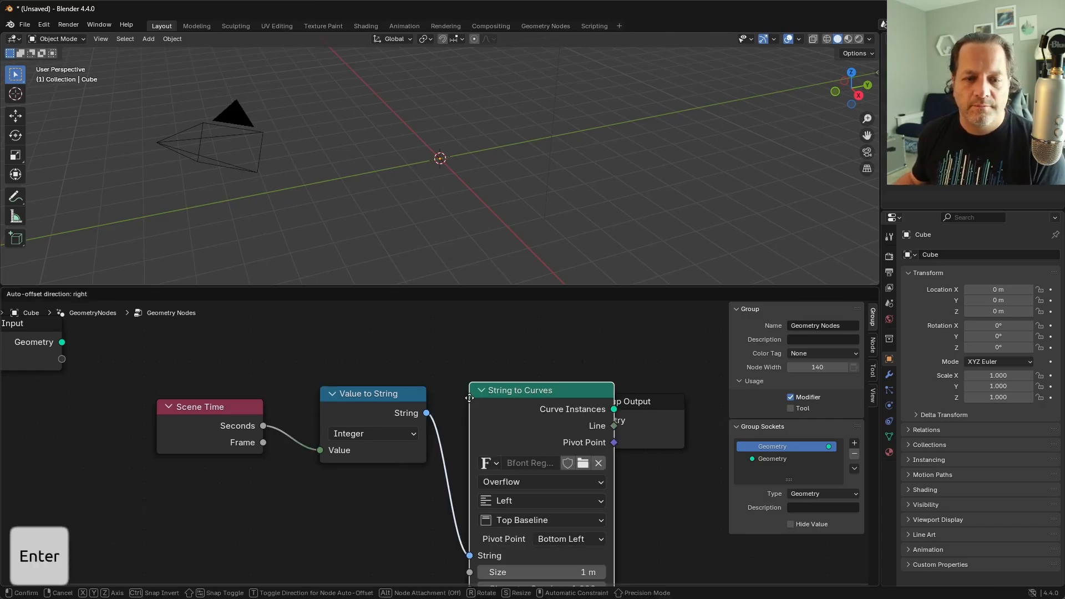
{"action": "left_click", "coordinate": [461, 328]}
{"action": "left_click_drag", "start_coordinate": [606, 340], "coordinate": [650, 414]}
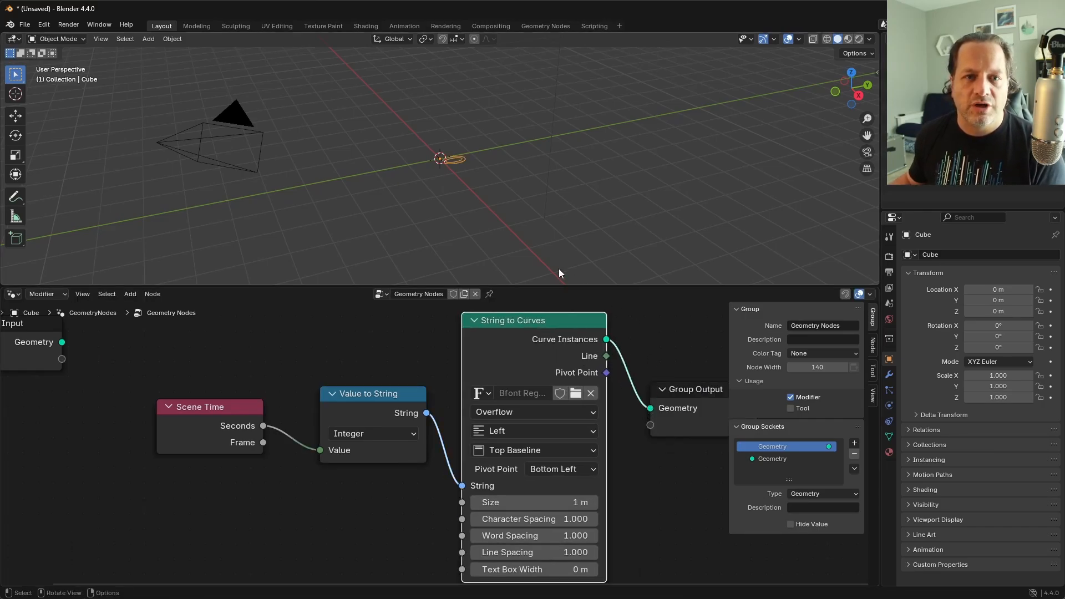
Step: Look at the number curve from the top and play the animation to check that it counts seconds
{"action": "key", "text": "grave"}
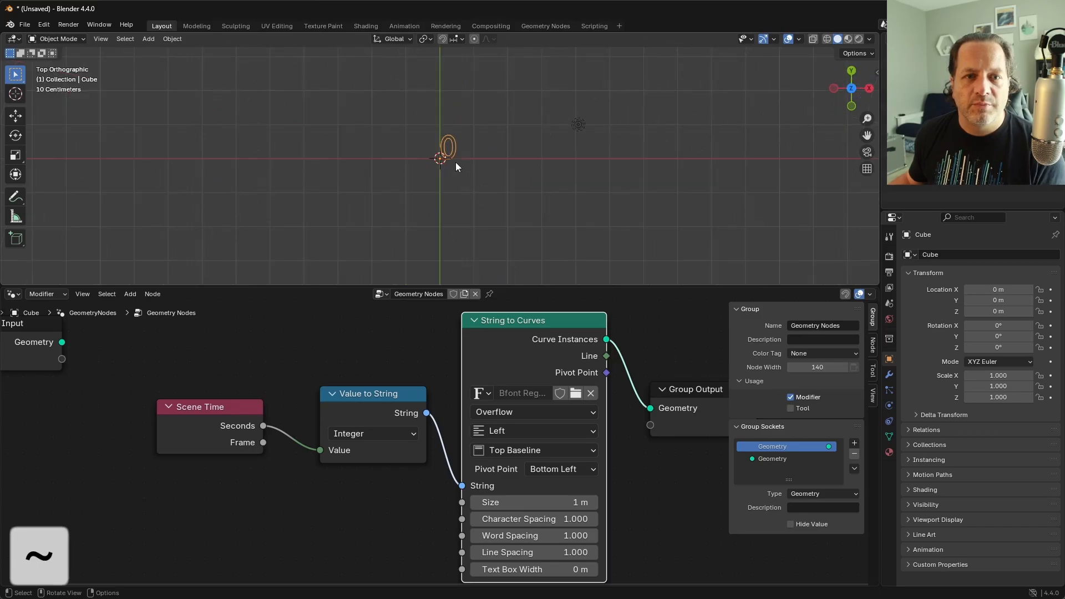
{"action": "scroll", "coordinate": [461, 154], "scroll_direction": "up", "scroll_amount": 4}
{"action": "middle_click_drag", "start_coordinate": [461, 154], "coordinate": [488, 193], "text": "shift"}
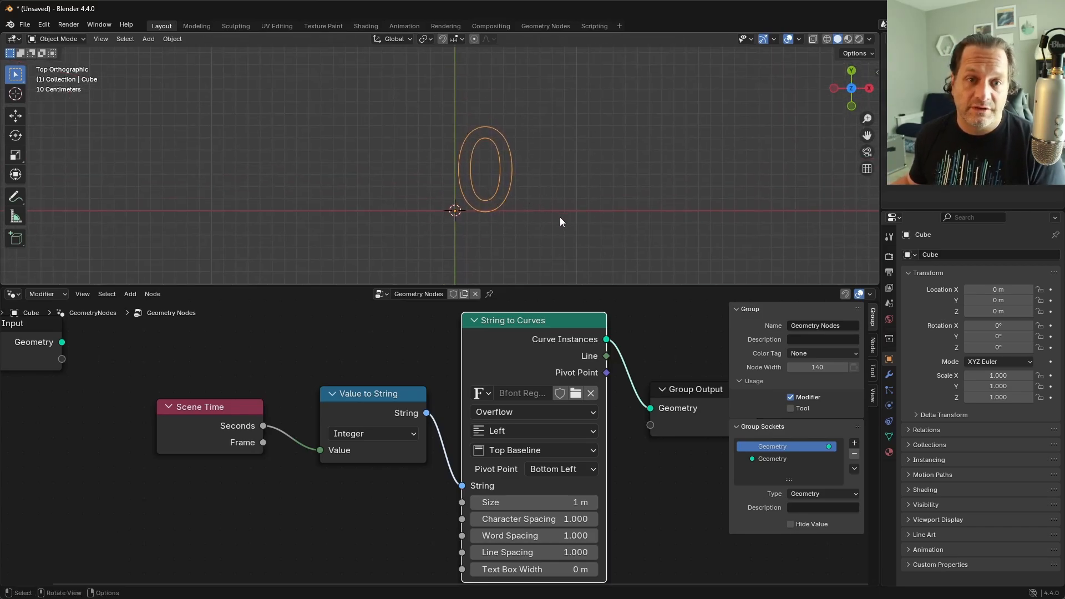
{"action": "key", "text": "space"}
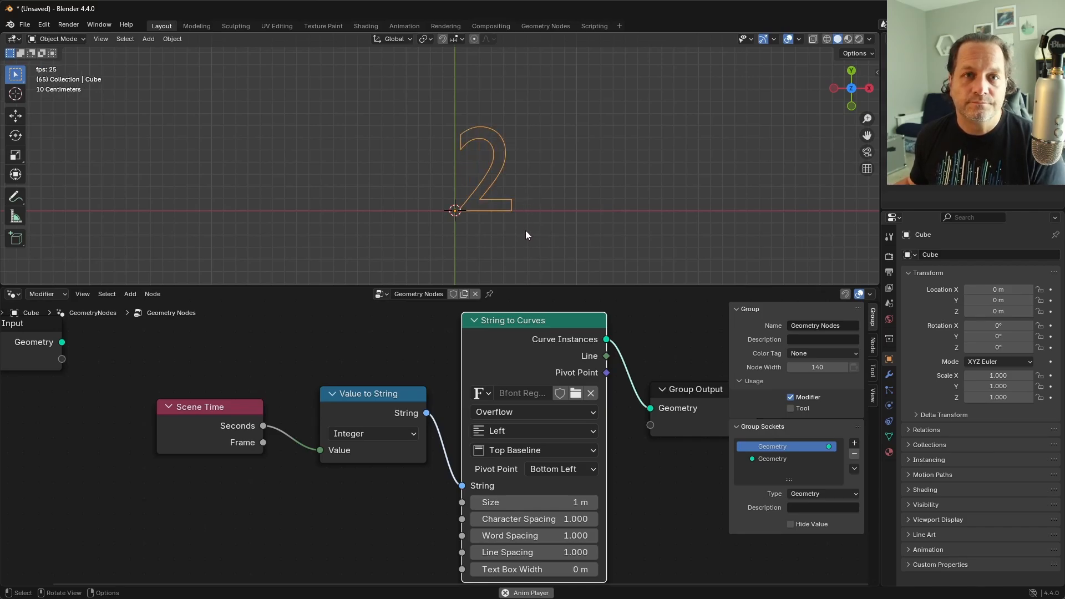
{"action": "key", "text": "space"}
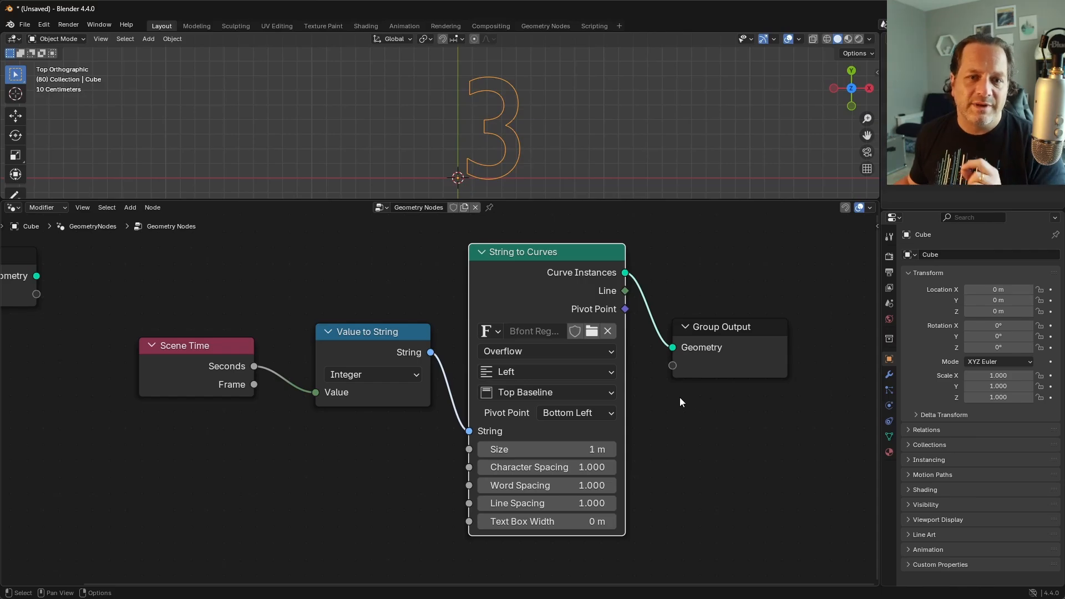
Step: Load the Courier New Bold font into the String to Curves node and play the animation briefly to check it
{"action": "left_click", "coordinate": [593, 333]}
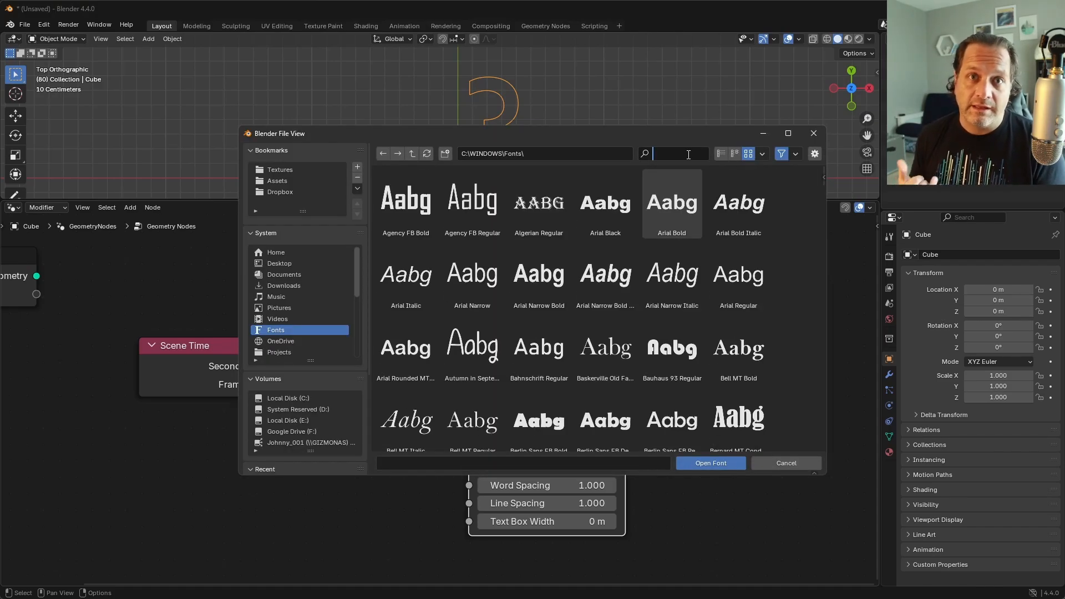
{"action": "type", "text": "cour"}
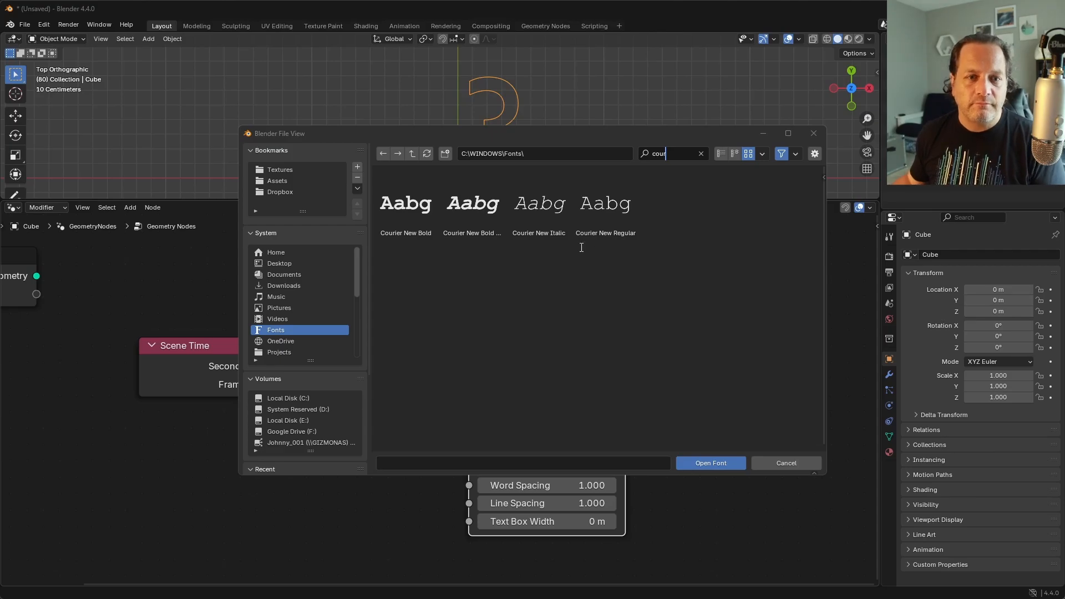
{"action": "double_click", "coordinate": [410, 211]}
{"action": "key", "text": "space"}
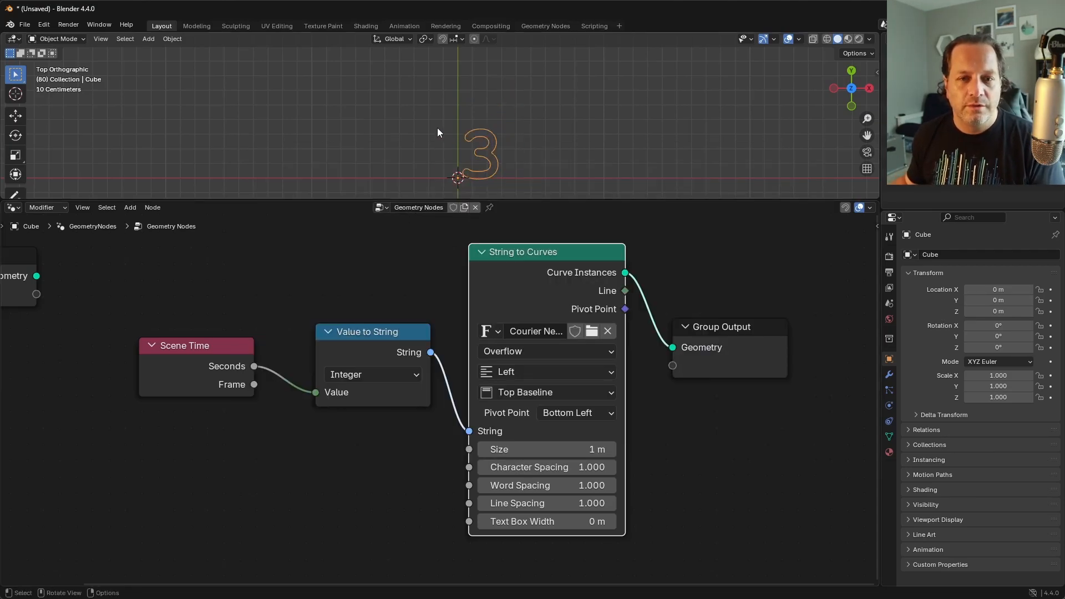
{"action": "key", "text": "space"}
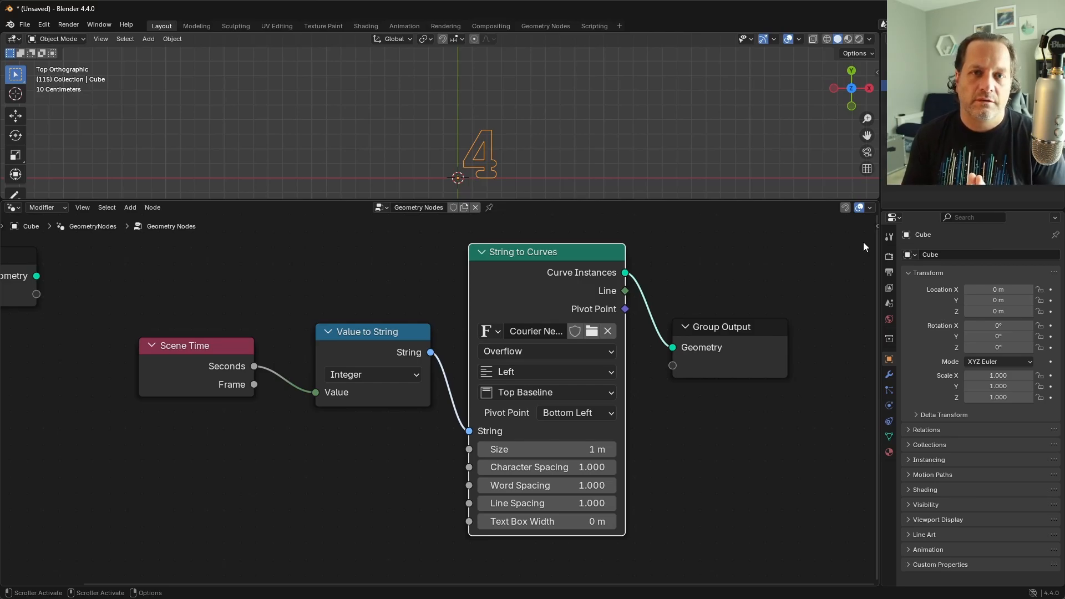
Step: Raise the scene's end frame to the maximum of 1048574 in the output frame range
{"action": "left_click", "coordinate": [889, 272]}
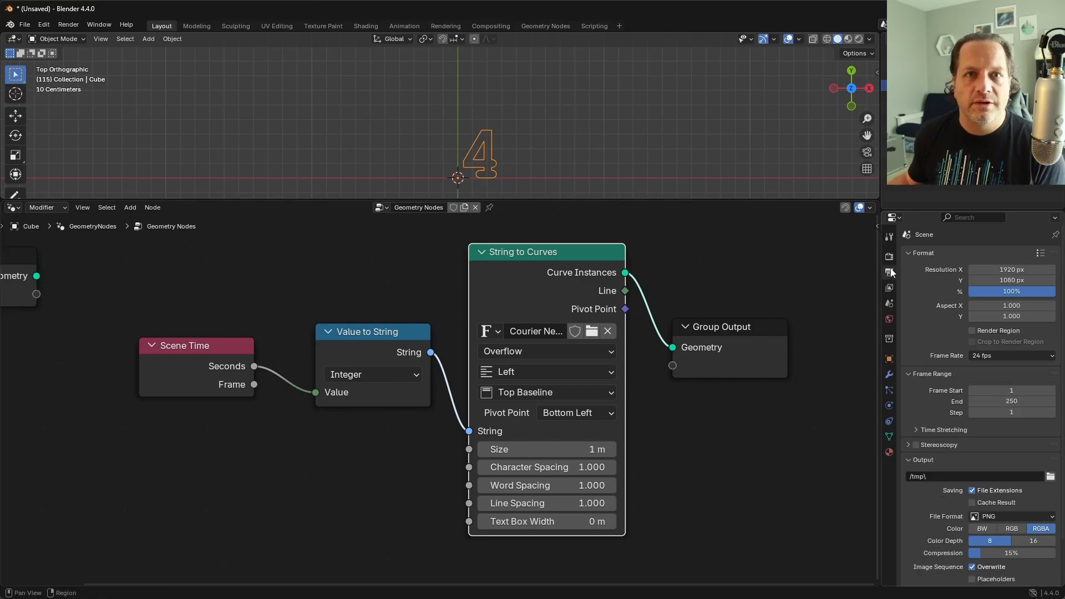
{"action": "left_click", "coordinate": [1011, 402]}
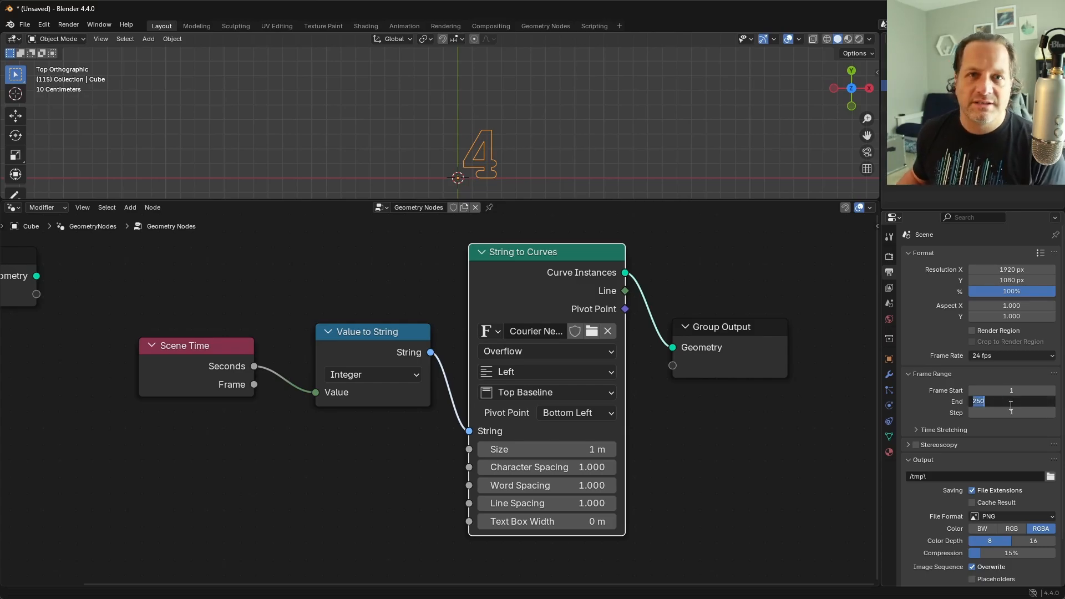
{"action": "type", "text": "100"}
{"action": "type", "text": "00000"}
{"action": "key", "text": "Return"}
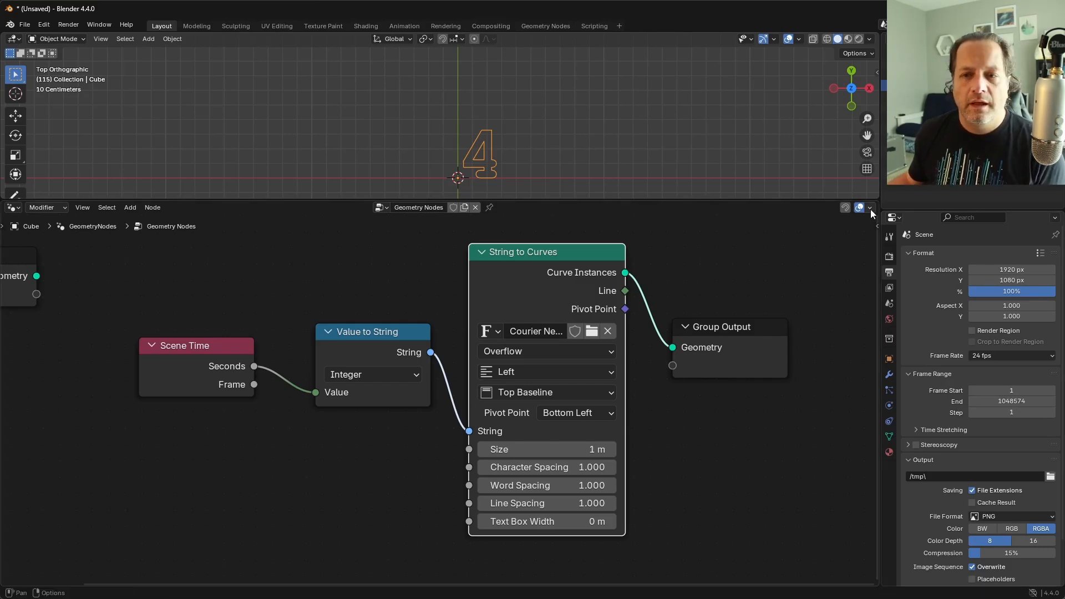
Step: Split a strip off above the node editor, make it a Timeline, and enlarge it
{"action": "left_click_drag", "start_coordinate": [878, 205], "coordinate": [871, 240]}
{"action": "left_click", "coordinate": [14, 208]}
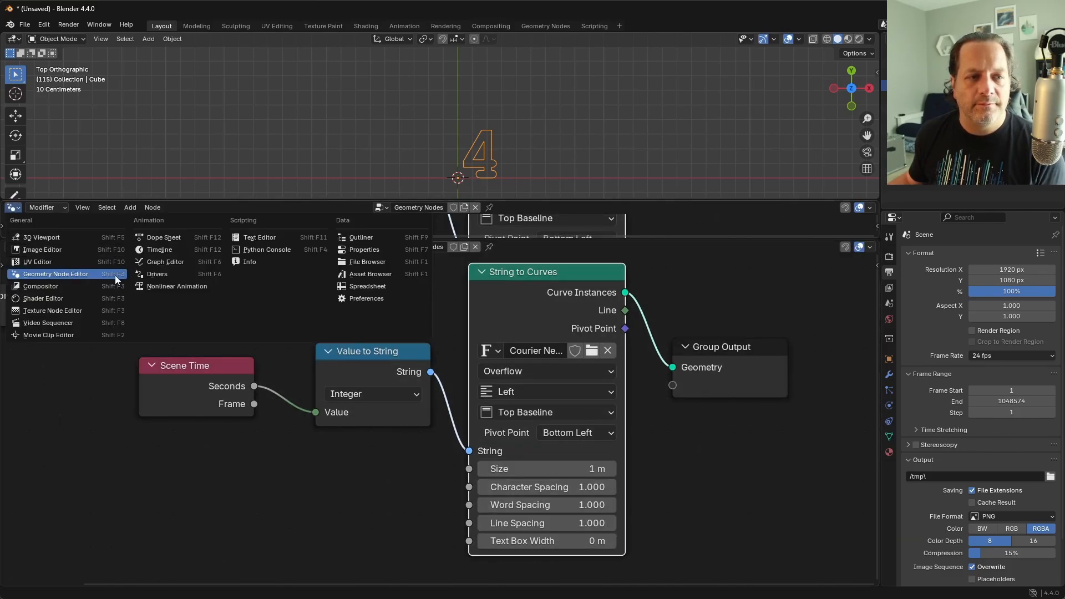
{"action": "left_click", "coordinate": [159, 249]}
{"action": "key", "text": "space"}
{"action": "left_click_drag", "start_coordinate": [738, 221], "coordinate": [368, 216]}
{"action": "key", "text": "space"}
{"action": "left_click_drag", "start_coordinate": [546, 228], "coordinate": [547, 266]}
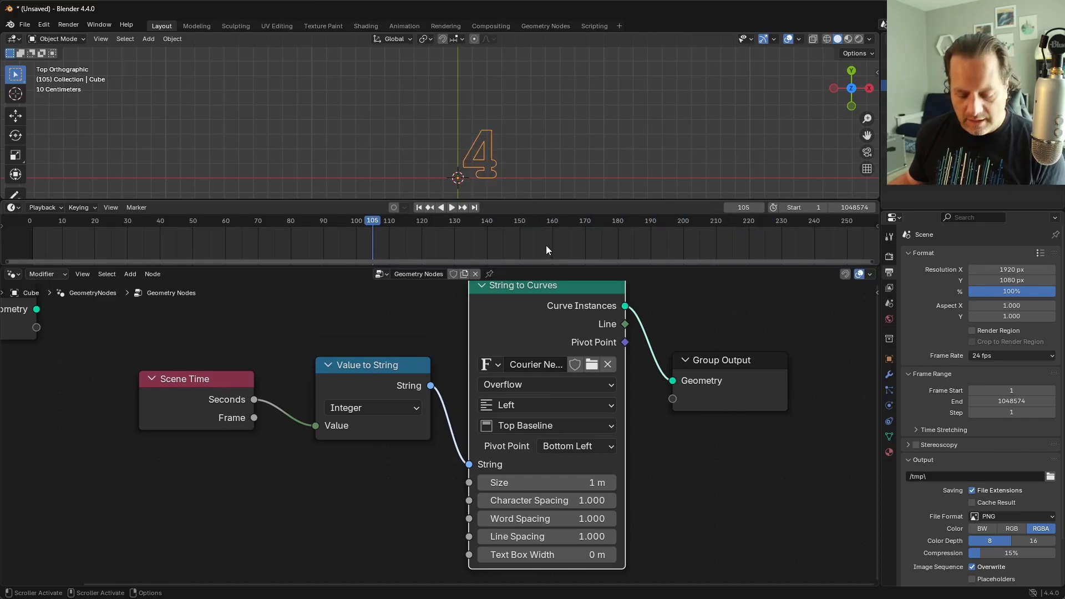
Step: Widen the timeline's visible frame range, scrub to about frame 1383, and play the animation to check how the counter passes 60 seconds
{"action": "key", "text": "ctrl"}
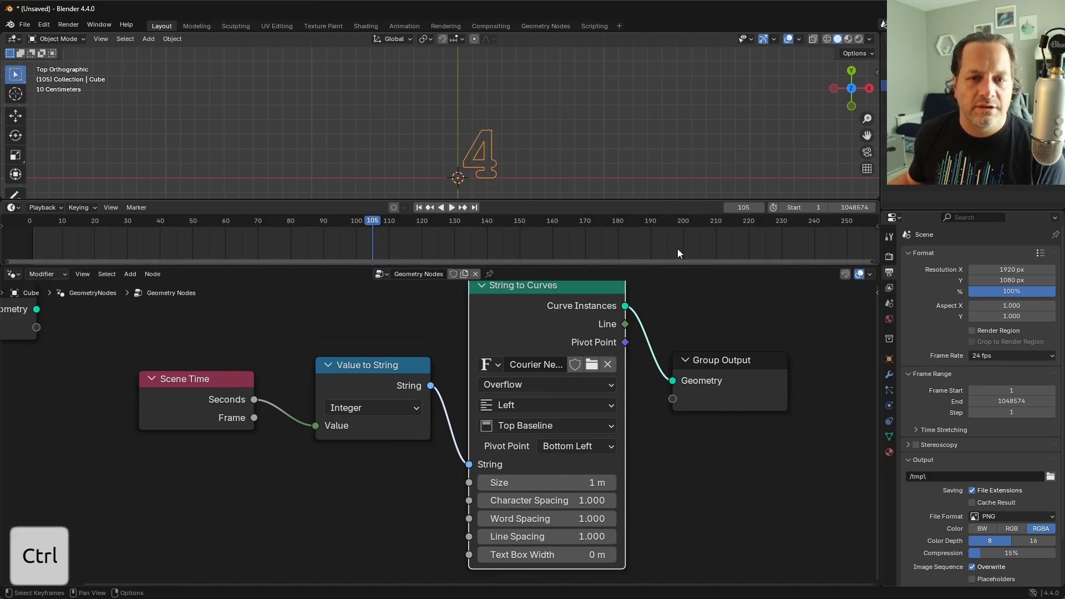
{"action": "middle_click_drag", "start_coordinate": [683, 247], "coordinate": [215, 219], "text": "ctrl"}
{"action": "left_click_drag", "start_coordinate": [215, 219], "coordinate": [461, 218]}
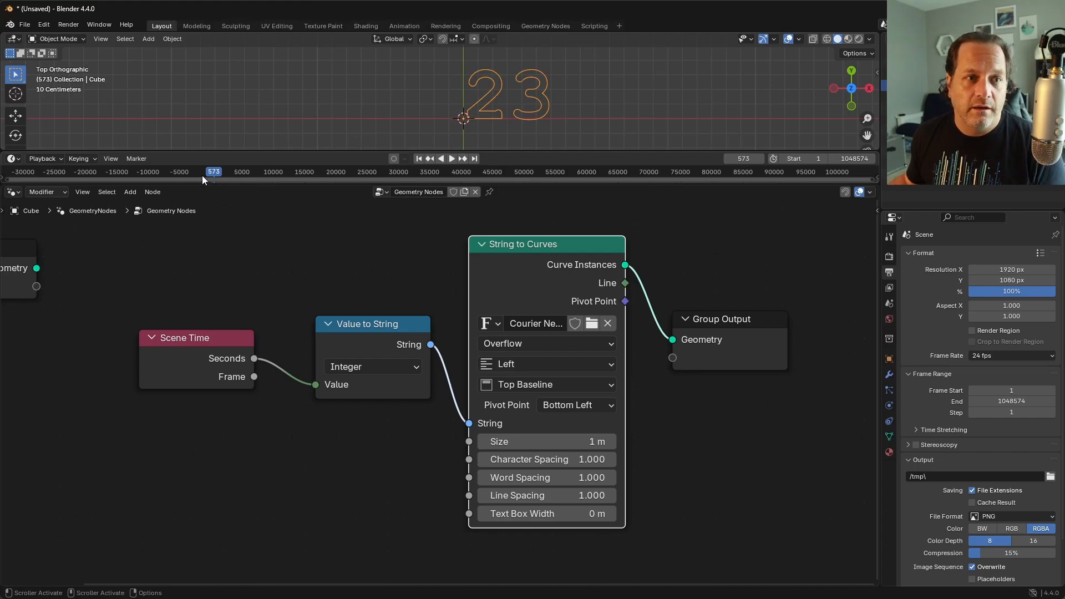
{"action": "left_click_drag", "start_coordinate": [213, 172], "coordinate": [218, 173]}
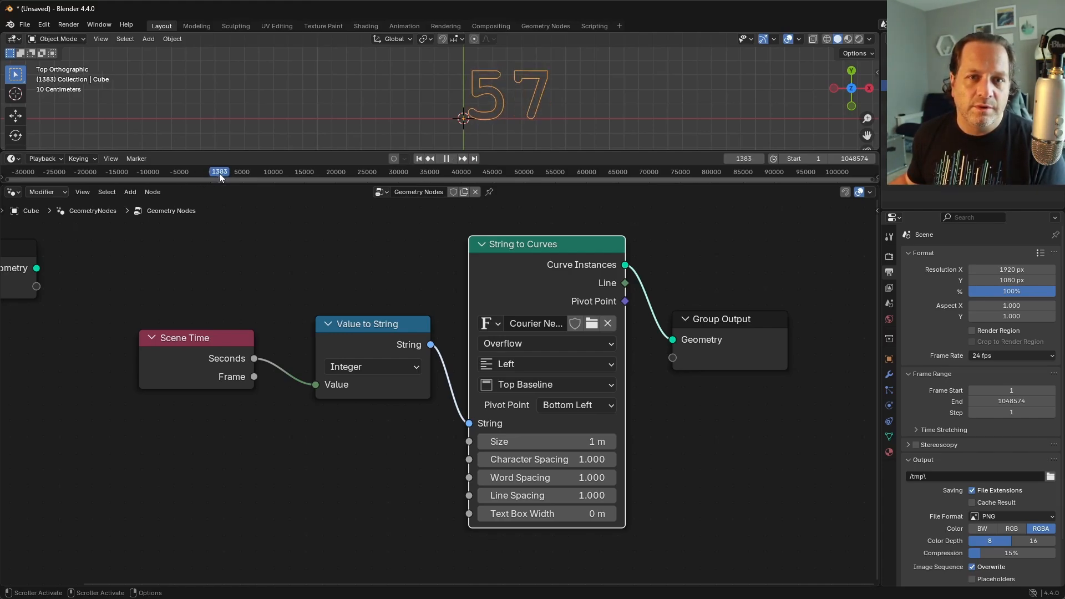
{"action": "key", "text": "space"}
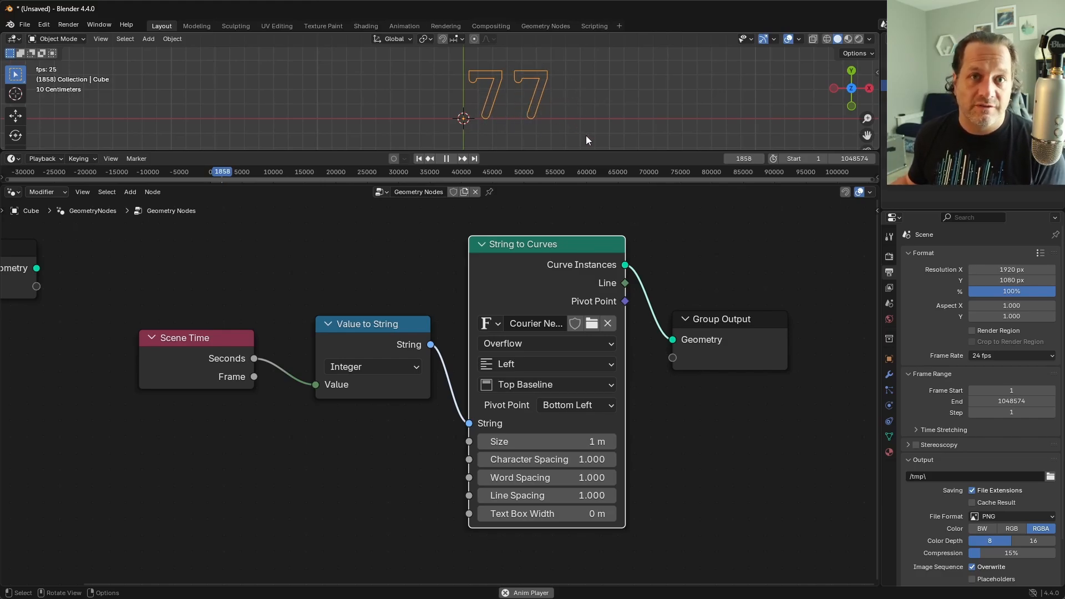
{"action": "key", "text": "space"}
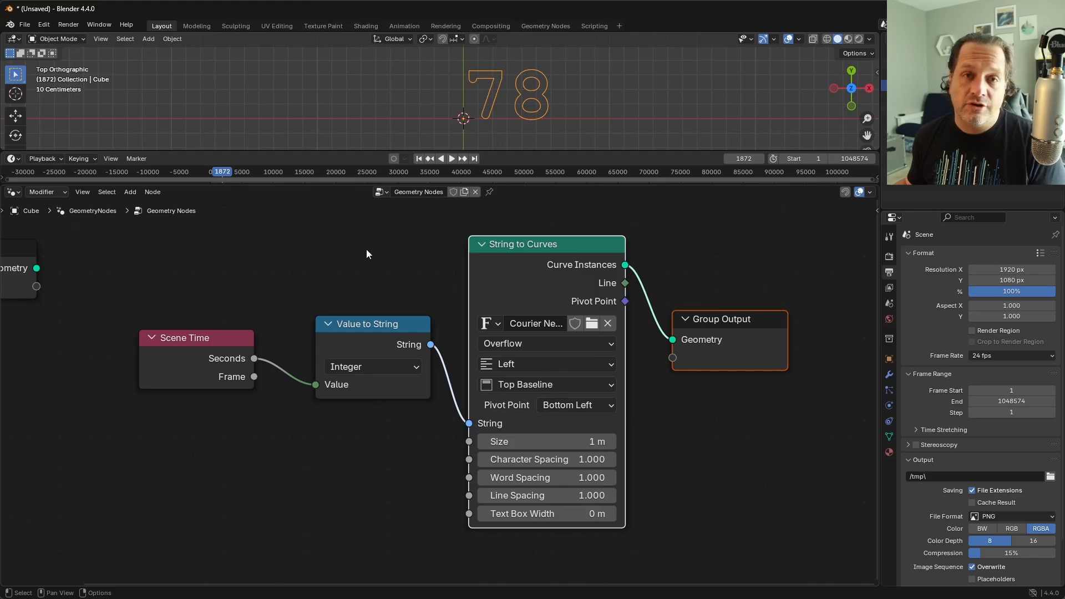
Step: Spread the nodes apart to leave a wide gap between Scene Time and Value to String
{"action": "left_click_drag", "start_coordinate": [366, 249], "coordinate": [675, 411]}
{"action": "key", "text": "g"}
{"action": "left_click", "coordinate": [671, 387]}
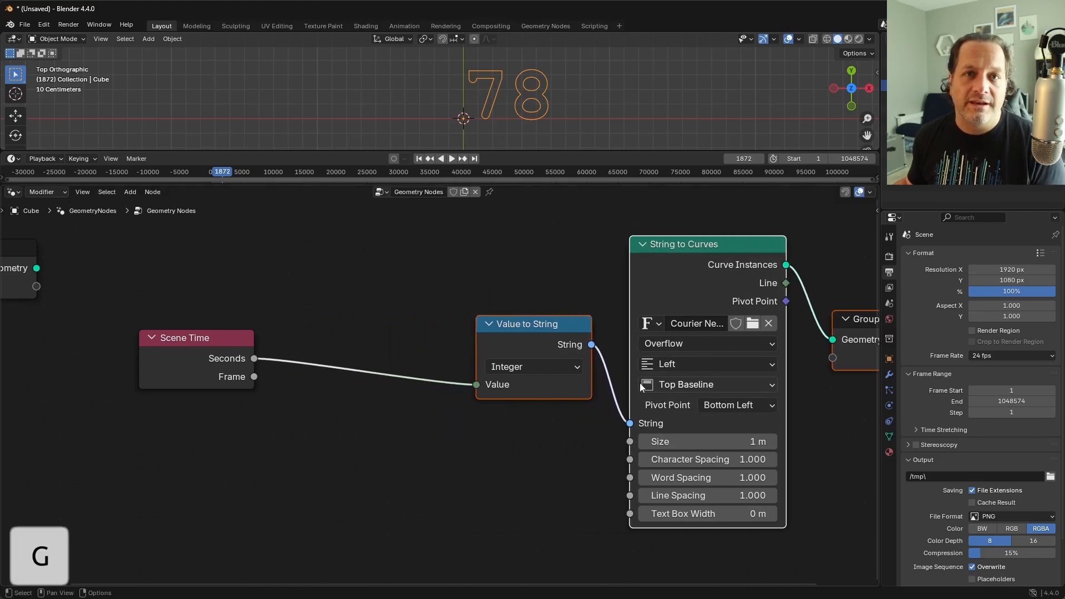
{"action": "left_click_drag", "start_coordinate": [219, 344], "coordinate": [185, 340]}
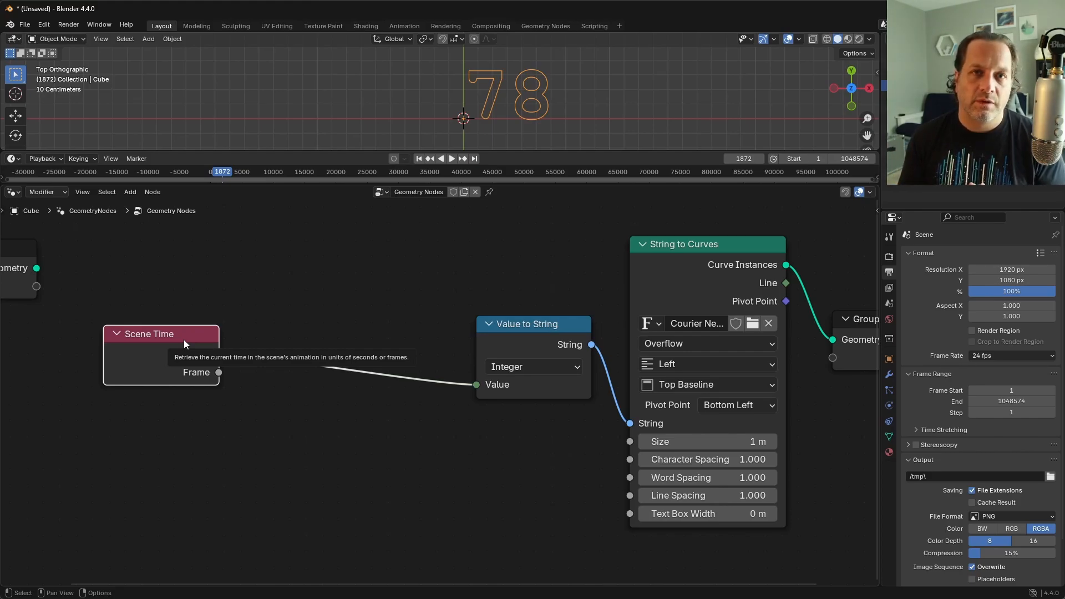
{"action": "left_click_drag", "start_coordinate": [187, 325], "coordinate": [189, 301]}
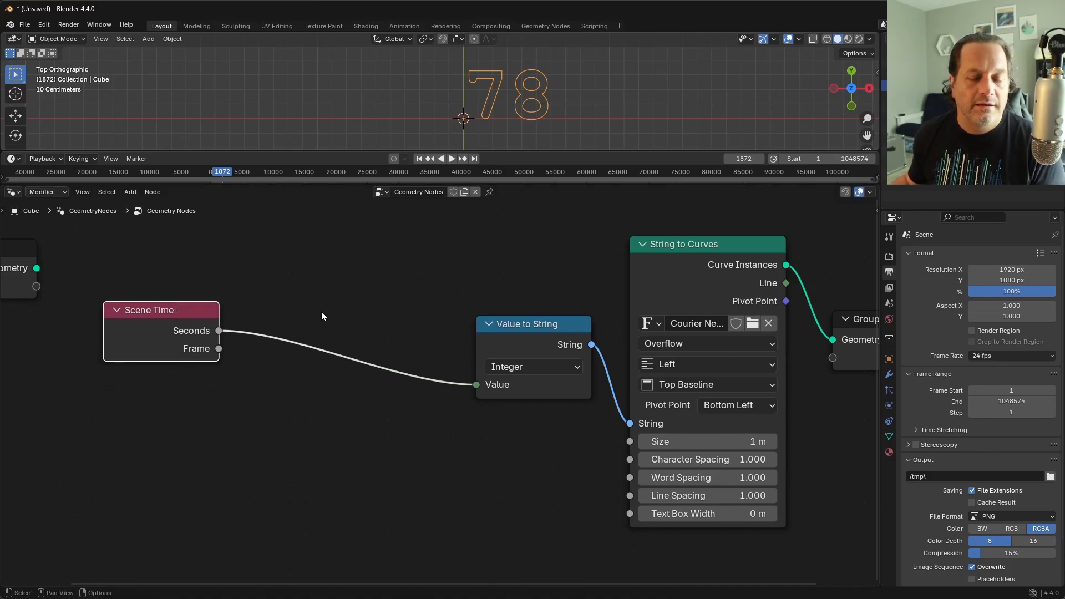
Step: Add an Integer Math node on the link between Scene Time's Seconds and the Value to String node
{"action": "left_click", "coordinate": [337, 289]}
{"action": "key", "text": "shift+a"}
{"action": "type", "text": "in"}
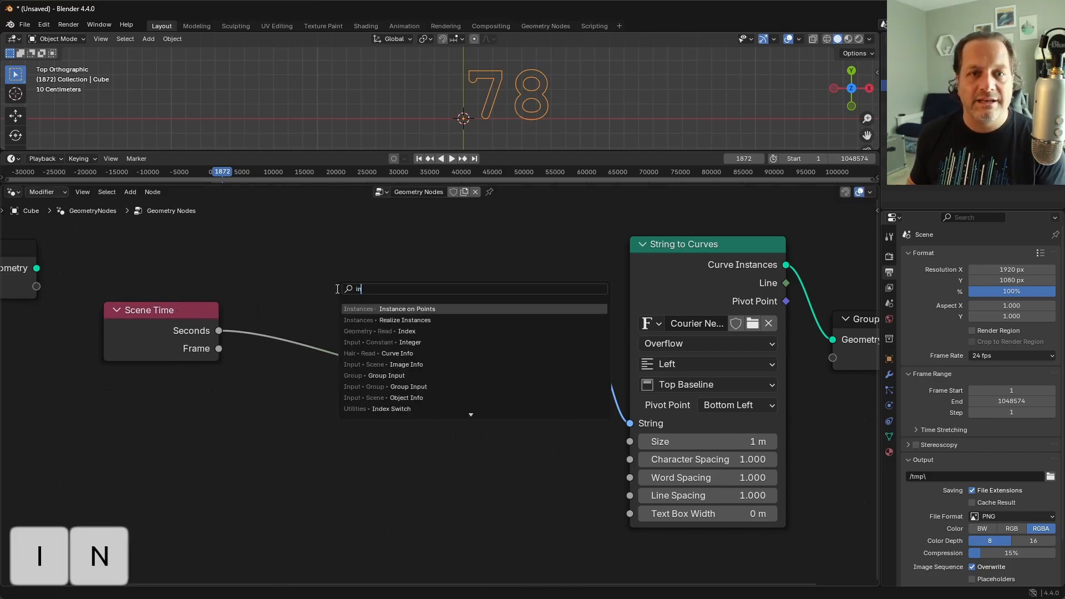
{"action": "key", "text": "Down"}
{"action": "key", "text": "Return"}
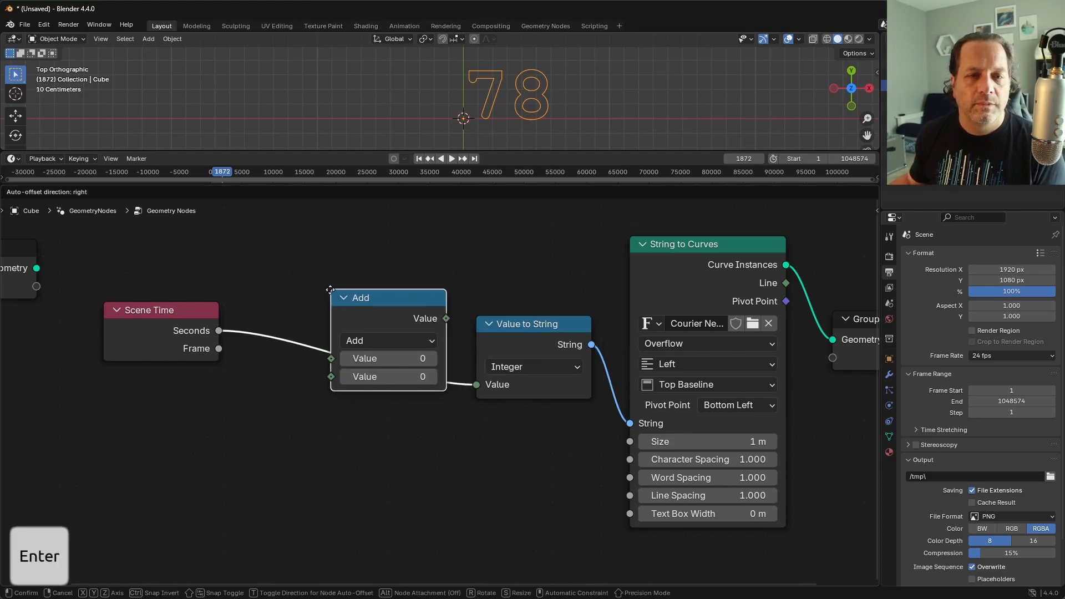
{"action": "left_click", "coordinate": [333, 332]}
Step: Set the Integer Math node's operation to Modulo with a second value of 60
{"action": "left_click", "coordinate": [350, 344]}
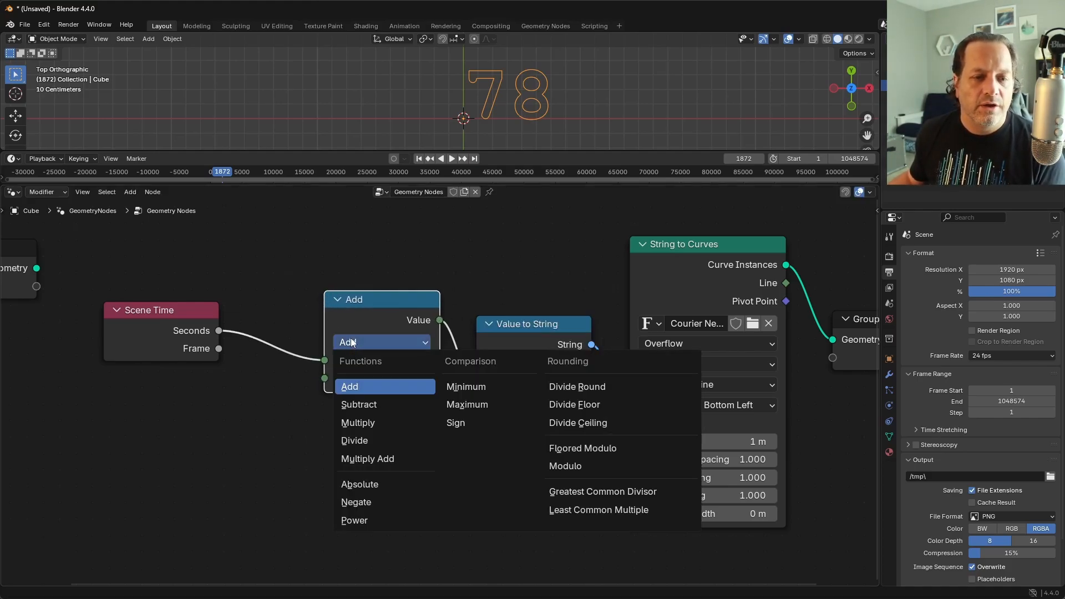
{"action": "left_click", "coordinate": [565, 466]}
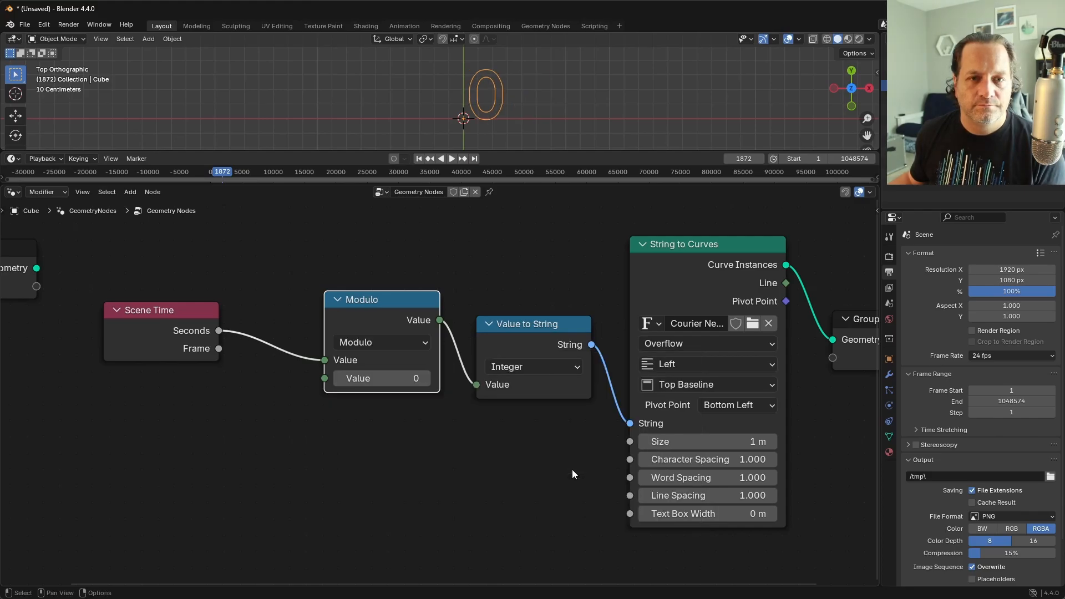
{"action": "left_click", "coordinate": [389, 390]}
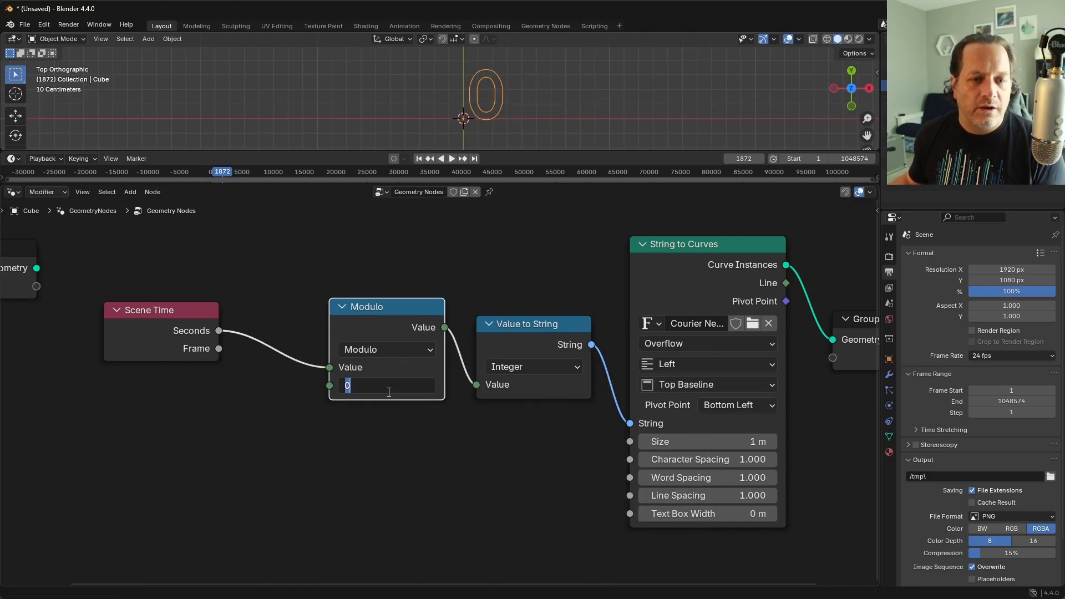
{"action": "type", "text": "60"}
{"action": "key", "text": "Return"}
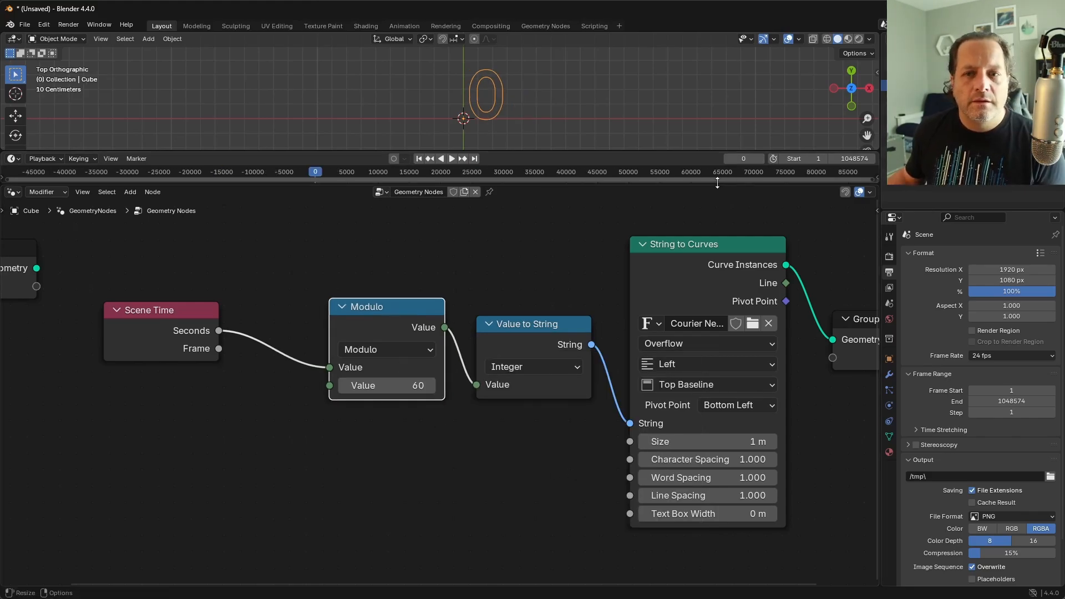
Step: Play the animation and scrub past frame 1440 to check that the seconds wrap at 60, and stop playback
{"action": "key", "text": "space"}
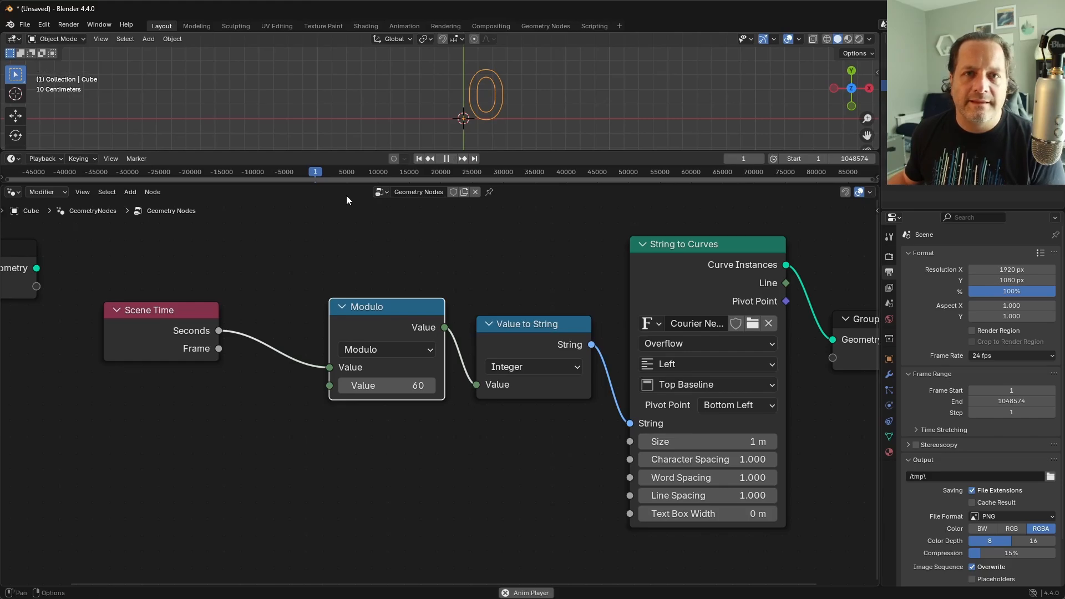
{"action": "left_click", "coordinate": [321, 173]}
{"action": "left_click_drag", "start_coordinate": [321, 172], "coordinate": [323, 172]}
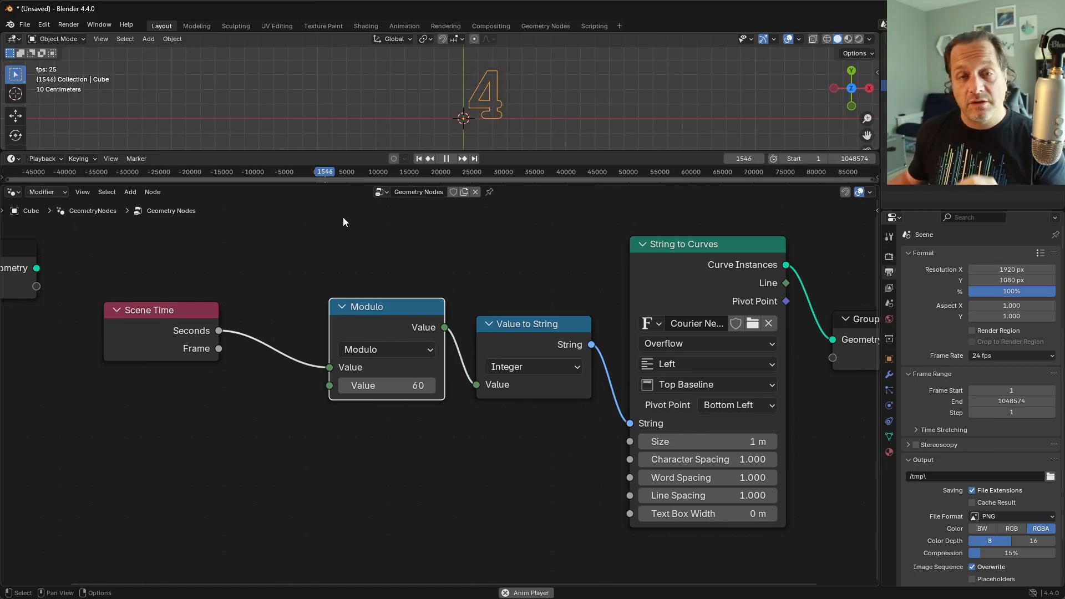
{"action": "key", "text": "space"}
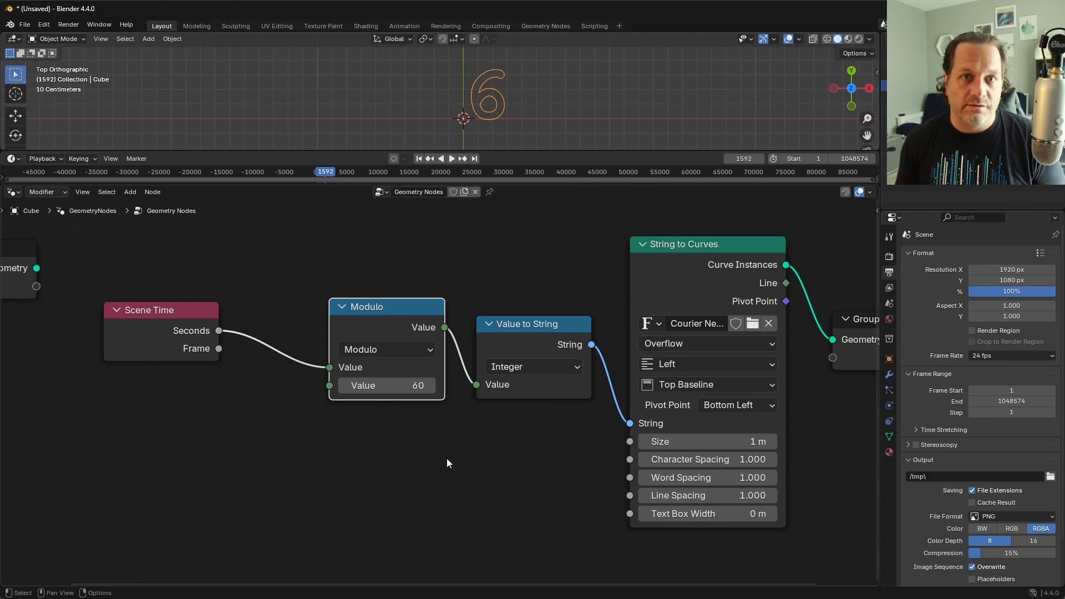
Step: Group Scene Time, Modulo and Value to String closely together, leaving a wide gap before String to Curves
{"action": "left_click_drag", "start_coordinate": [428, 479], "coordinate": [156, 304]}
{"action": "key", "text": "g"}
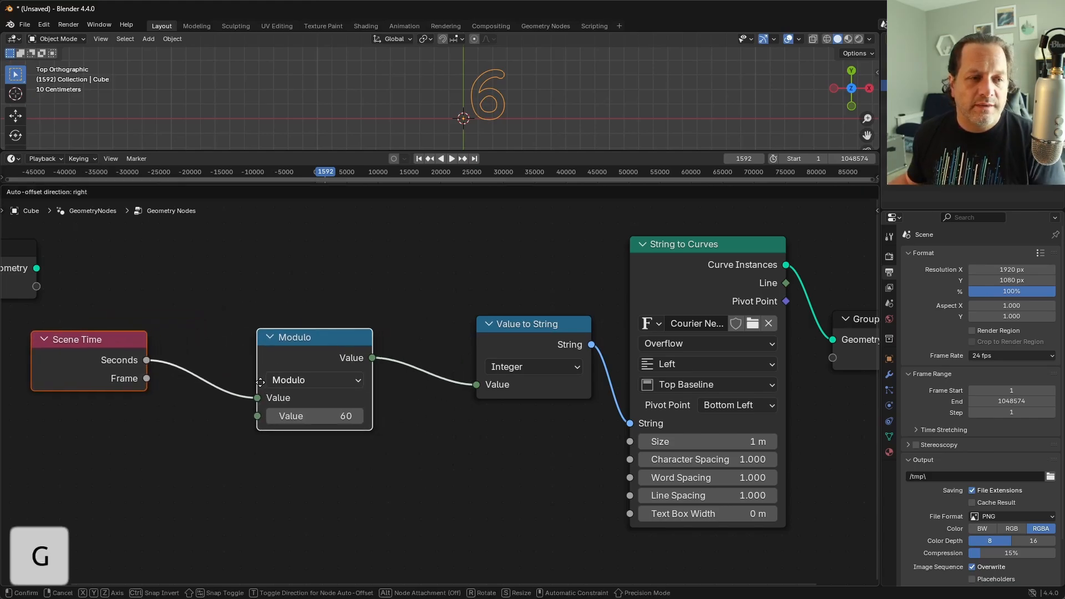
{"action": "left_click", "coordinate": [234, 382]}
{"action": "left_click_drag", "start_coordinate": [289, 339], "coordinate": [194, 329]}
{"action": "scroll", "coordinate": [437, 393], "scroll_direction": "down", "scroll_amount": 3}
{"action": "left_click_drag", "start_coordinate": [777, 477], "coordinate": [650, 383]}
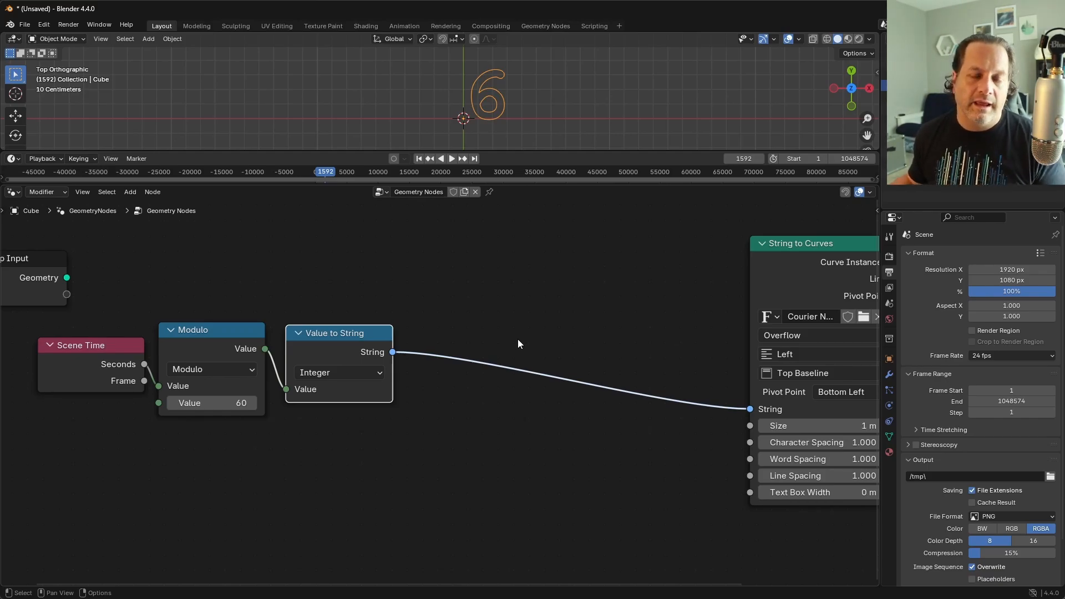
{"action": "middle_click_drag", "start_coordinate": [518, 344], "coordinate": [496, 348], "text": "shift"}
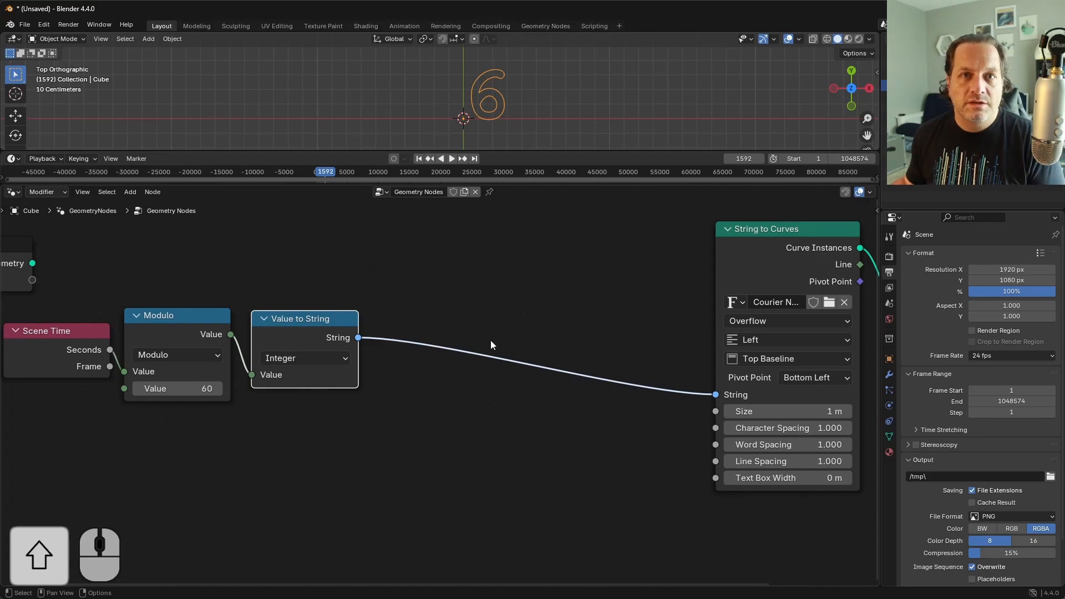
Step: Insert a Join Strings node on the link between Value to String and String to Curves
{"action": "key", "text": "shift+a"}
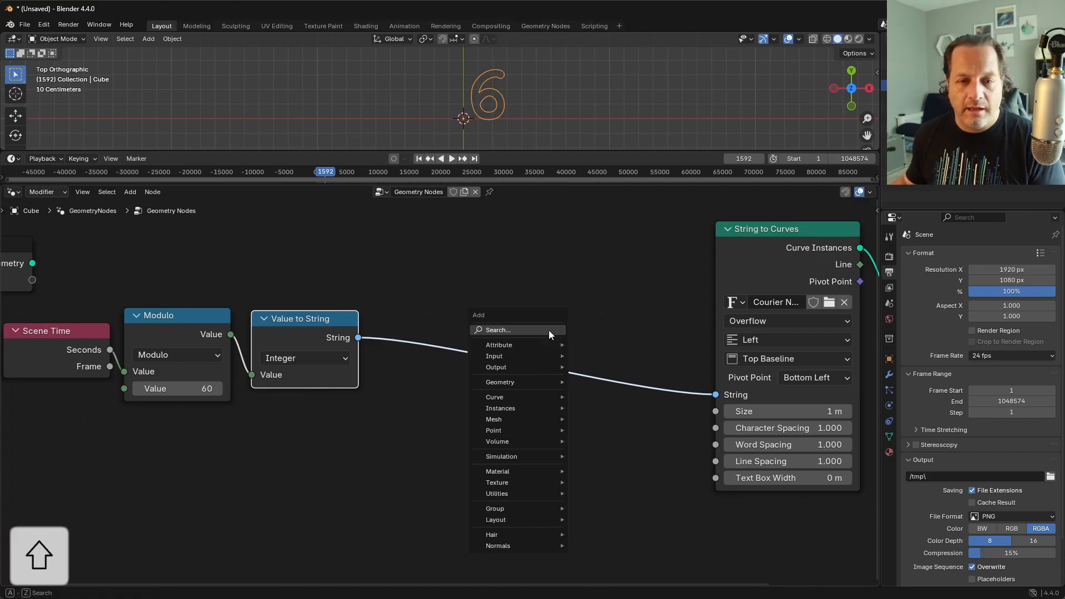
{"action": "type", "text": "join"}
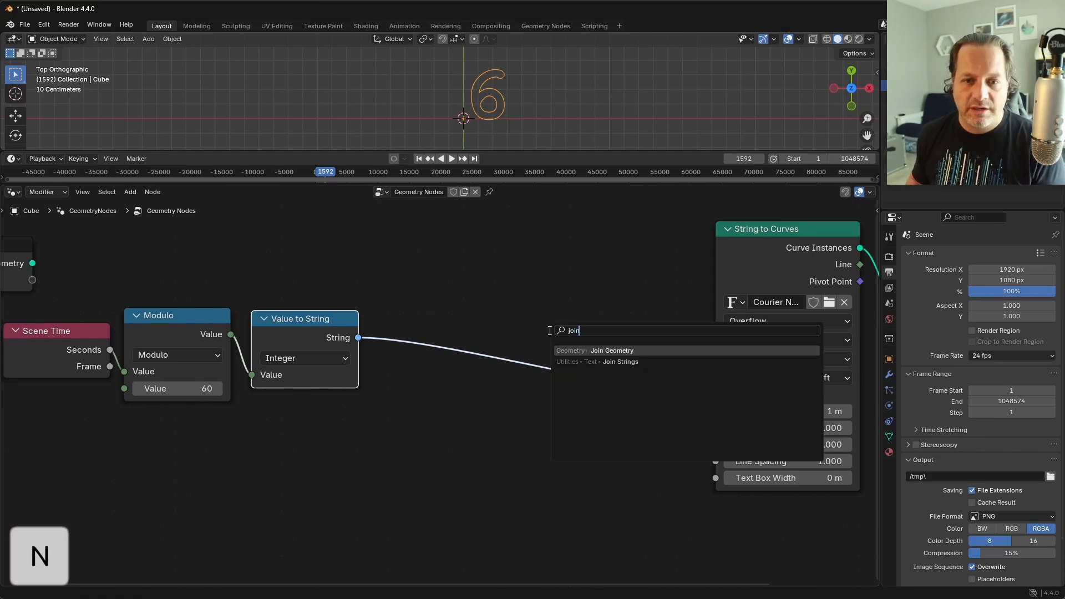
{"action": "key", "text": "Down"}
{"action": "key", "text": "Return"}
{"action": "left_click", "coordinate": [526, 287]}
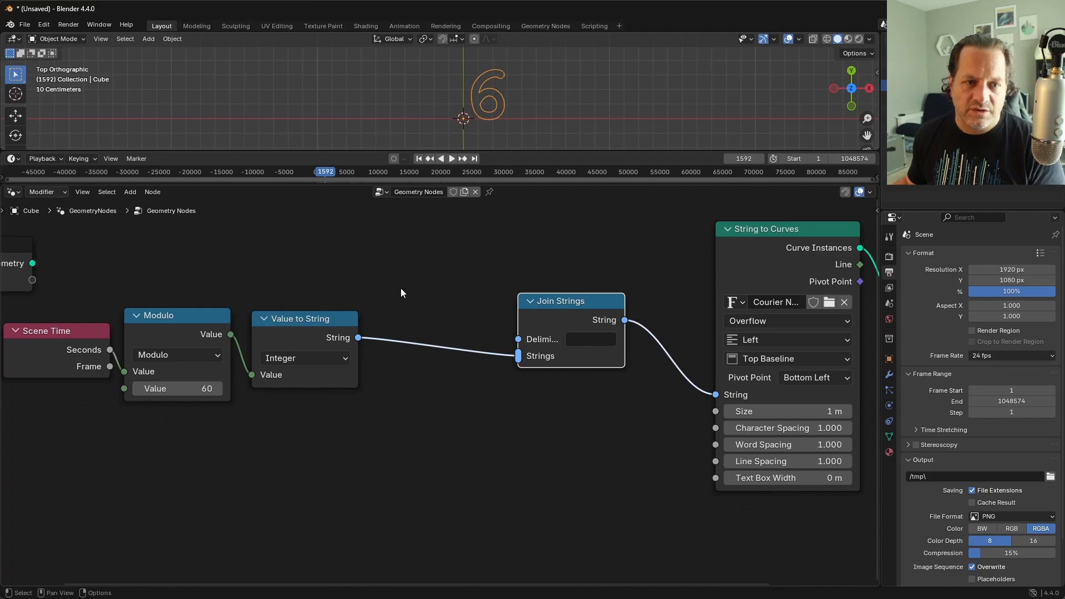
Step: Add a String input node containing 0 and connect it to the Strings input of Join Strings as a leading zero
{"action": "key", "text": "shift+a"}
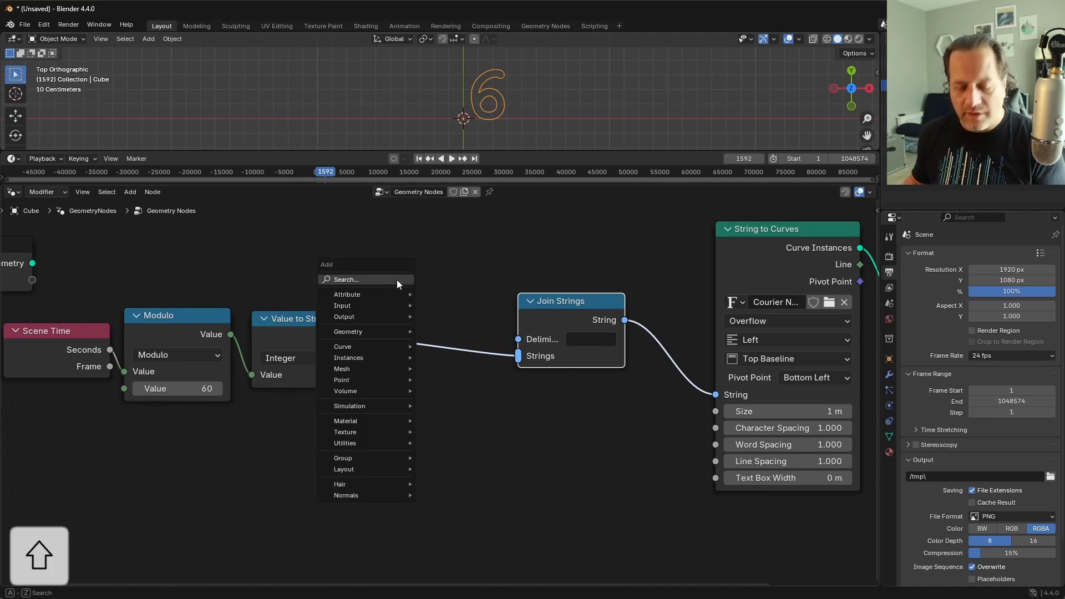
{"action": "type", "text": "string"}
{"action": "key", "text": "Return"}
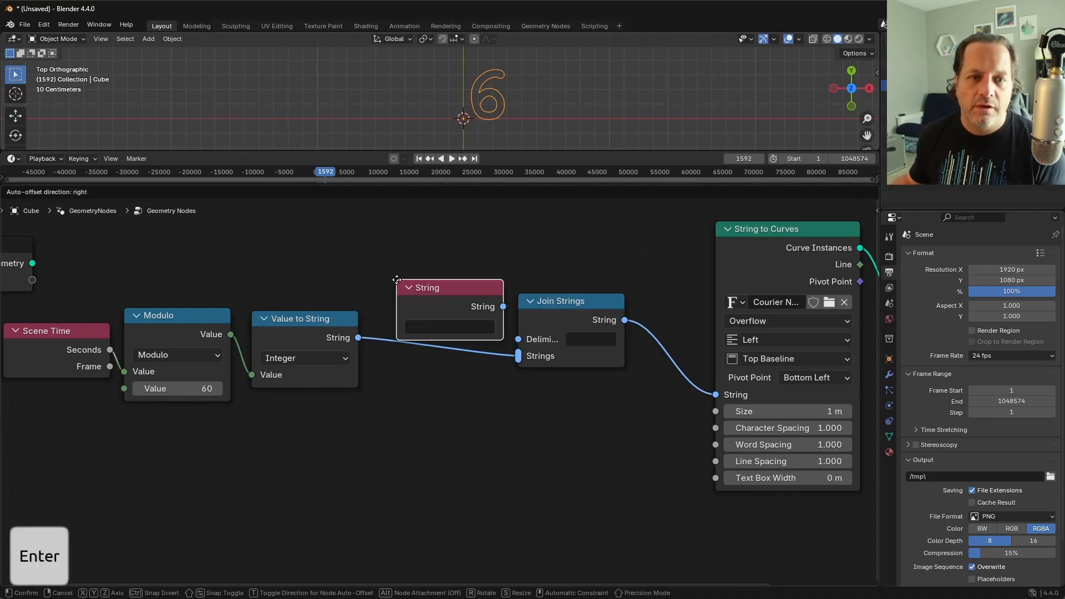
{"action": "double_click", "coordinate": [422, 281]}
{"action": "type", "text": "0"}
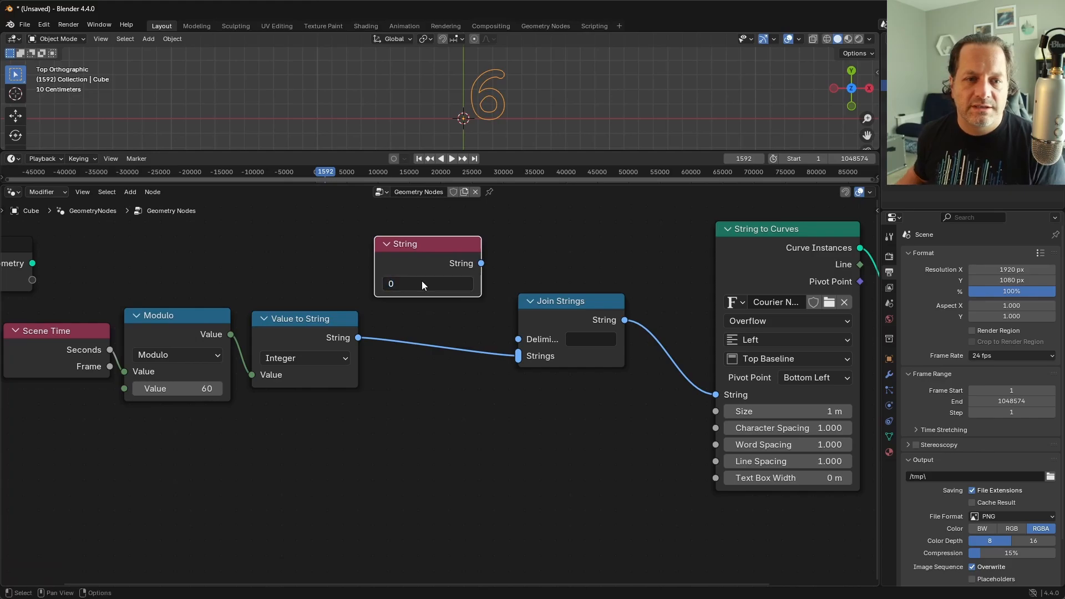
{"action": "left_click", "coordinate": [475, 274]}
{"action": "left_click_drag", "start_coordinate": [481, 263], "coordinate": [518, 356]}
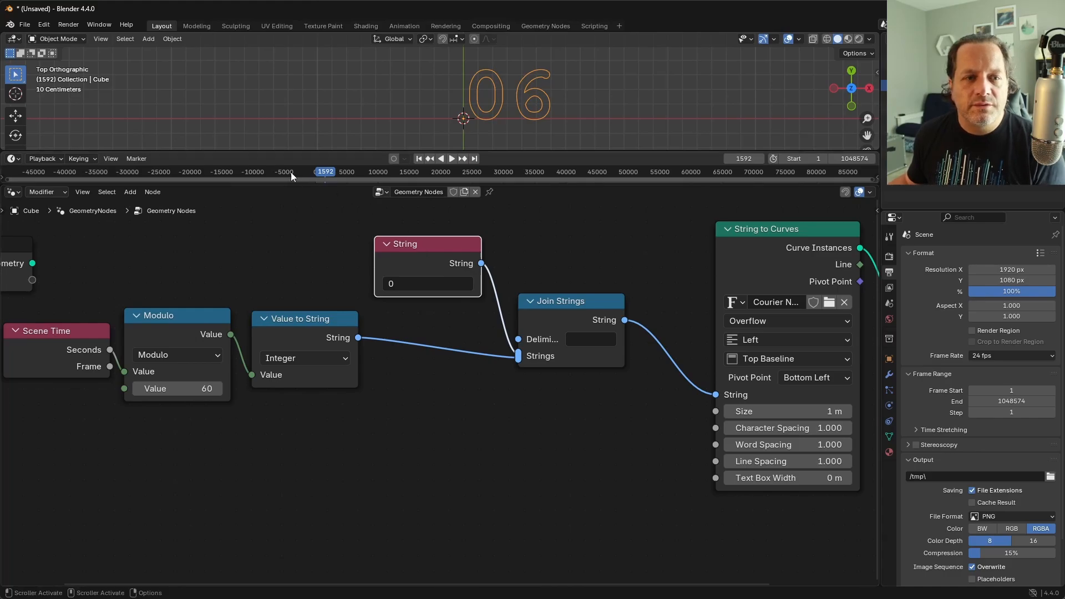
Step: Scrub the timeline between about frames 65, 1570, 3430 and 3872 to compare the padding of one-digit and two-digit seconds
{"action": "left_click_drag", "start_coordinate": [322, 171], "coordinate": [315, 171]}
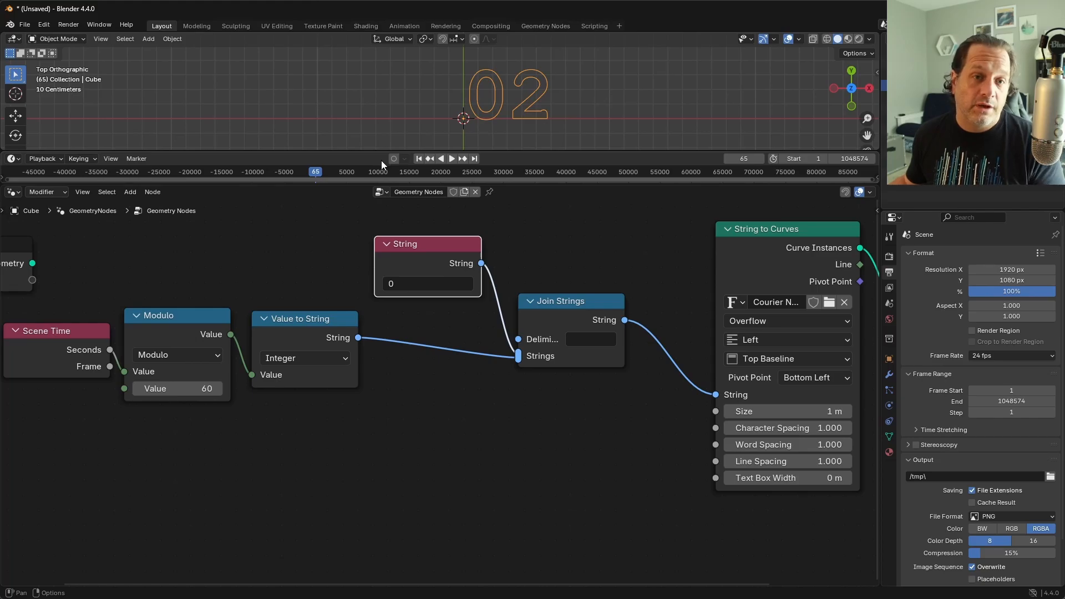
{"action": "left_click", "coordinate": [337, 171]}
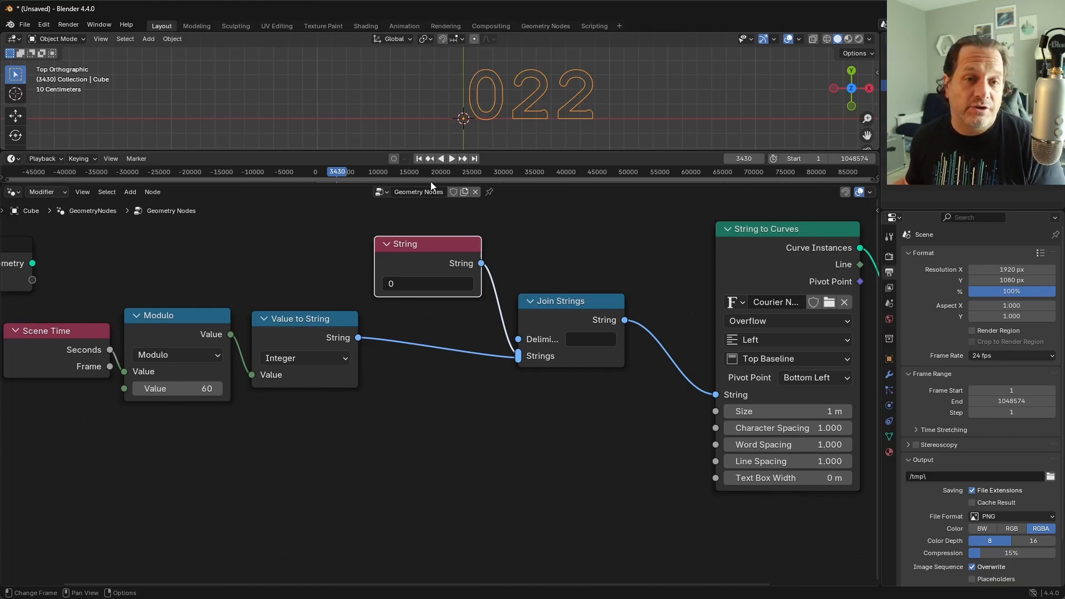
{"action": "left_click_drag", "start_coordinate": [336, 173], "coordinate": [325, 172]}
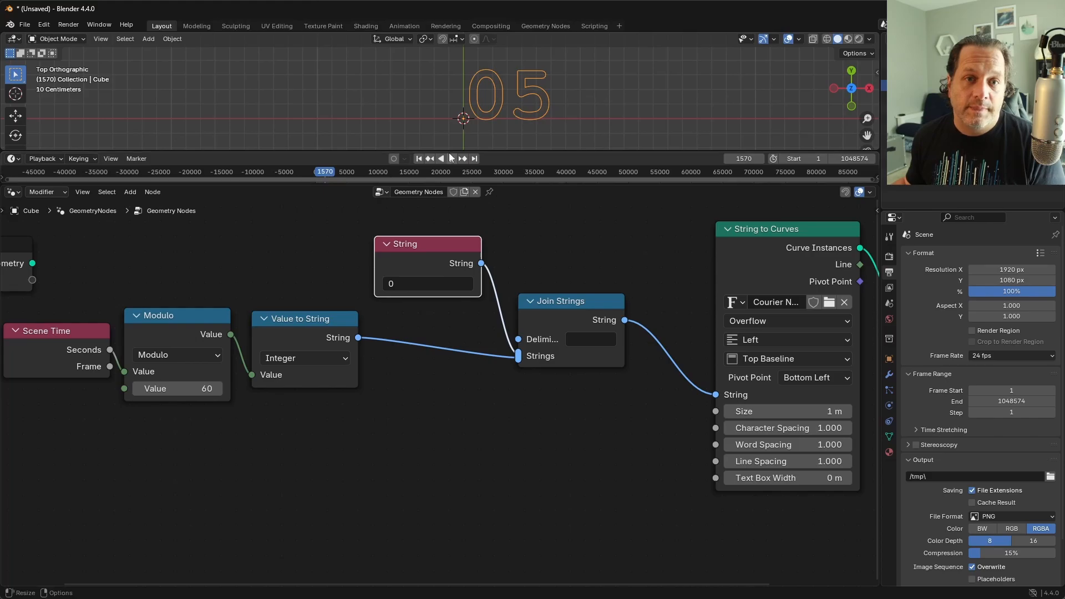
{"action": "left_click", "coordinate": [339, 173]}
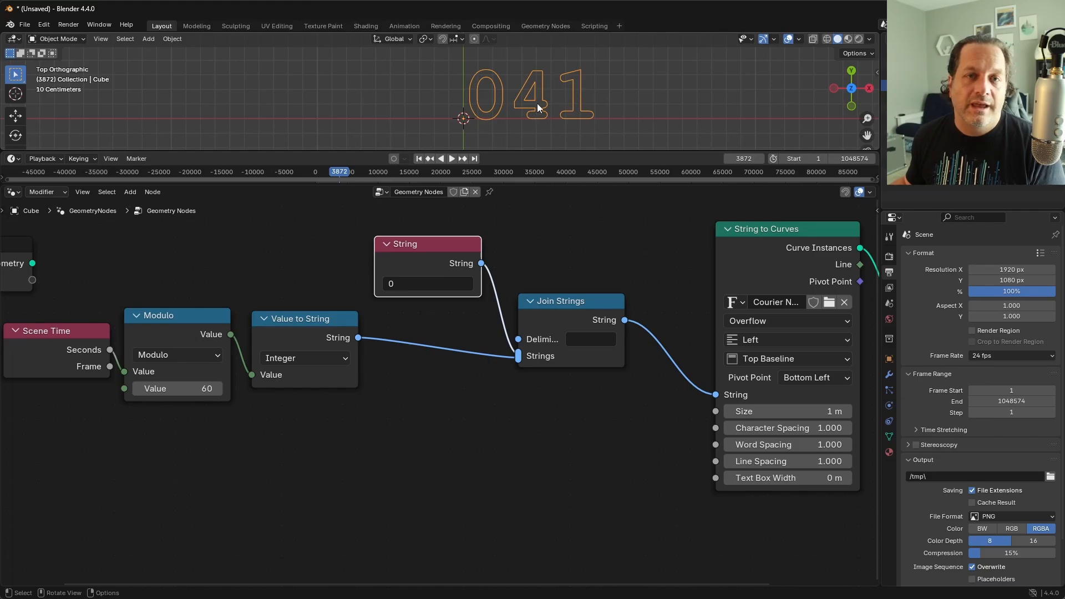
Step: Insert a Slice String node on the link between Join Strings and String to Curves
{"action": "key", "text": "shift+a"}
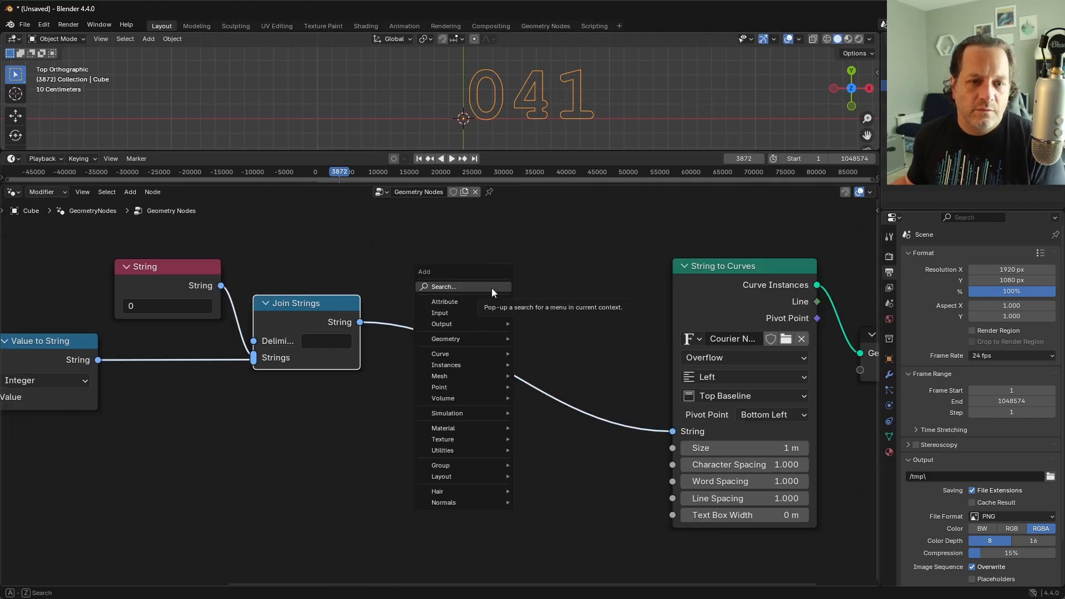
{"action": "mouse_move", "coordinate": [474, 454]}
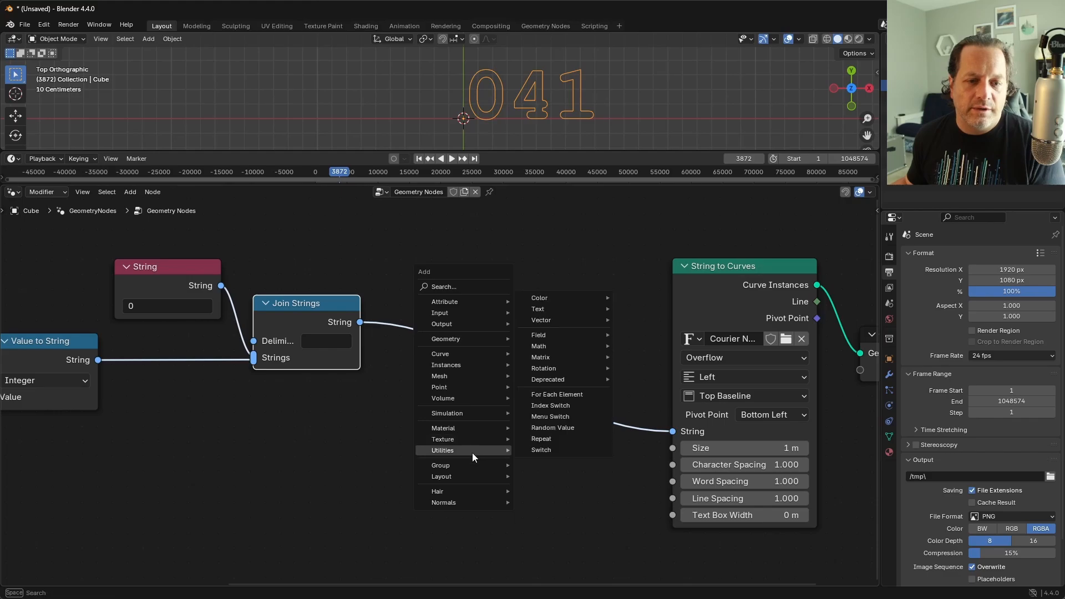
{"action": "mouse_move", "coordinate": [548, 308]}
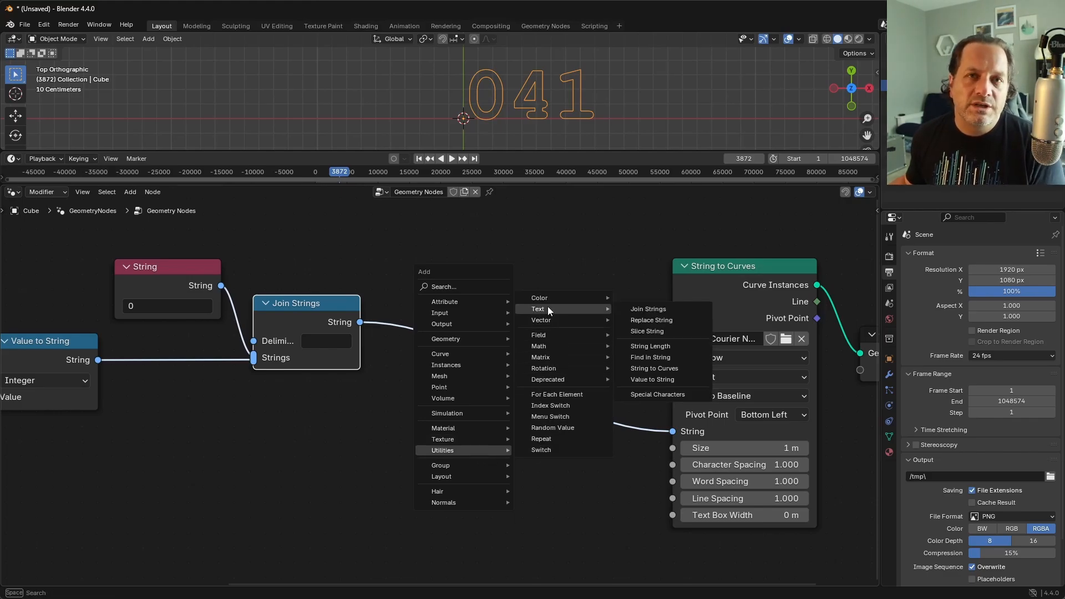
{"action": "left_click", "coordinate": [670, 331]}
{"action": "left_click", "coordinate": [449, 415]}
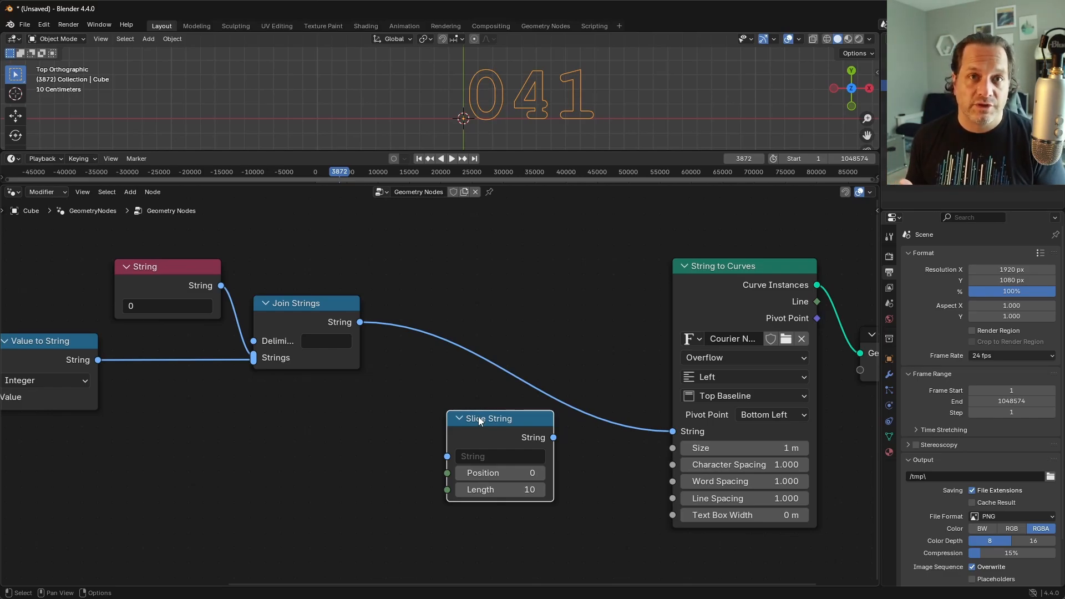
{"action": "left_click_drag", "start_coordinate": [479, 419], "coordinate": [472, 346]}
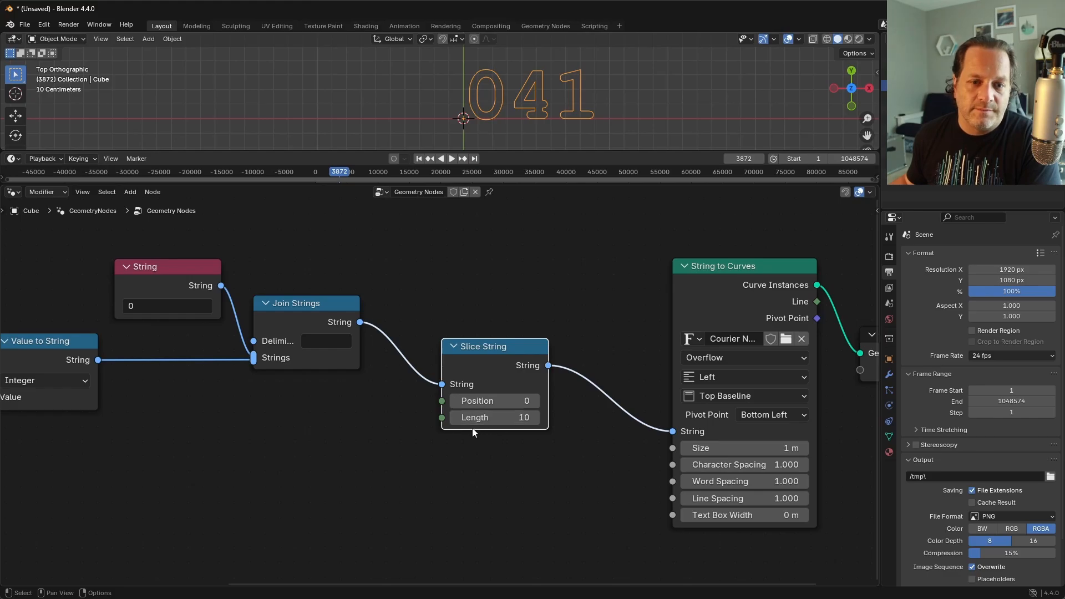
Step: Set the Slice String node's Length to 2 and scrub to about frame 5997 to check the displayed digits
{"action": "left_click", "coordinate": [457, 418]}
{"action": "left_click", "coordinate": [458, 418]}
{"action": "left_click", "coordinate": [457, 418]}
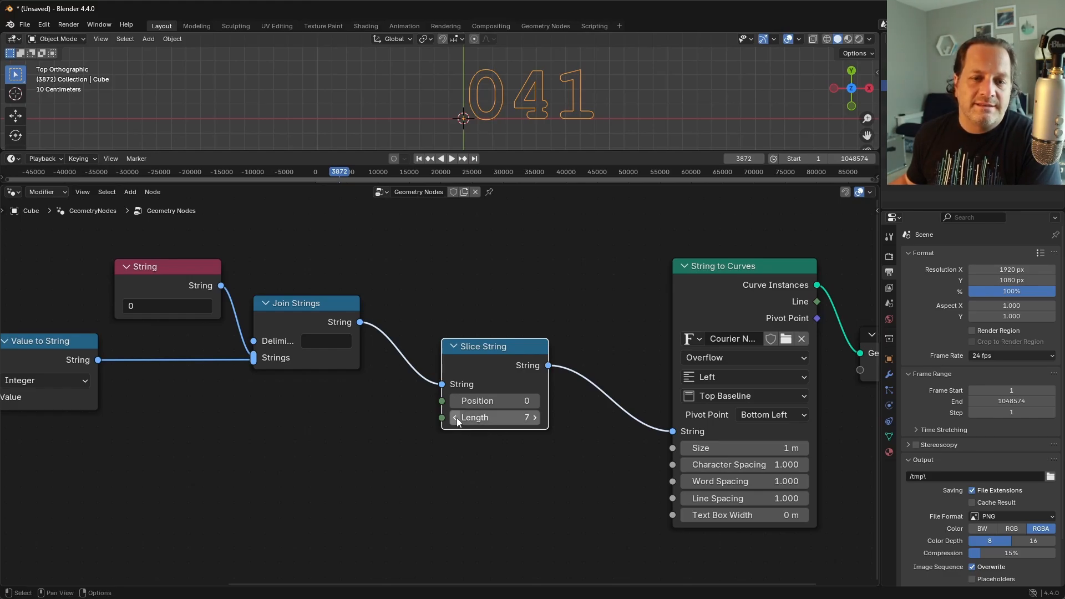
{"action": "left_click", "coordinate": [457, 418]}
{"action": "left_click", "coordinate": [457, 418]}
{"action": "left_click", "coordinate": [458, 418]}
{"action": "left_click", "coordinate": [457, 418]}
{"action": "left_click", "coordinate": [457, 418]}
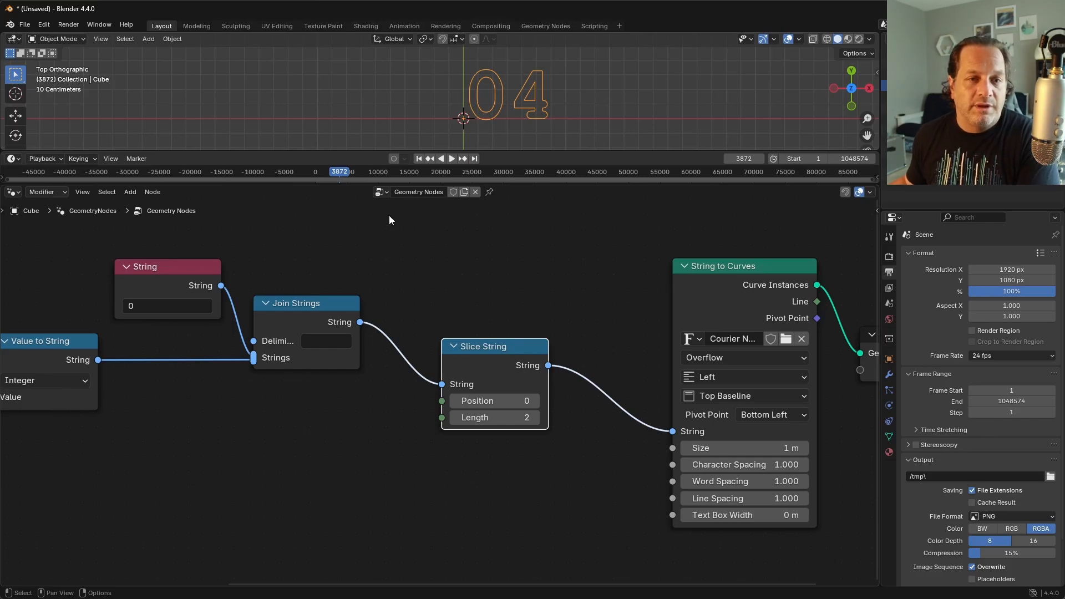
{"action": "mouse_move", "coordinate": [351, 171]}
{"action": "left_mouse_down"}
{"action": "mouse_move", "coordinate": [438, 169]}
{"action": "mouse_move", "coordinate": [353, 176]}
{"action": "left_mouse_up"}
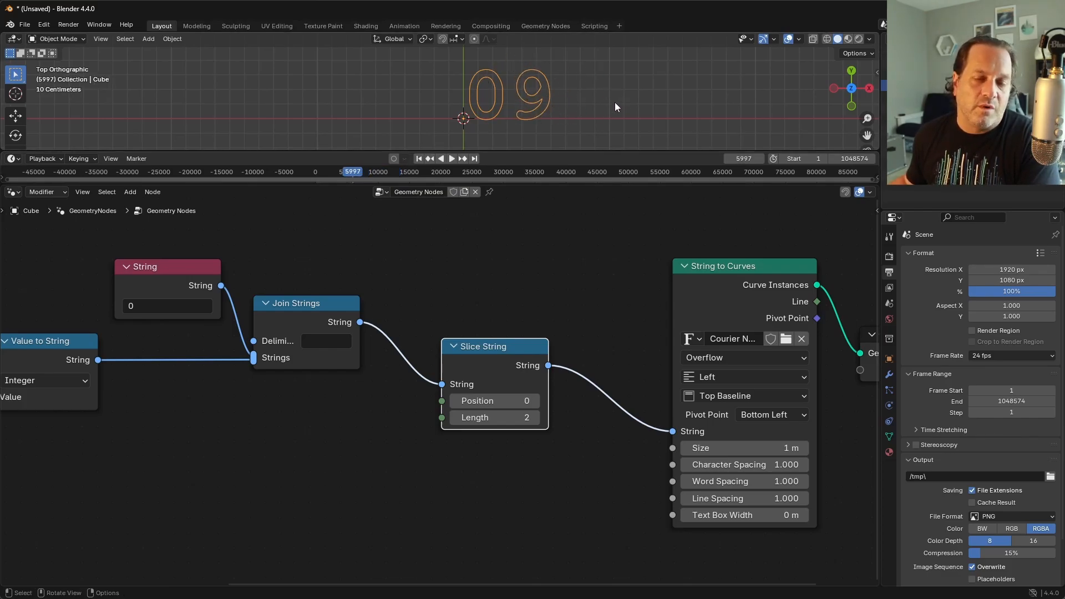
{"action": "left_click_drag", "start_coordinate": [515, 366], "coordinate": [521, 355]}
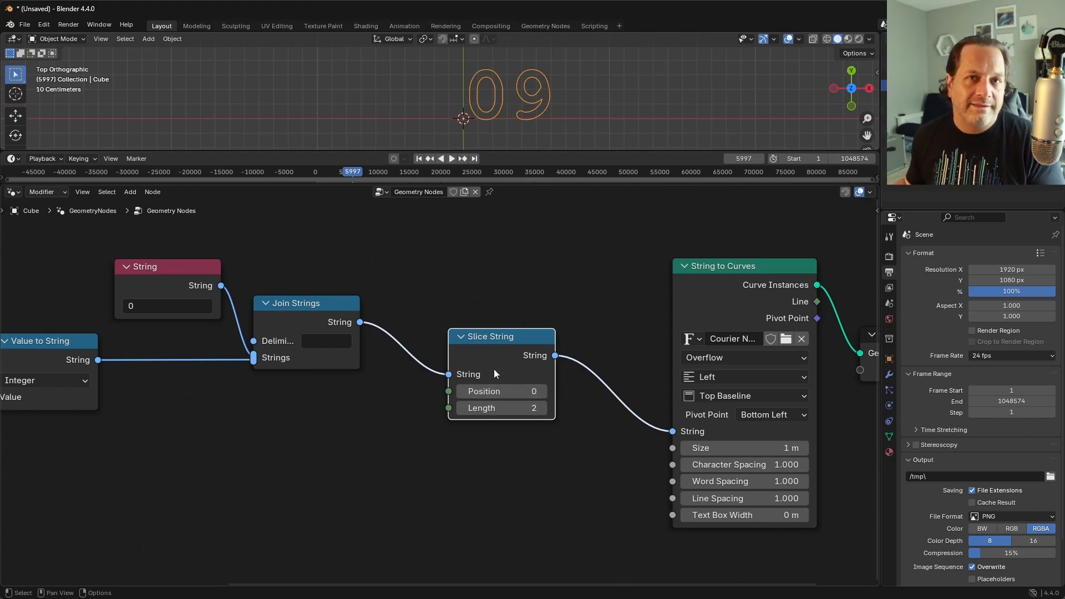
Step: Add a String Length node below Slice String, fed by the Join Strings output
{"action": "left_click_drag", "start_coordinate": [361, 328], "coordinate": [415, 479]}
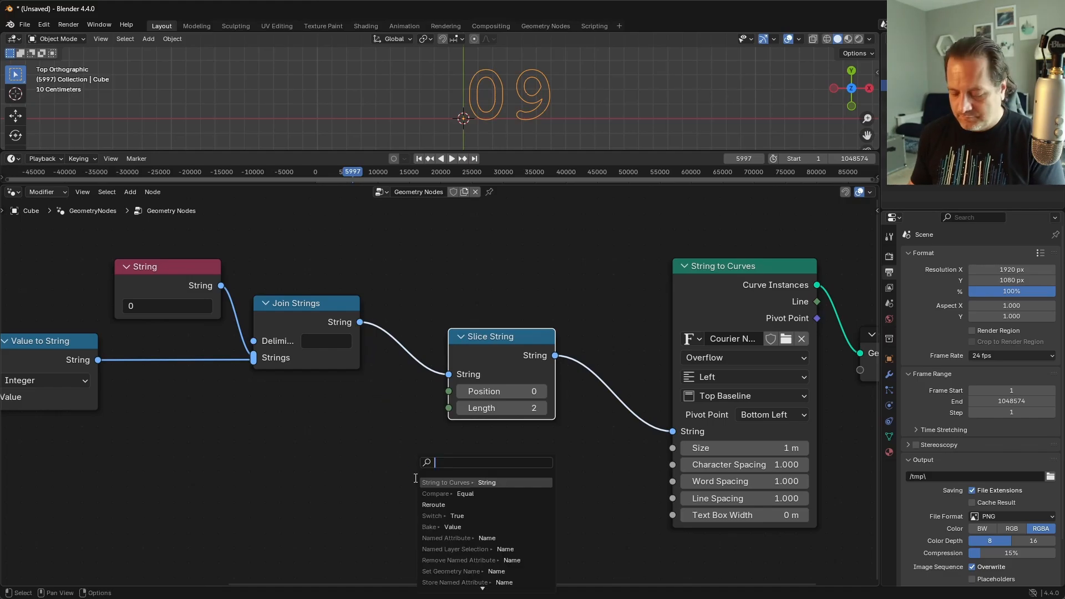
{"action": "type", "text": "len"}
{"action": "key", "text": "Return"}
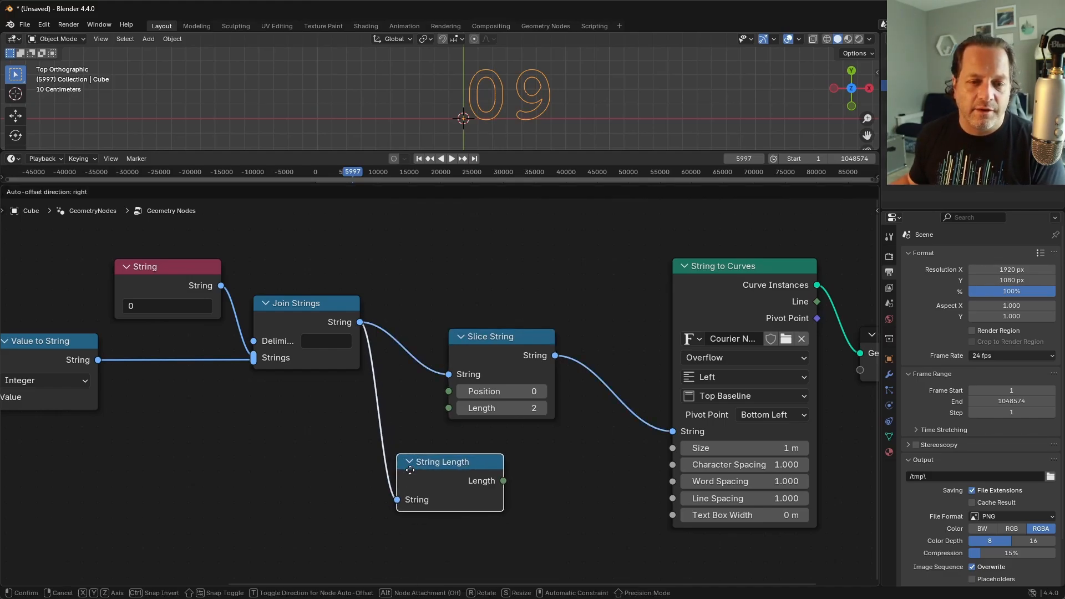
{"action": "left_click", "coordinate": [499, 476]}
Step: Subtract 2 from the String Length result, feed it into Slice String's Position, and scrub to about frame 7680
{"action": "left_click_drag", "start_coordinate": [494, 476], "coordinate": [519, 476]}
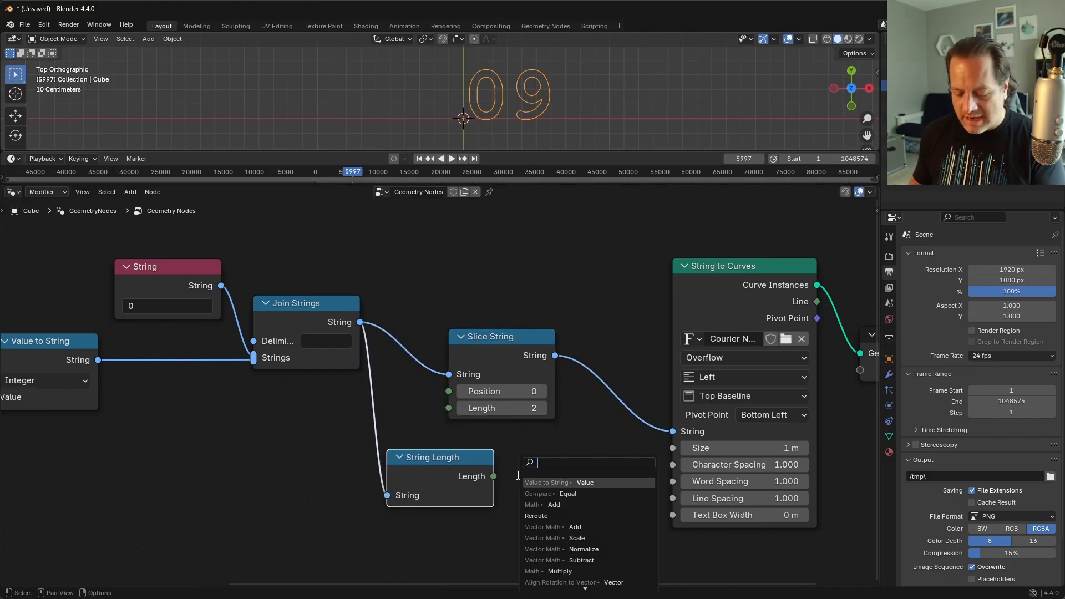
{"action": "type", "text": "subtr"}
{"action": "key", "text": "Return"}
{"action": "left_click", "coordinate": [519, 477]}
{"action": "double_click", "coordinate": [557, 539]}
{"action": "type", "text": "2"}
{"action": "key", "text": "Return"}
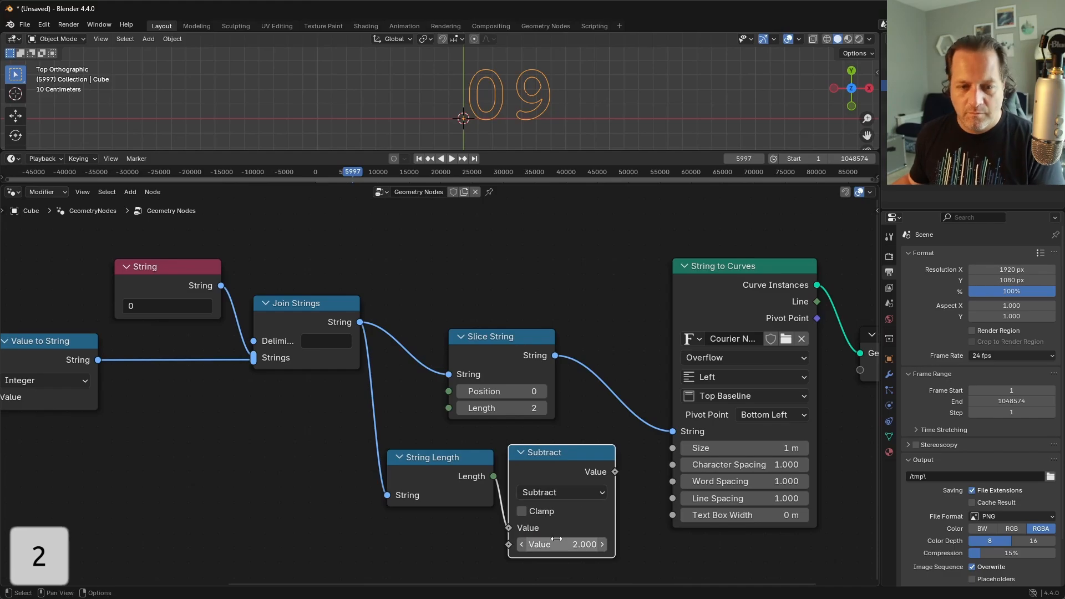
{"action": "left_click_drag", "start_coordinate": [615, 472], "coordinate": [448, 392]}
{"action": "left_click_drag", "start_coordinate": [353, 174], "coordinate": [364, 175]}
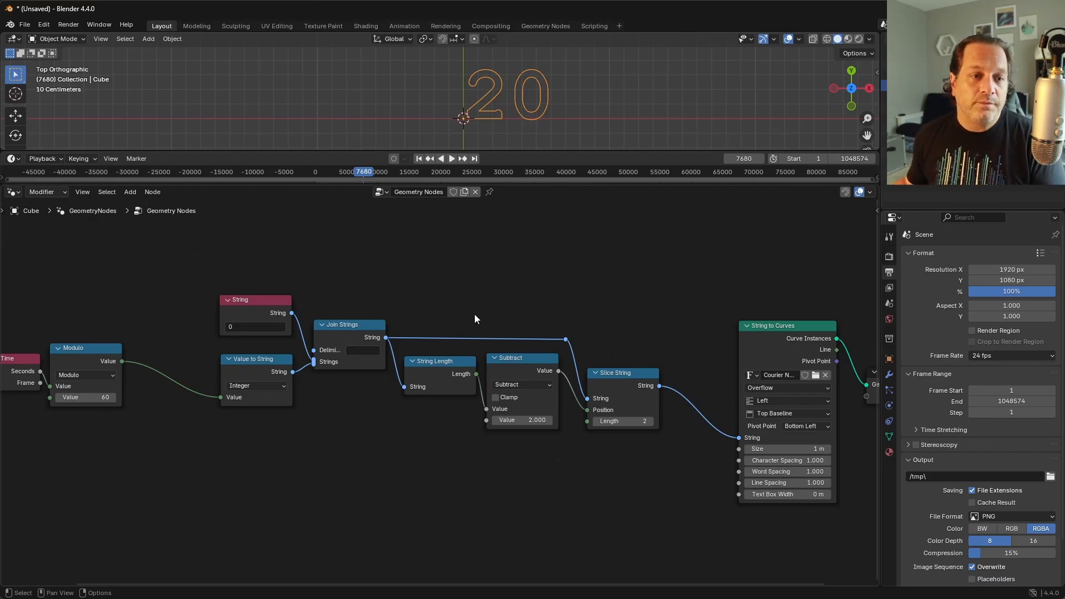
Step: Set the String node's text to 00000000
{"action": "left_click", "coordinate": [256, 328]}
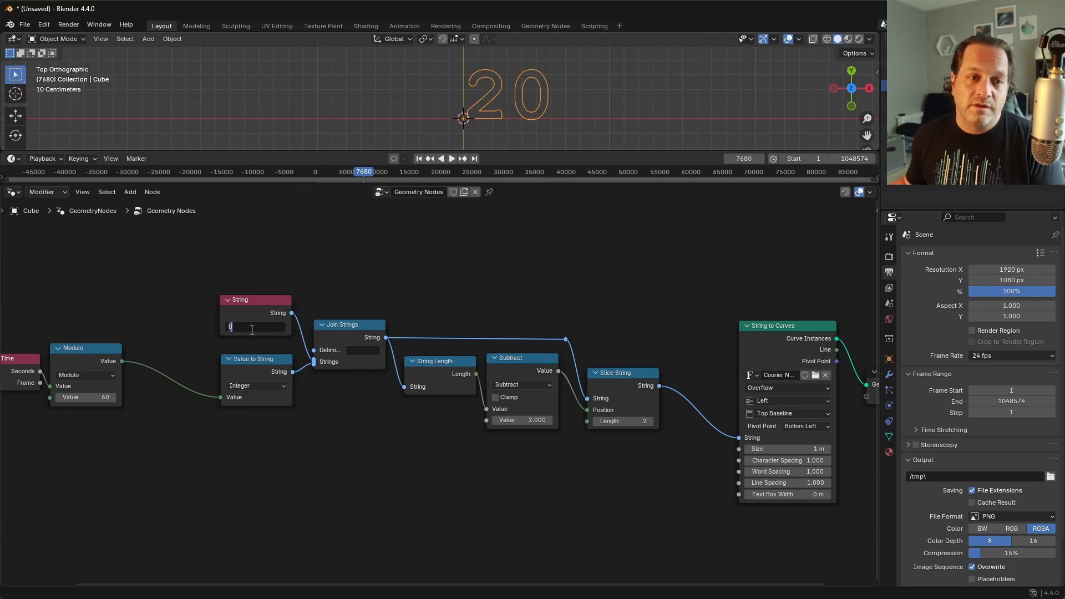
{"action": "type", "text": "0000000"}
{"action": "key", "text": "Return"}
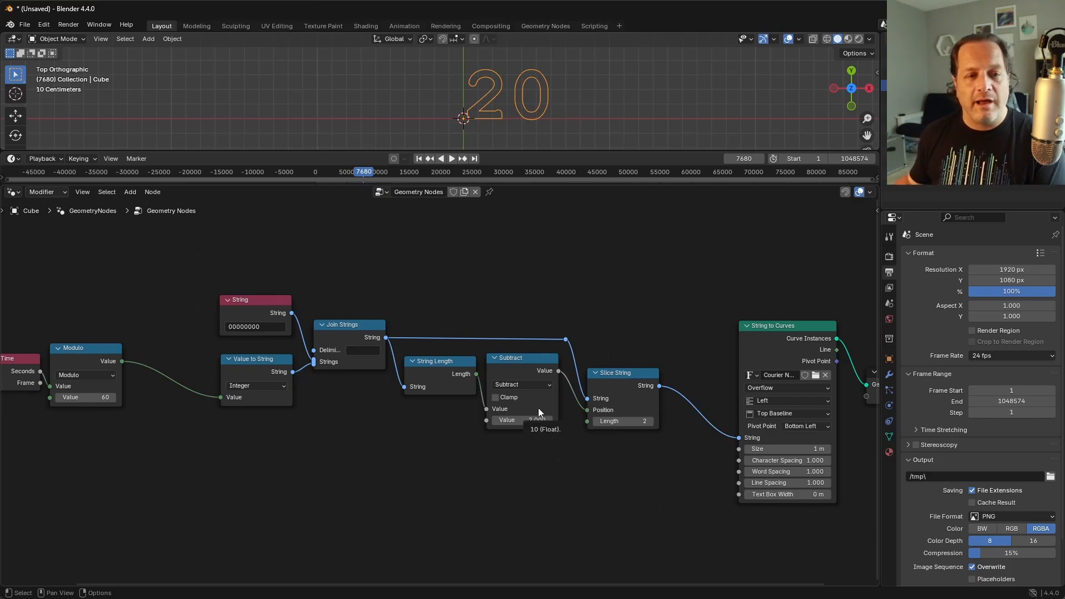
{"action": "left_click", "coordinate": [272, 327]}
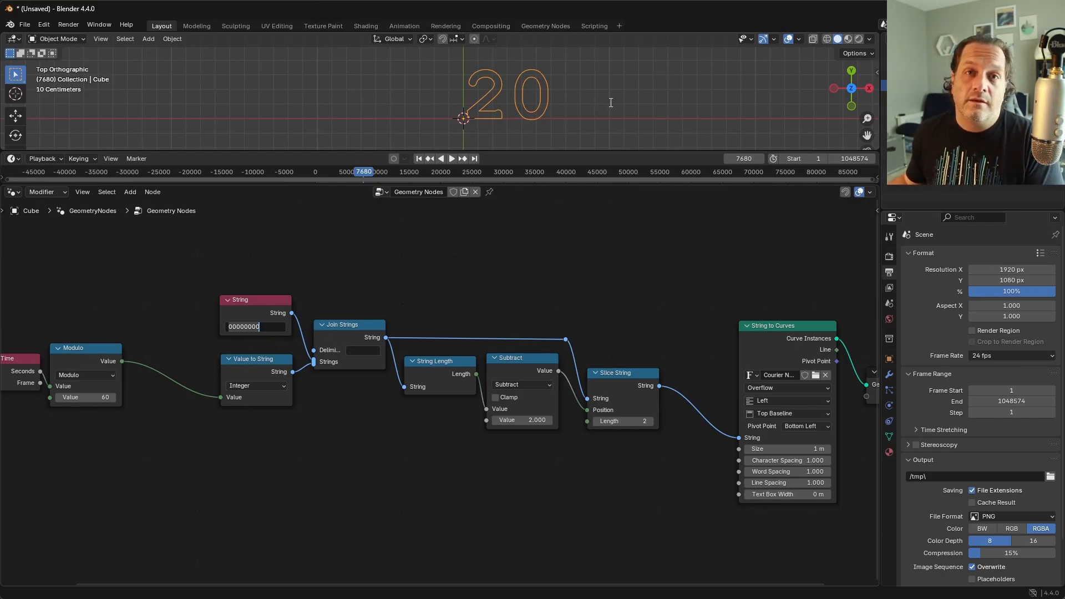
{"action": "left_click", "coordinate": [496, 323]}
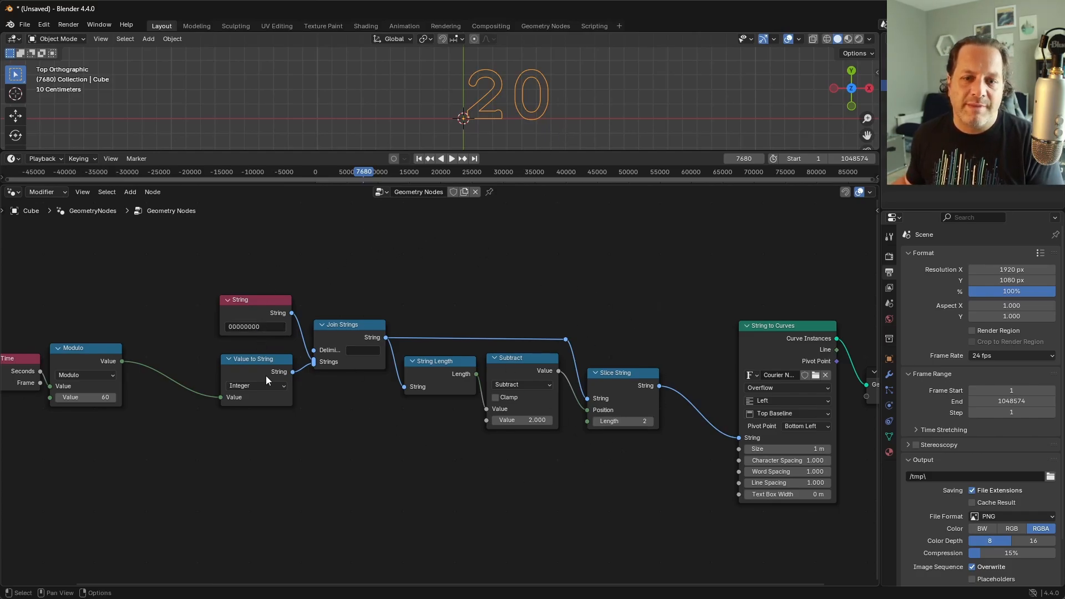
Step: Group the nodes from String and Value to String through Slice String, exposing Subtract's second Value as a group input
{"action": "left_click_drag", "start_coordinate": [176, 289], "coordinate": [677, 520]}
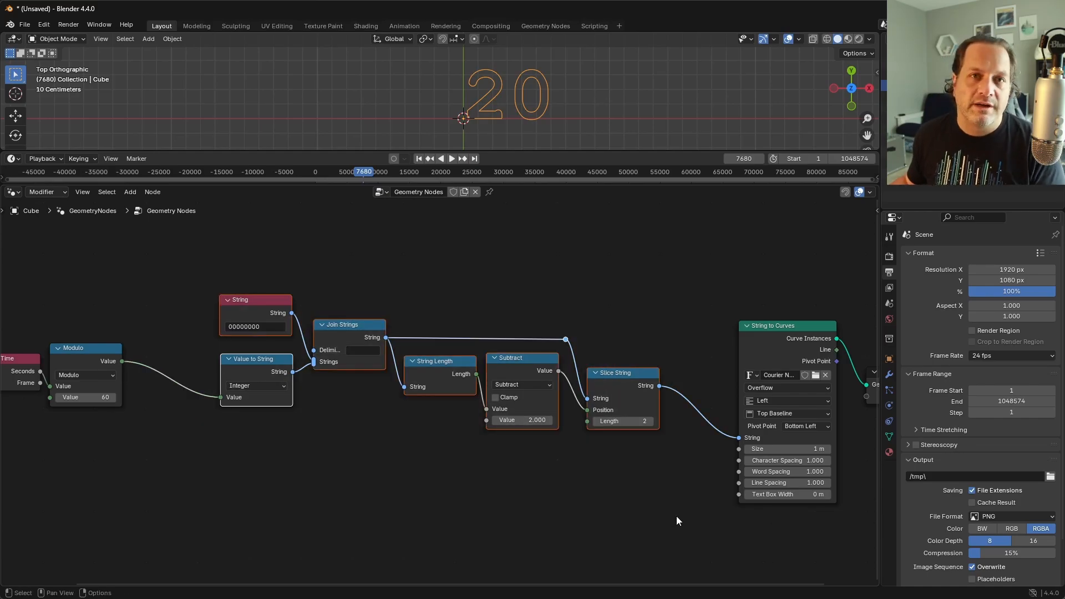
{"action": "key", "text": "ctrl+g"}
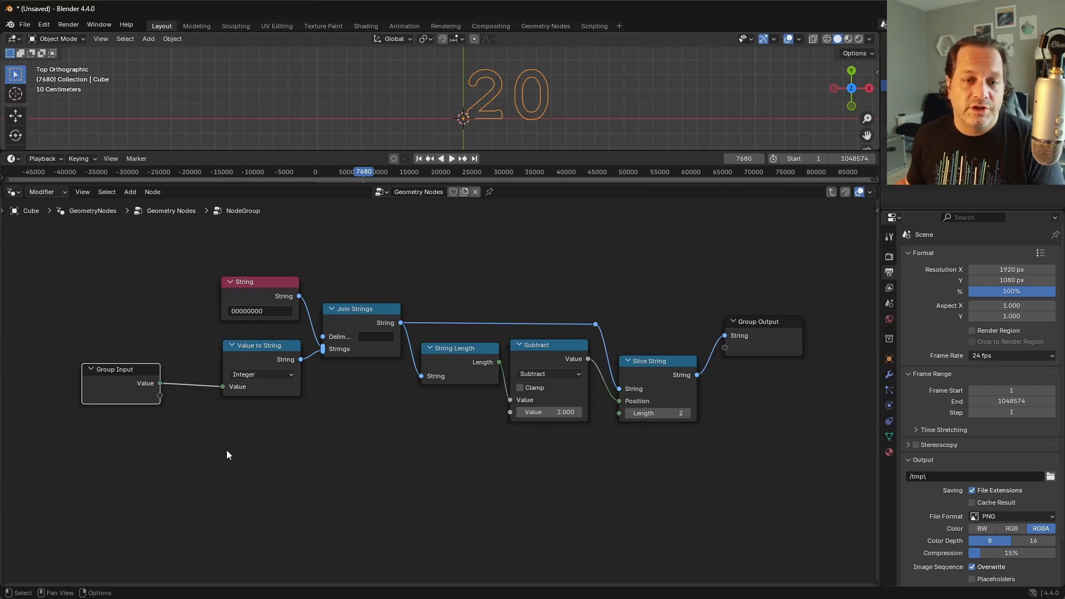
{"action": "left_click_drag", "start_coordinate": [160, 399], "coordinate": [511, 418]}
Step: Add two reroute points on the link from Group Input to Subtract, near Group Input and just before Subtract
{"action": "right_click_drag", "start_coordinate": [503, 406], "coordinate": [493, 423], "text": "shift"}
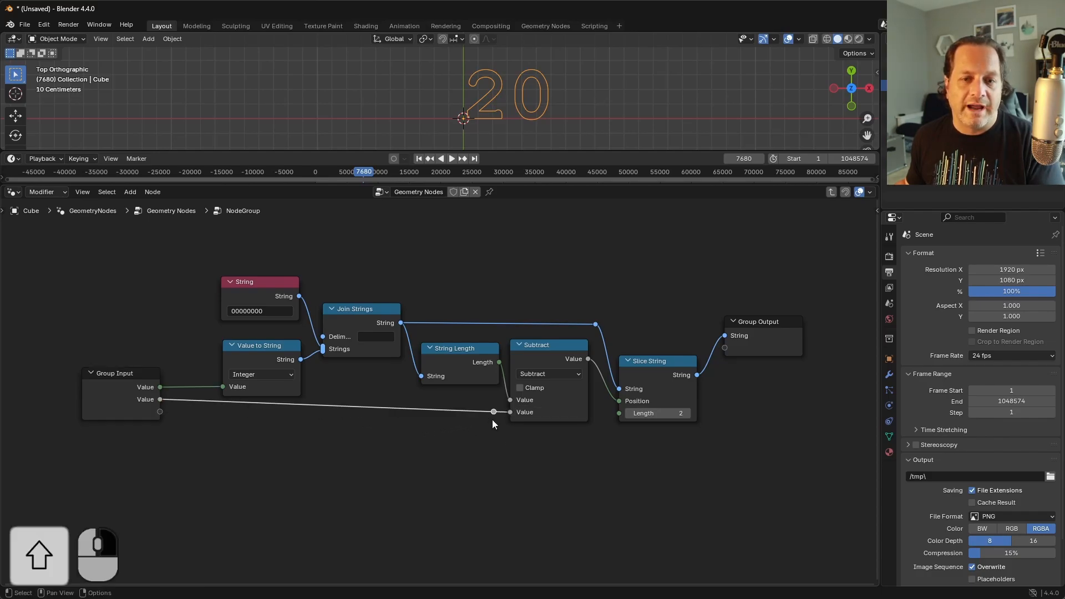
{"action": "key", "text": "g"}
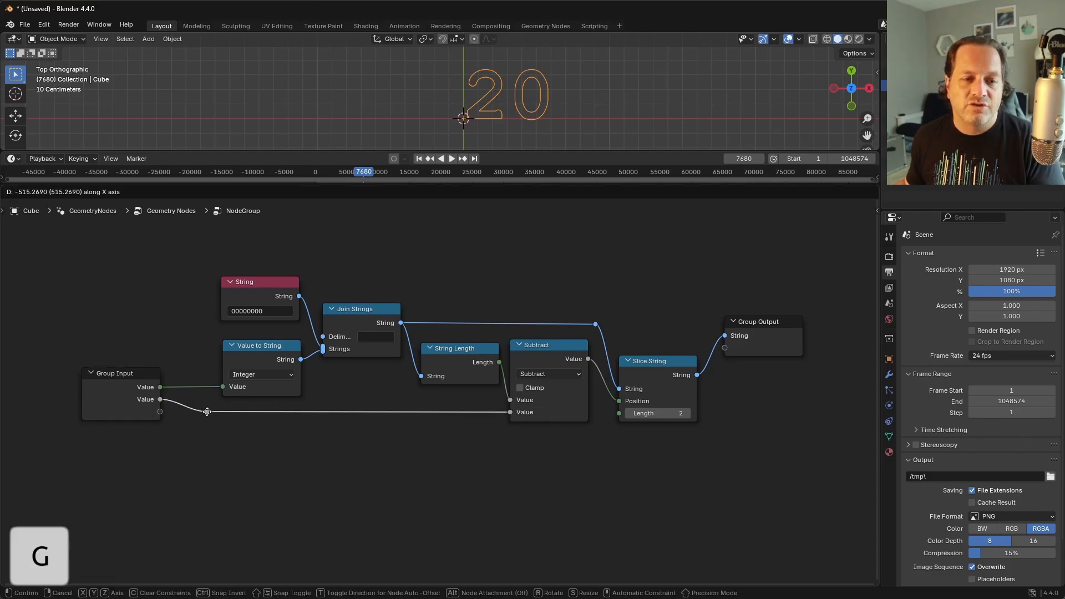
{"action": "left_click", "coordinate": [202, 418]}
{"action": "right_click_drag", "start_coordinate": [472, 423], "coordinate": [467, 412], "text": "shift"}
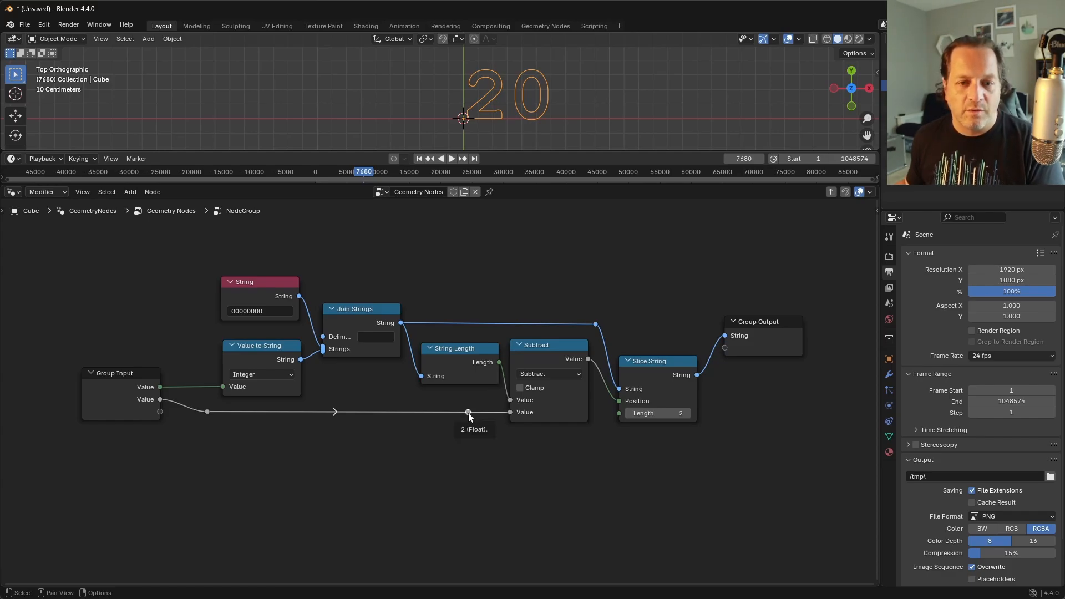
Step: Connect the reroute before Subtract to Slice String's Length through another reroute, and lower the Slice String and Group Output nodes
{"action": "left_click_drag", "start_coordinate": [468, 413], "coordinate": [619, 413]}
{"action": "left_click_drag", "start_coordinate": [643, 362], "coordinate": [644, 395]}
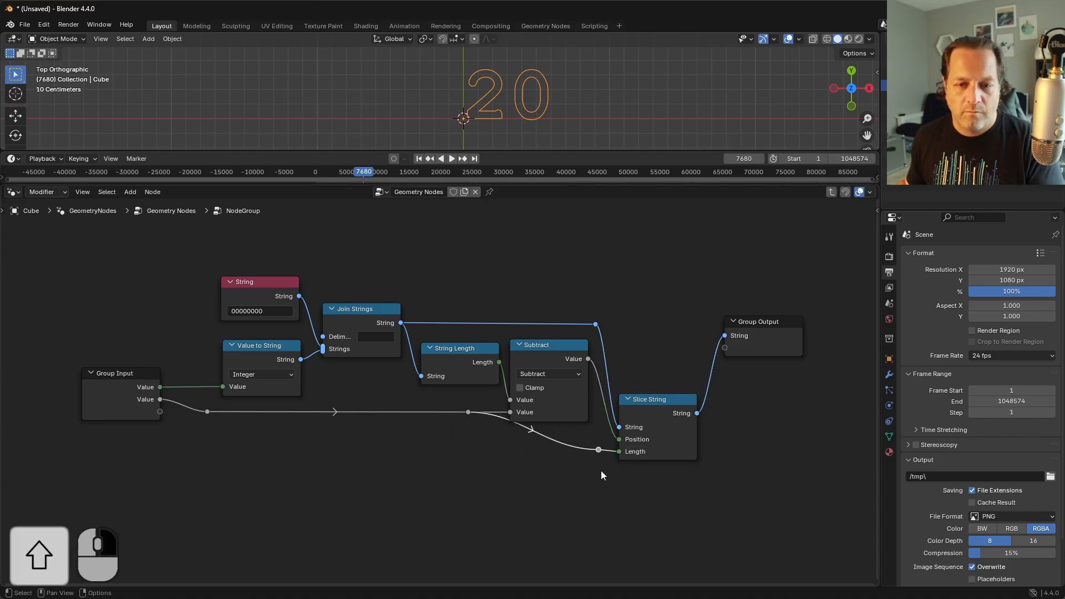
{"action": "right_click_drag", "start_coordinate": [601, 471], "coordinate": [597, 442], "text": "shift"}
{"action": "left_click_drag", "start_coordinate": [597, 448], "coordinate": [513, 450]}
{"action": "left_click_drag", "start_coordinate": [758, 322], "coordinate": [764, 398]}
Step: Rename the node group as 0 Padding
{"action": "key", "text": "n"}
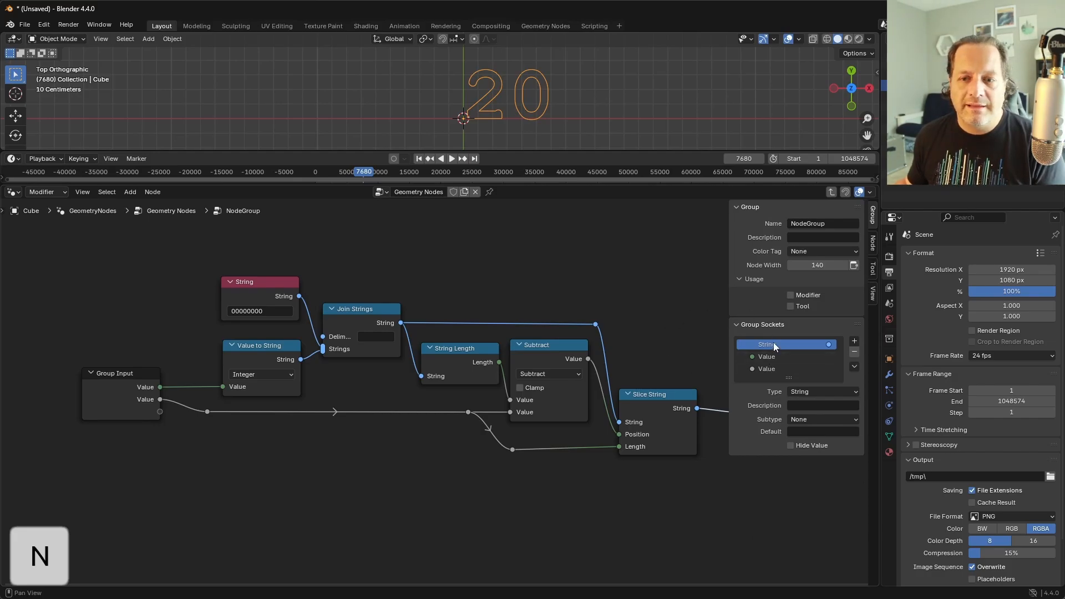
{"action": "left_click", "coordinate": [816, 225]}
{"action": "key", "text": "BackSpace"}
{"action": "type", "text": "0 Padding"}
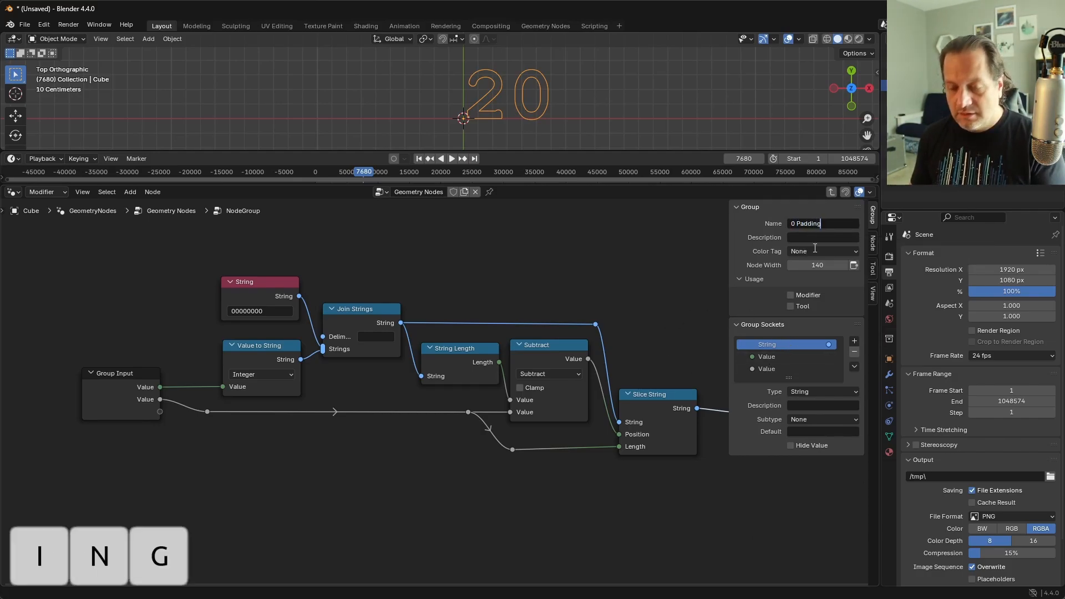
{"action": "key", "text": "Return"}
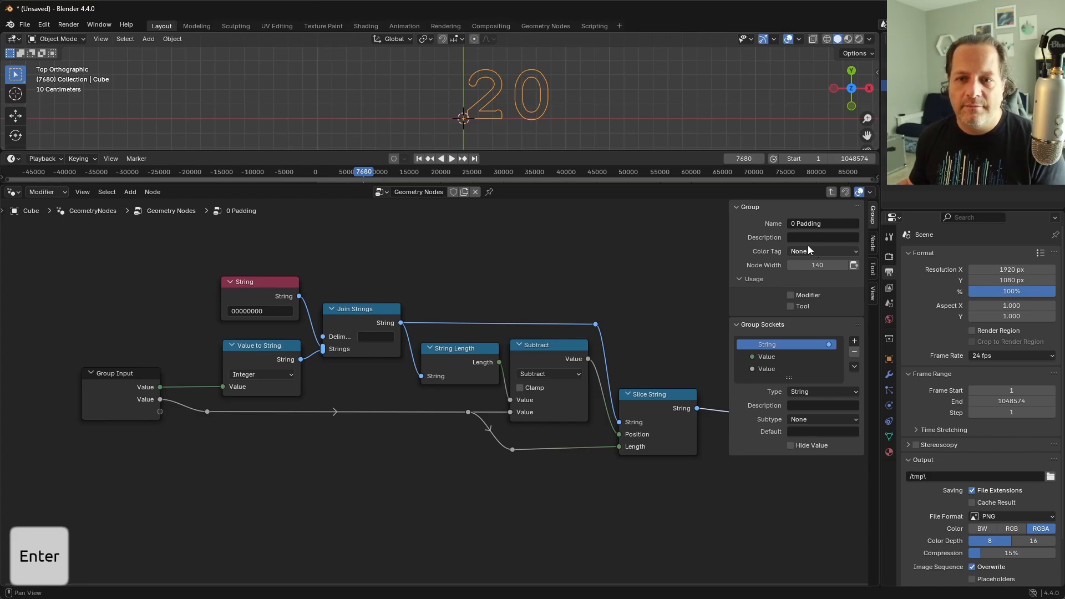
Step: Change the group's second Value input socket from Float to Integer type
{"action": "left_click", "coordinate": [785, 358]}
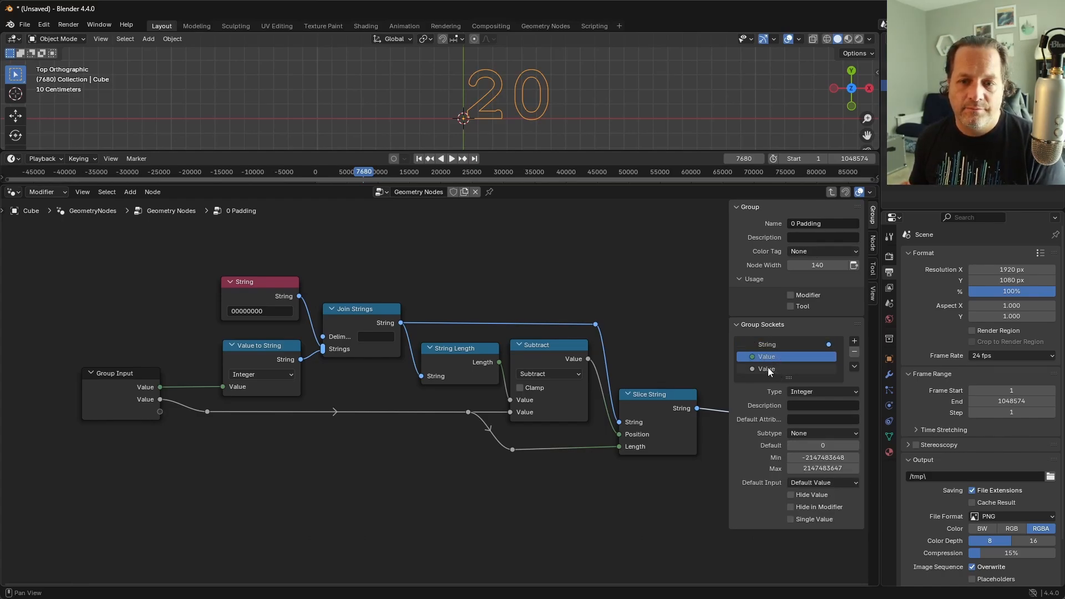
{"action": "double_click", "coordinate": [768, 369]}
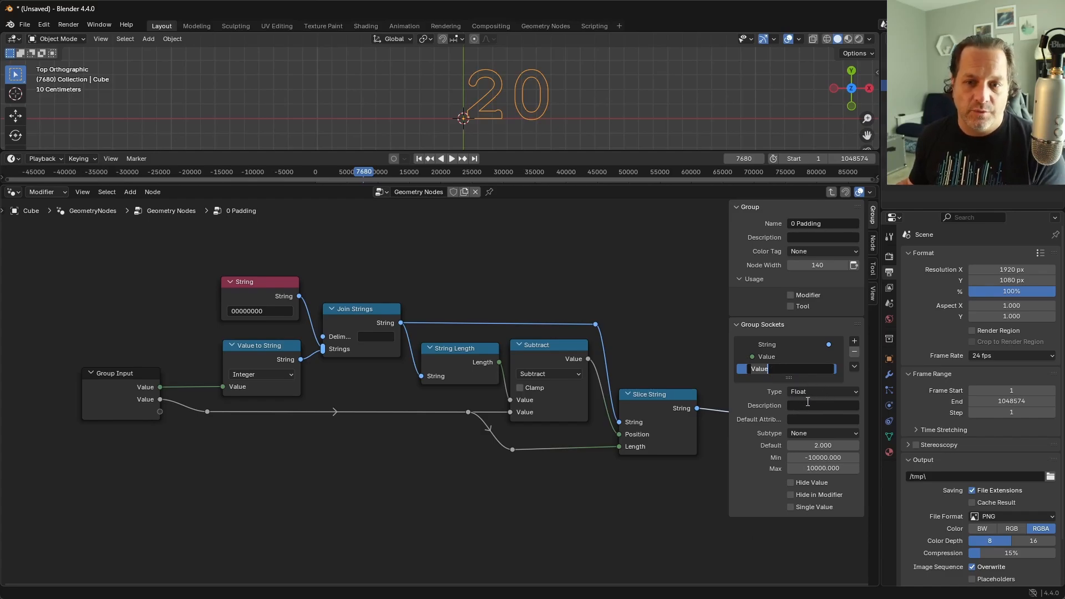
{"action": "left_click", "coordinate": [843, 392]}
{"action": "left_click", "coordinate": [843, 392]}
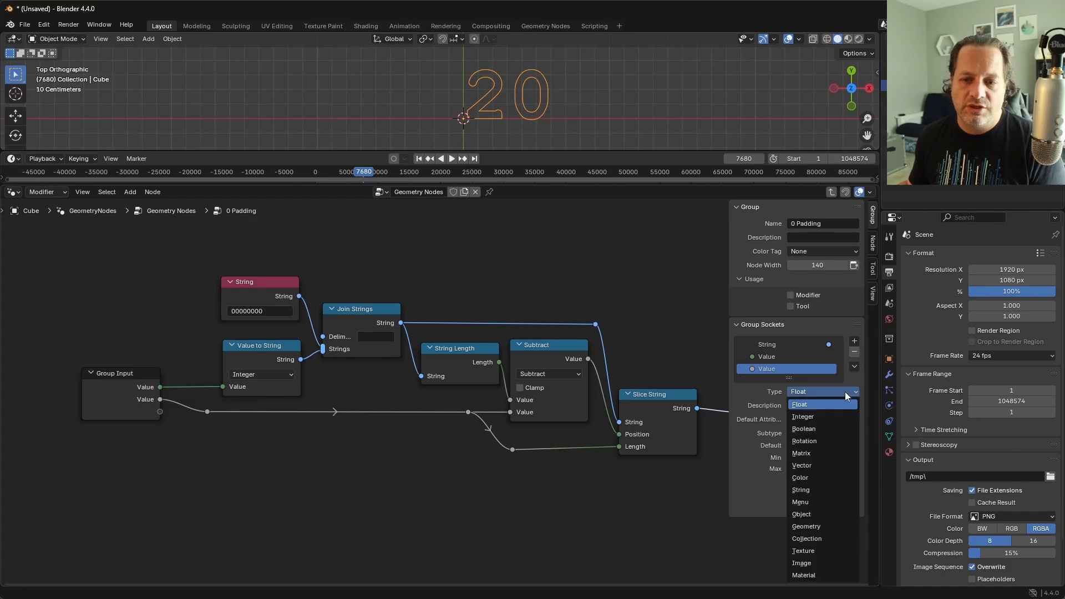
{"action": "left_click", "coordinate": [830, 418]}
Step: Rename the second input socket as Pad Length and set its default to 2
{"action": "double_click", "coordinate": [774, 369]}
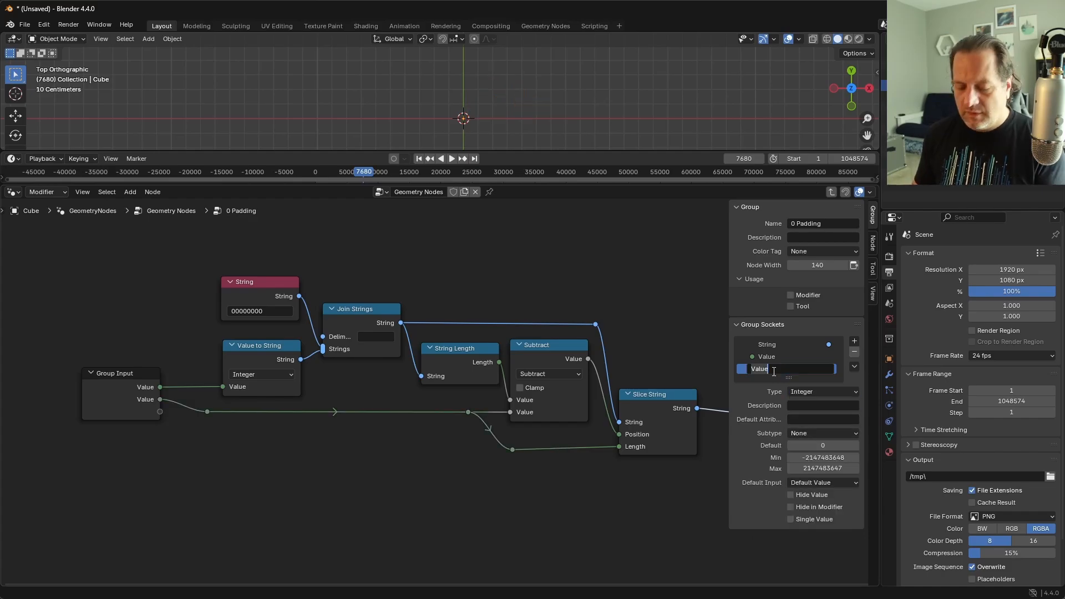
{"action": "type", "text": "Pad Lengt"}
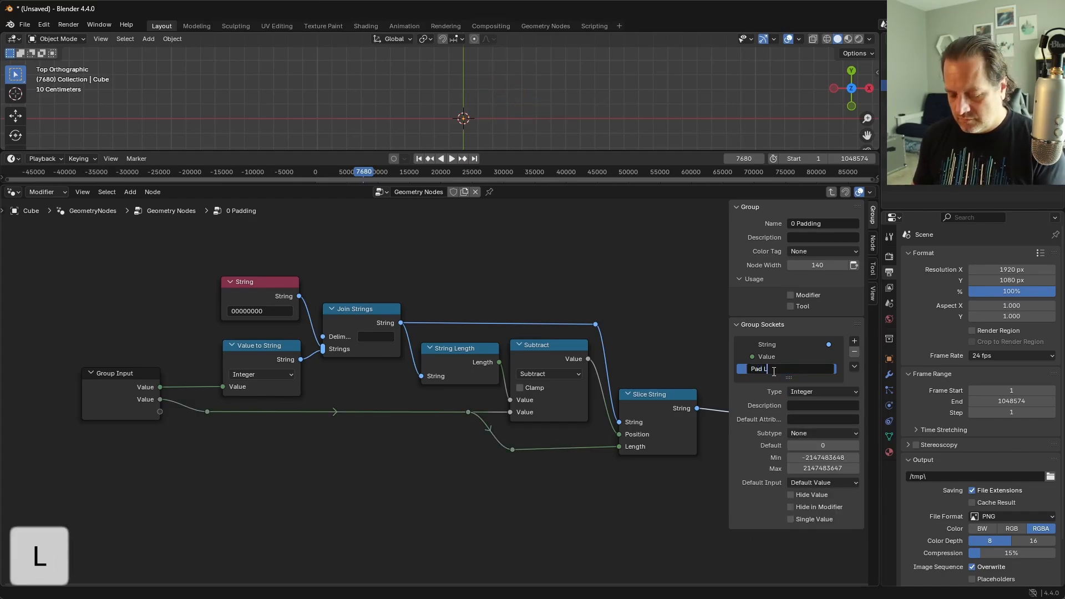
{"action": "type", "text": "h"}
{"action": "key", "text": "Return"}
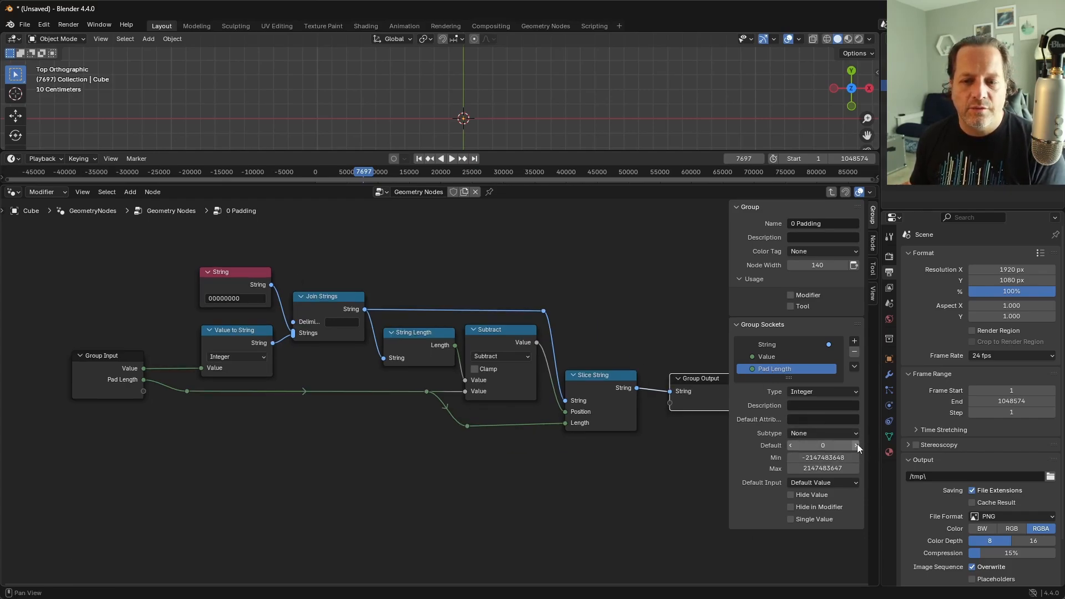
{"action": "left_click", "coordinate": [857, 444]}
{"action": "left_click", "coordinate": [857, 445]}
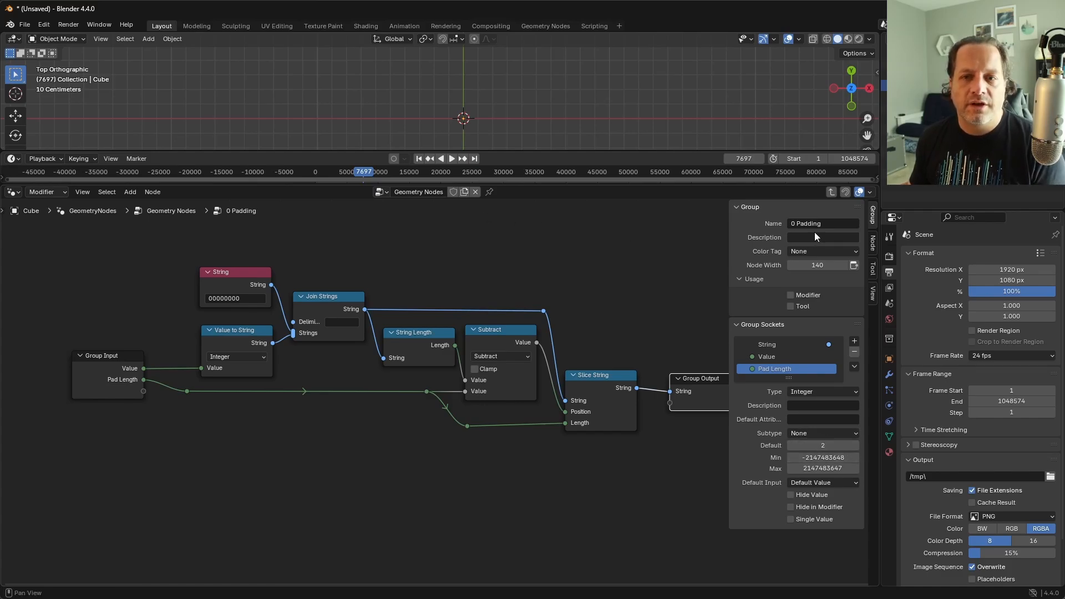
Step: Return to the parent node tree and set Pad Length to 2 on the 0 Padding node
{"action": "left_click", "coordinate": [833, 192]}
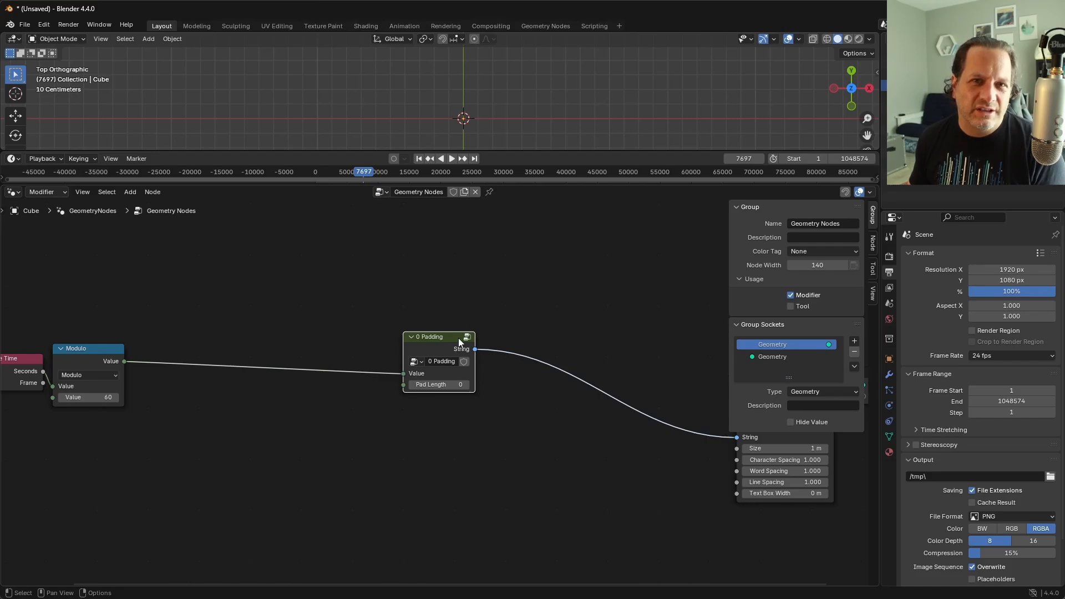
{"action": "left_click", "coordinate": [456, 383]}
{"action": "type", "text": "2"}
{"action": "key", "text": "Return"}
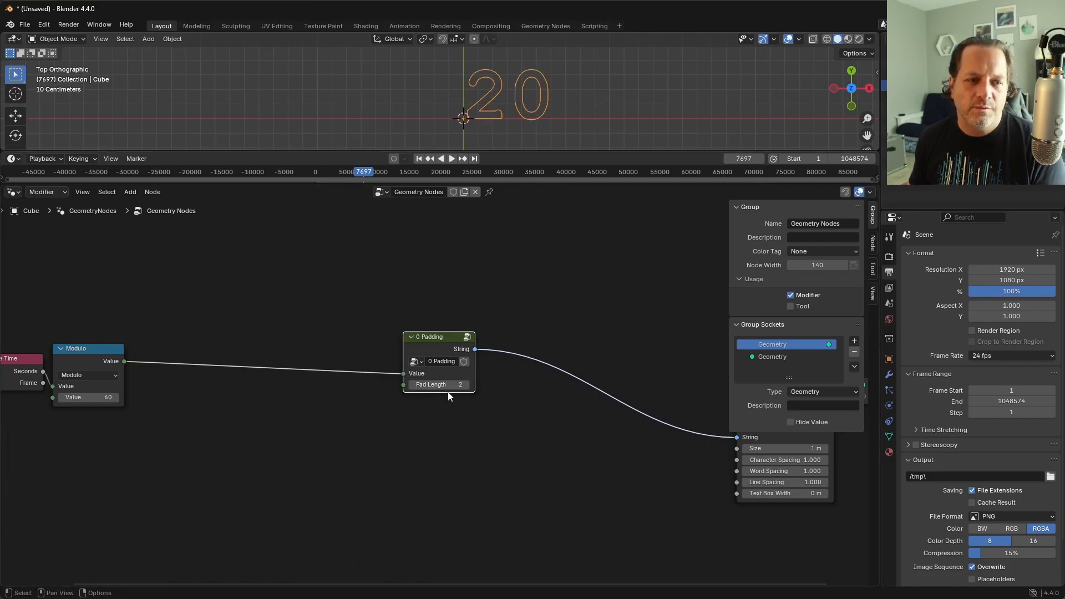
Step: Stop the playback, move 0 Padding closer to Modulo, and reposition String to Curves together with Group Output
{"action": "key", "text": "Home"}
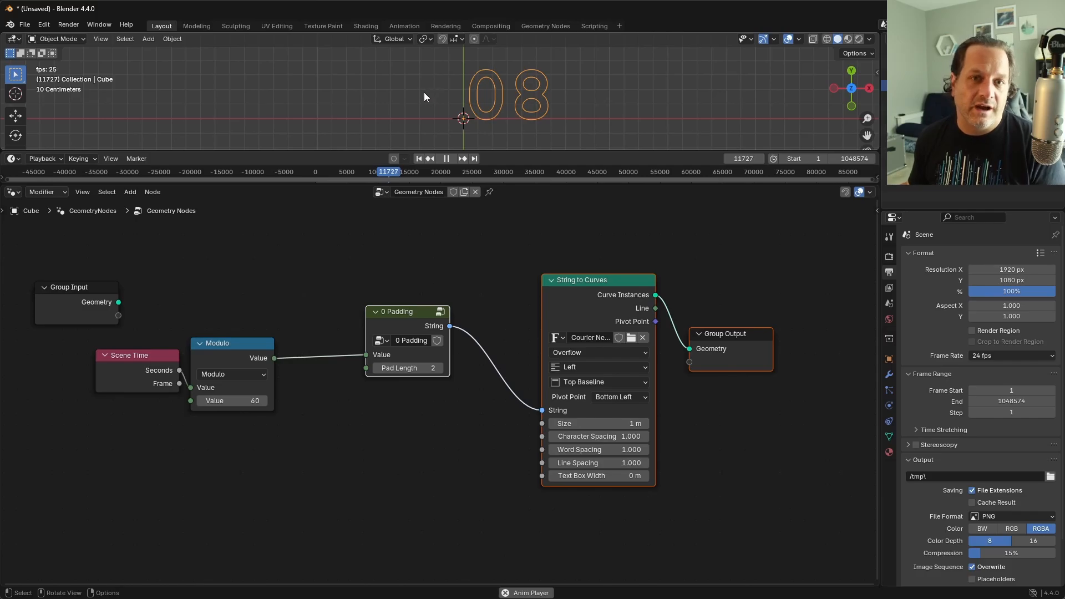
{"action": "key", "text": "space"}
{"action": "left_click_drag", "start_coordinate": [410, 314], "coordinate": [364, 335]}
{"action": "left_click", "coordinate": [349, 344]}
{"action": "left_click_drag", "start_coordinate": [443, 267], "coordinate": [714, 502]}
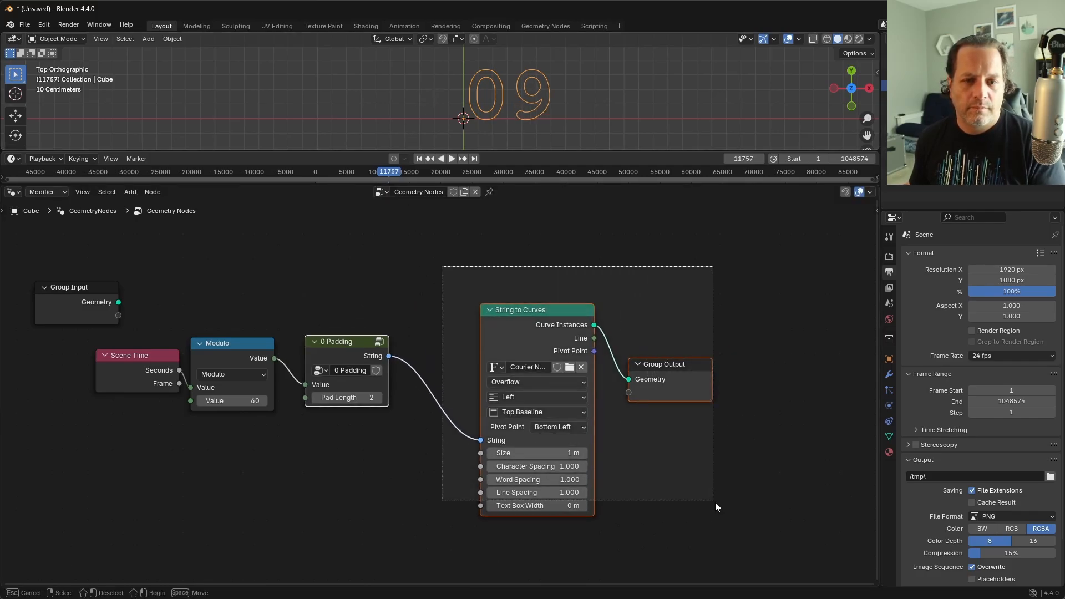
{"action": "key", "text": "g"}
{"action": "left_click", "coordinate": [761, 474]}
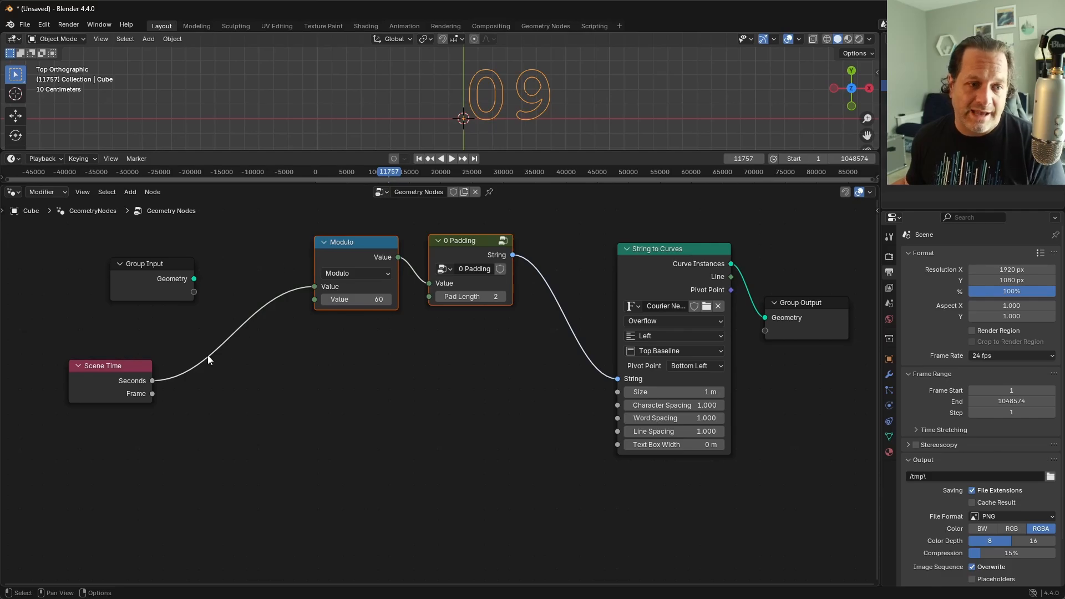
Step: Duplicate the Modulo node below the original and switch the copy's operation to Divide
{"action": "scroll", "coordinate": [216, 357], "scroll_direction": "up", "scroll_amount": 1}
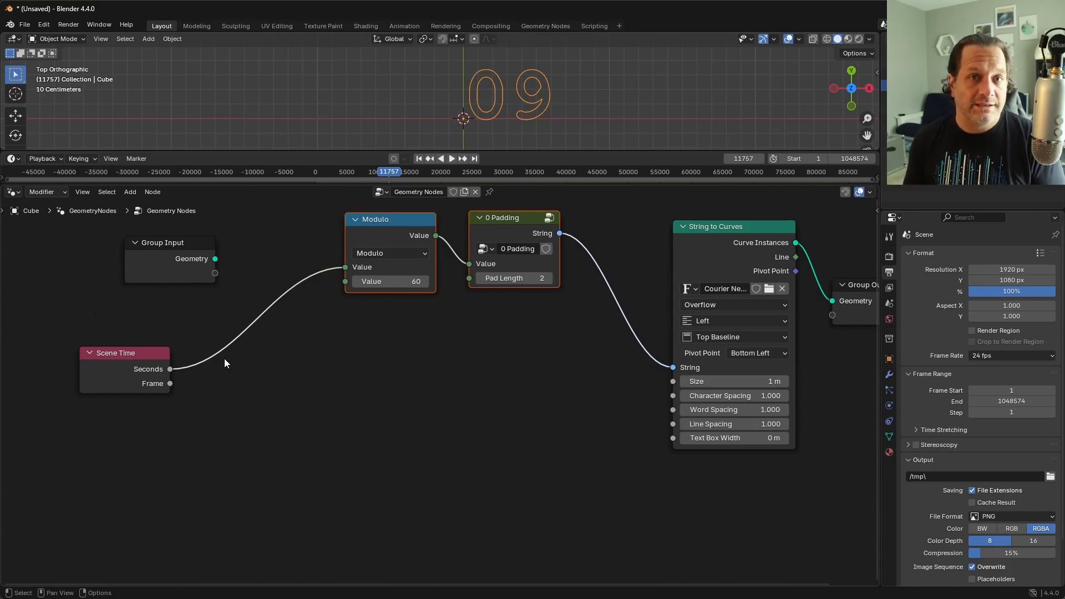
{"action": "left_click", "coordinate": [129, 358]}
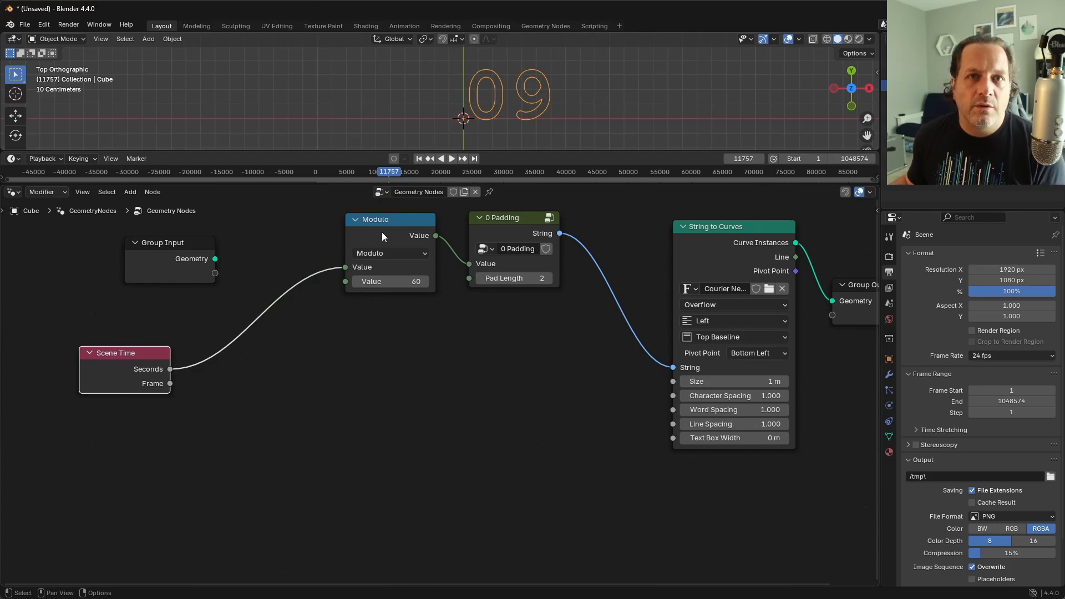
{"action": "left_click", "coordinate": [381, 236]}
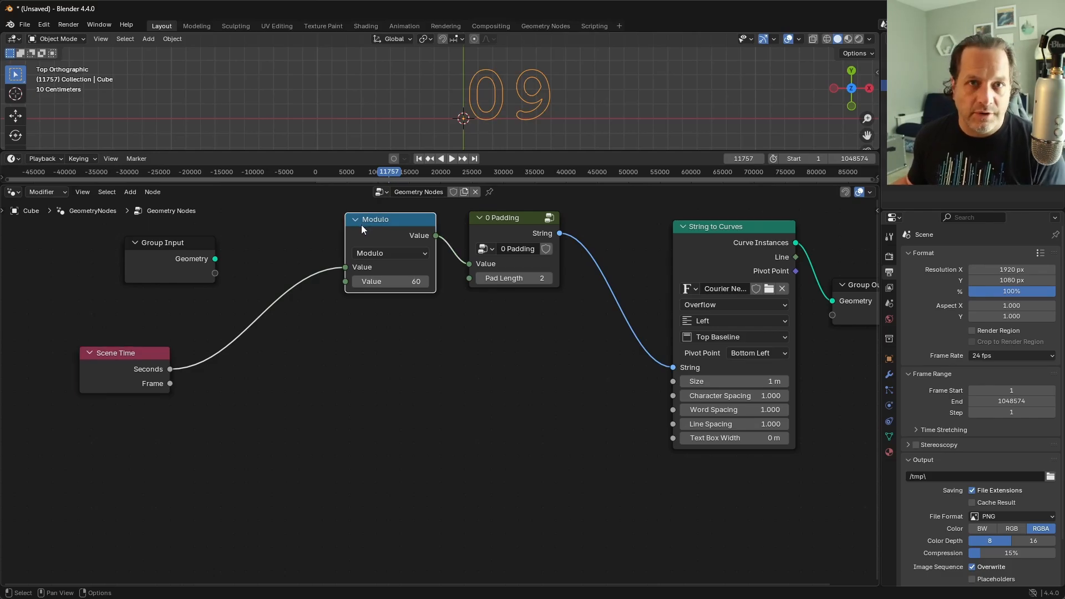
{"action": "key", "text": "shift+d"}
{"action": "left_click", "coordinate": [350, 362]}
{"action": "left_click", "coordinate": [371, 390]}
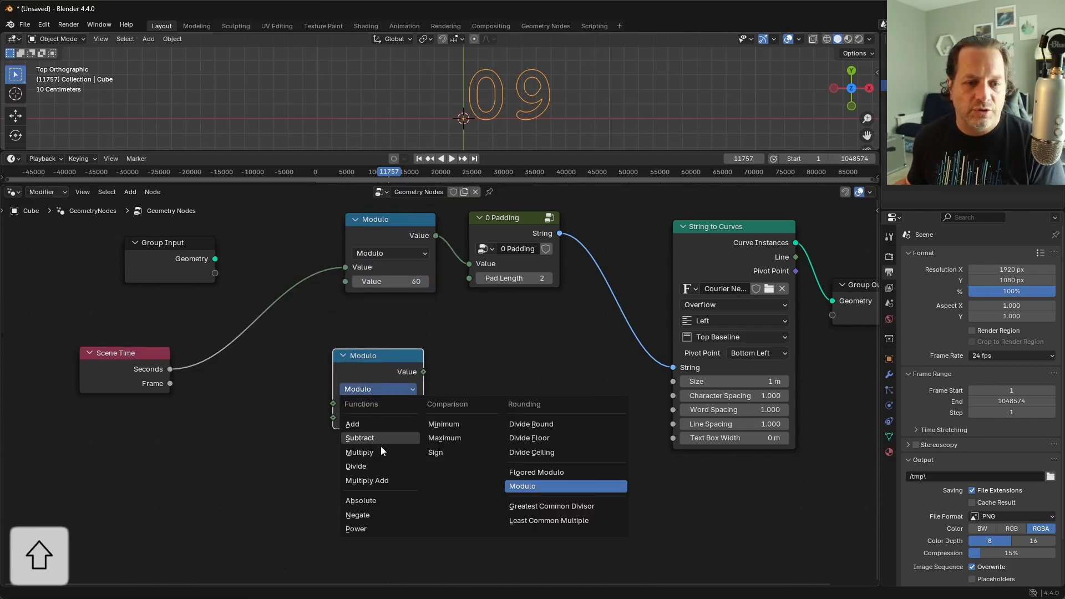
{"action": "left_click", "coordinate": [366, 466]}
{"action": "left_click_drag", "start_coordinate": [364, 352], "coordinate": [368, 362]}
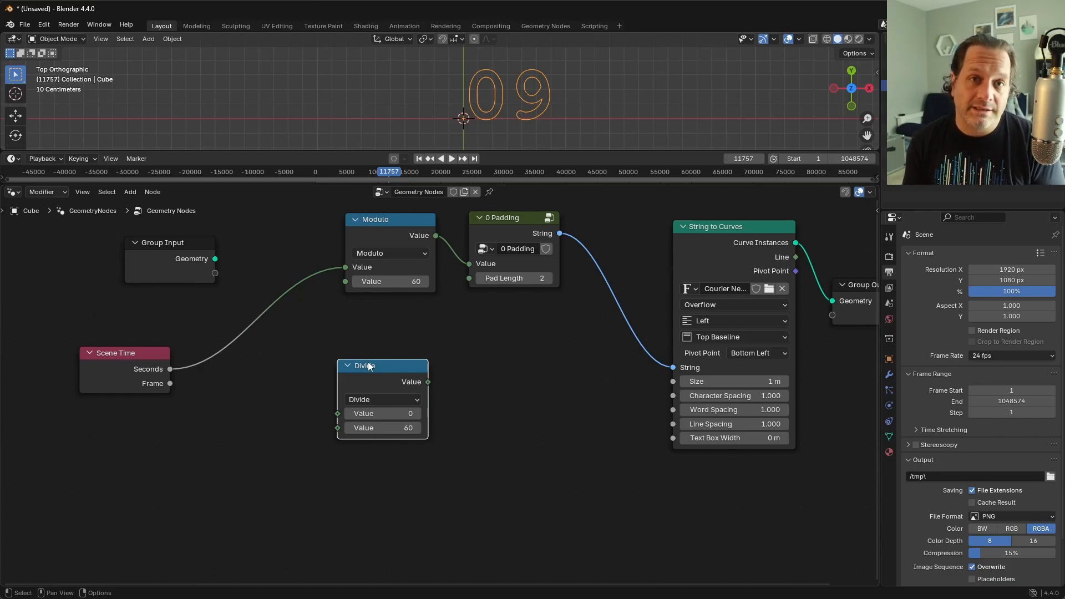
Step: Feed Scene Time's Seconds into the Divide node and route its result into a duplicated 0 Padding node placed beside it
{"action": "left_click_drag", "start_coordinate": [337, 413], "coordinate": [170, 370]}
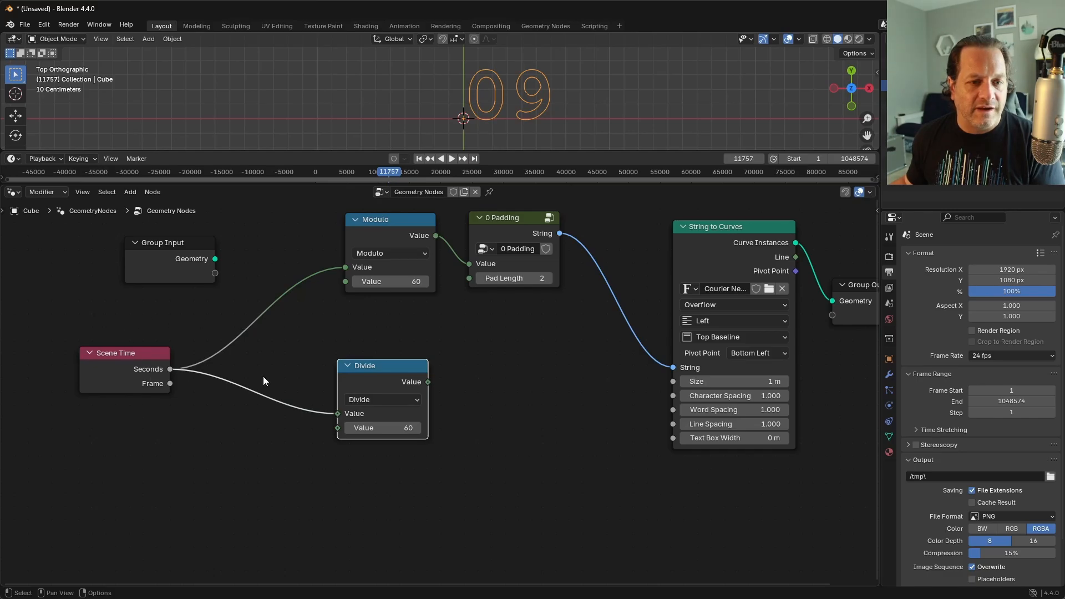
{"action": "left_click_drag", "start_coordinate": [394, 375], "coordinate": [399, 380]}
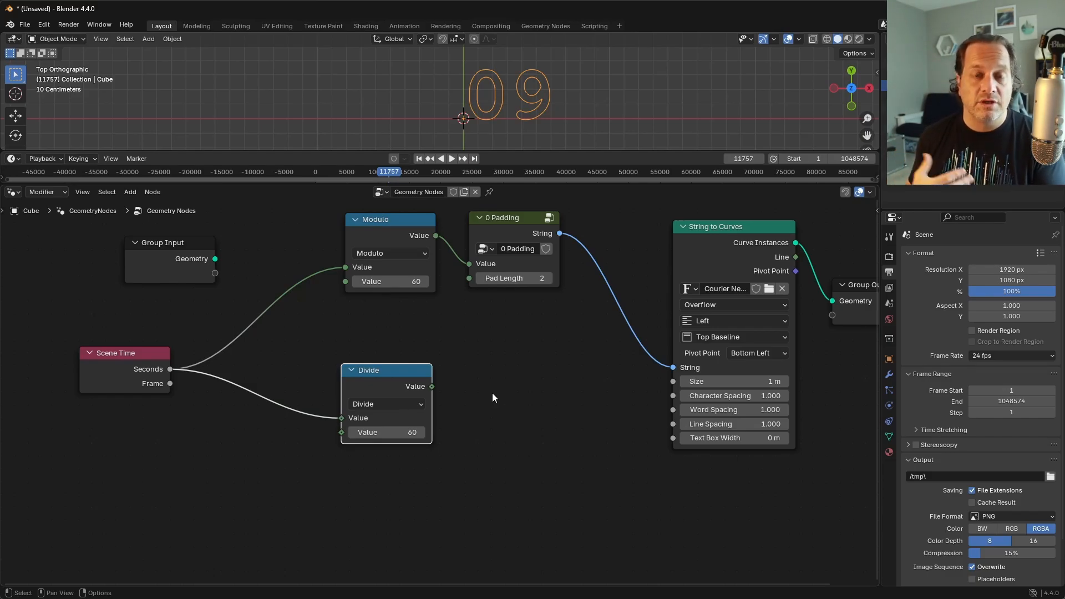
{"action": "left_click", "coordinate": [511, 236]}
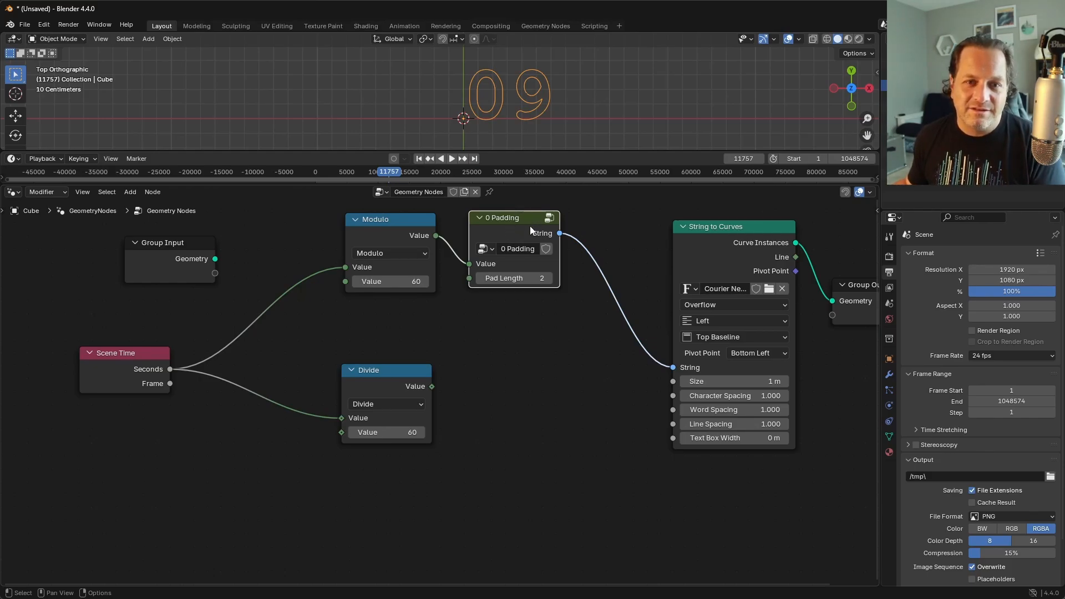
{"action": "key", "text": "shift+d"}
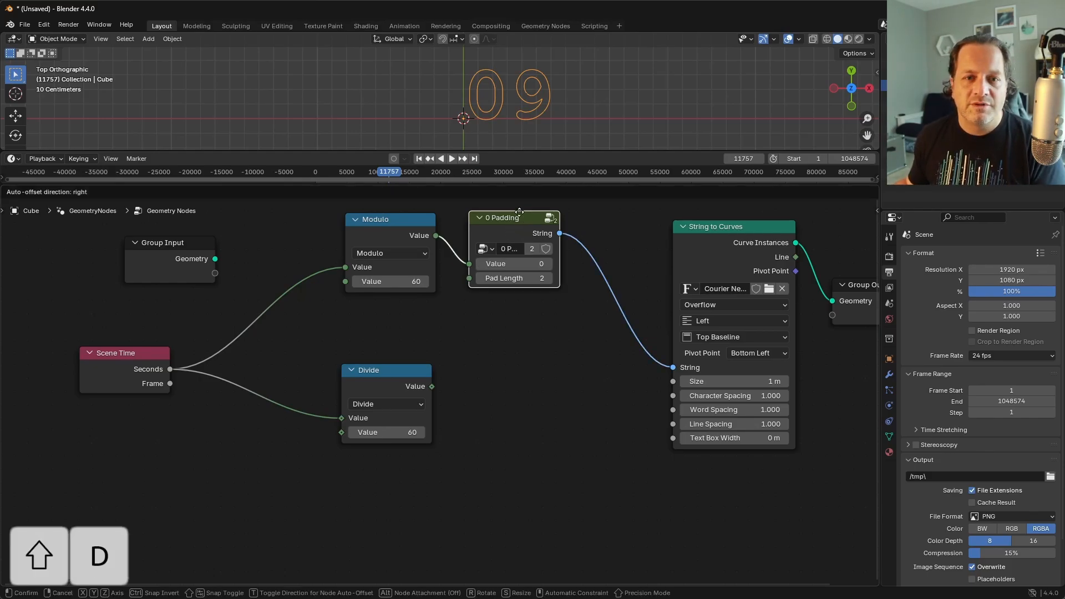
{"action": "left_click", "coordinate": [491, 373]}
{"action": "left_click_drag", "start_coordinate": [431, 386], "coordinate": [470, 416]}
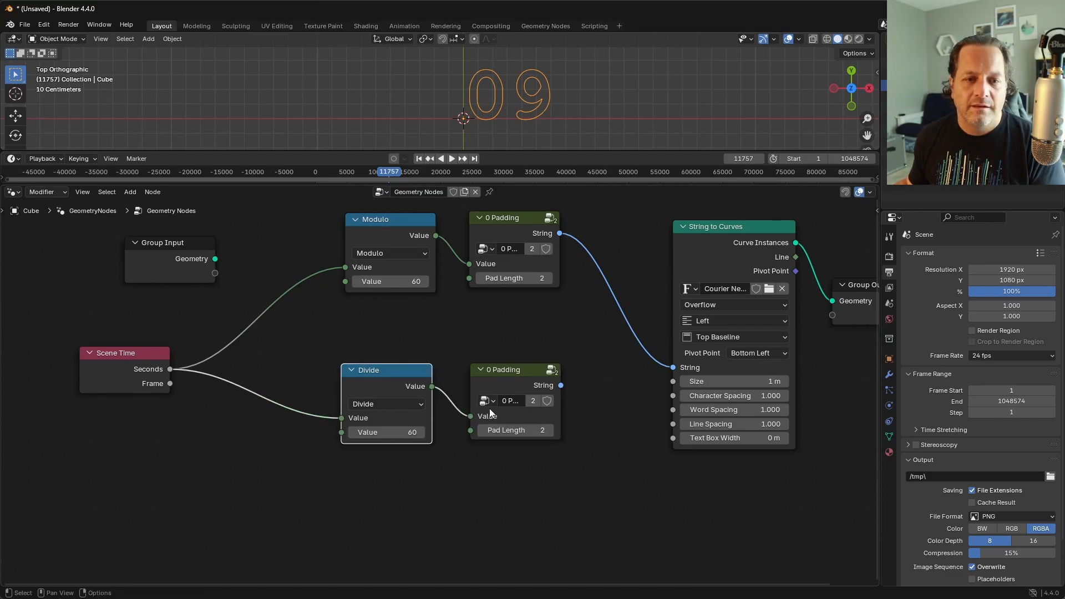
Step: Move String to Curves and Group Output together farther from the 0 Padding nodes to make room between them
{"action": "scroll", "coordinate": [470, 401], "scroll_direction": "down", "scroll_amount": 3}
{"action": "middle_click_drag", "start_coordinate": [470, 400], "coordinate": [389, 396]}
{"action": "left_click_drag", "start_coordinate": [771, 411], "coordinate": [561, 281]}
{"action": "key", "text": "g"}
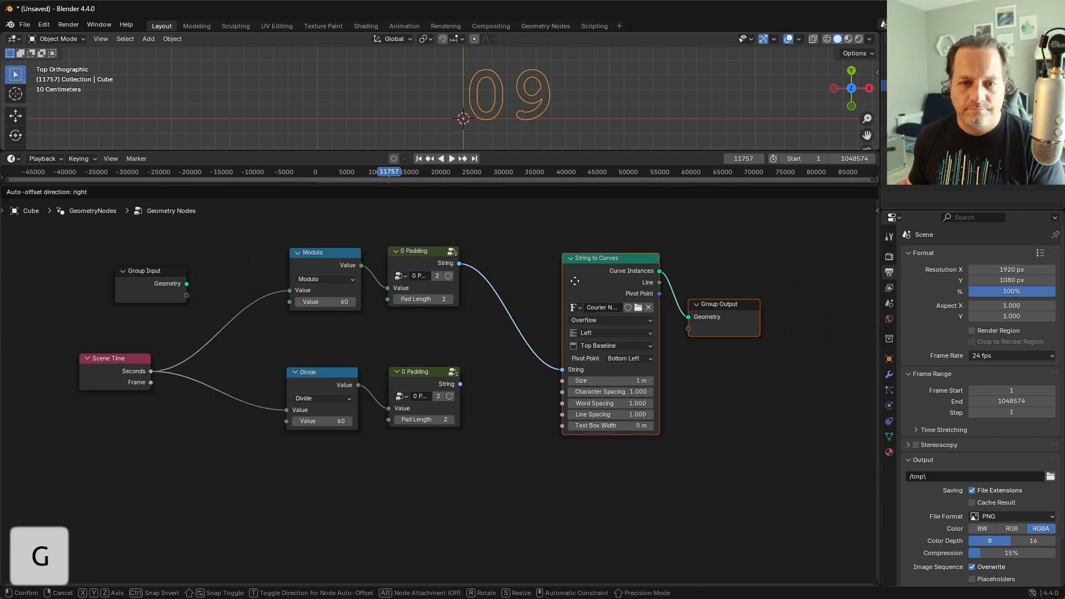
{"action": "left_click", "coordinate": [671, 282]}
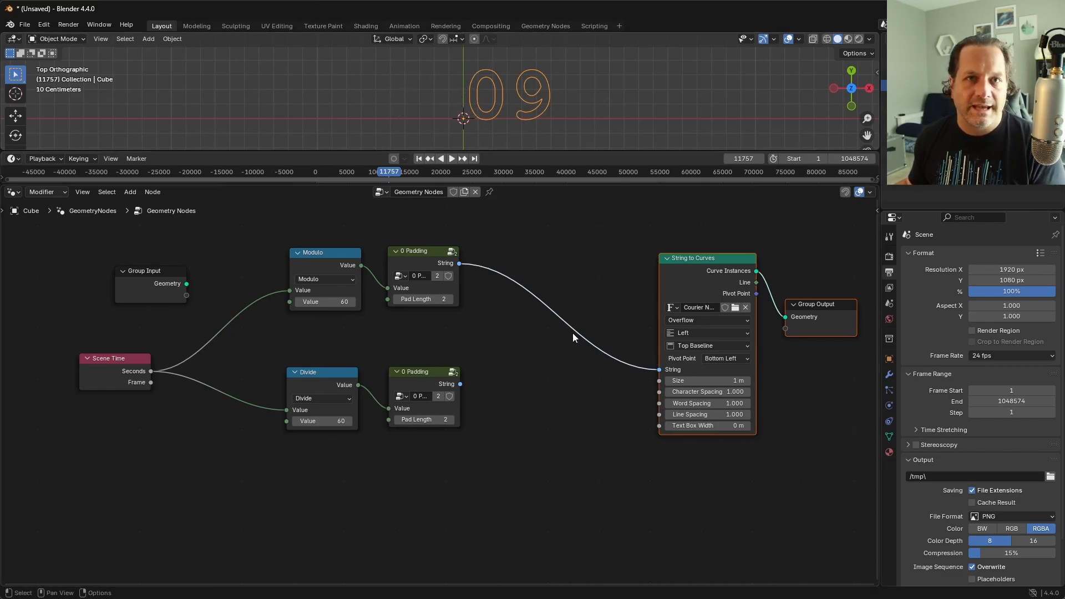
Step: Insert a Join Strings node before String to Curves and connect both 0 Padding strings to its Strings input
{"action": "key", "text": "shift+a"}
{"action": "mouse_move", "coordinate": [573, 337]}
{"action": "type", "text": "join"}
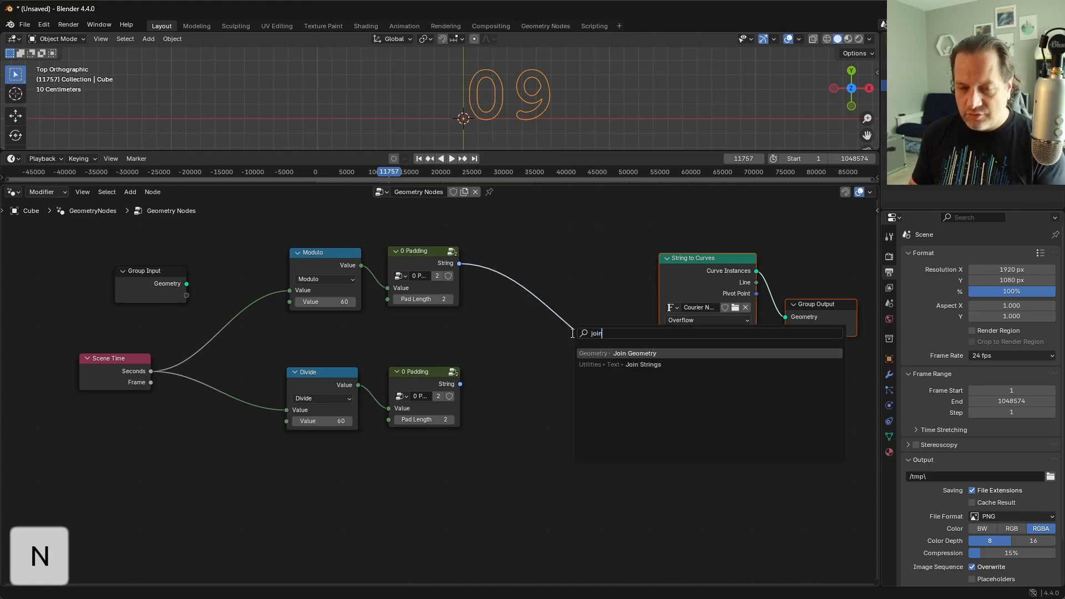
{"action": "left_click", "coordinate": [600, 362]}
{"action": "left_click", "coordinate": [600, 362]}
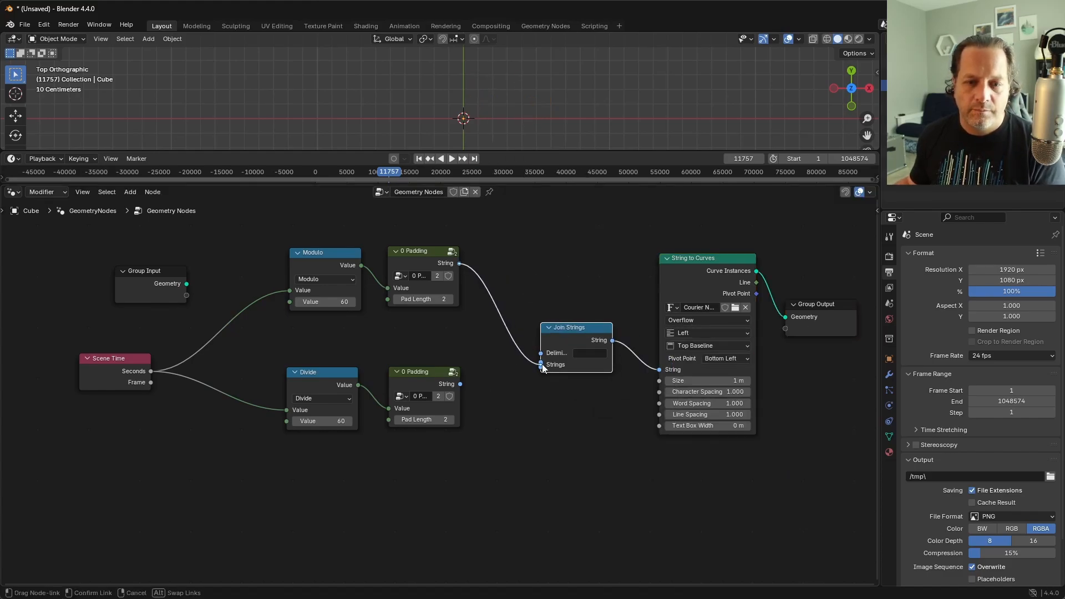
{"action": "scroll", "coordinate": [475, 388], "scroll_direction": "up", "scroll_amount": 2}
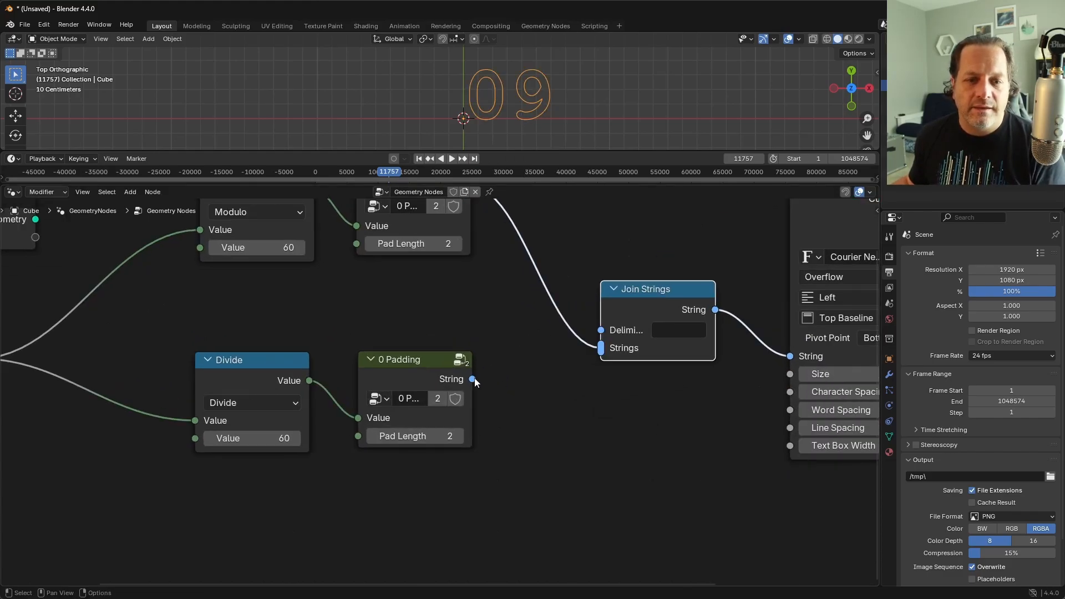
{"action": "left_click_drag", "start_coordinate": [472, 379], "coordinate": [605, 349]}
Step: Move the Modulo row with its 0 Padding below the Divide row, and shift both rows up together
{"action": "scroll", "coordinate": [438, 391], "scroll_direction": "down", "scroll_amount": 2}
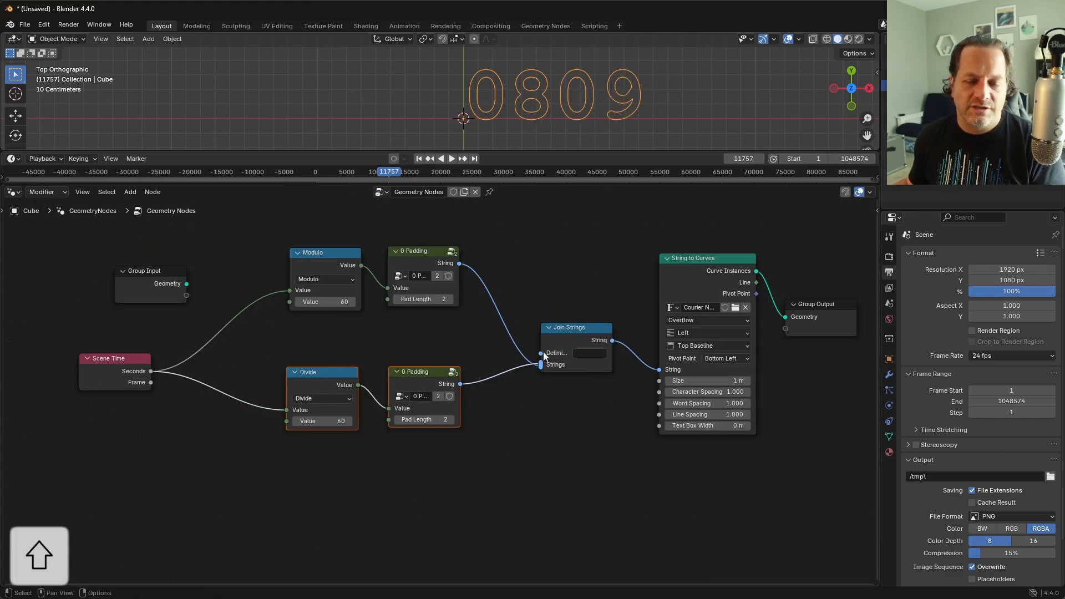
{"action": "left_click_drag", "start_coordinate": [488, 347], "coordinate": [316, 225]}
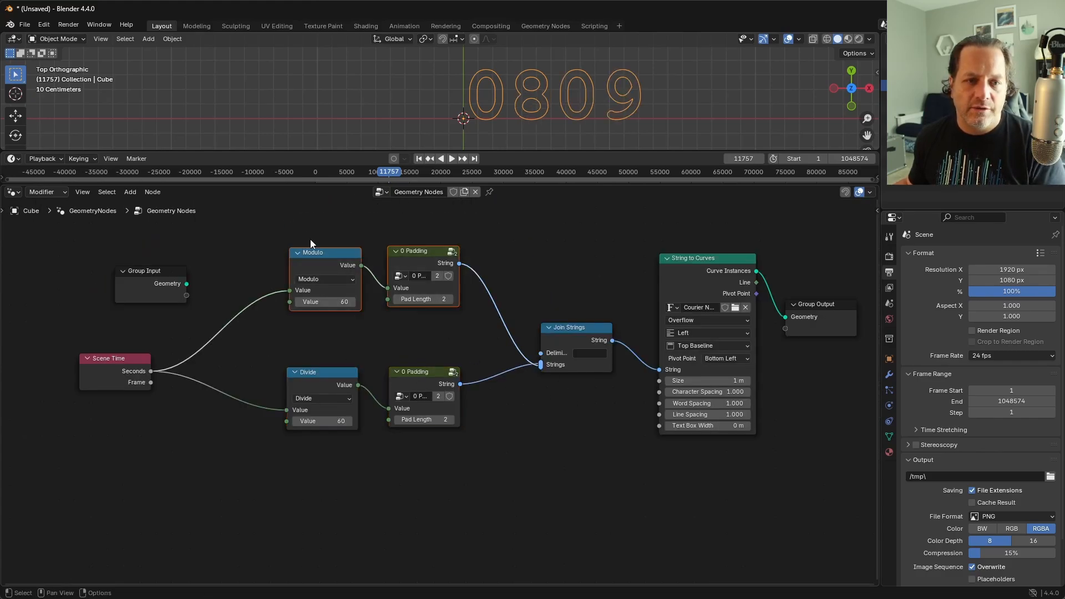
{"action": "key", "text": "g"}
{"action": "middle_click_drag", "start_coordinate": [311, 244], "coordinate": [306, 429]}
{"action": "left_click", "coordinate": [305, 429]}
{"action": "left_click_drag", "start_coordinate": [245, 331], "coordinate": [431, 518]}
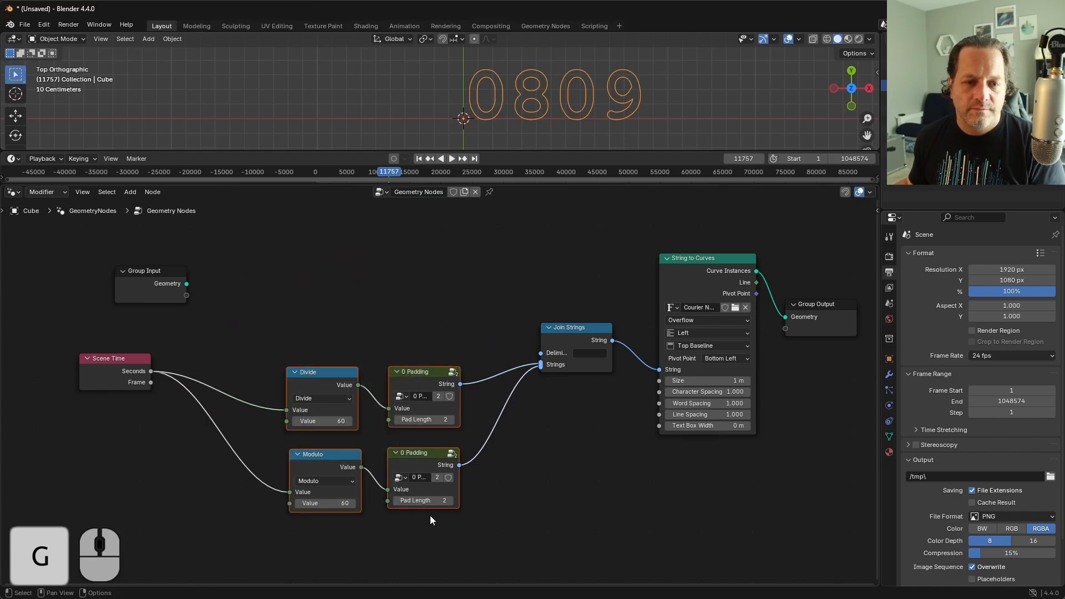
{"action": "key", "text": "g"}
{"action": "middle_click_drag", "start_coordinate": [430, 519], "coordinate": [436, 437]}
{"action": "left_click", "coordinate": [435, 437]}
{"action": "left_click", "coordinate": [305, 257]}
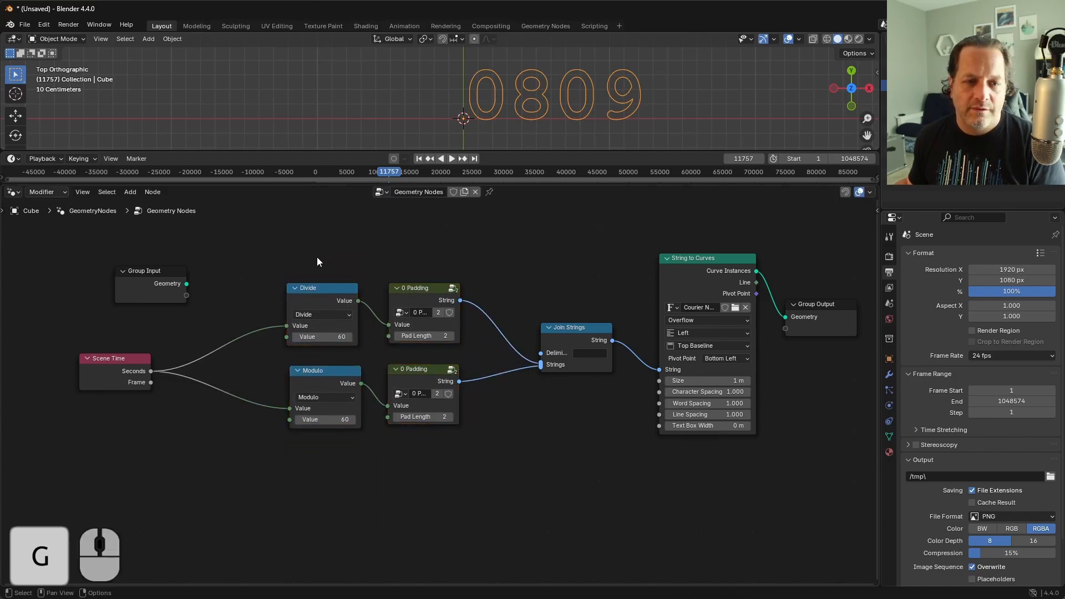
{"action": "left_click_drag", "start_coordinate": [304, 253], "coordinate": [458, 341]}
{"action": "left_click_drag", "start_coordinate": [277, 368], "coordinate": [428, 443]}
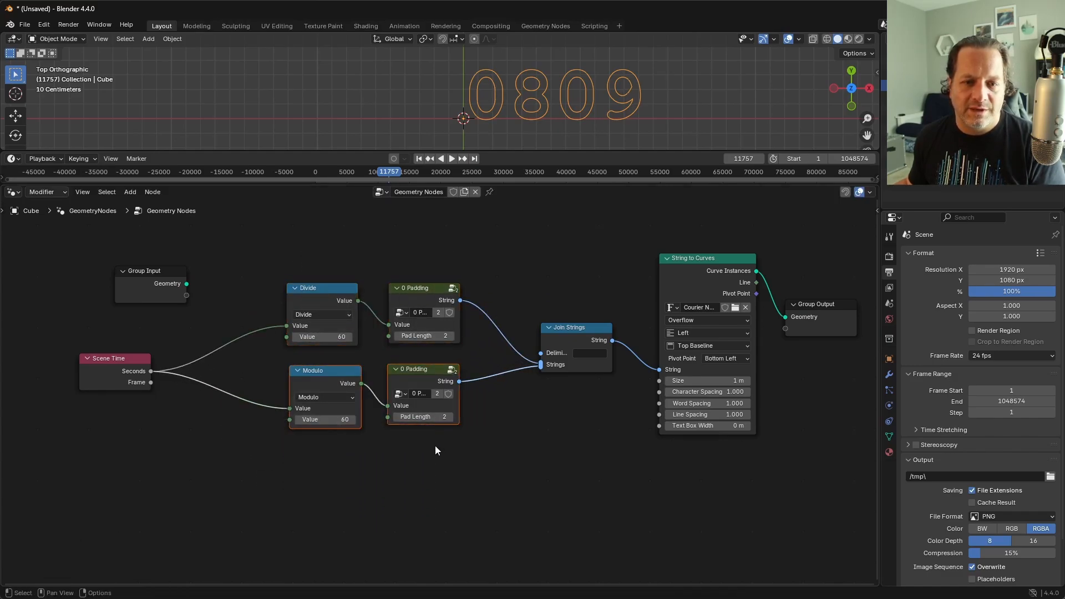
Step: Set the Join Strings delimiter to a colon
{"action": "scroll", "coordinate": [585, 404], "scroll_direction": "up", "scroll_amount": 1}
{"action": "left_click", "coordinate": [631, 345]}
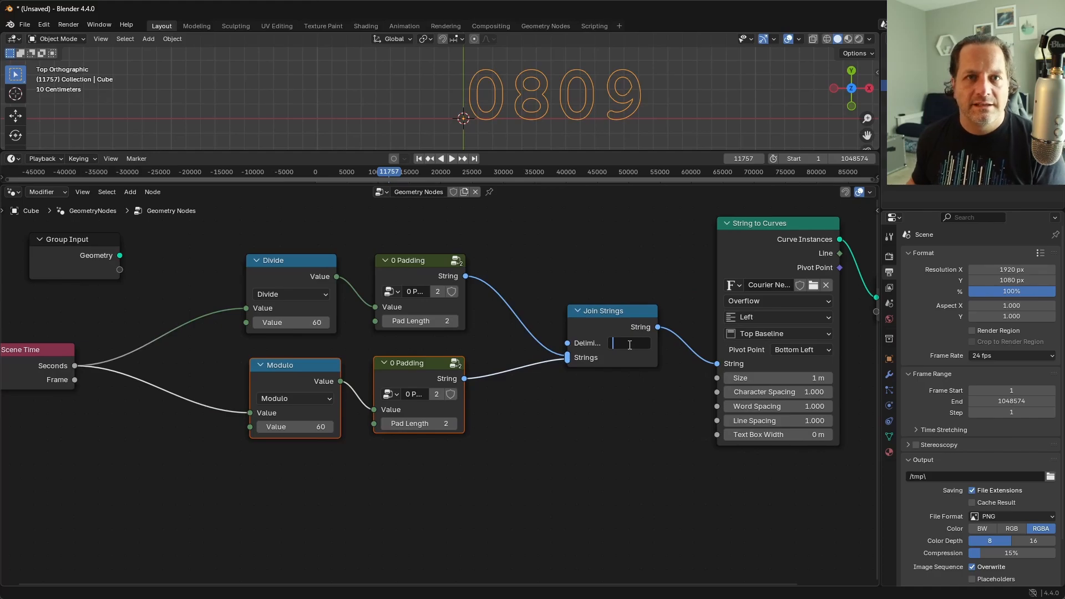
{"action": "type", "text": ":"}
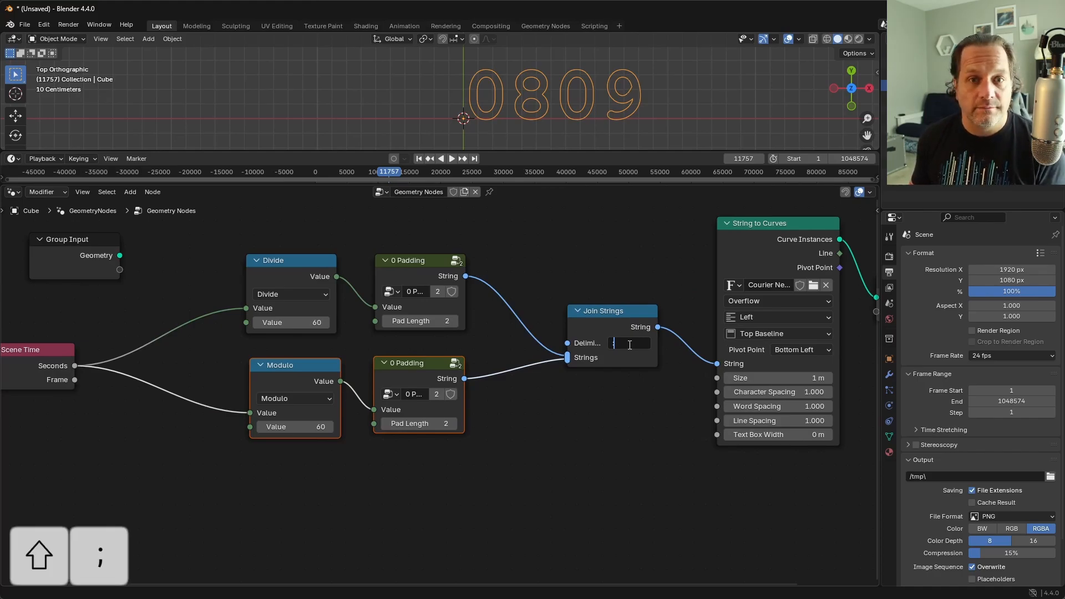
{"action": "key", "text": "Return"}
Step: Center the text in the viewport and scrub the timeline from about frame 0 to frame 105927 to check the minutes and seconds
{"action": "middle_click_drag", "start_coordinate": [422, 134], "coordinate": [352, 134], "text": "shift"}
{"action": "left_click_drag", "start_coordinate": [380, 174], "coordinate": [317, 177]}
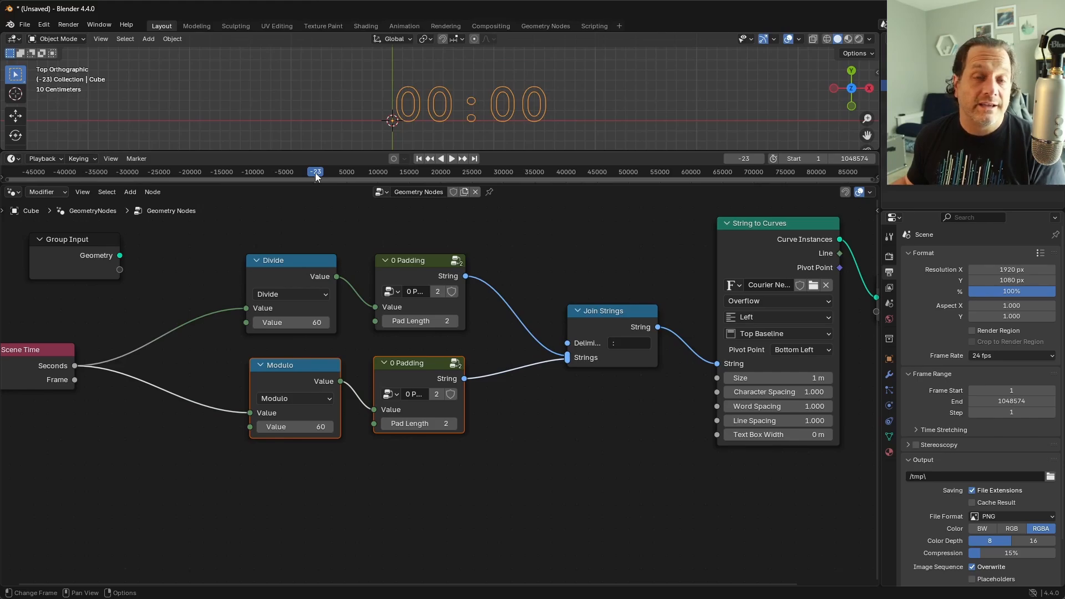
{"action": "left_click_drag", "start_coordinate": [317, 173], "coordinate": [677, 178]}
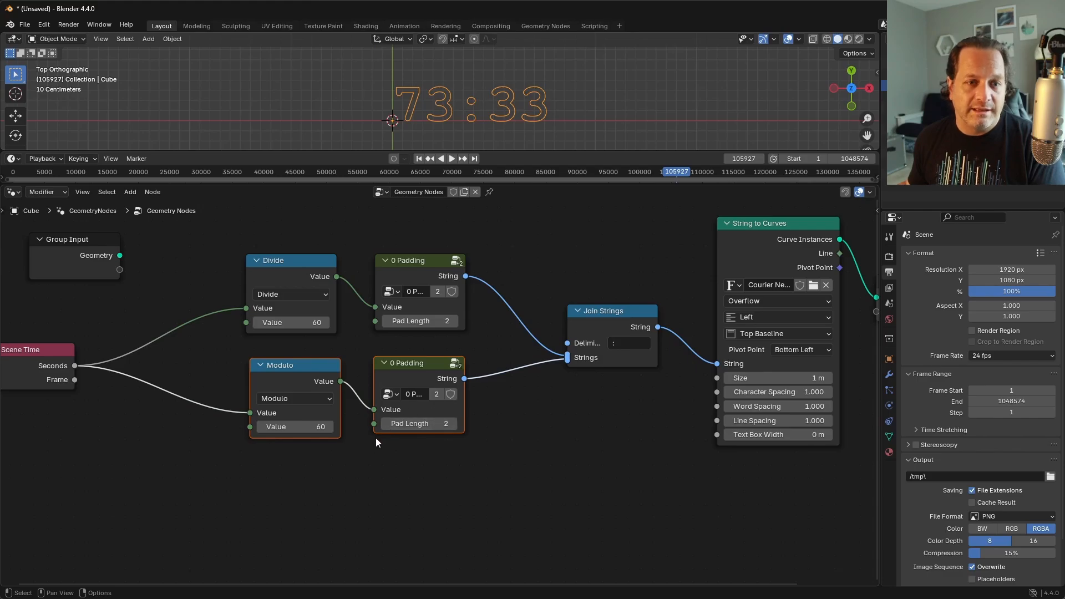
Step: Move the Divide node away from its 0 Padding and insert a copy of the Modulo 60 node on the link between them
{"action": "middle_click_drag", "start_coordinate": [356, 479], "coordinate": [446, 478], "text": "shift"}
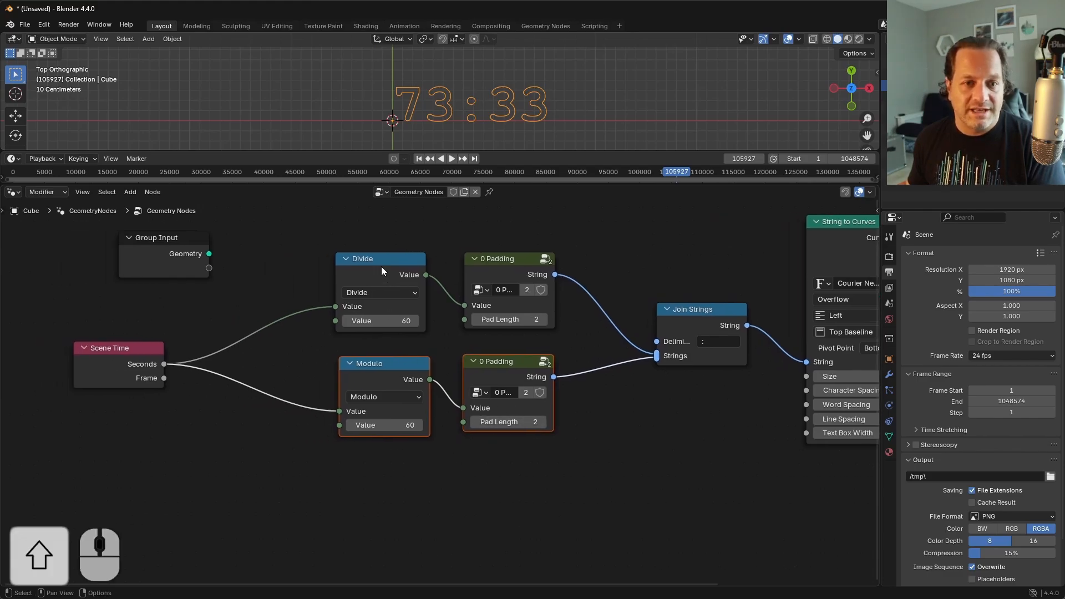
{"action": "left_click", "coordinate": [394, 262]}
{"action": "key", "text": "g"}
{"action": "left_click", "coordinate": [299, 262]}
{"action": "left_click", "coordinate": [394, 373]}
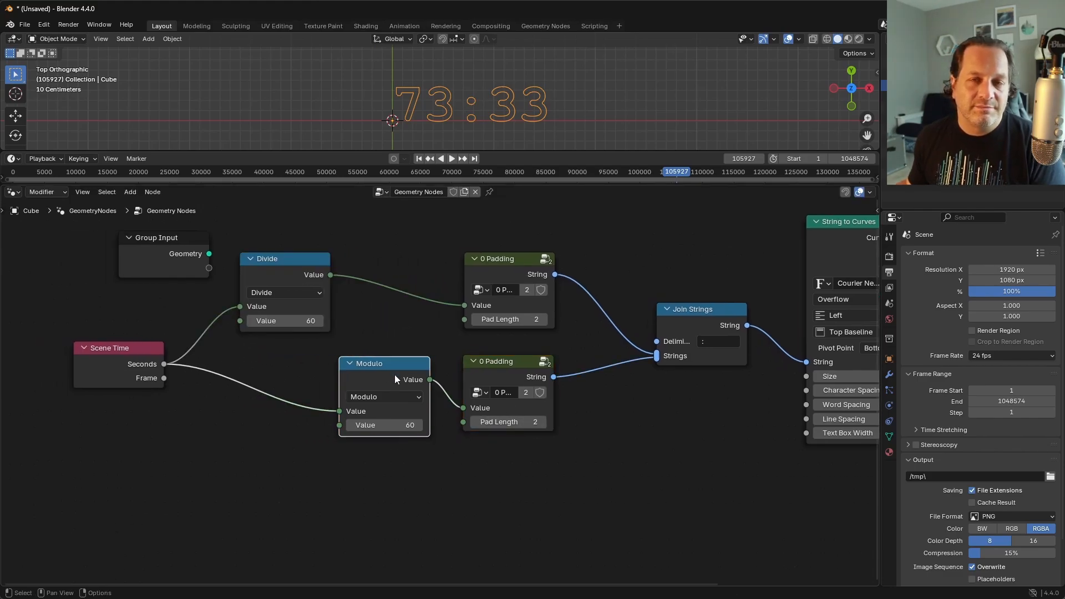
{"action": "key", "text": "shift+d"}
{"action": "middle_click", "coordinate": [399, 355]}
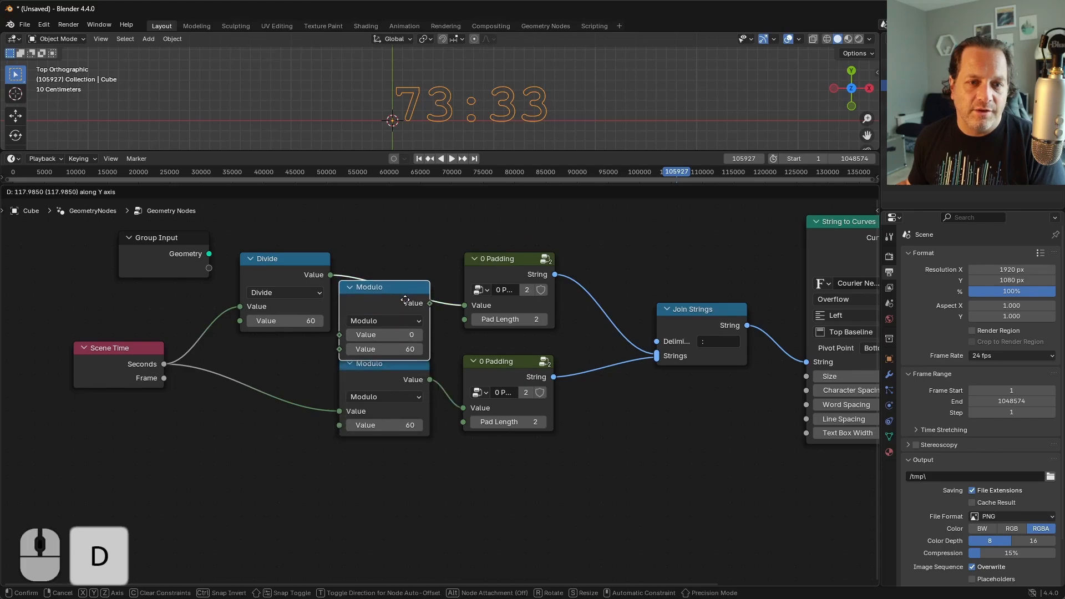
{"action": "left_click", "coordinate": [409, 271]}
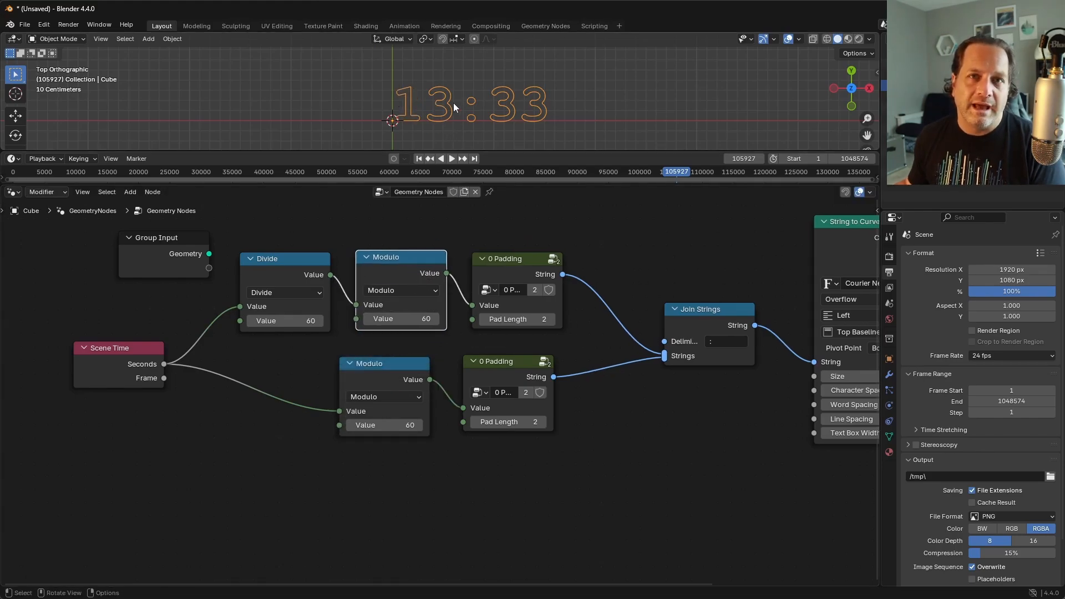
Step: Scrub the timeline back to about frame 86469 to check how the minutes roll over at one hour
{"action": "left_click_drag", "start_coordinate": [674, 170], "coordinate": [554, 172]}
{"action": "key", "text": "space"}
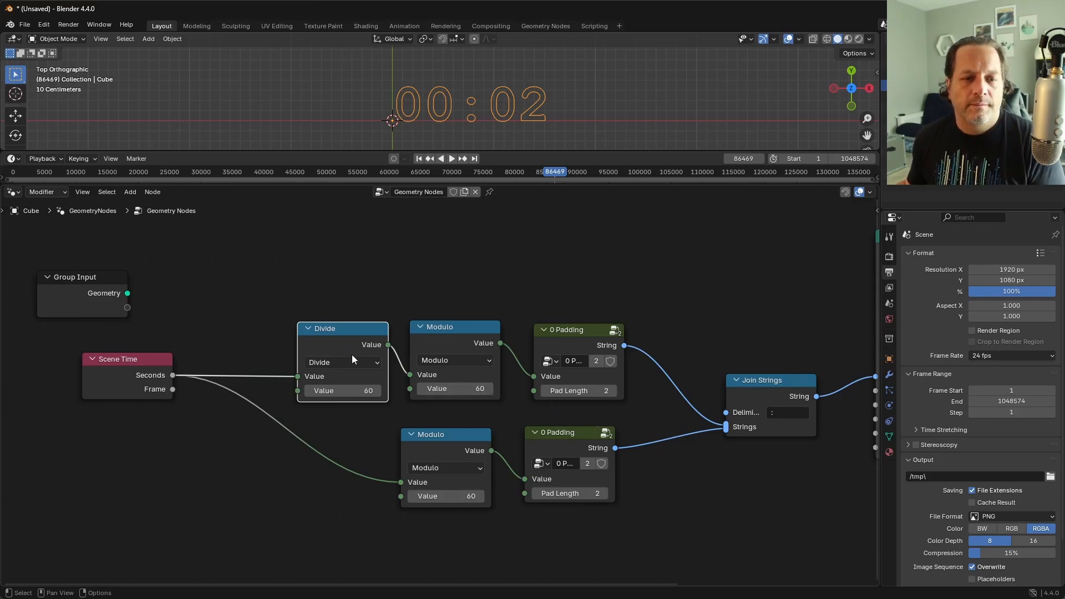
Step: Duplicate the Divide node above the minutes row, connect Seconds to it, and set its divisor to 60*60
{"action": "key", "text": "shift+d"}
{"action": "left_click", "coordinate": [347, 246]}
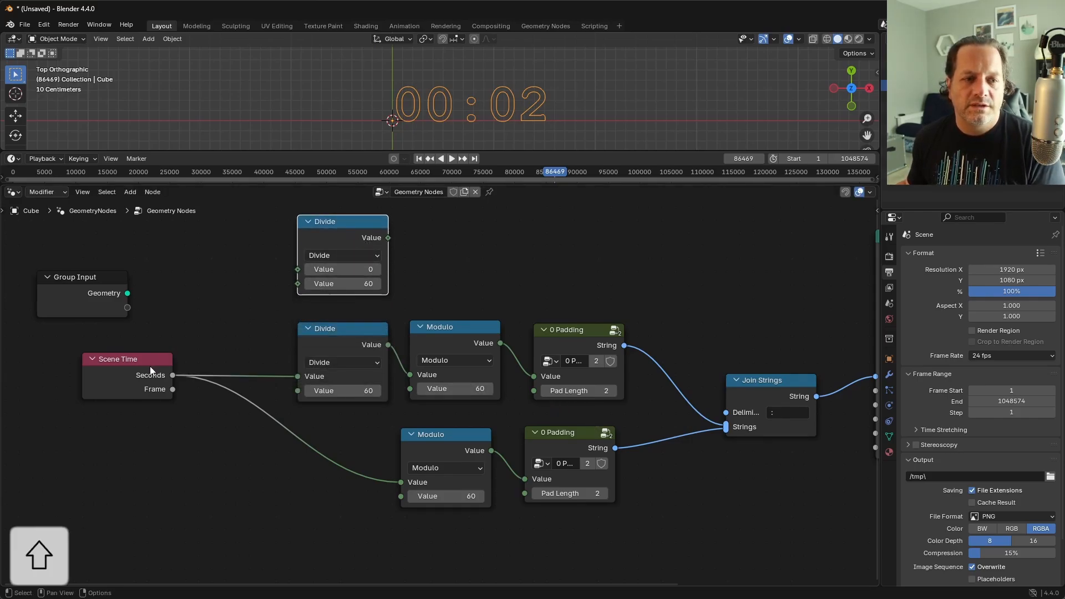
{"action": "left_click_drag", "start_coordinate": [172, 376], "coordinate": [302, 270]}
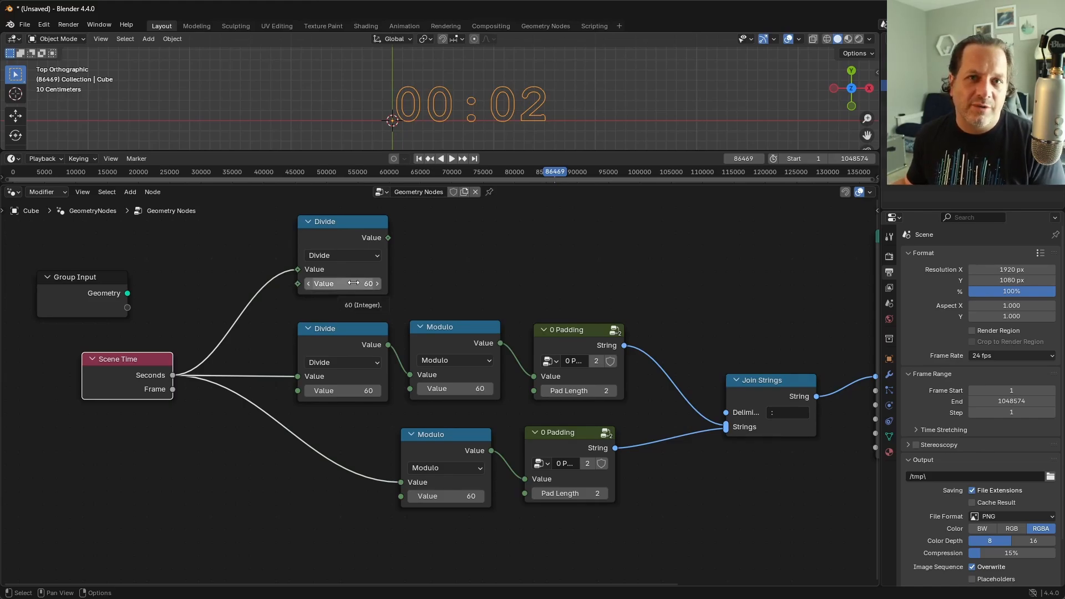
{"action": "left_click", "coordinate": [353, 284]}
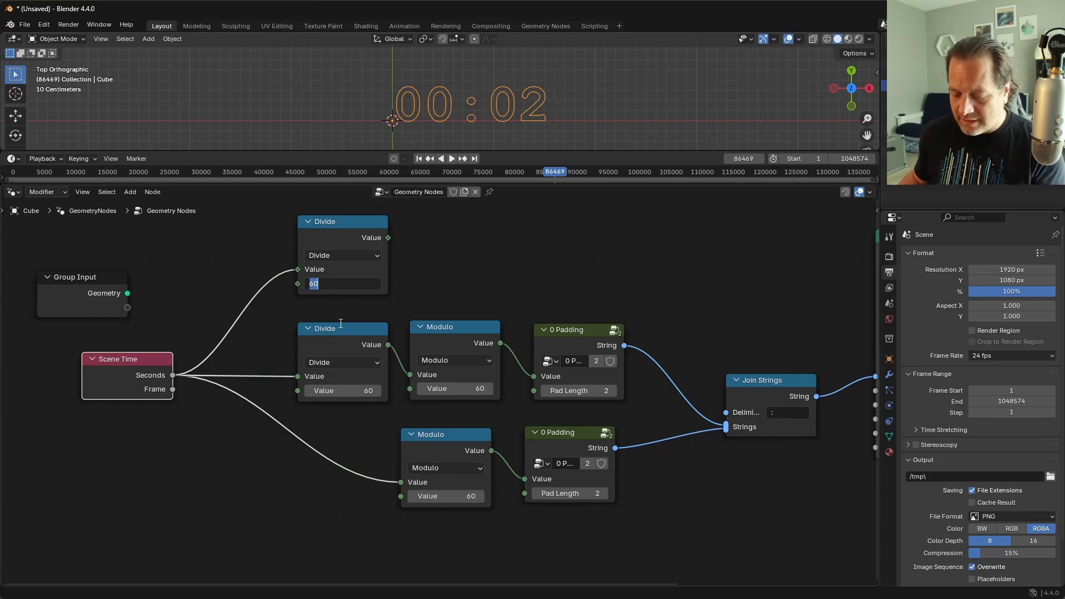
{"action": "key", "text": "End"}
{"action": "type", "text": "*"}
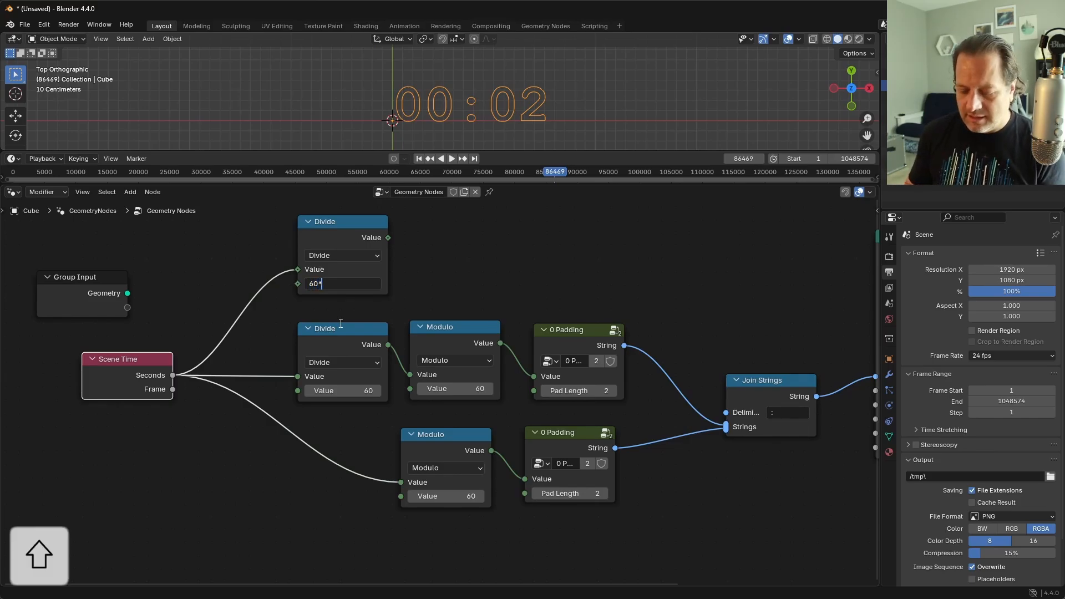
{"action": "type", "text": "60"}
{"action": "key", "text": "Return"}
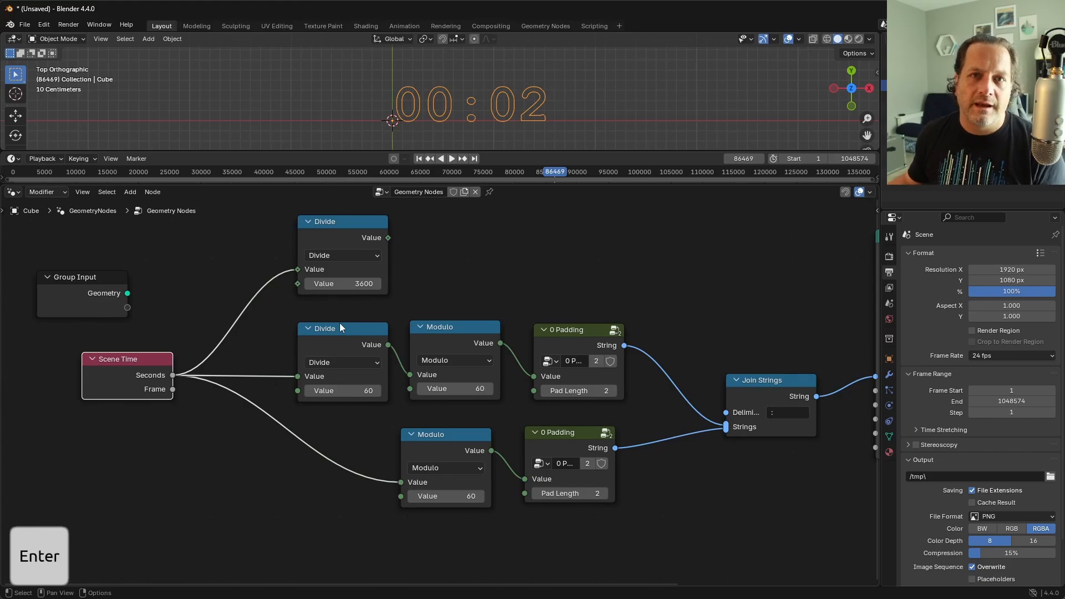
Step: Duplicate 0 Padding for the hours row, feed it from the 3600 Divide, and connect its String to Join Strings
{"action": "mouse_move", "coordinate": [390, 237]}
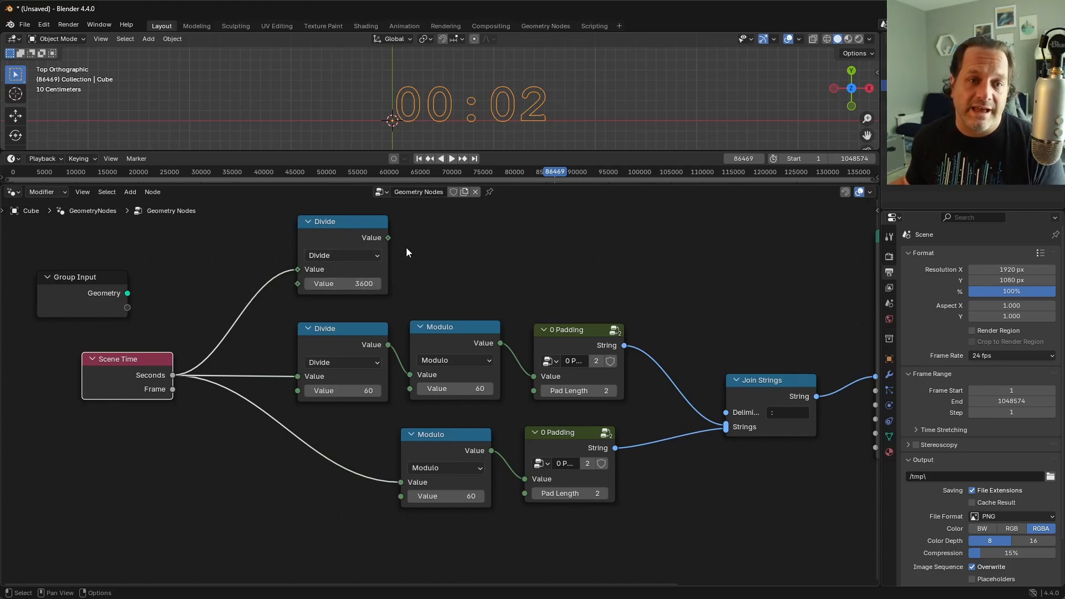
{"action": "left_click", "coordinate": [581, 341]}
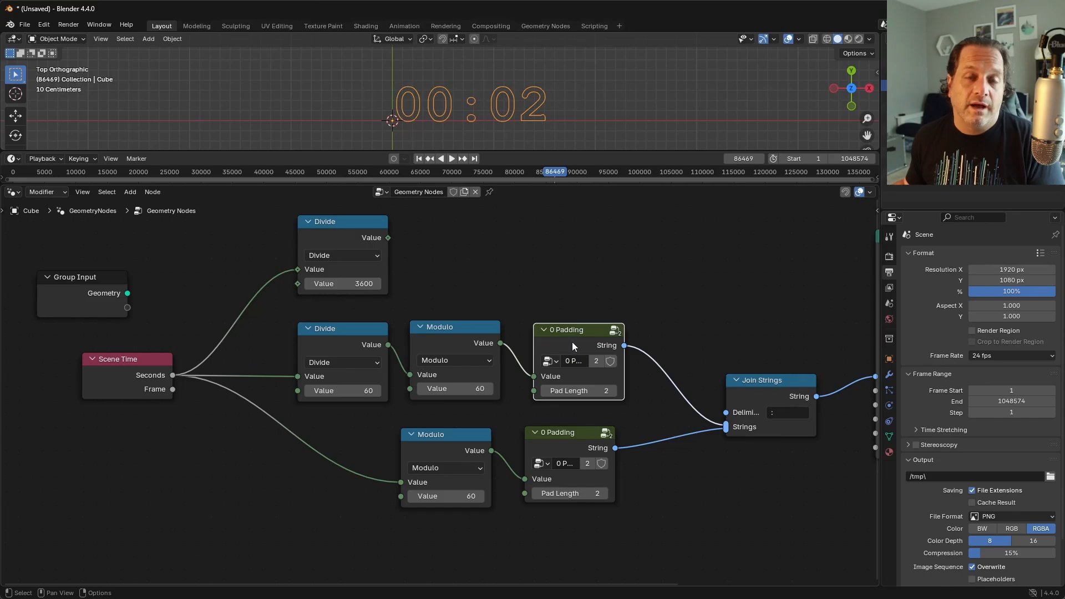
{"action": "key", "text": "shift+d"}
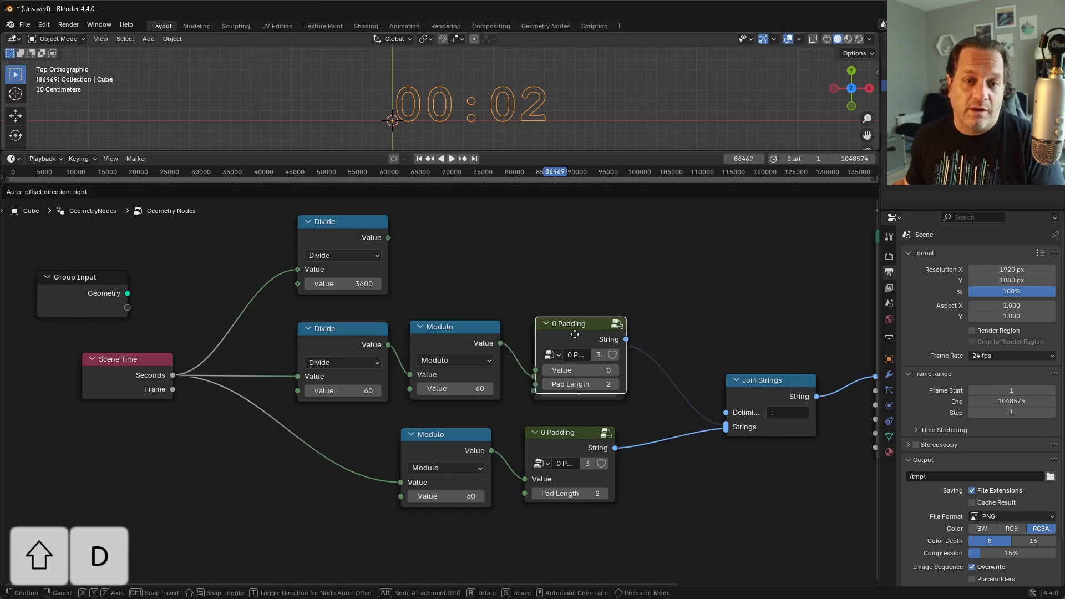
{"action": "left_click", "coordinate": [571, 273]}
{"action": "left_click_drag", "start_coordinate": [388, 237], "coordinate": [534, 266]}
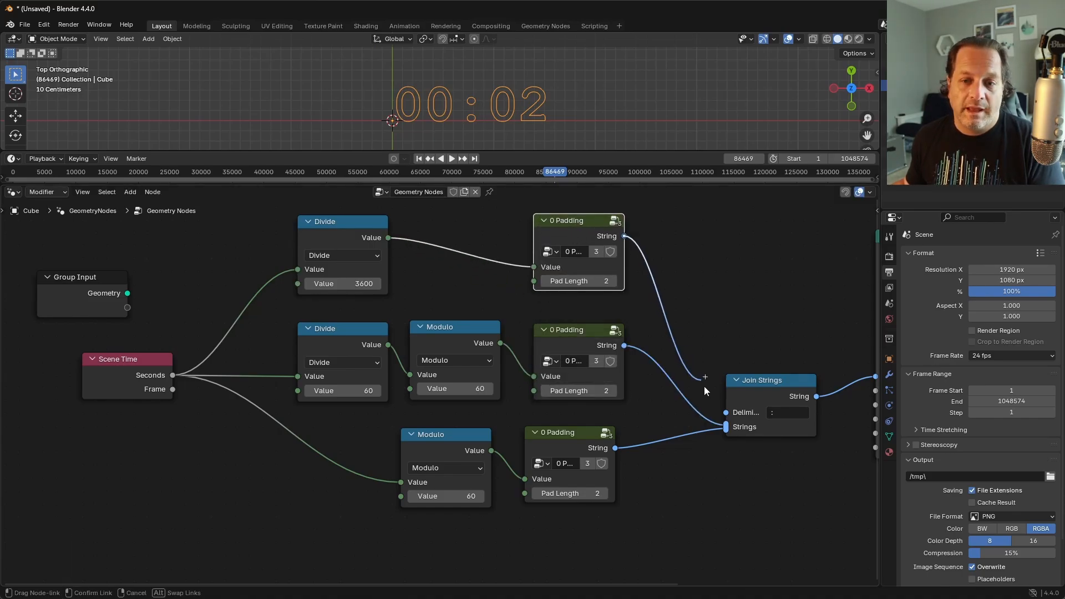
{"action": "left_click_drag", "start_coordinate": [624, 235], "coordinate": [726, 428]}
Step: Play the animation and scrub to frame 1048574 to check the hours, minutes and seconds counter
{"action": "key", "text": "shift+ctrl+space"}
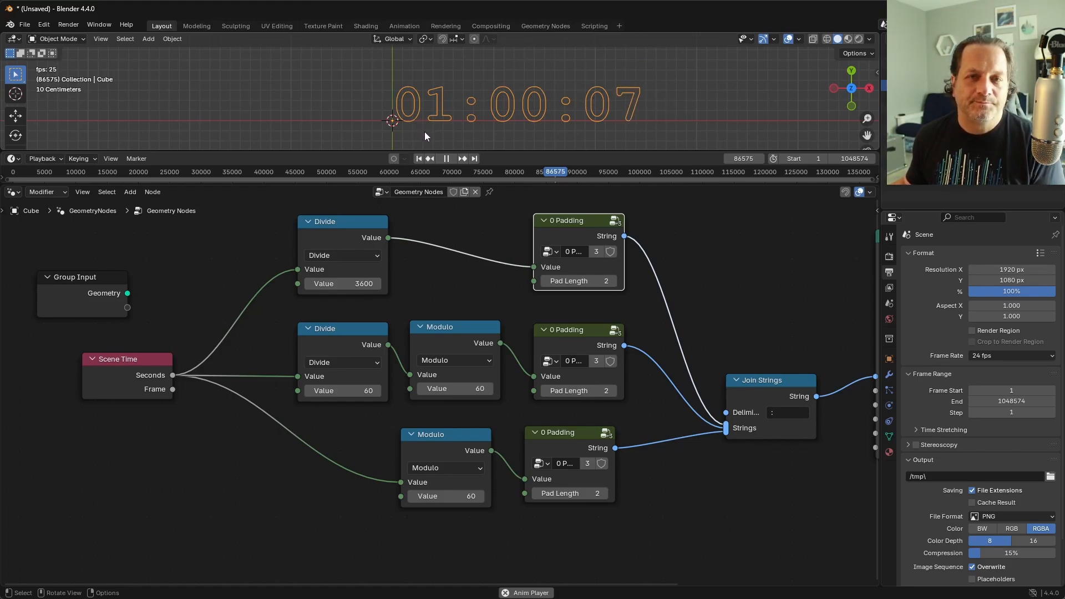
{"action": "scroll", "coordinate": [488, 172], "scroll_direction": "down", "scroll_amount": 5}
{"action": "left_click_drag", "start_coordinate": [491, 173], "coordinate": [720, 175]}
{"action": "key", "text": "space"}
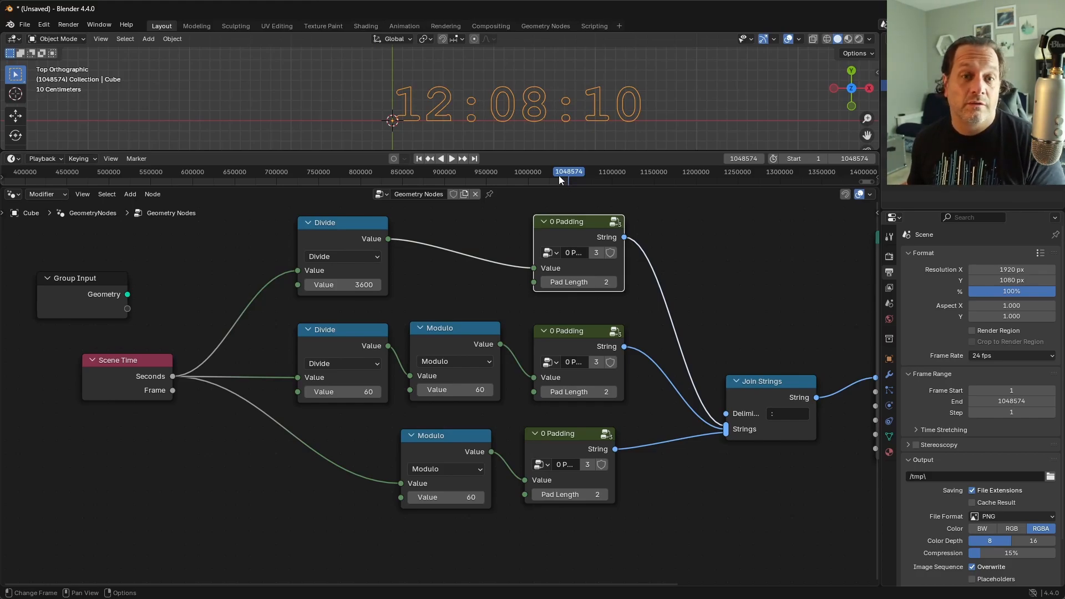
Step: Set the current frame to 0 and the scene's end frame to 500
{"action": "scroll", "coordinate": [505, 179], "scroll_direction": "up", "scroll_amount": 5, "text": "ctrl"}
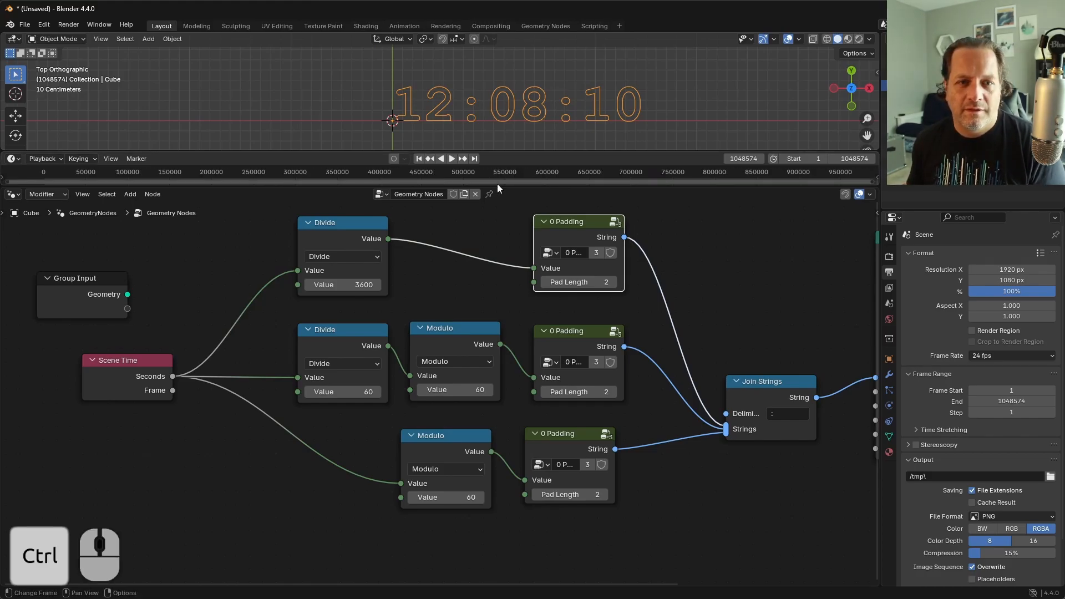
{"action": "left_click", "coordinate": [752, 160]}
{"action": "type", "text": "0"}
{"action": "key", "text": "Return"}
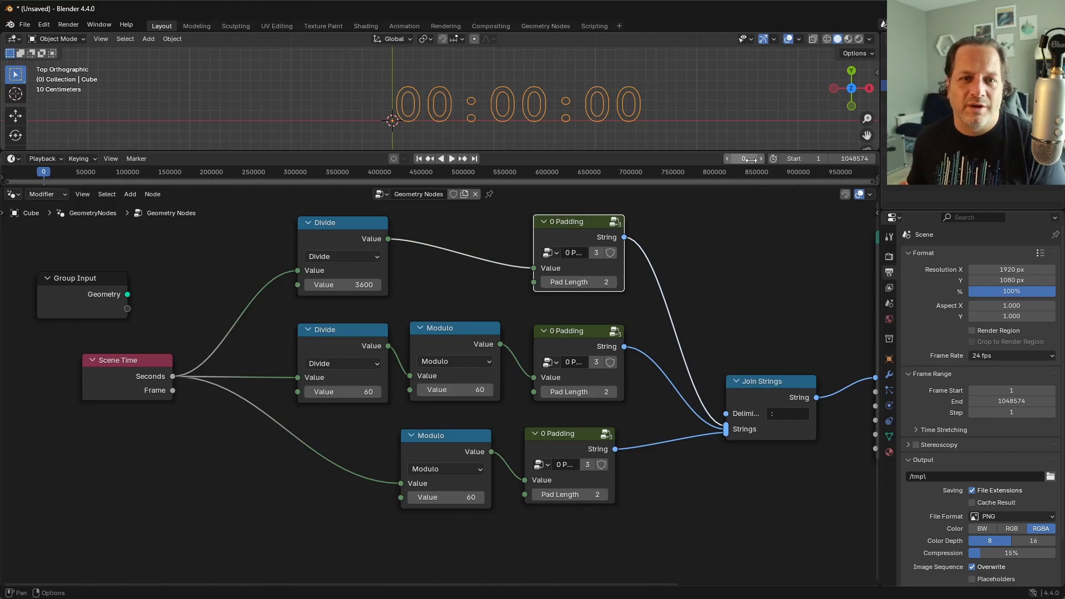
{"action": "left_click", "coordinate": [1032, 403]}
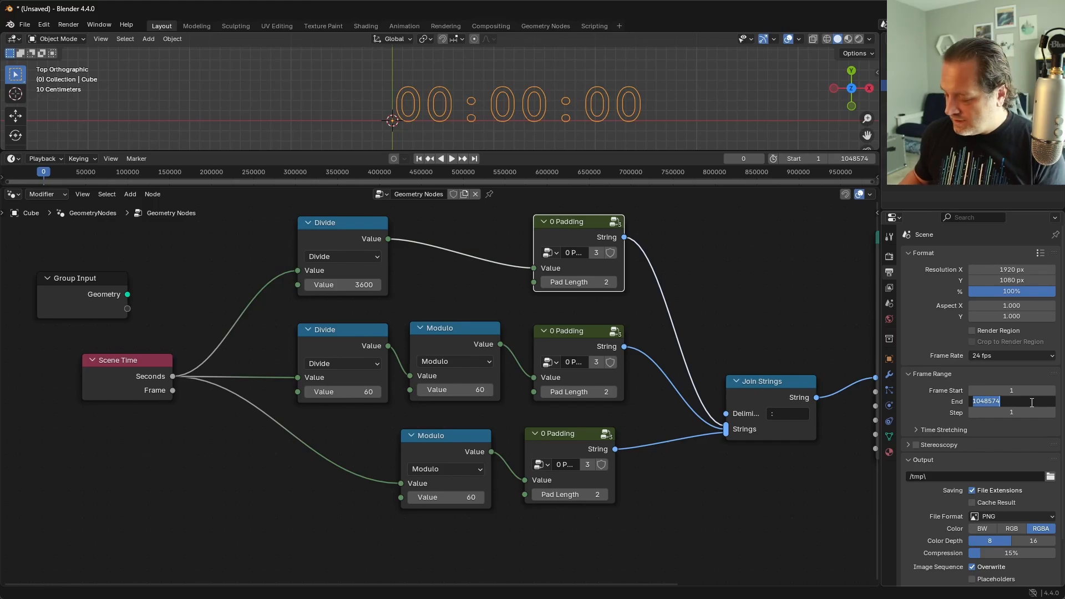
{"action": "type", "text": "500"}
{"action": "key", "text": "Return"}
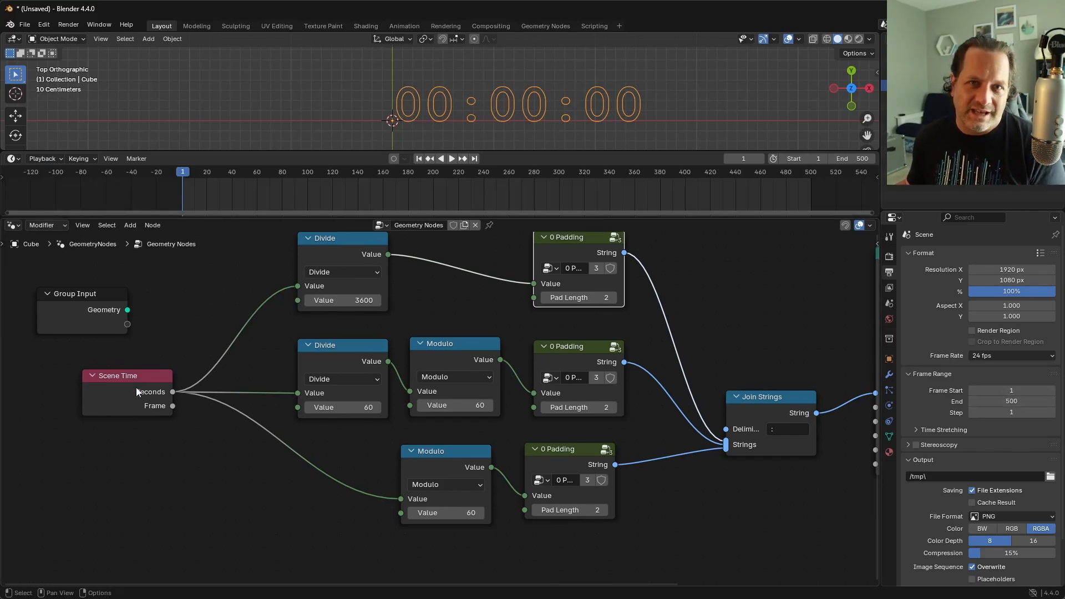
Step: Add a reroute to the three Seconds links and move Scene Time and Group Input away to make room before it
{"action": "left_click_drag", "start_coordinate": [151, 381], "coordinate": [67, 412]}
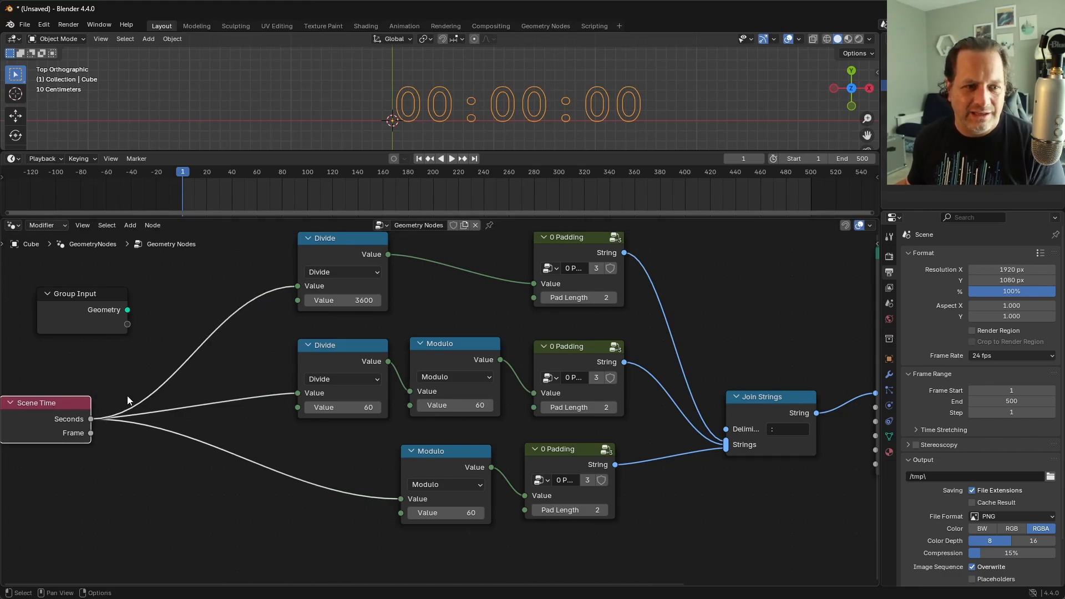
{"action": "right_click_drag", "start_coordinate": [128, 395], "coordinate": [126, 441], "text": "shift"}
{"action": "key", "text": "g"}
{"action": "left_click", "coordinate": [230, 395]}
{"action": "left_click_drag", "start_coordinate": [102, 325], "coordinate": [70, 354]}
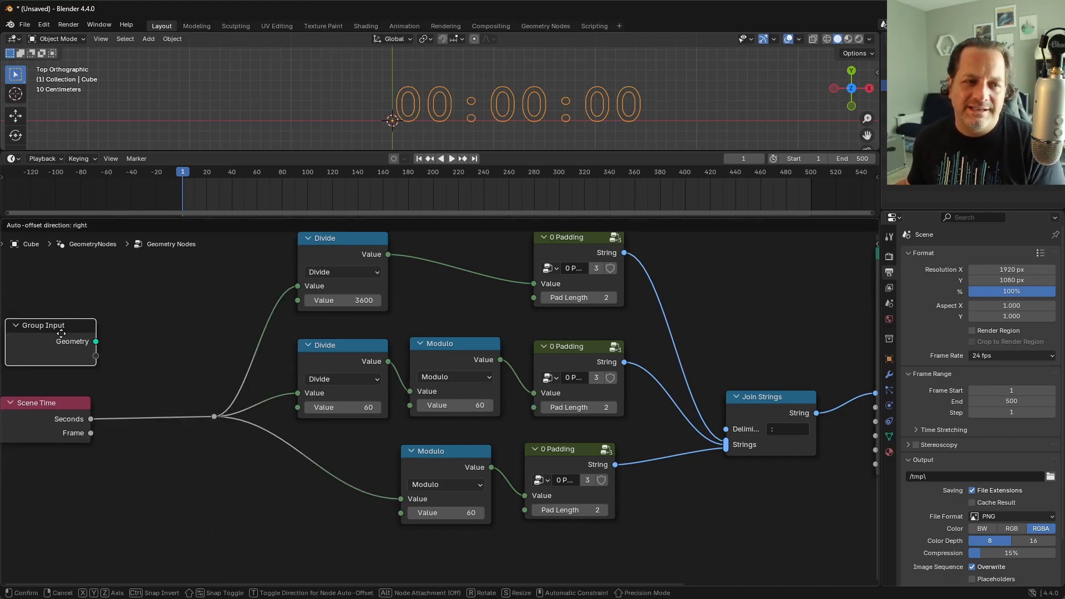
{"action": "middle_click_drag", "start_coordinate": [115, 337], "coordinate": [315, 362], "text": "shift"}
{"action": "scroll", "coordinate": [225, 336], "scroll_direction": "up", "scroll_amount": 5}
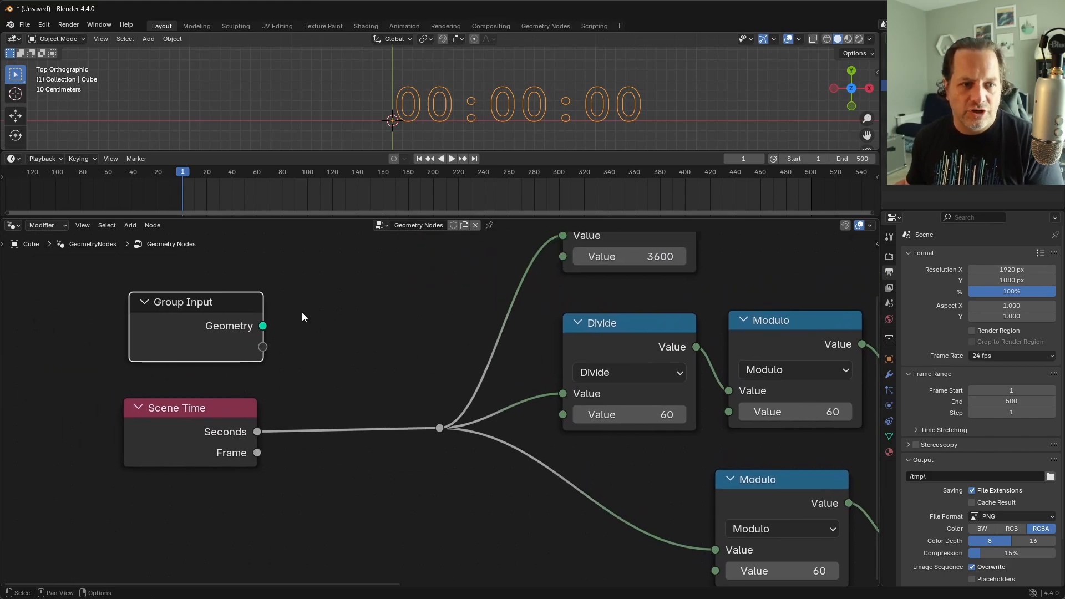
{"action": "key", "text": "g"}
{"action": "left_click", "coordinate": [287, 313]}
Step: Duplicate the minutes Divide node onto the link between Seconds and the reroute, and switch the copy to Add
{"action": "left_click", "coordinate": [641, 324]}
{"action": "key", "text": "shift+d"}
{"action": "left_click", "coordinate": [372, 372]}
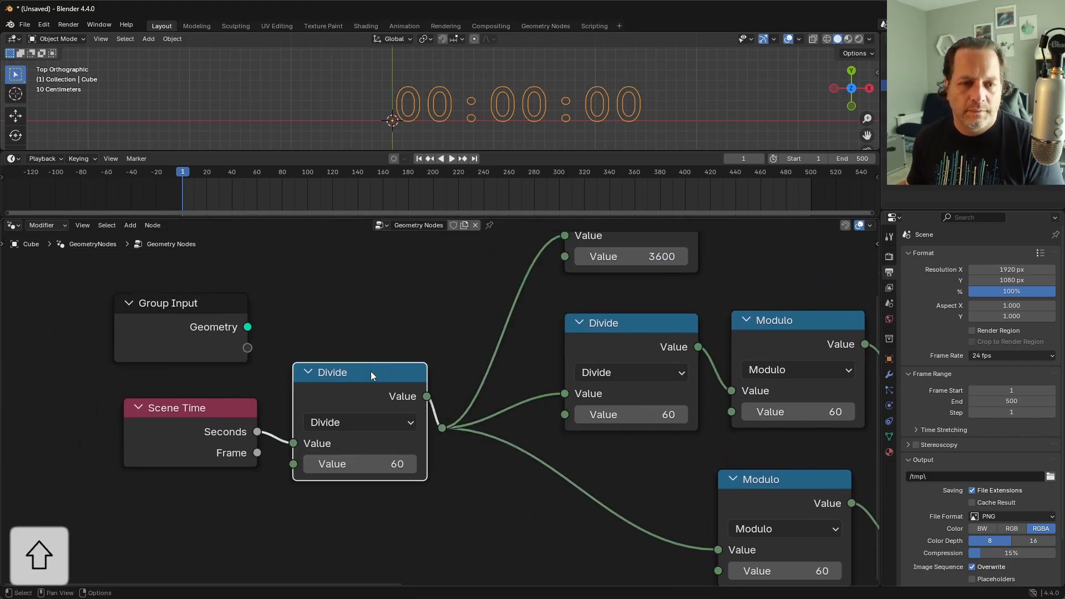
{"action": "left_click", "coordinate": [361, 423]}
{"action": "left_click", "coordinate": [337, 247]}
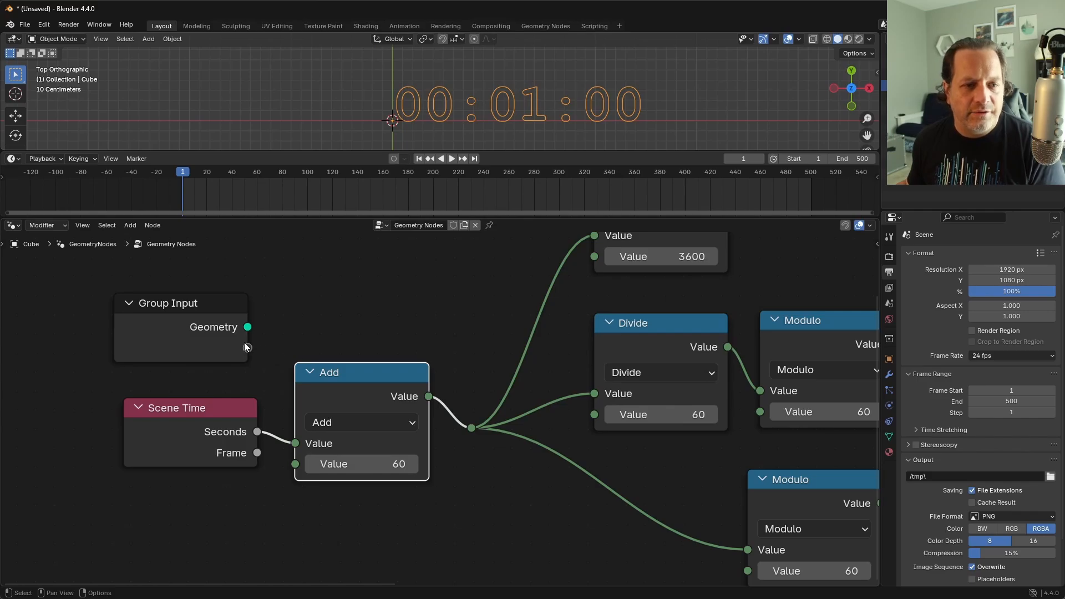
Step: Expose the Add node's second value as a new group input and rename that input Time Offset
{"action": "left_click_drag", "start_coordinate": [244, 344], "coordinate": [294, 467]}
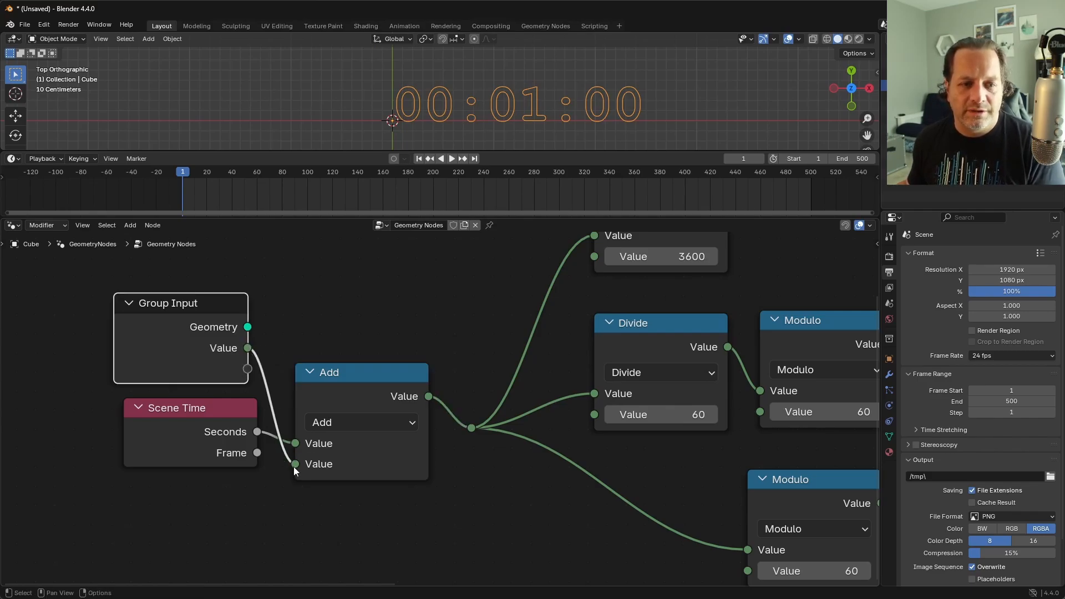
{"action": "key", "text": "n"}
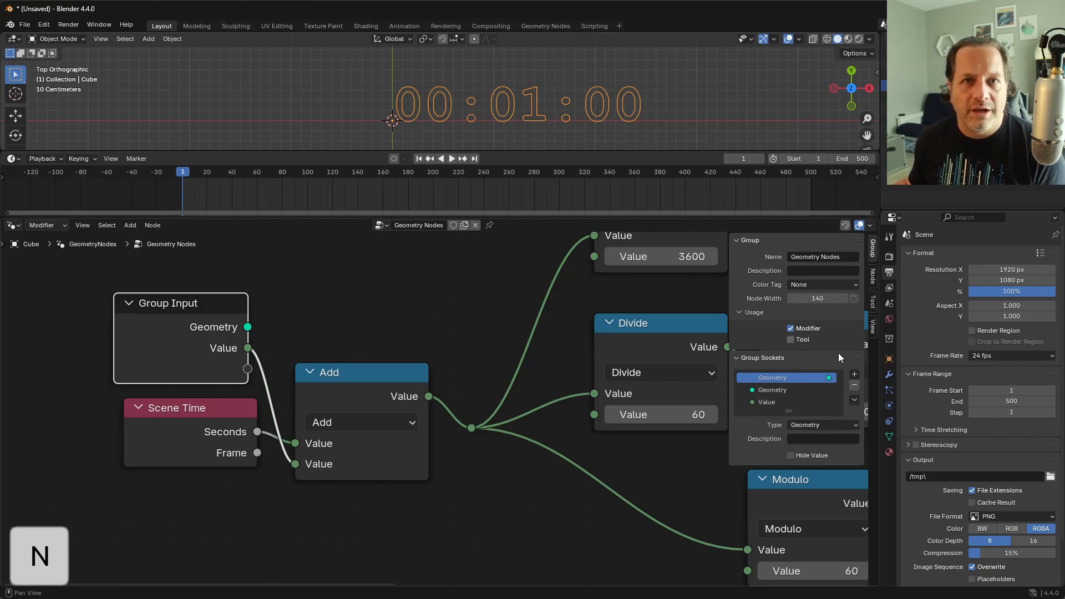
{"action": "double_click", "coordinate": [776, 401]}
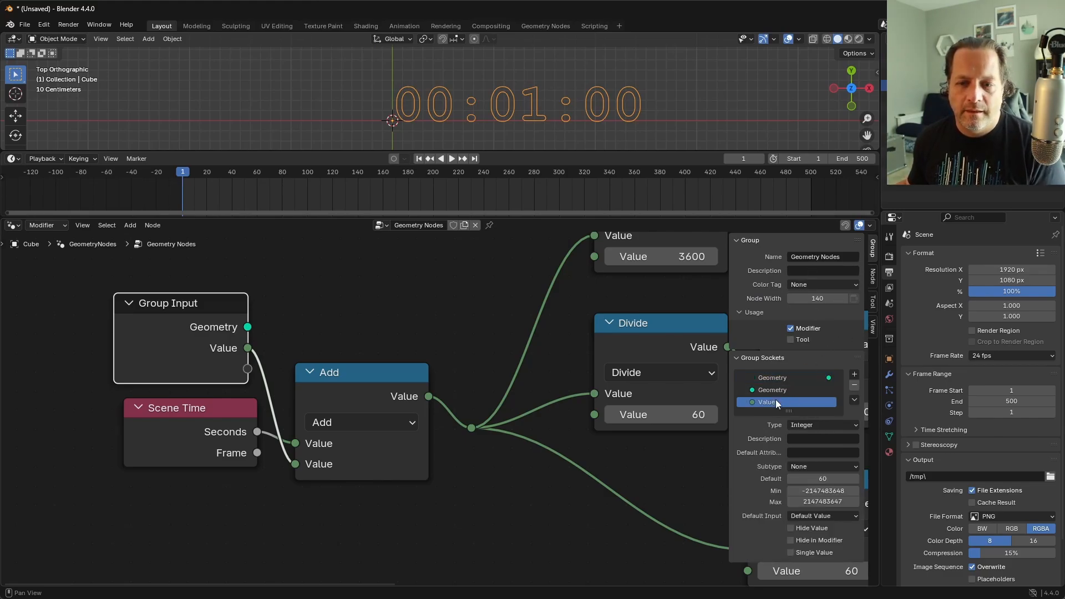
{"action": "key", "text": "shift"}
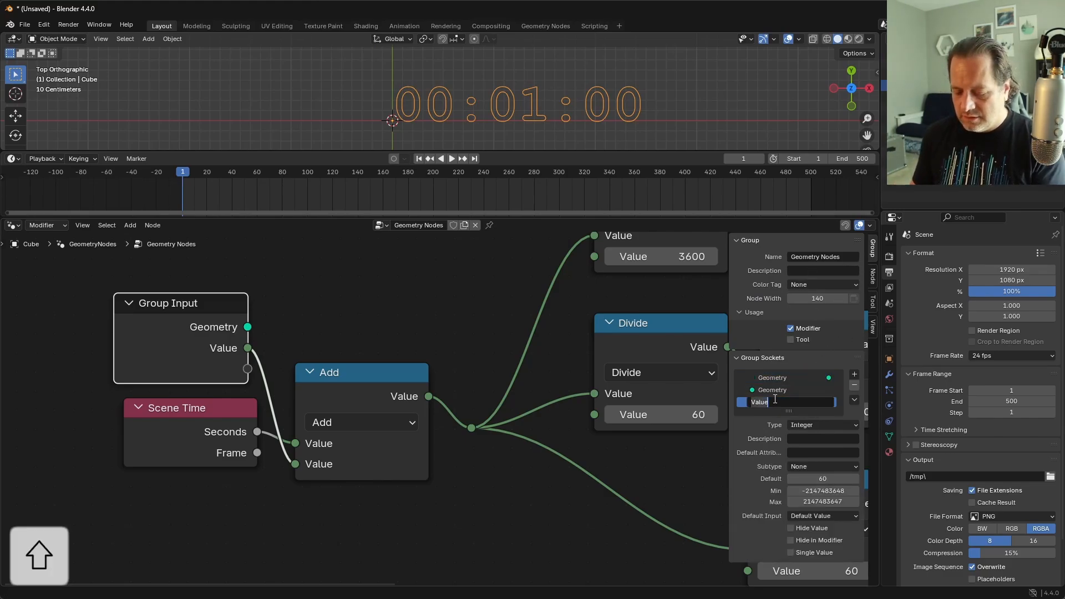
{"action": "type", "text": "Time Offset"}
{"action": "key", "text": "Return"}
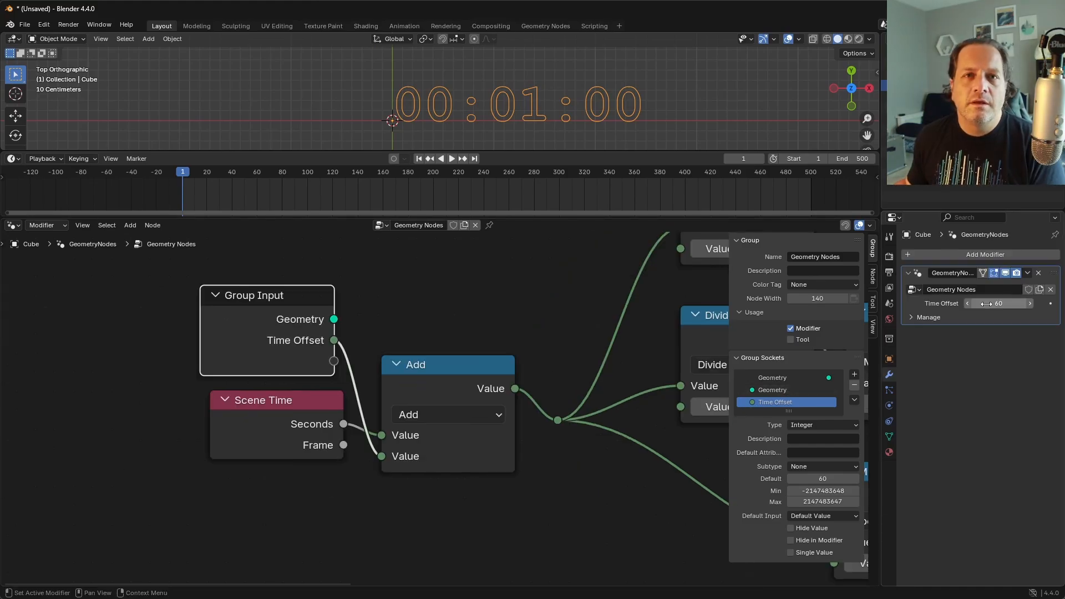
Step: Test the modifier's Time Offset by entering 5000000 and raising it gradually to 5002620
{"action": "left_click_drag", "start_coordinate": [993, 303], "coordinate": [1044, 303]}
{"action": "left_click", "coordinate": [1001, 303]}
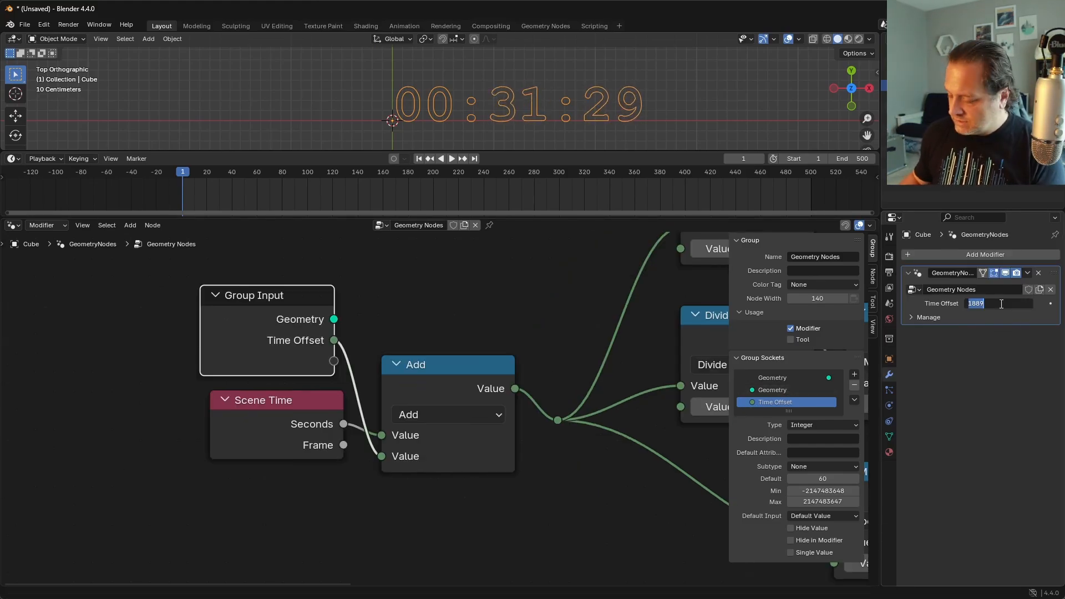
{"action": "type", "text": "5000000"}
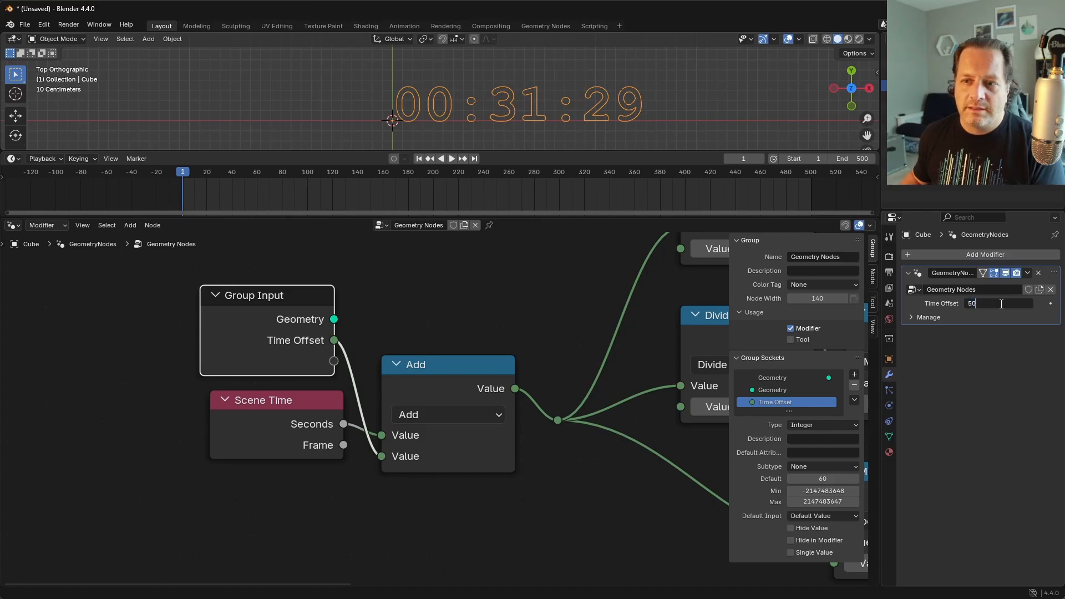
{"action": "key", "text": "Return"}
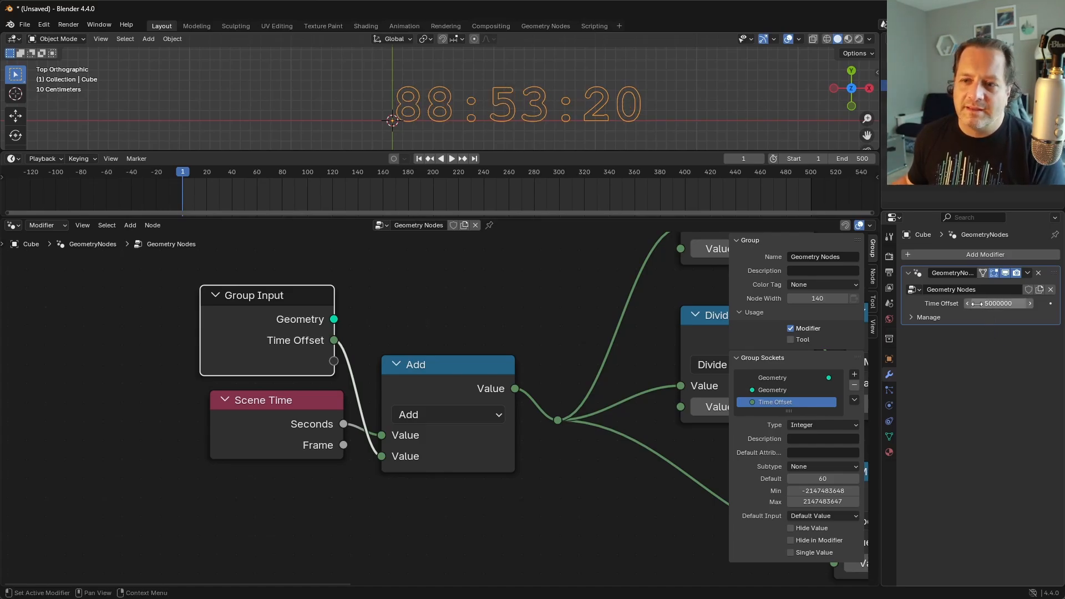
{"action": "left_click_drag", "start_coordinate": [999, 304], "coordinate": [1029, 303]}
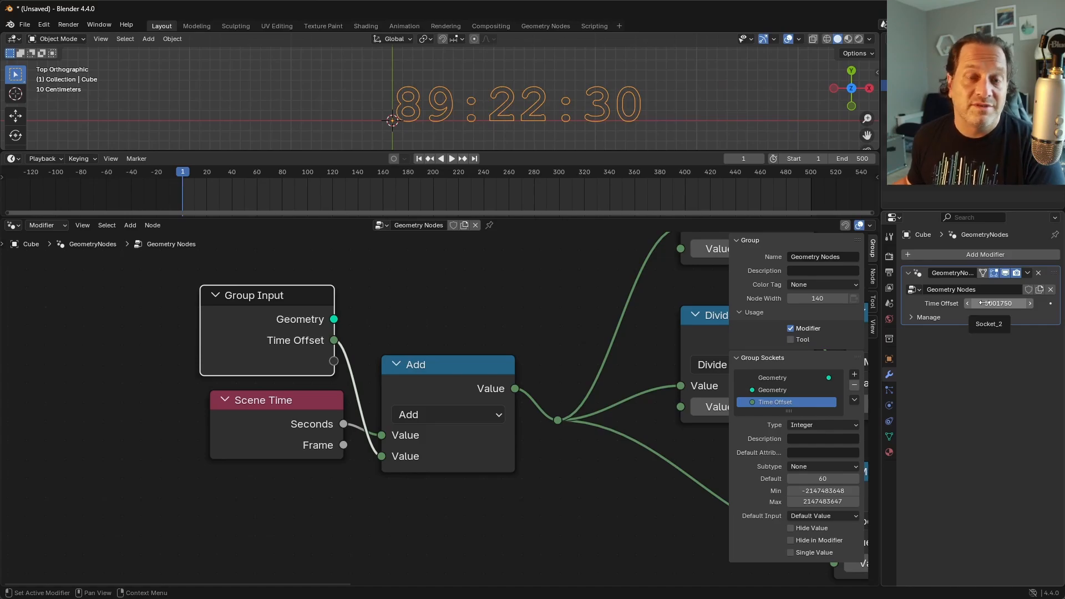
{"action": "left_click_drag", "start_coordinate": [985, 303], "coordinate": [998, 303]}
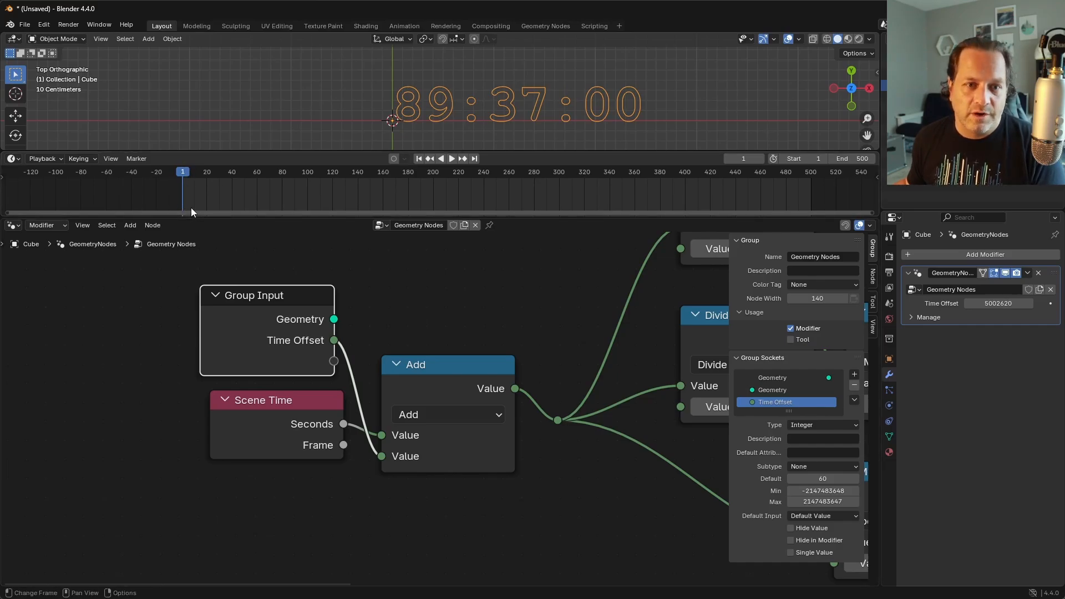
Step: Duplicate the minutes Modulo node between the 3600 Divide and the hours 0 Padding, and set its second value to 12
{"action": "key", "text": "Home"}
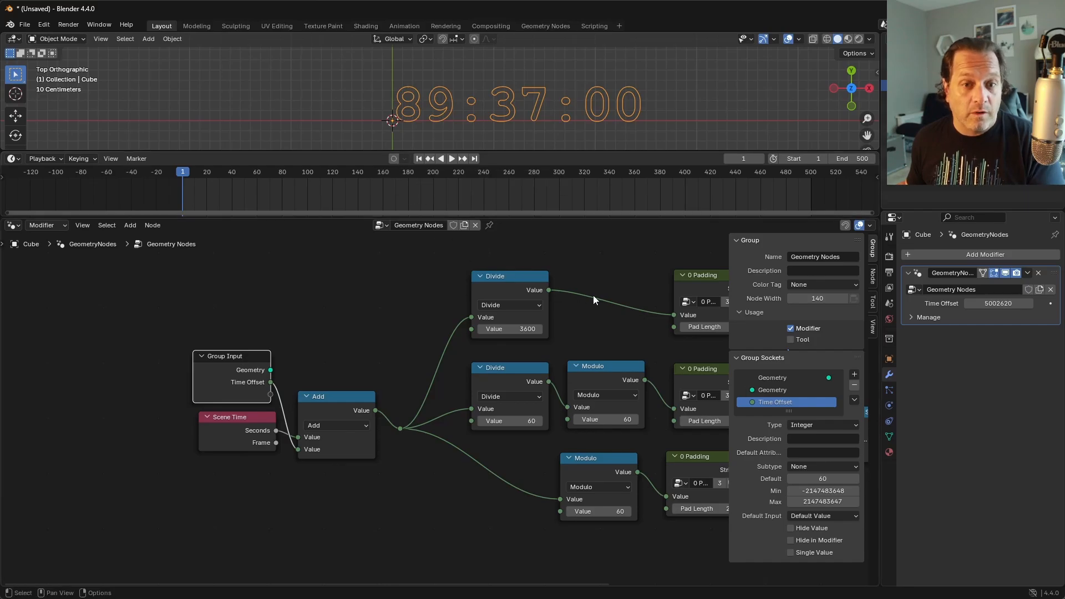
{"action": "middle_click_drag", "start_coordinate": [639, 327], "coordinate": [509, 337]}
{"action": "left_click", "coordinate": [472, 377]}
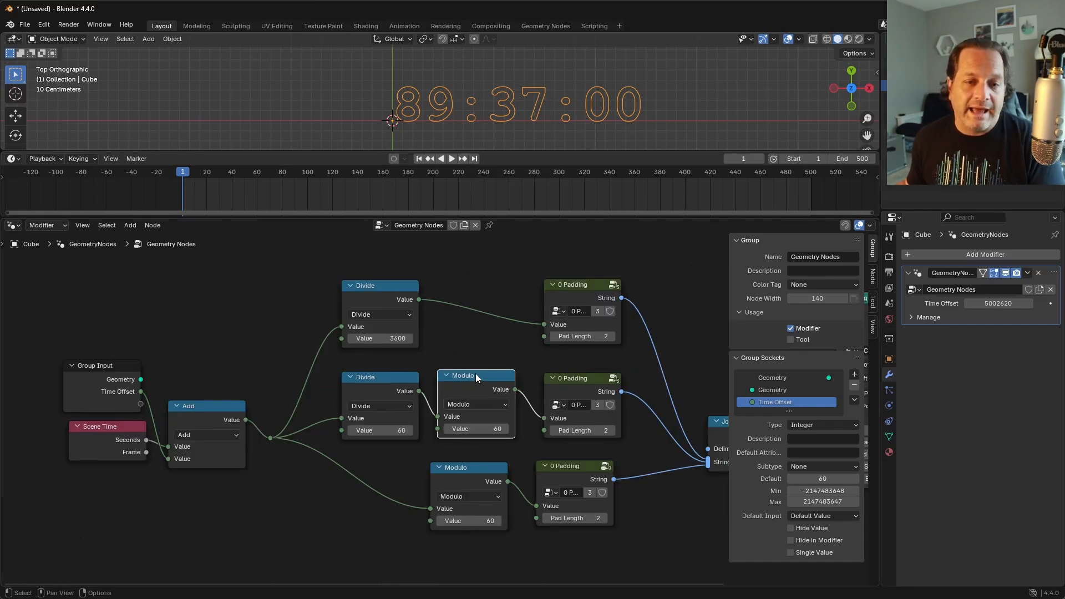
{"action": "key", "text": "shift+d"}
{"action": "middle_click_drag", "start_coordinate": [471, 379], "coordinate": [493, 292]}
{"action": "left_click", "coordinate": [493, 291]}
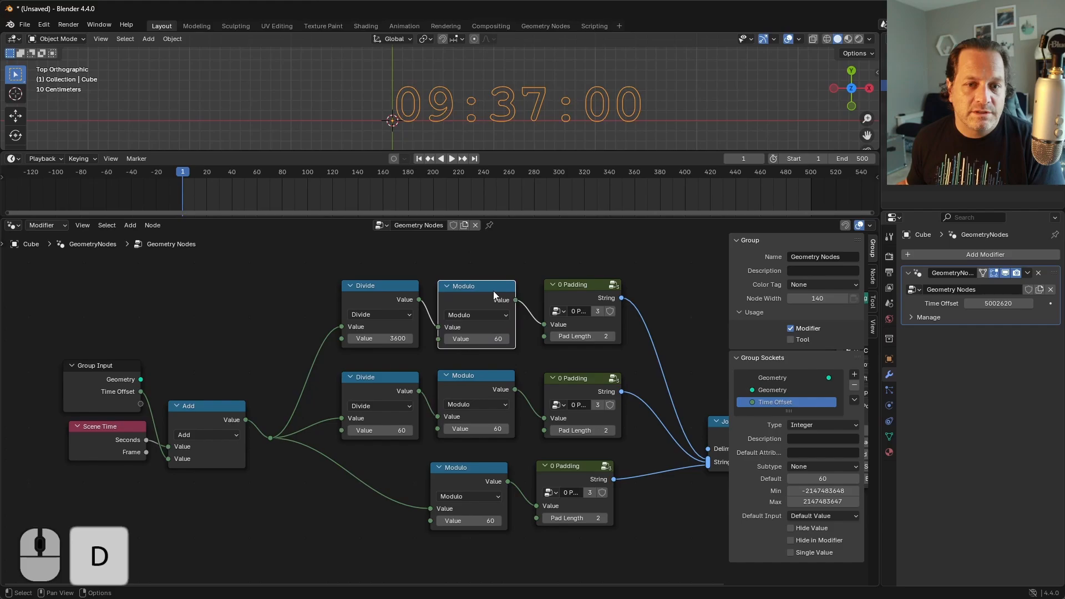
{"action": "left_click", "coordinate": [484, 343]}
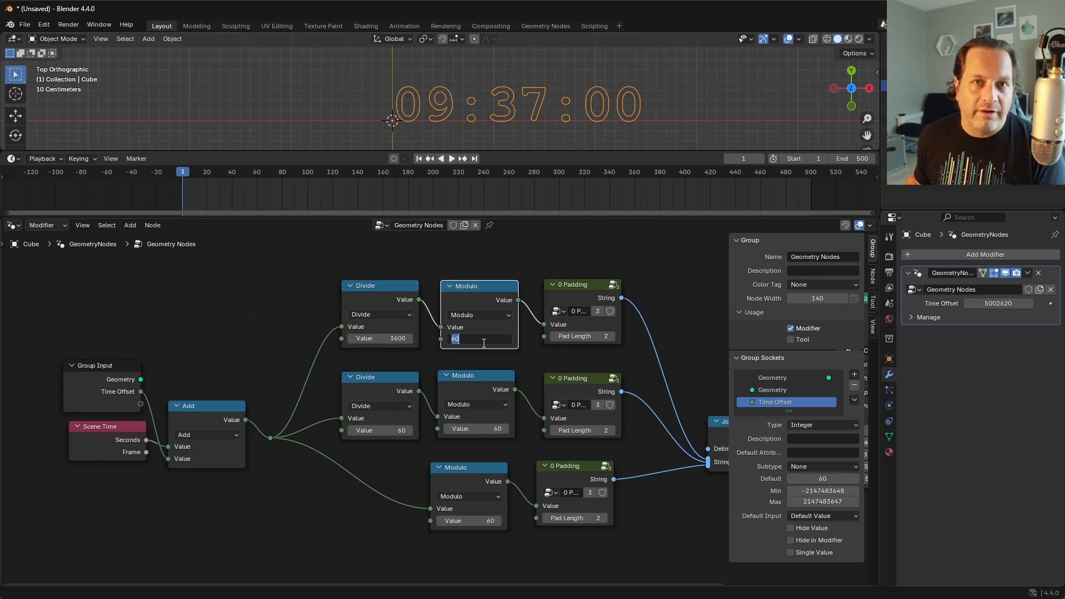
{"action": "type", "text": "12"}
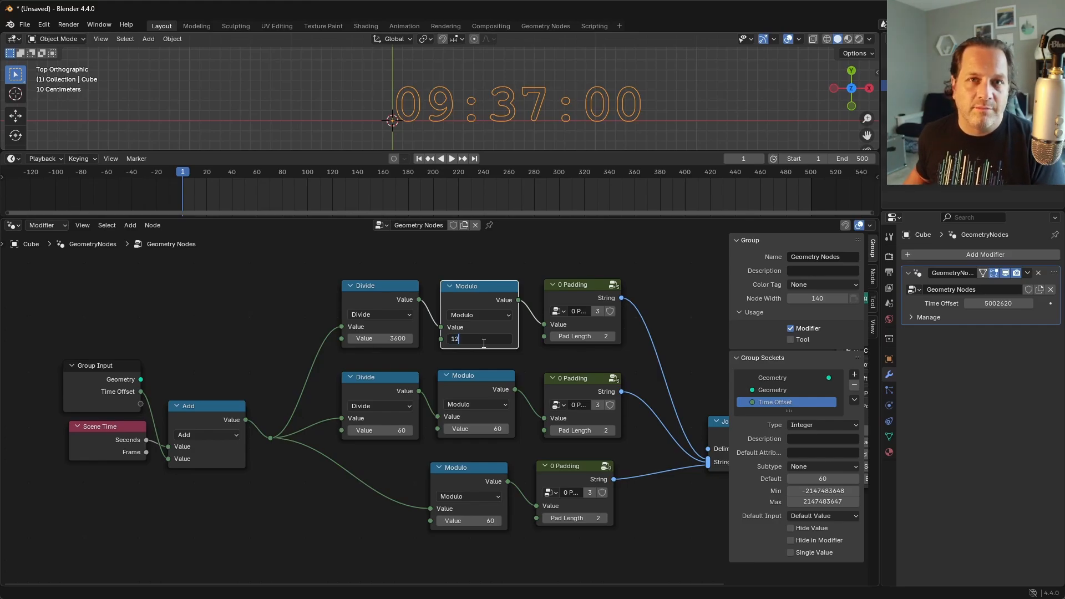
{"action": "key", "text": "Return"}
Step: Play the animation to check the 12-hour rollover, and set the hours Modulo's second value to 24
{"action": "key", "text": "space"}
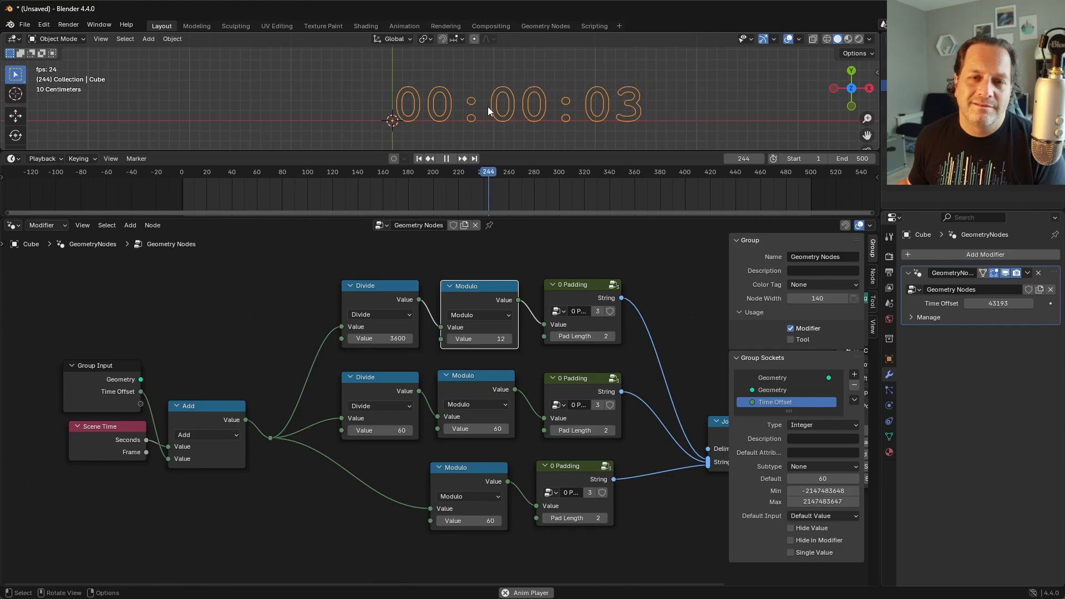
{"action": "key", "text": "space"}
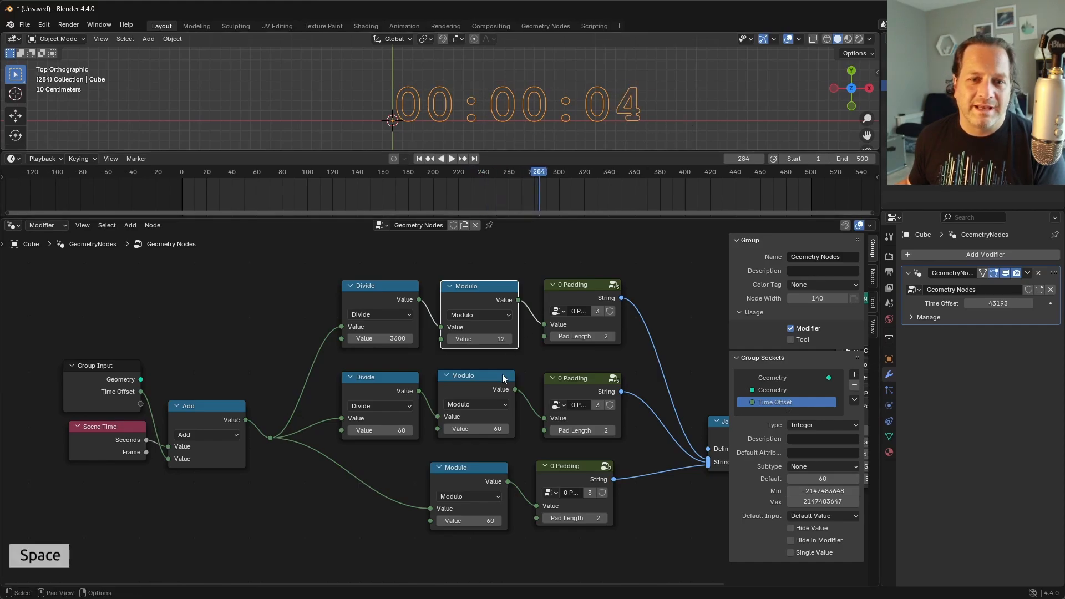
{"action": "left_click", "coordinate": [499, 338]}
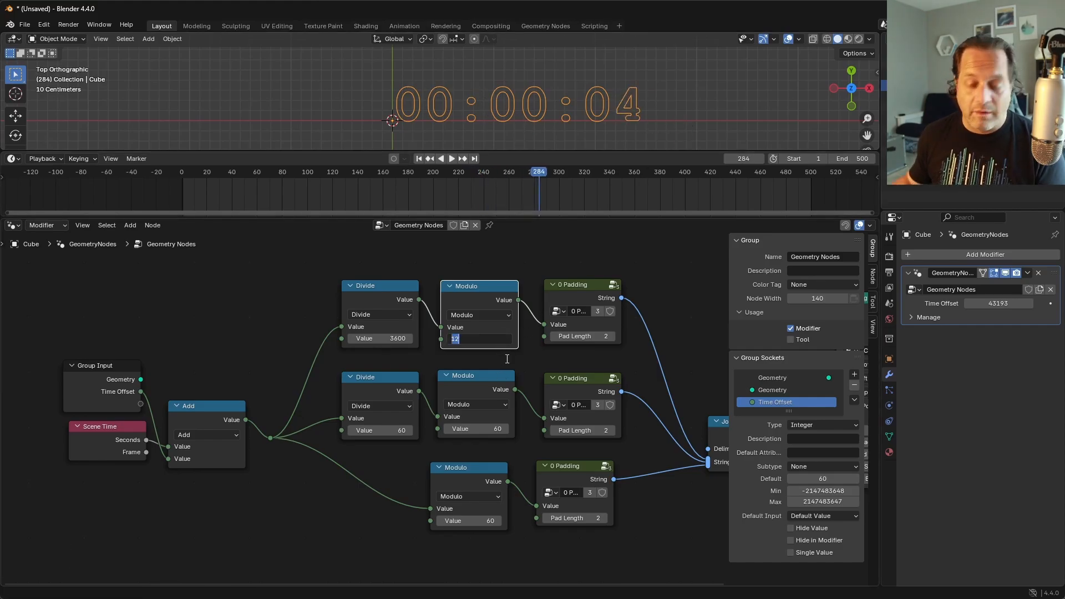
{"action": "type", "text": "24"}
{"action": "key", "text": "Return"}
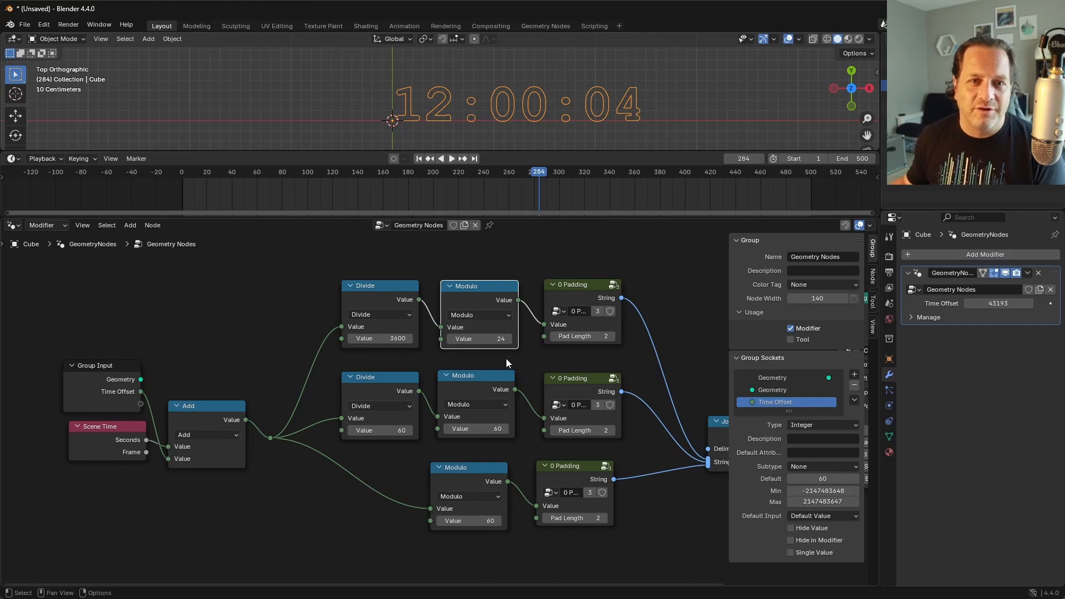
Step: Double the Time Offset to 86386, play the animation to check the 24-hour rollover, and return to frame 1
{"action": "left_click", "coordinate": [995, 304]}
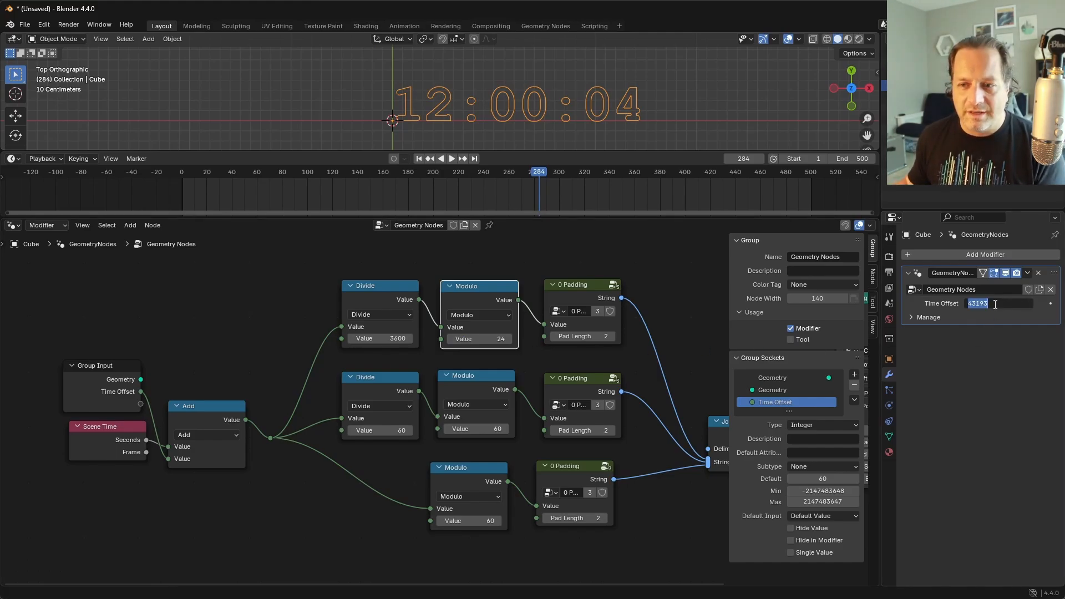
{"action": "key", "text": "Right"}
{"action": "type", "text": "*2"}
{"action": "key", "text": "Return"}
{"action": "key", "text": "space"}
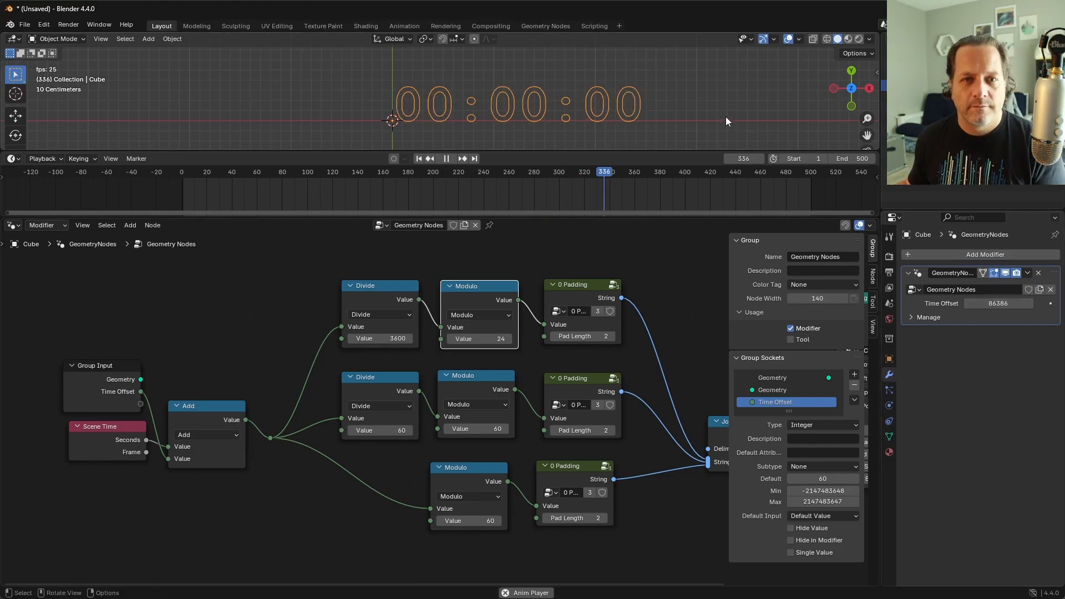
{"action": "key", "text": "space"}
{"action": "key", "text": "shift+Left"}
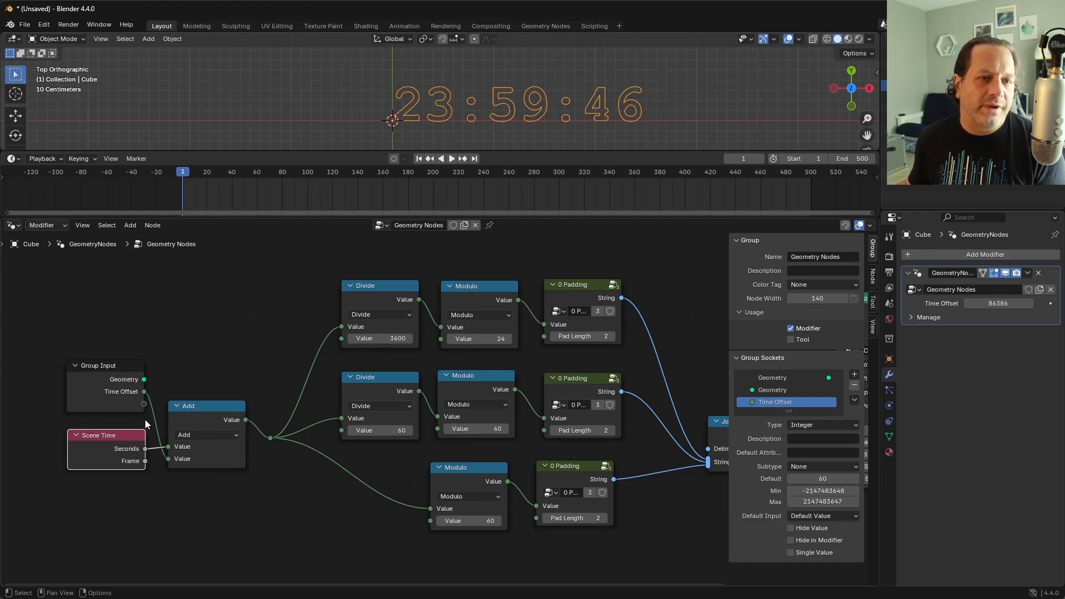
Step: Connect a new group input to the hours Modulo's second value and route the link between the rows with two reroutes
{"action": "left_click_drag", "start_coordinate": [144, 404], "coordinate": [169, 412]}
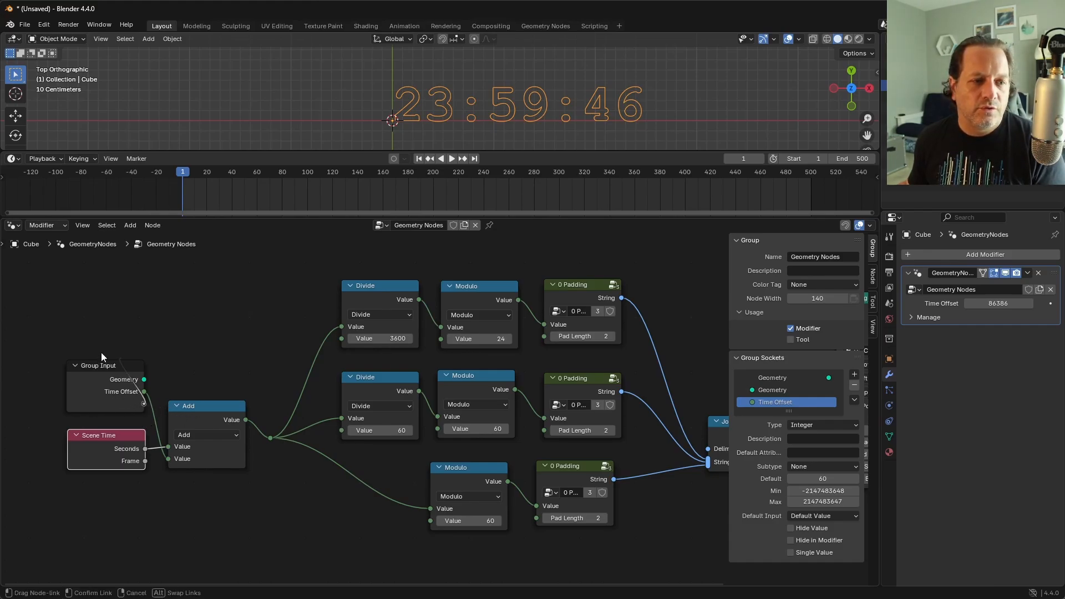
{"action": "left_click_drag", "start_coordinate": [101, 351], "coordinate": [445, 344]}
{"action": "key", "text": "g"}
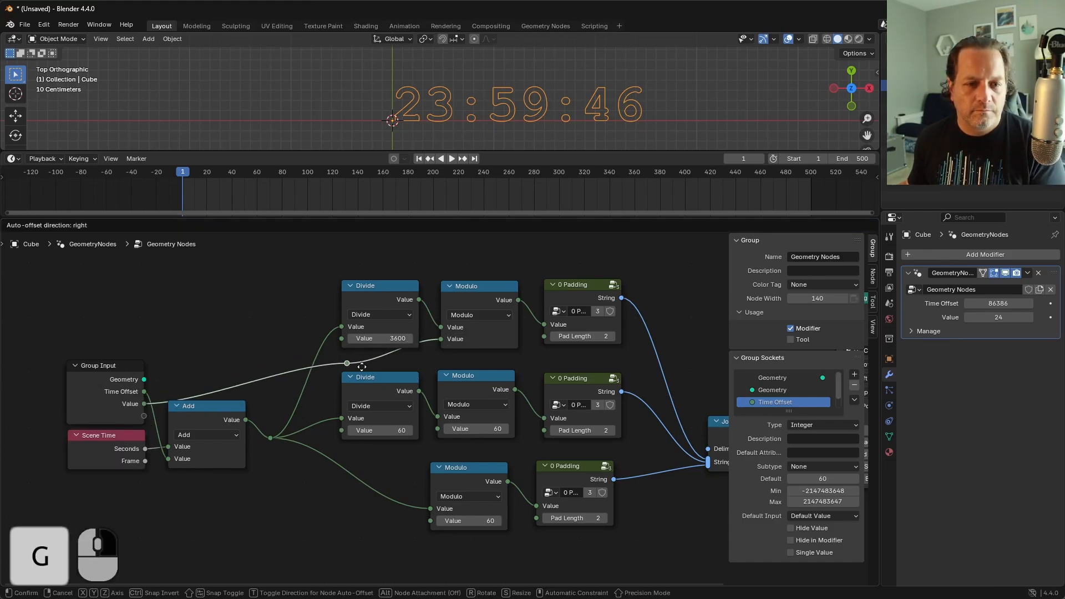
{"action": "left_click", "coordinate": [432, 364]}
{"action": "right_click_drag", "start_coordinate": [311, 364], "coordinate": [306, 392], "text": "shift"}
{"action": "key", "text": "g"}
{"action": "left_click", "coordinate": [187, 394]}
Step: Rename the new Value group input of the timer node tree to "Hour Cutoff"
{"action": "scroll", "coordinate": [782, 398], "scroll_direction": "down", "scroll_amount": 1}
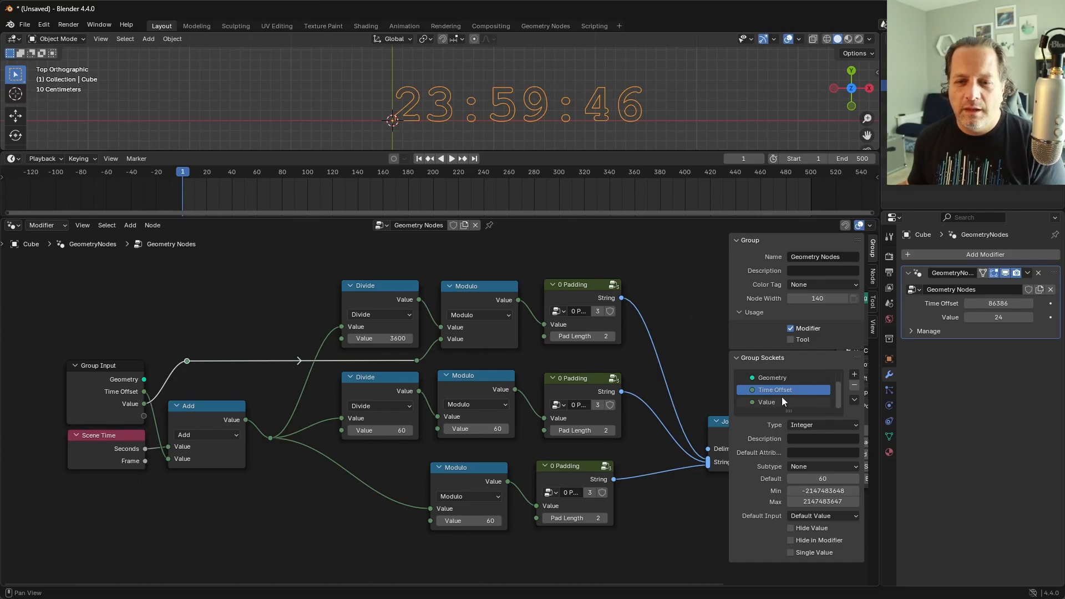
{"action": "double_click", "coordinate": [783, 400]}
{"action": "type", "text": "Hour Cutoff"}
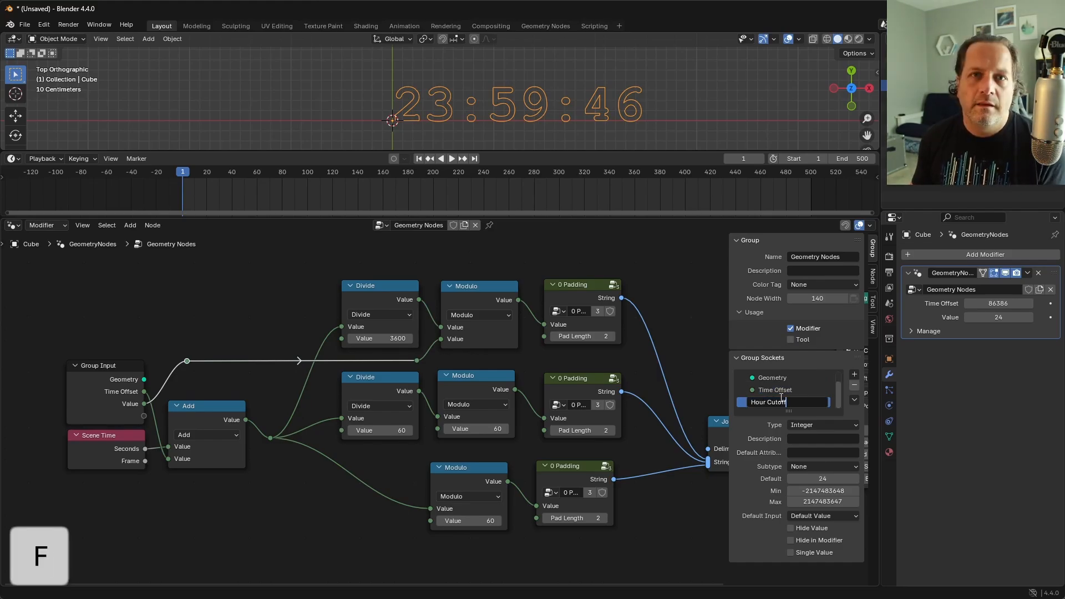
{"action": "key", "text": "Return"}
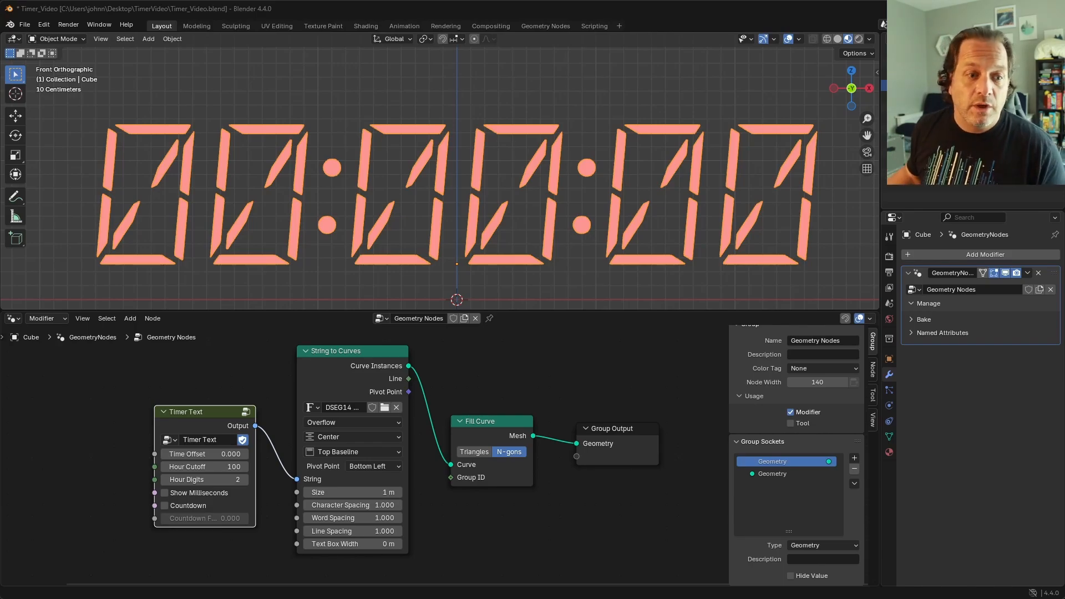
Step: Review the Timer Text node's inputs and enter its node group at the hours row
{"action": "middle_click_drag", "start_coordinate": [317, 489], "coordinate": [525, 470], "text": "shift"}
{"action": "scroll", "coordinate": [437, 456], "scroll_direction": "up", "scroll_amount": 2}
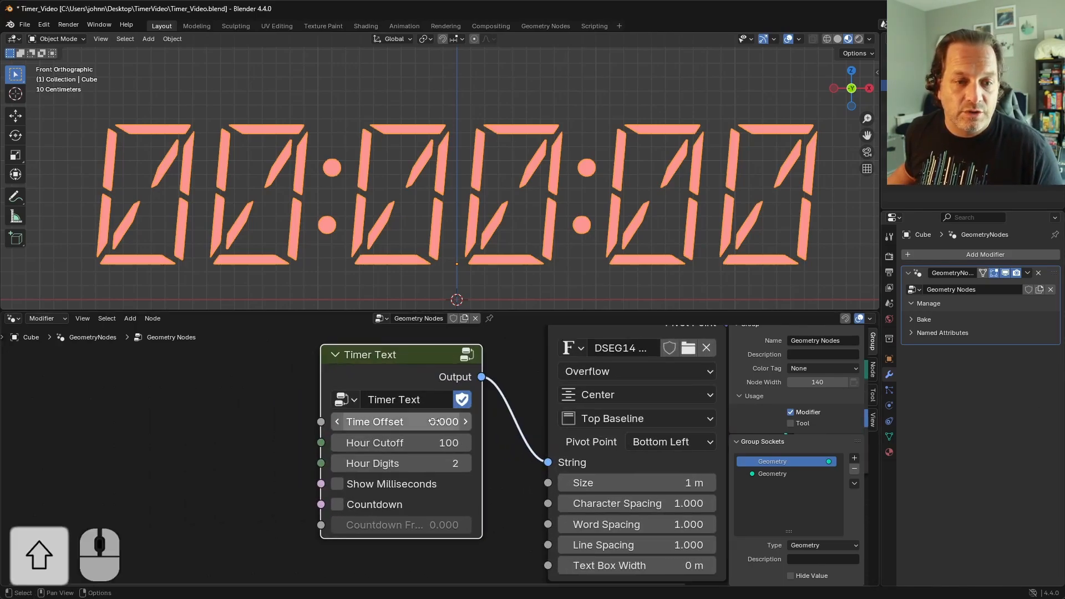
{"action": "middle_click_drag", "start_coordinate": [434, 422], "coordinate": [440, 436], "text": "shift"}
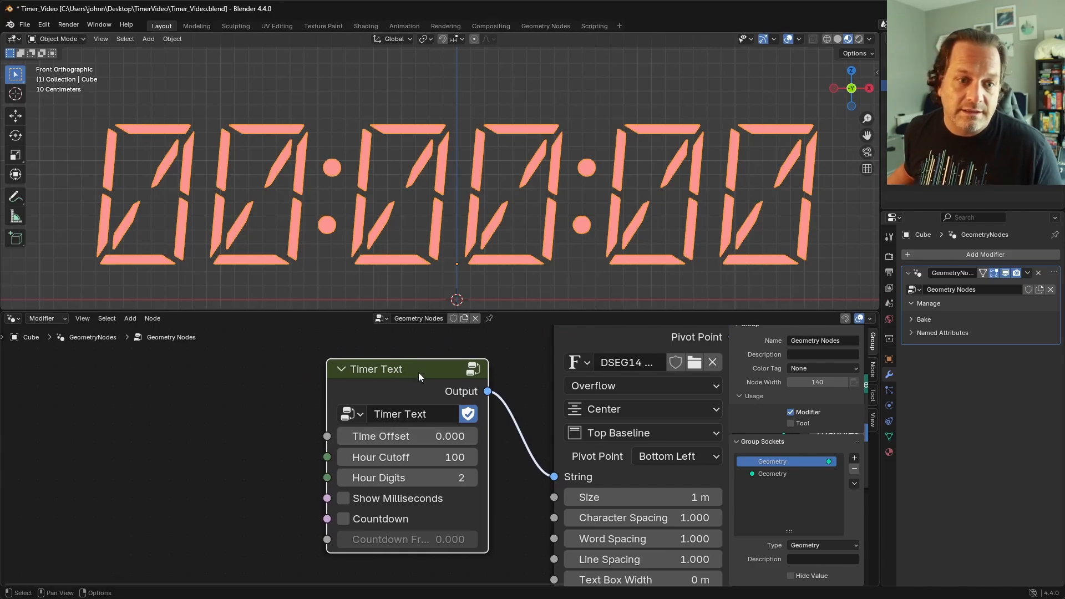
{"action": "key", "text": "Tab"}
{"action": "scroll", "coordinate": [394, 447], "scroll_direction": "up", "scroll_amount": 2}
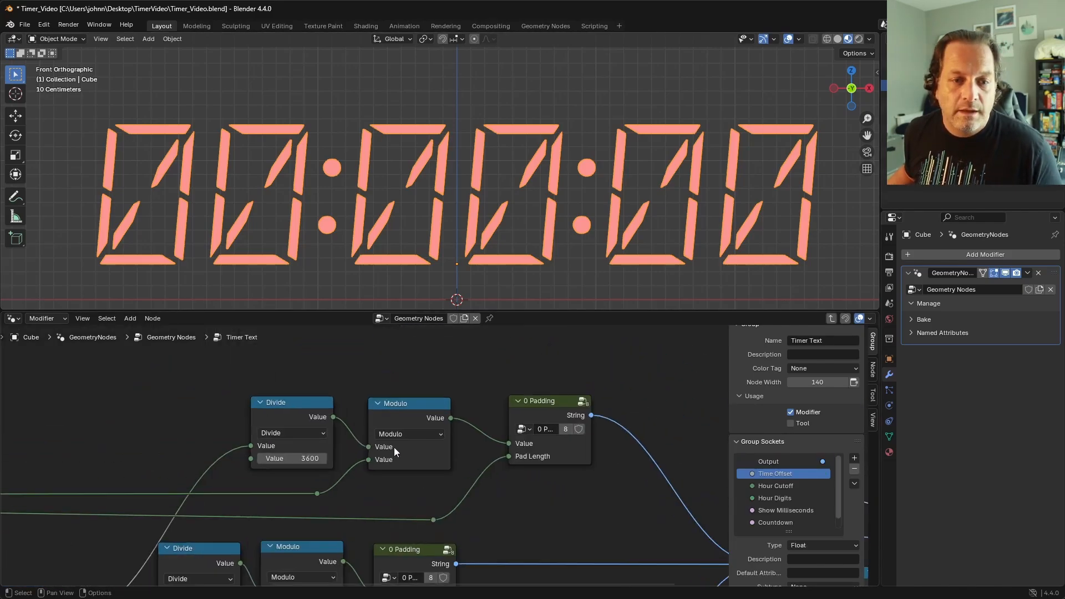
{"action": "scroll", "coordinate": [394, 447], "scroll_direction": "up", "scroll_amount": 1}
{"action": "middle_click_drag", "start_coordinate": [394, 447], "coordinate": [492, 444], "text": "shift"}
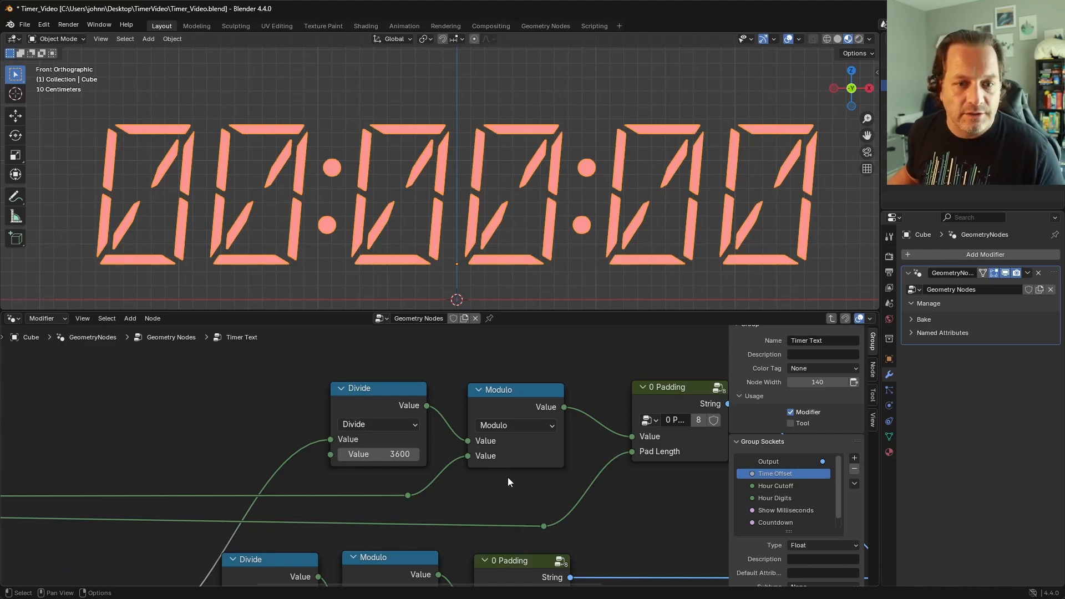
Step: Examine the hours row and how the Hour Cutoff and Hour Digits group inputs feed its Modulo and 0 Padding nodes
{"action": "scroll", "coordinate": [438, 478], "scroll_direction": "down", "scroll_amount": 2}
{"action": "left_click_drag", "start_coordinate": [388, 410], "coordinate": [355, 414]}
{"action": "left_click_drag", "start_coordinate": [497, 408], "coordinate": [491, 413]}
{"action": "scroll", "coordinate": [321, 474], "scroll_direction": "down", "scroll_amount": 5}
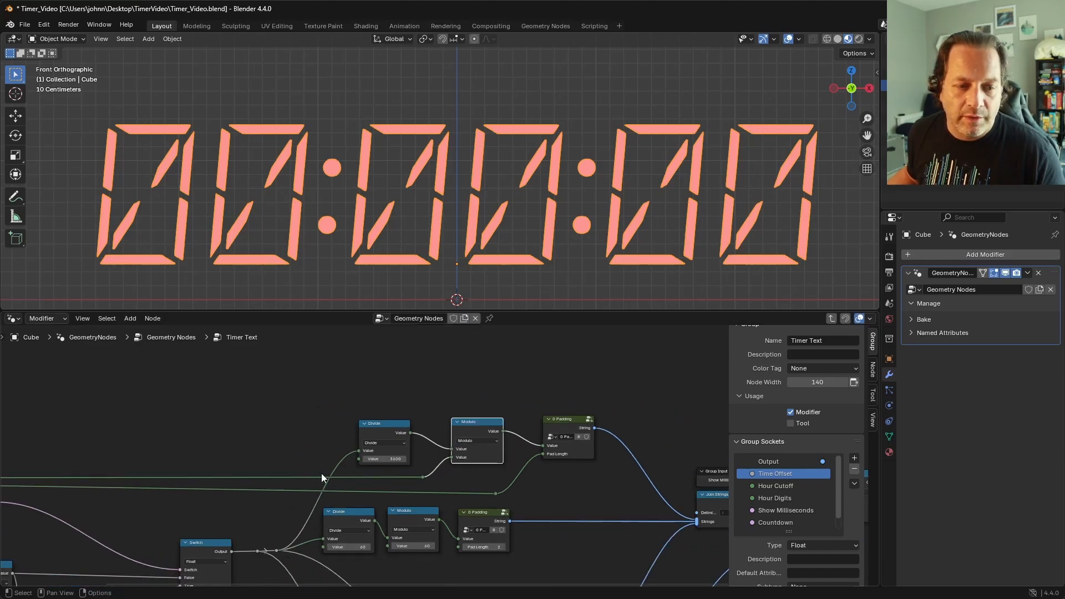
{"action": "middle_click_drag", "start_coordinate": [178, 480], "coordinate": [491, 458], "text": "shift"}
{"action": "scroll", "coordinate": [257, 460], "scroll_direction": "up", "scroll_amount": 6}
{"action": "scroll", "coordinate": [256, 464], "scroll_direction": "up", "scroll_amount": 1}
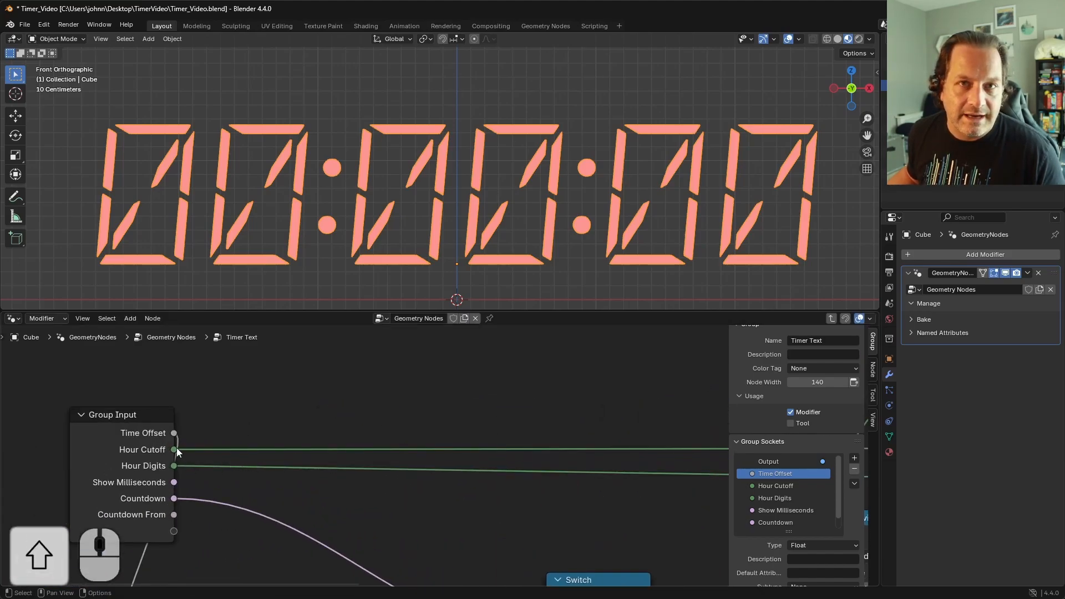
{"action": "scroll", "coordinate": [400, 454], "scroll_direction": "down", "scroll_amount": 2}
{"action": "middle_click_drag", "start_coordinate": [700, 418], "coordinate": [416, 447], "text": "shift"}
{"action": "scroll", "coordinate": [420, 446], "scroll_direction": "up", "scroll_amount": 2}
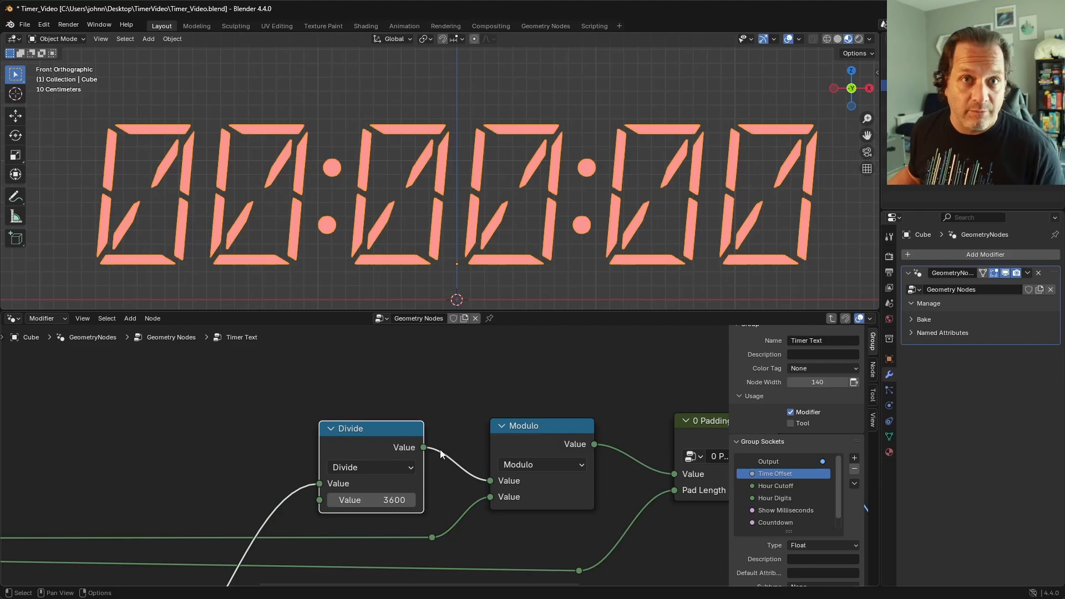
Step: Add a Switch node above the link between the hours Modulo and 0 Padding, and set its type to Integer
{"action": "key", "text": "shift+a"}
{"action": "type", "text": "swi"}
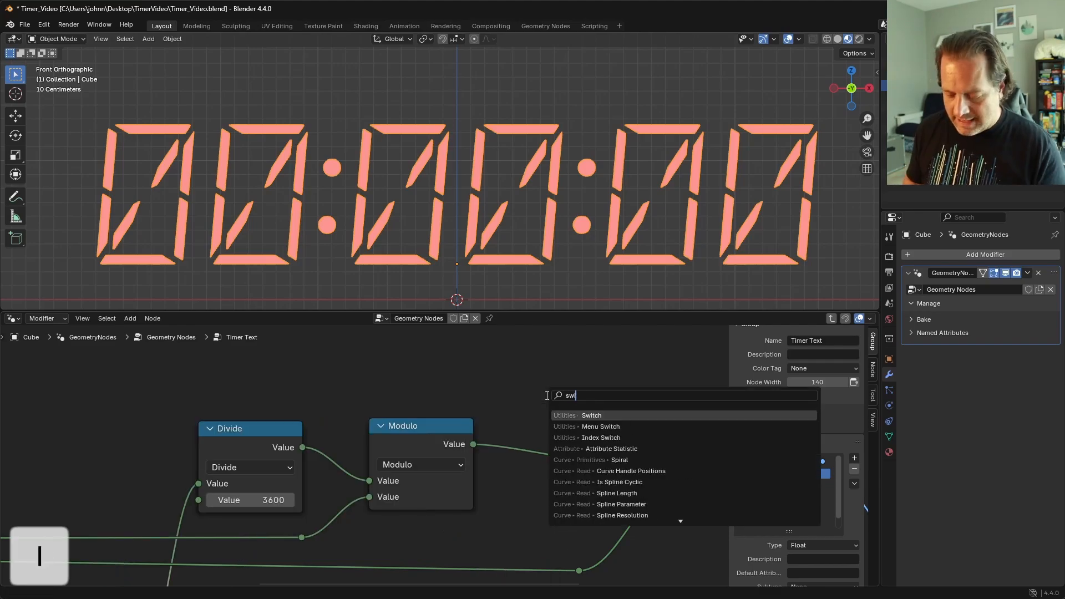
{"action": "type", "text": "t"}
{"action": "key", "text": "Return"}
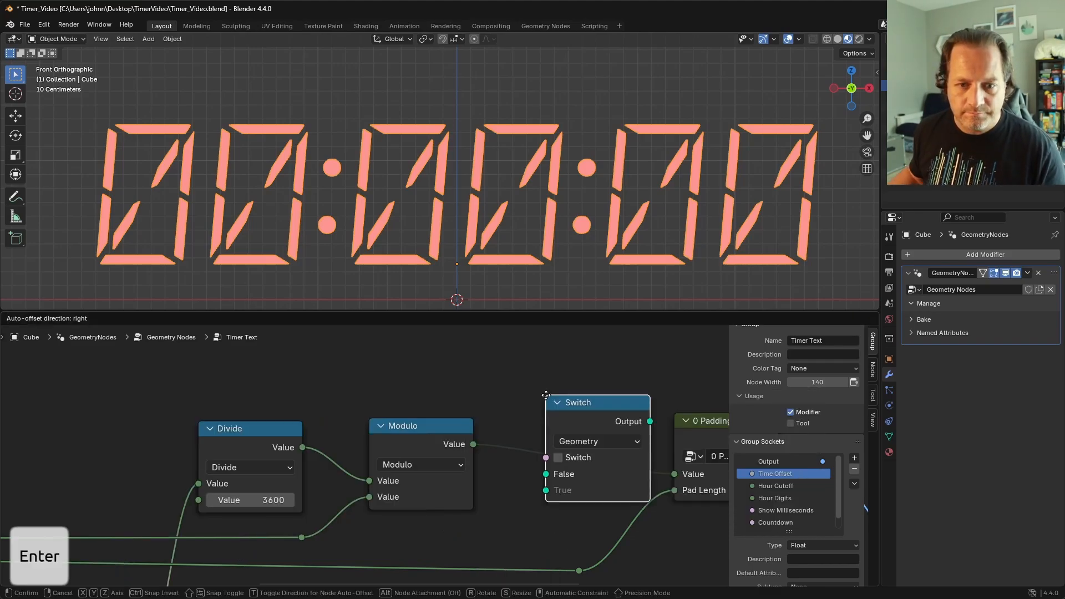
{"action": "left_click", "coordinate": [539, 334]}
{"action": "left_click", "coordinate": [577, 388]}
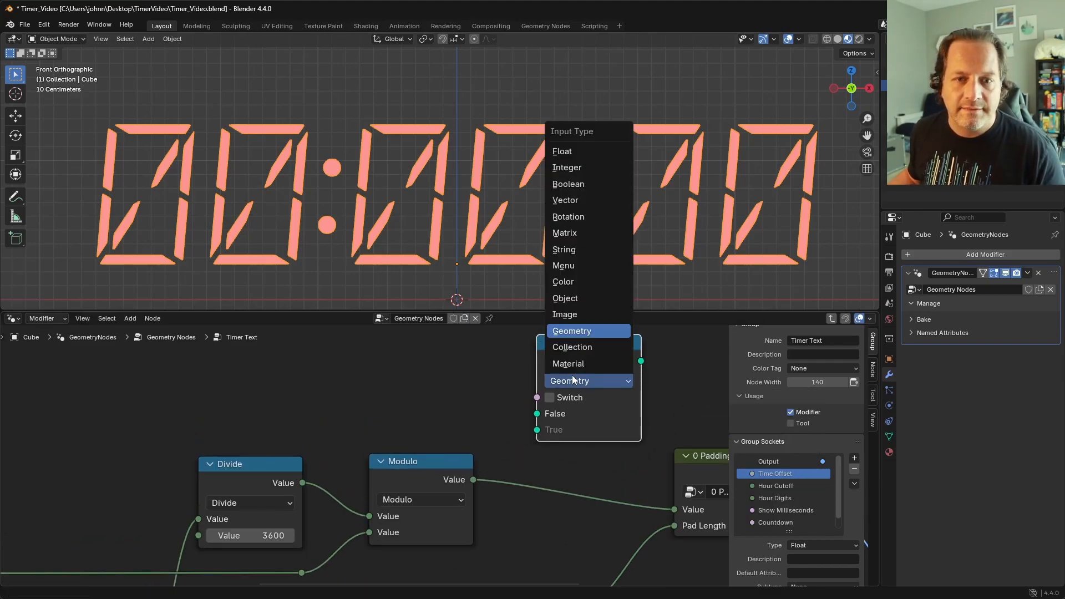
{"action": "left_click", "coordinate": [587, 168]}
{"action": "left_click_drag", "start_coordinate": [552, 362], "coordinate": [568, 371]}
{"action": "scroll", "coordinate": [441, 420], "scroll_direction": "down", "scroll_amount": 4}
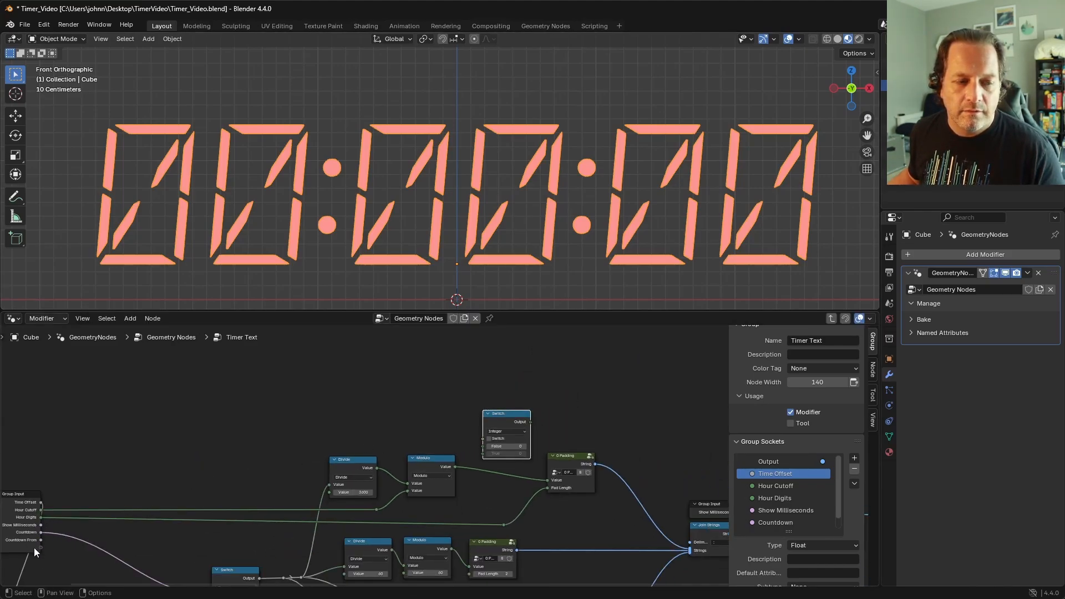
Step: Connect a new group input to the Switch node's Switch socket and rename that input "12 Hour Time"
{"action": "left_click_drag", "start_coordinate": [40, 548], "coordinate": [514, 436]}
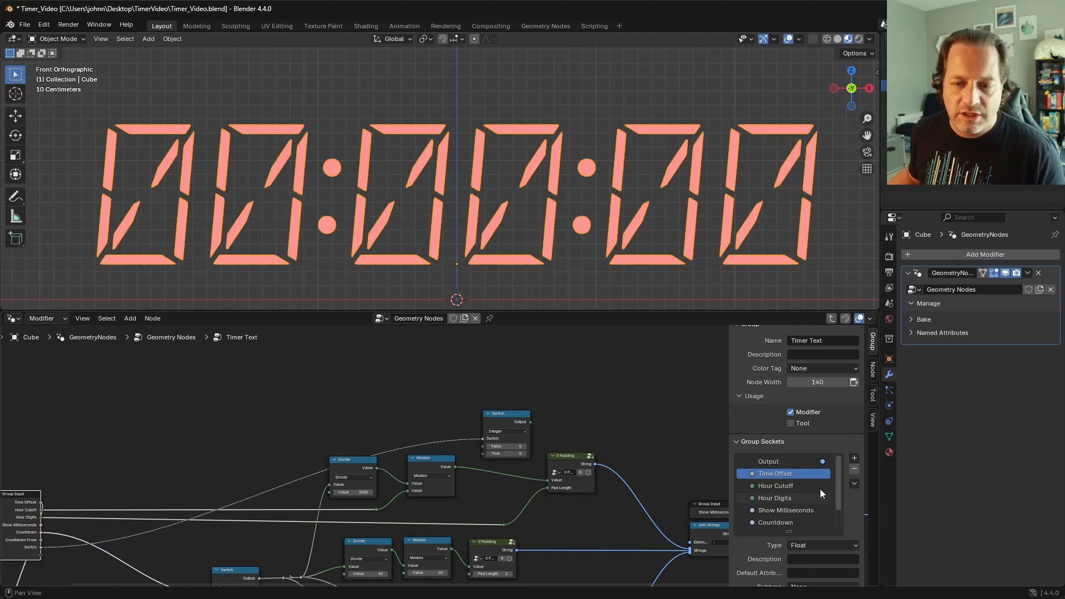
{"action": "scroll", "coordinate": [801, 515], "scroll_direction": "down", "scroll_amount": 2}
{"action": "double_click", "coordinate": [792, 522]}
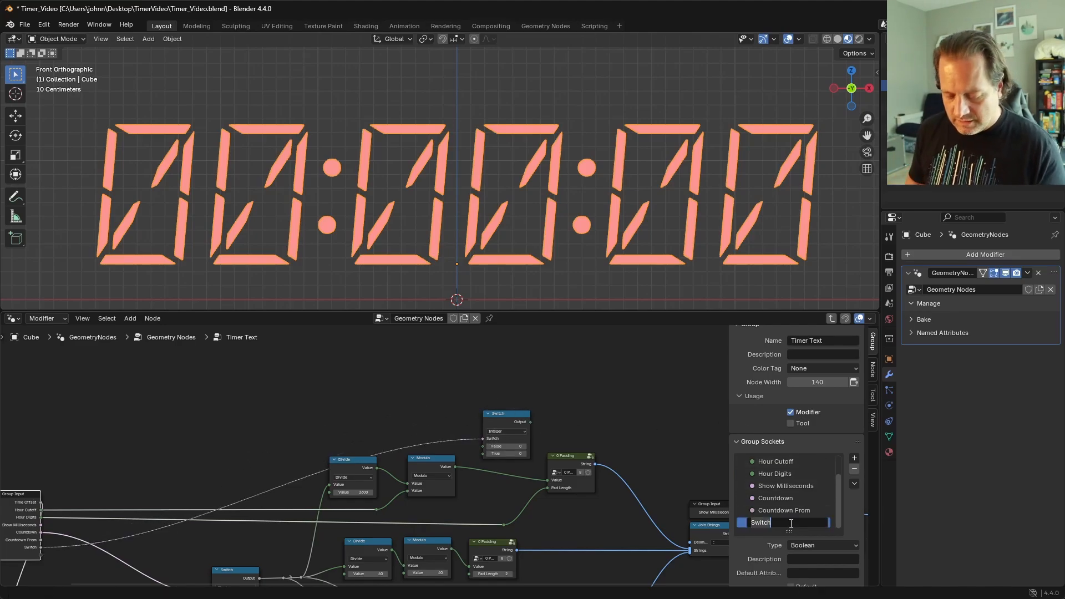
{"action": "type", "text": "12 Hour Time"}
{"action": "key", "text": "Return"}
Step: Route the hours Modulo's output into the Switch's False input and the Switch's output into the 0 Padding Value
{"action": "scroll", "coordinate": [398, 401], "scroll_direction": "up", "scroll_amount": 4}
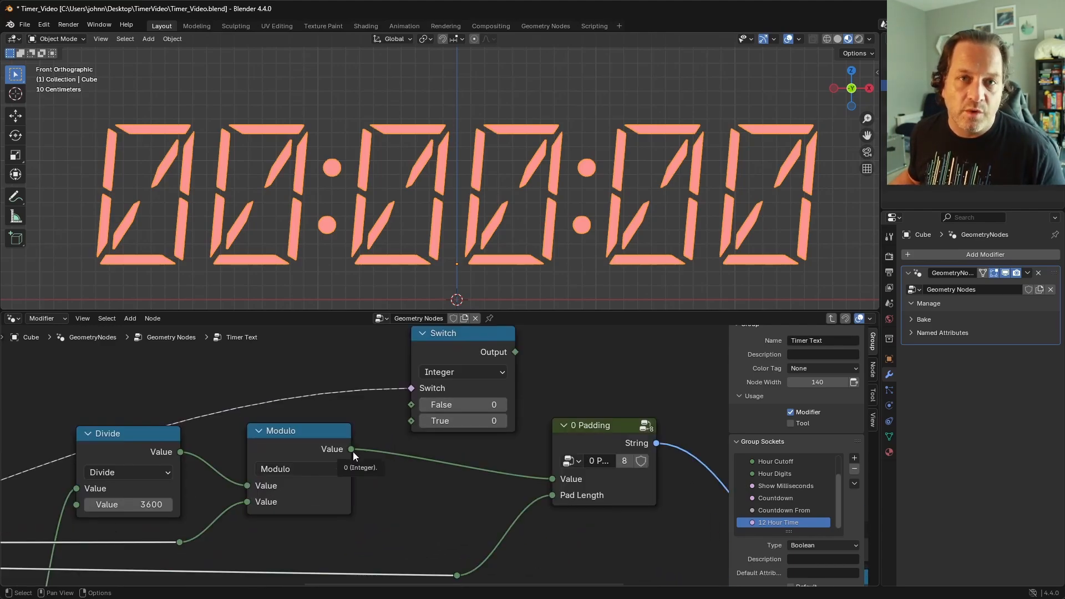
{"action": "left_click_drag", "start_coordinate": [352, 450], "coordinate": [420, 411]}
{"action": "scroll", "coordinate": [475, 481], "scroll_direction": "down", "scroll_amount": 2}
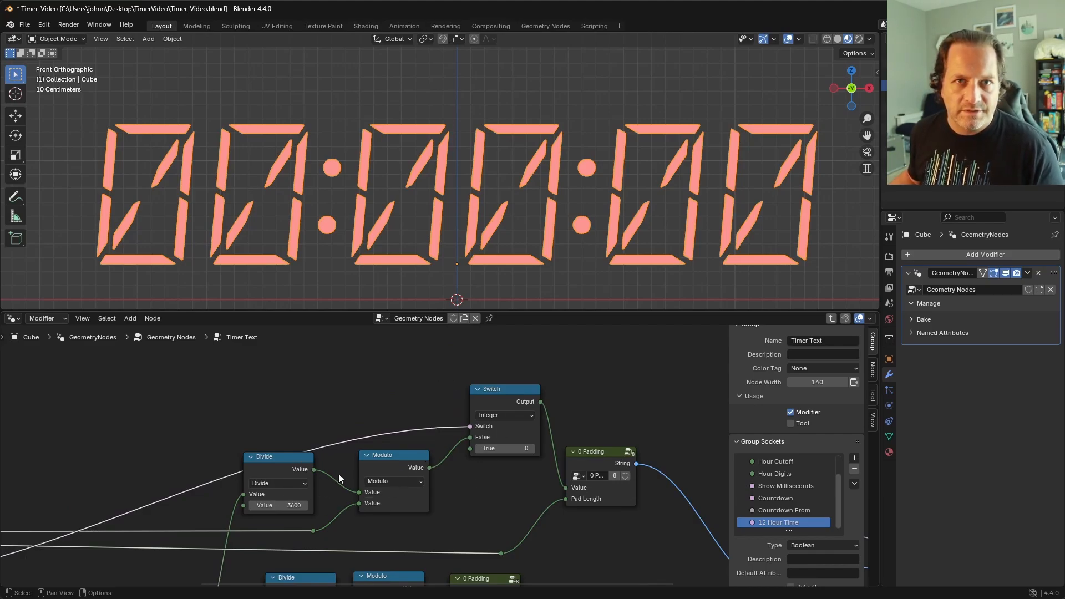
Step: Move the hours Modulo, Switch and 0 Padding further along the row and raise the 3600 Divide to make space
{"action": "left_click", "coordinate": [289, 465]}
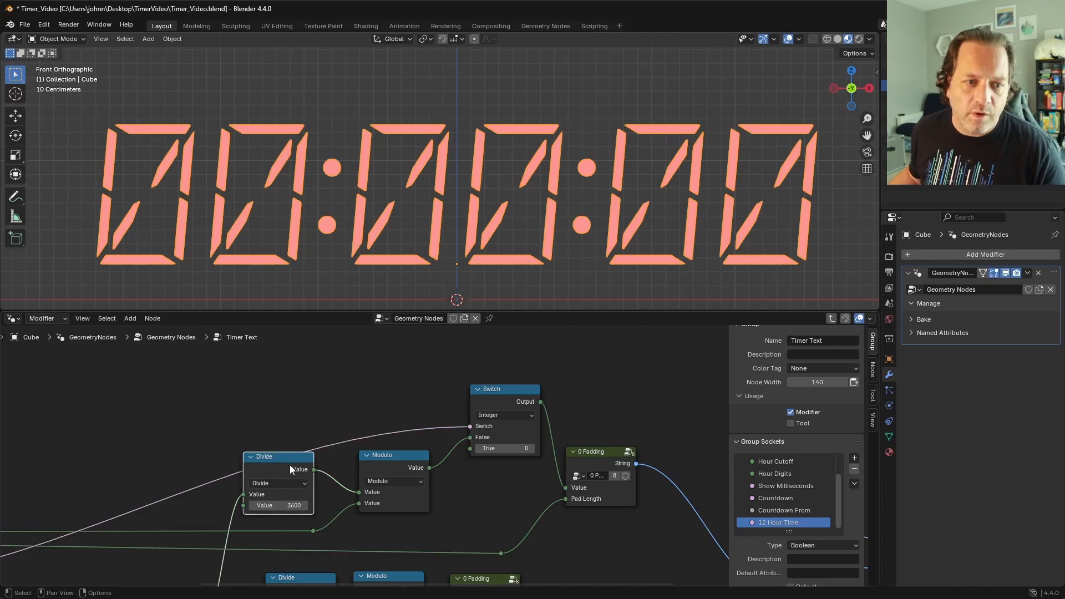
{"action": "key", "text": "g"}
{"action": "left_click", "coordinate": [302, 476]}
{"action": "scroll", "coordinate": [461, 454], "scroll_direction": "down", "scroll_amount": 2}
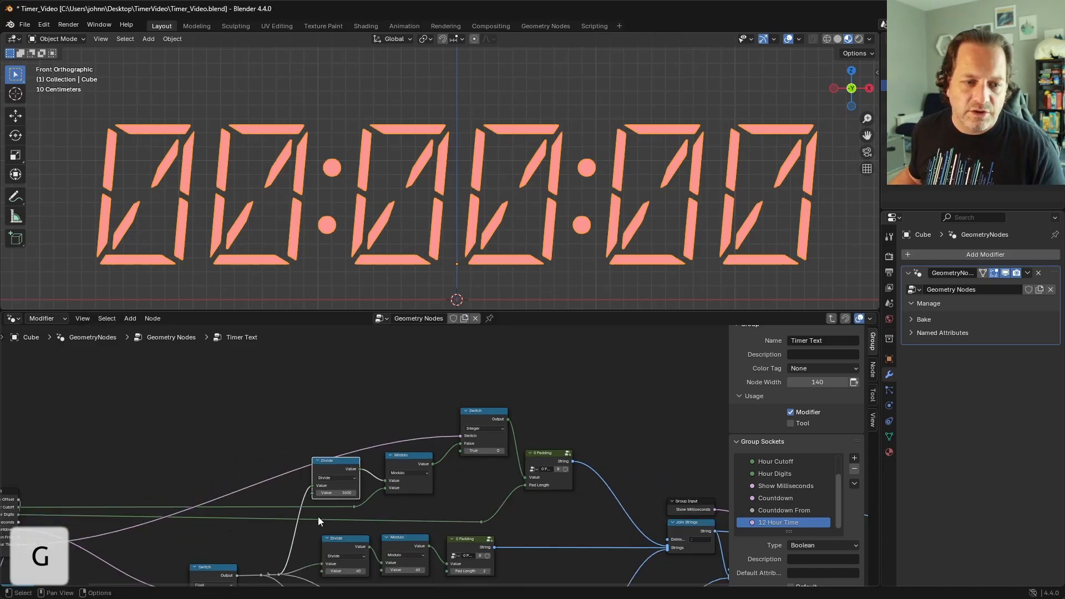
{"action": "left_click_drag", "start_coordinate": [599, 504], "coordinate": [402, 411]}
{"action": "key", "text": "g"}
{"action": "left_click", "coordinate": [484, 413]}
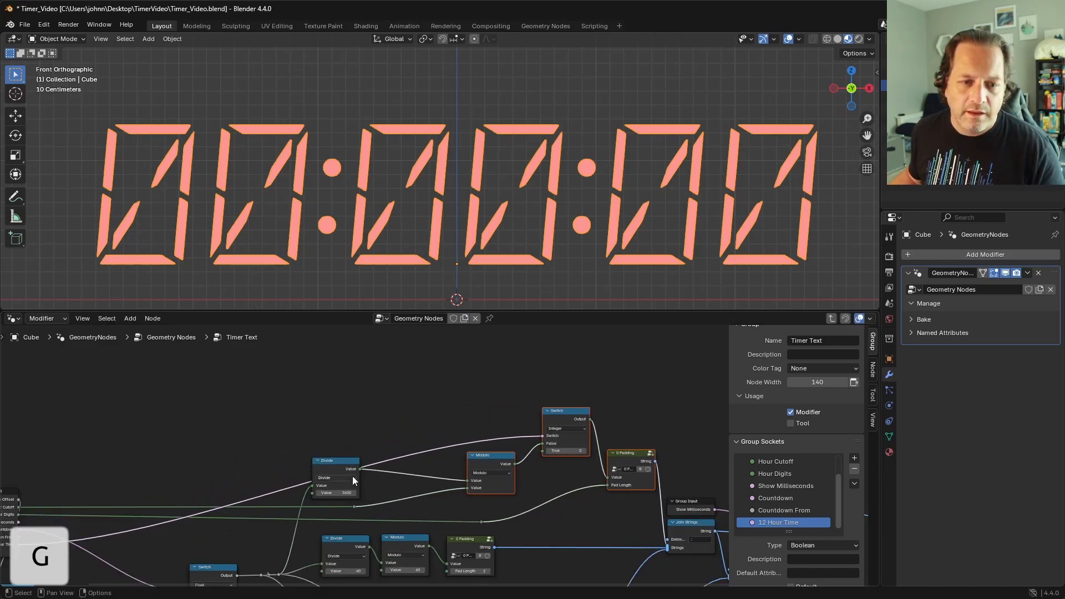
{"action": "left_click_drag", "start_coordinate": [350, 464], "coordinate": [337, 421]}
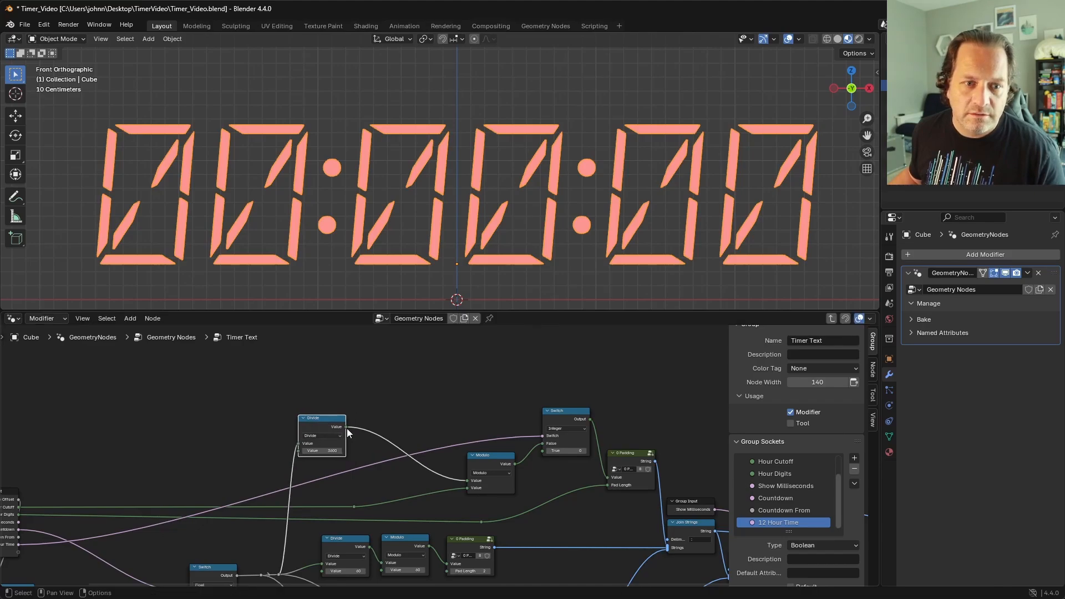
Step: Place an Add math node above the hours row, feed it from the 3600 Divide, and set its second value to 11
{"action": "key", "text": "shift+d"}
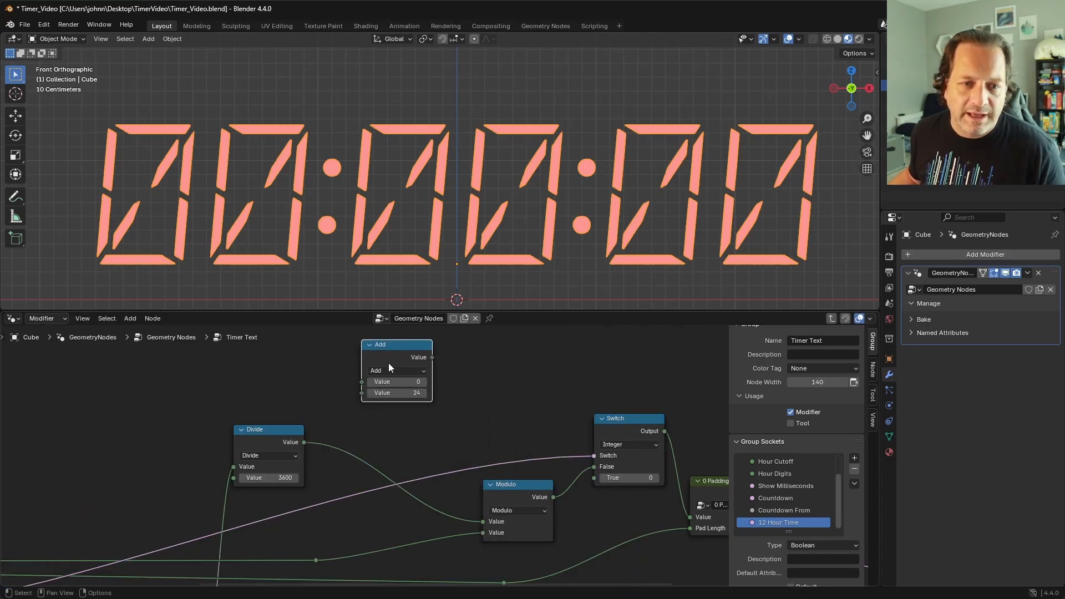
{"action": "left_click_drag", "start_coordinate": [393, 354], "coordinate": [412, 362]}
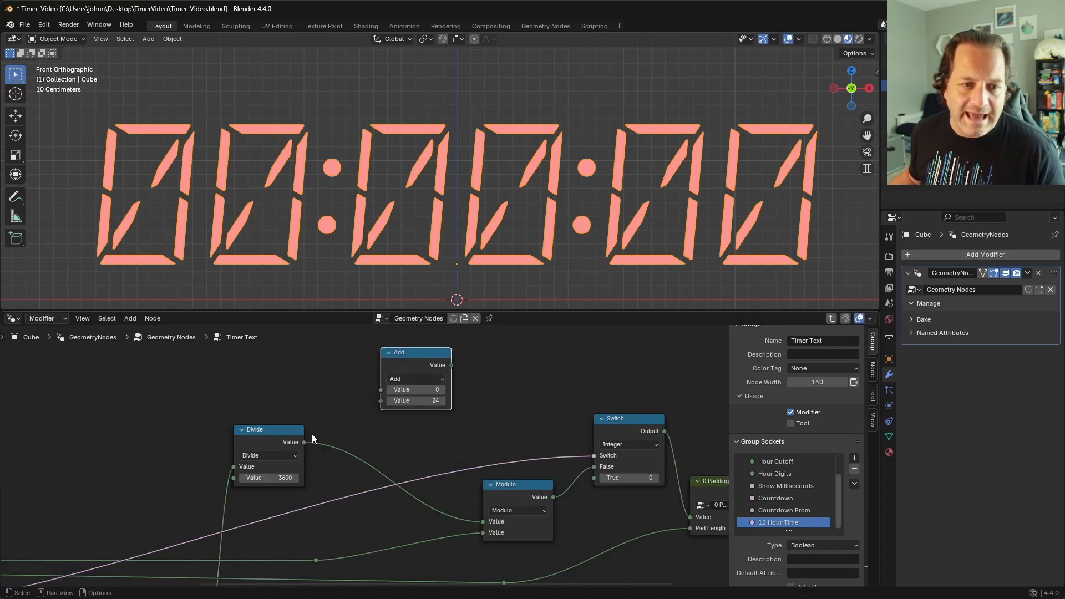
{"action": "left_click_drag", "start_coordinate": [304, 443], "coordinate": [381, 390]}
{"action": "left_click", "coordinate": [406, 404]}
{"action": "type", "text": "11"}
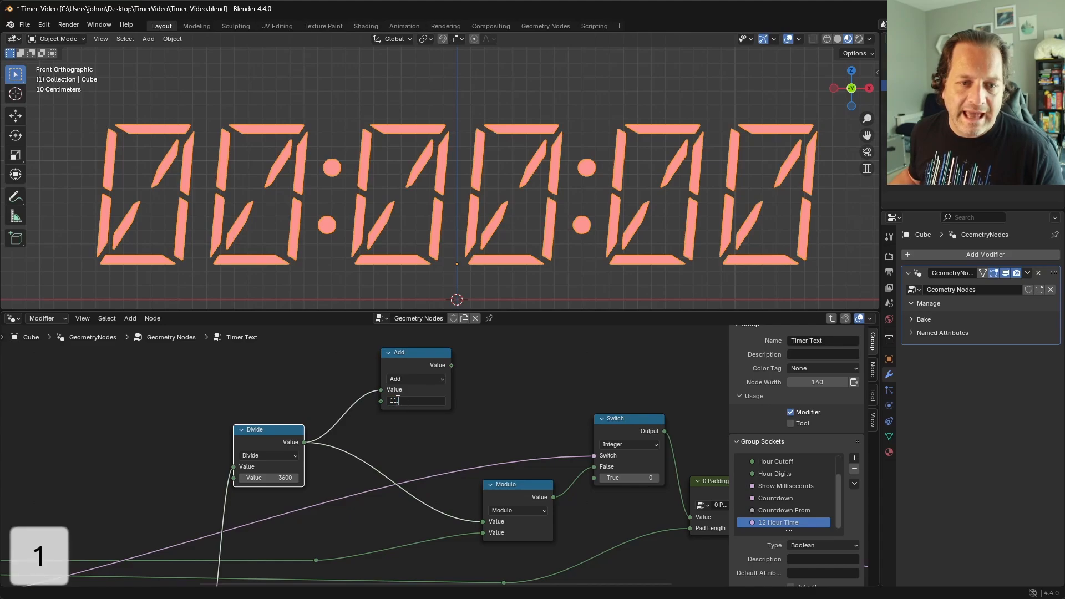
{"action": "key", "text": "Return"}
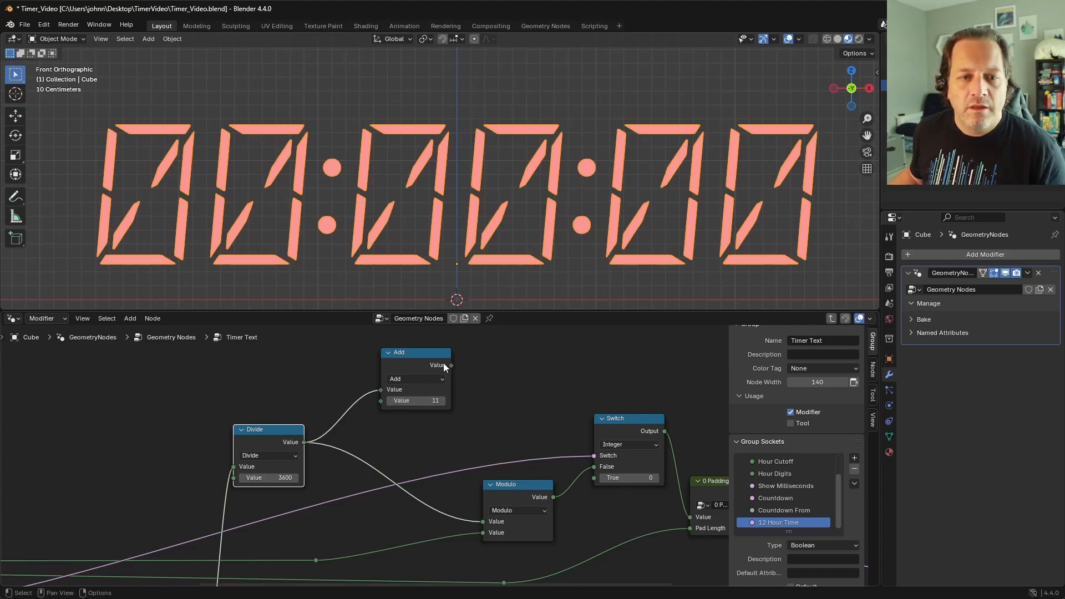
Step: Duplicate the hours Modulo beside the Add node, link Add into it, set its second value to 12, and shift both nodes back
{"action": "left_click", "coordinate": [520, 486]}
{"action": "key", "text": "shift+d"}
{"action": "left_click", "coordinate": [501, 355]}
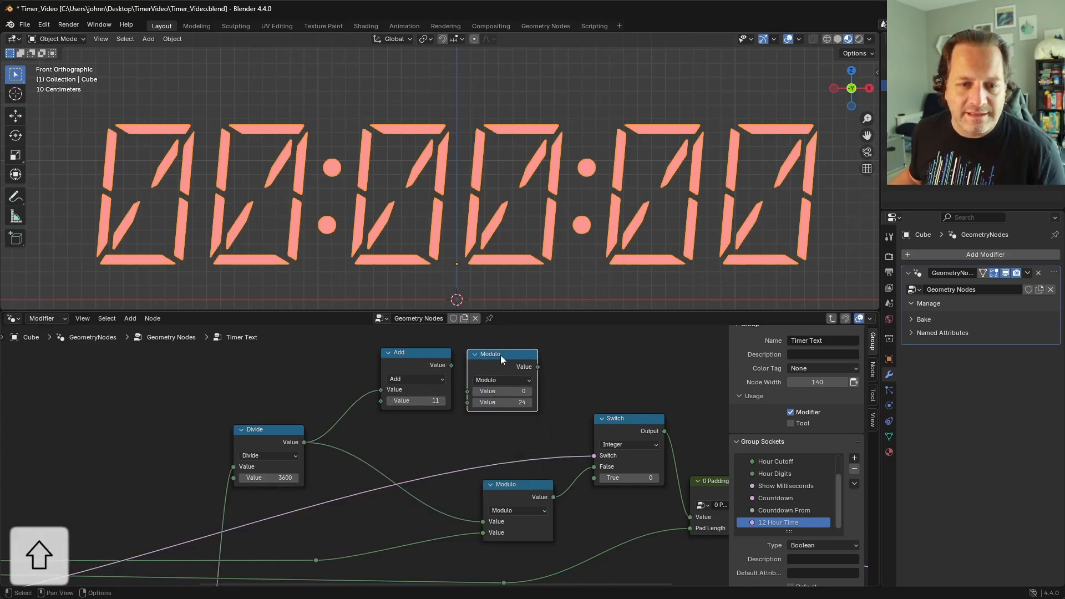
{"action": "left_click_drag", "start_coordinate": [452, 365], "coordinate": [494, 364]}
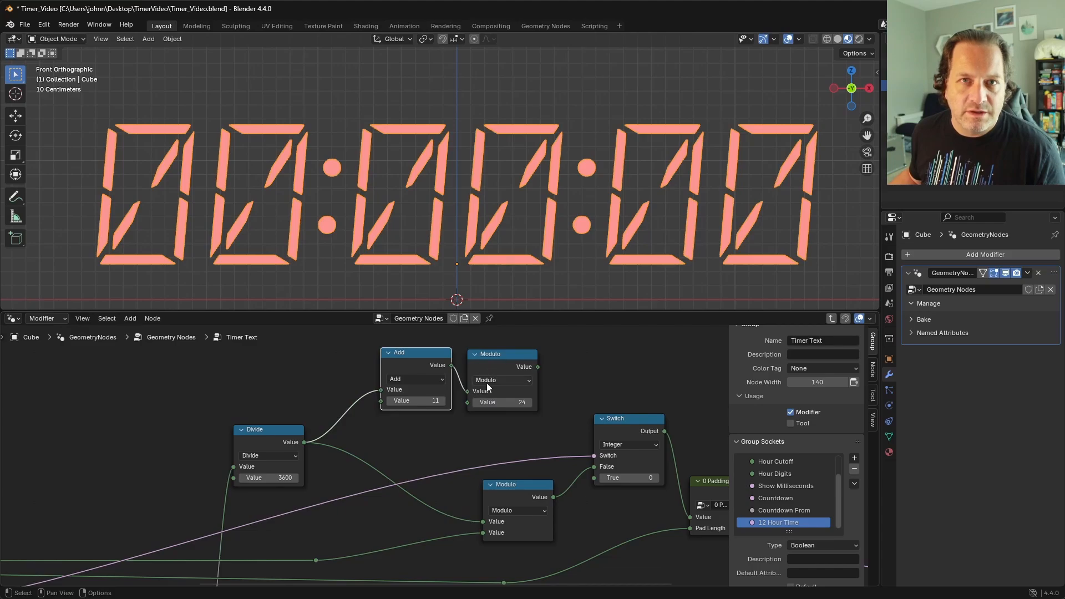
{"action": "double_click", "coordinate": [500, 402]}
{"action": "type", "text": "12"}
{"action": "key", "text": "Return"}
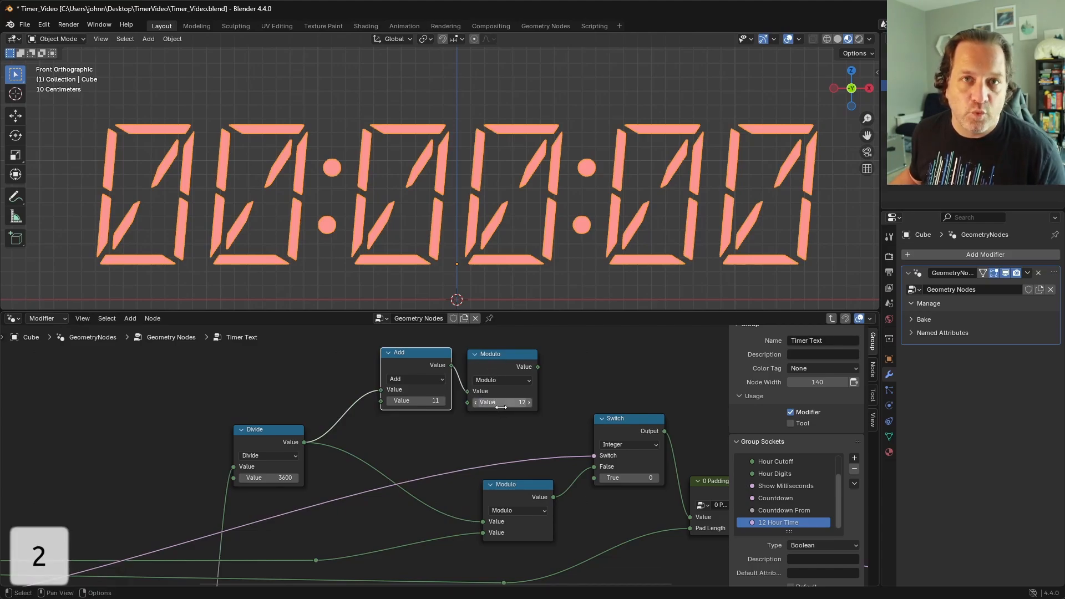
{"action": "key", "text": "g"}
{"action": "left_click", "coordinate": [499, 365]}
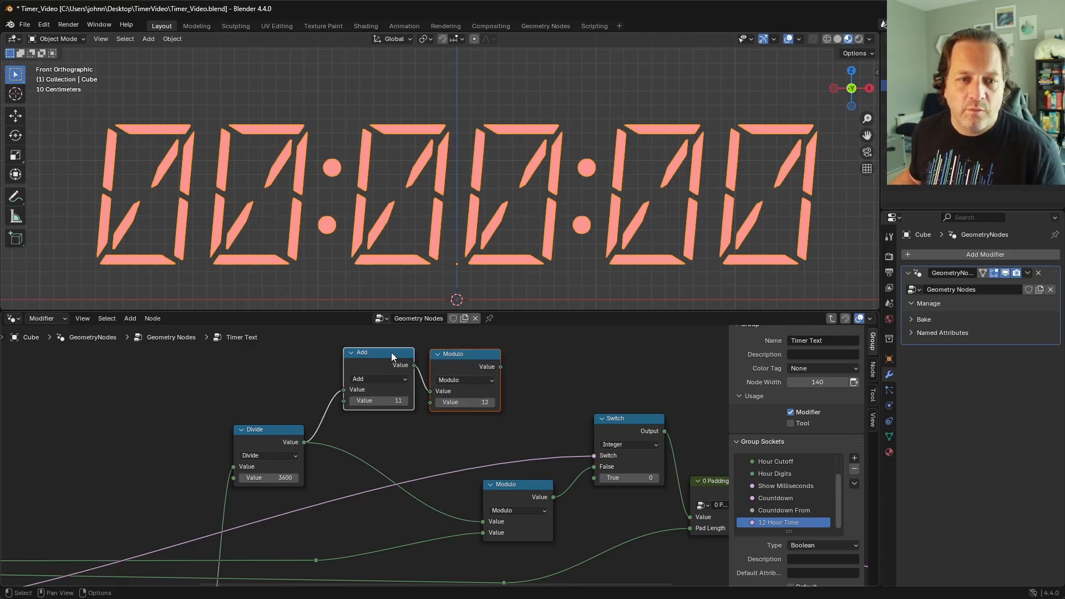
Step: Duplicate the Add node to follow the 12 Modulo and set the copy's second value to 1
{"action": "left_click", "coordinate": [392, 356]}
{"action": "key", "text": "shift+d"}
{"action": "left_click", "coordinate": [560, 354]}
{"action": "double_click", "coordinate": [552, 401]}
{"action": "type", "text": "a1"}
{"action": "key", "text": "Return"}
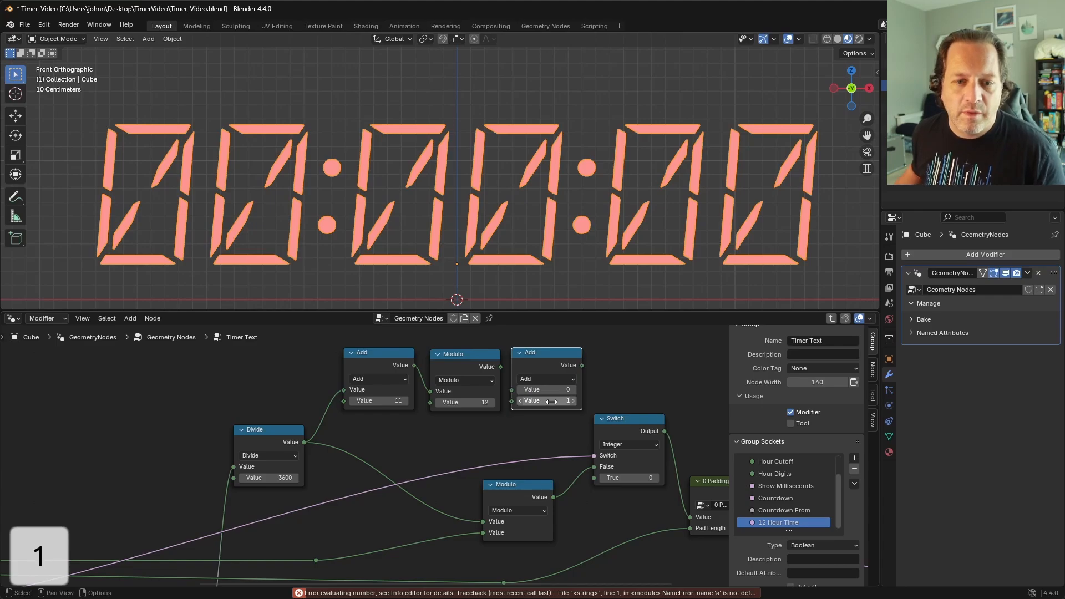
Step: Connect the 12 Modulo through the second Add node to the Switch's True input, and tidy the nodes' positions
{"action": "left_click", "coordinate": [611, 418]}
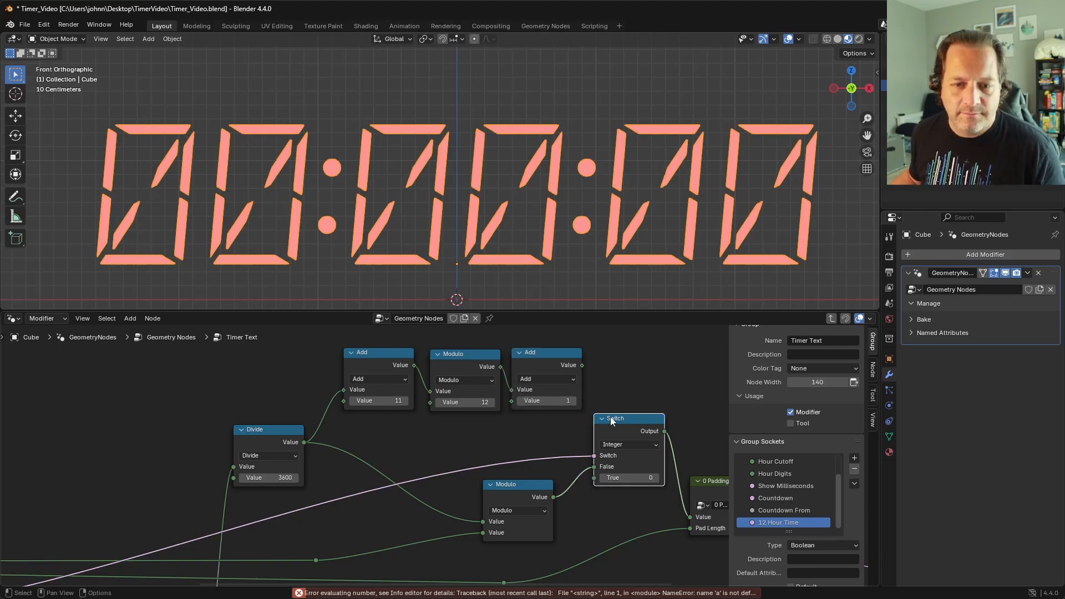
{"action": "left_click_drag", "start_coordinate": [611, 417], "coordinate": [620, 414]}
{"action": "left_click_drag", "start_coordinate": [579, 364], "coordinate": [603, 476]}
{"action": "left_click_drag", "start_coordinate": [572, 431], "coordinate": [365, 378]}
{"action": "key", "text": "g"}
{"action": "left_click", "coordinate": [361, 380]}
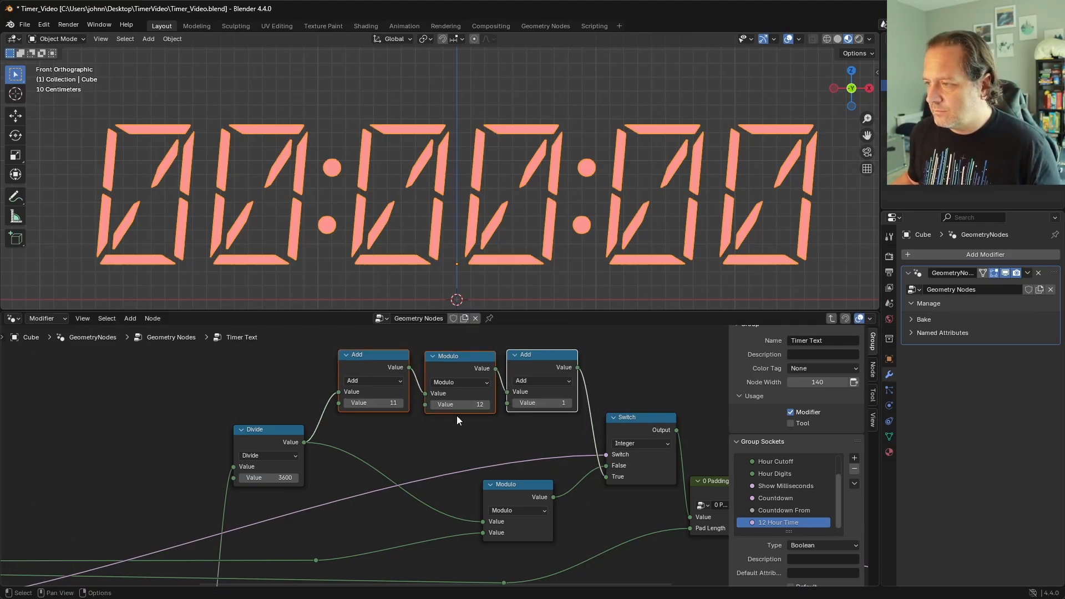
Step: Return to the parent node tree and enable 12 Hour Time on the Timer Text node
{"action": "left_click", "coordinate": [830, 319]}
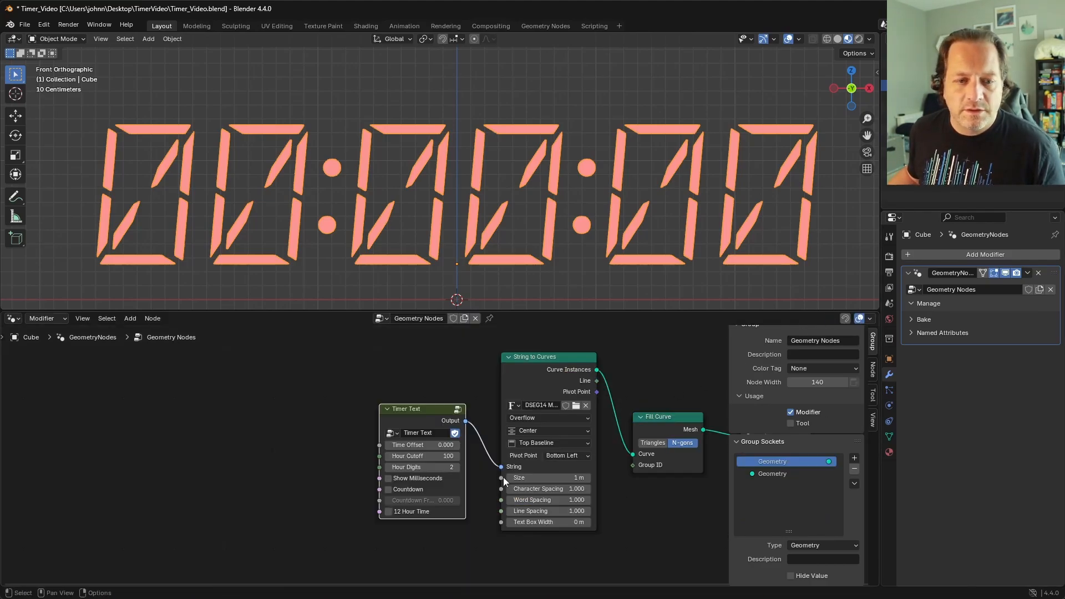
{"action": "left_click", "coordinate": [425, 512]}
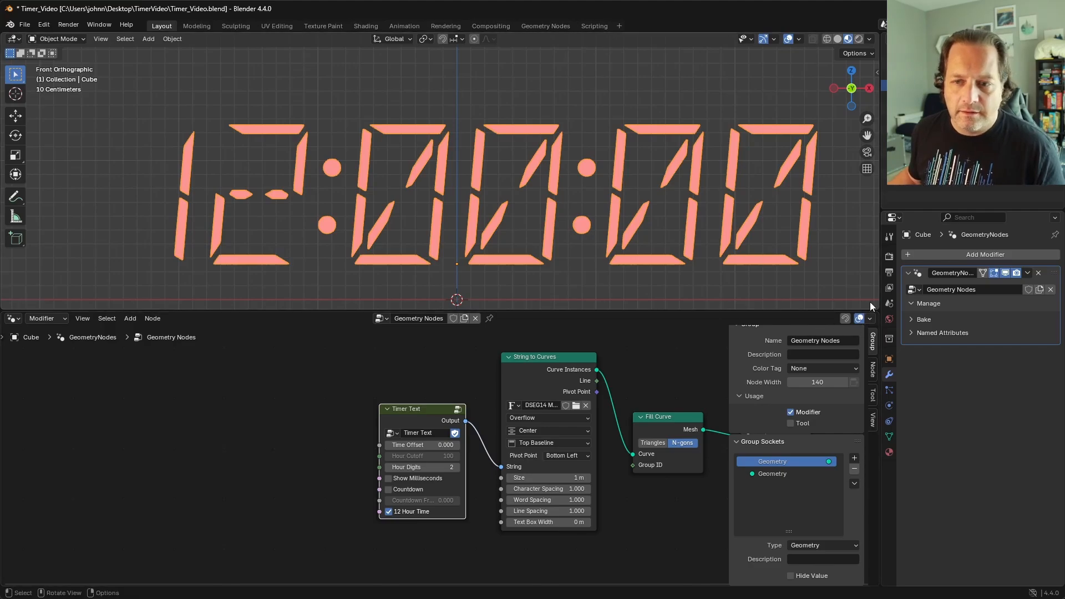
Step: Set the Timer Text node's Time Offset to 3600 and scrub it upward to test the hour rollover
{"action": "scroll", "coordinate": [427, 450], "scroll_direction": "down", "scroll_amount": 1}
{"action": "left_click", "coordinate": [409, 445]}
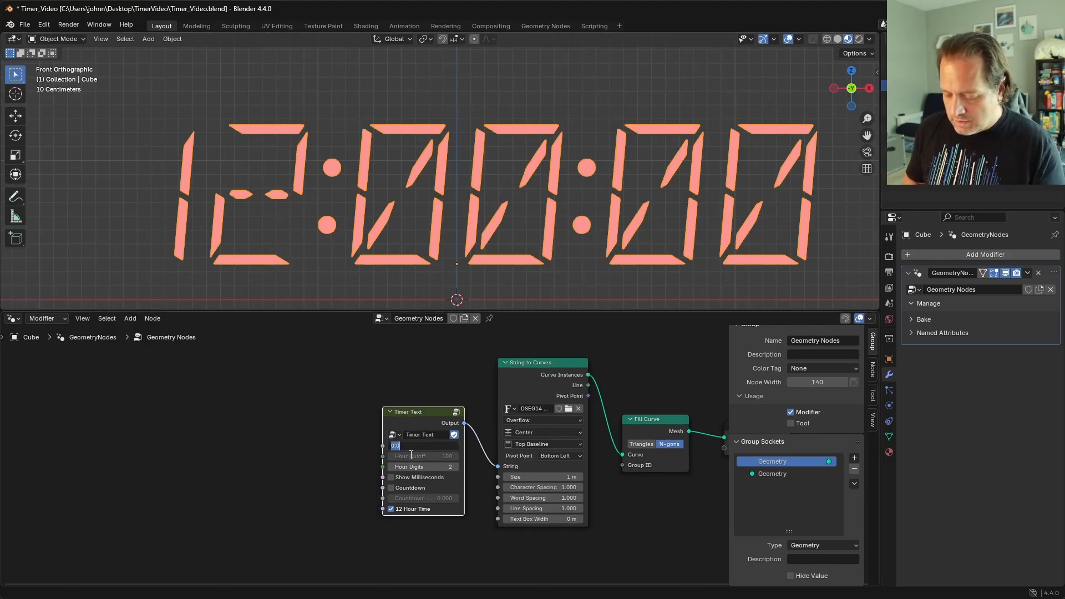
{"action": "type", "text": "3600"}
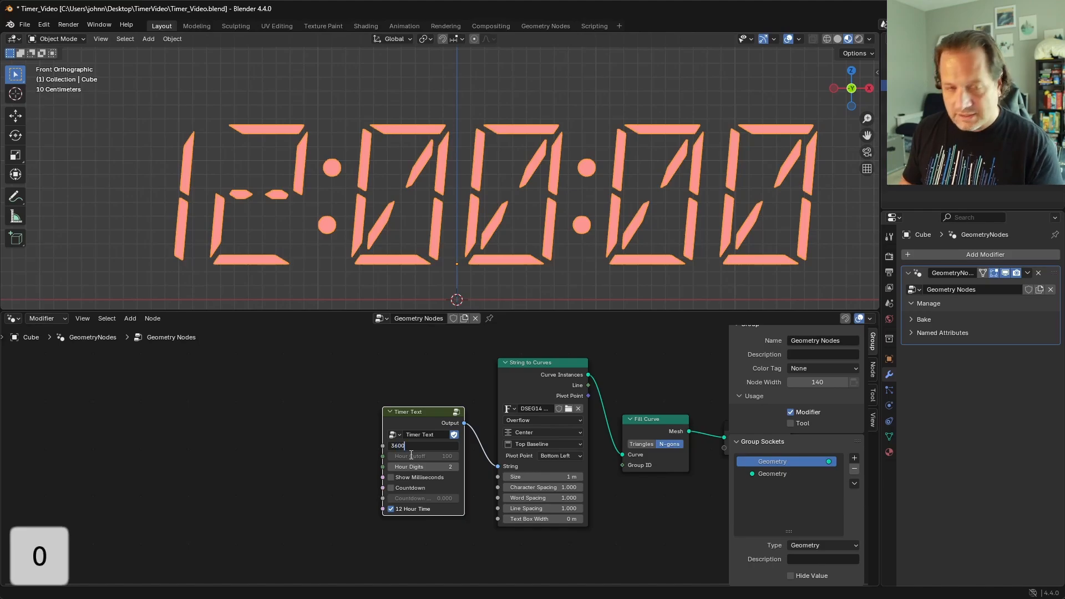
{"action": "key", "text": "Return"}
{"action": "mouse_move", "coordinate": [422, 446]}
{"action": "left_mouse_down"}
{"action": "mouse_move", "coordinate": [411, 446]}
{"action": "mouse_move", "coordinate": [437, 446]}
{"action": "left_mouse_up"}
{"action": "key", "text": "Escape"}
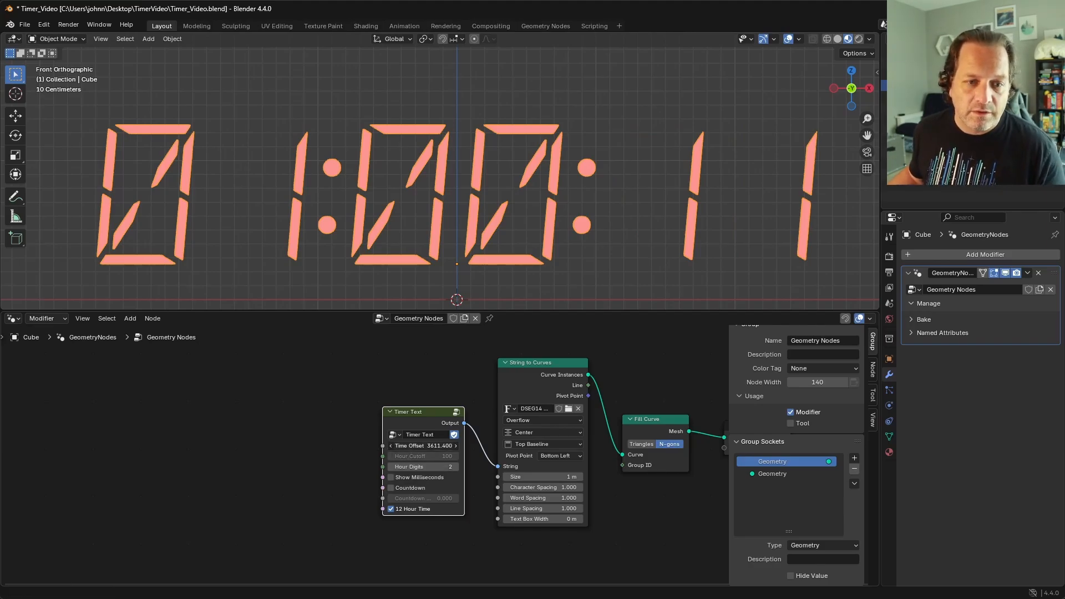
Step: Set the Time Offset to 12*3600, scrub it to 43208, and turn off 12 Hour Time
{"action": "left_click", "coordinate": [424, 446]}
{"action": "type", "text": "12"}
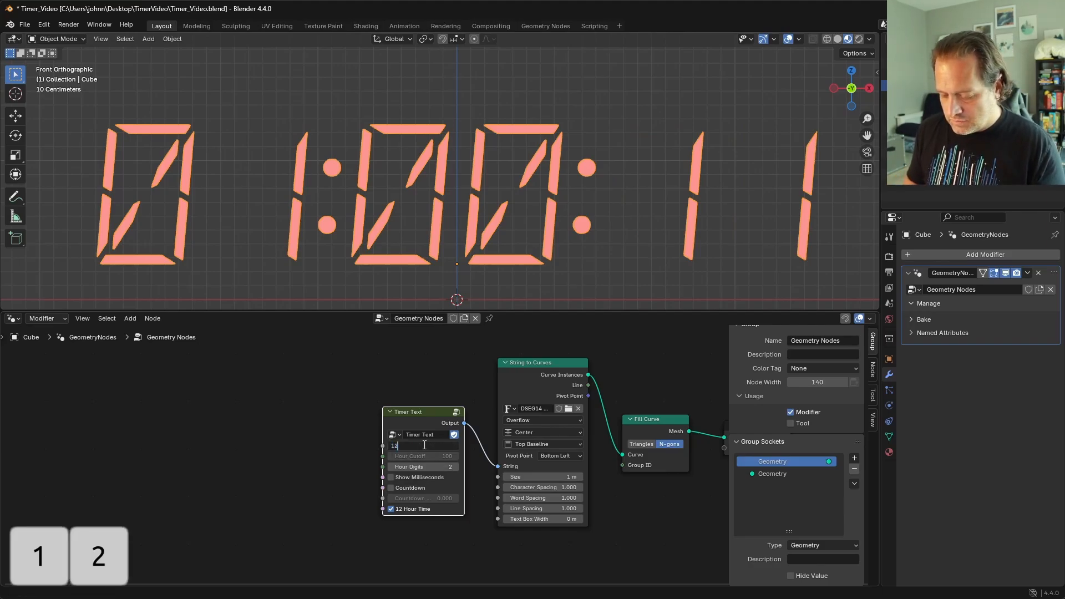
{"action": "type", "text": "*3600"}
{"action": "key", "text": "Return"}
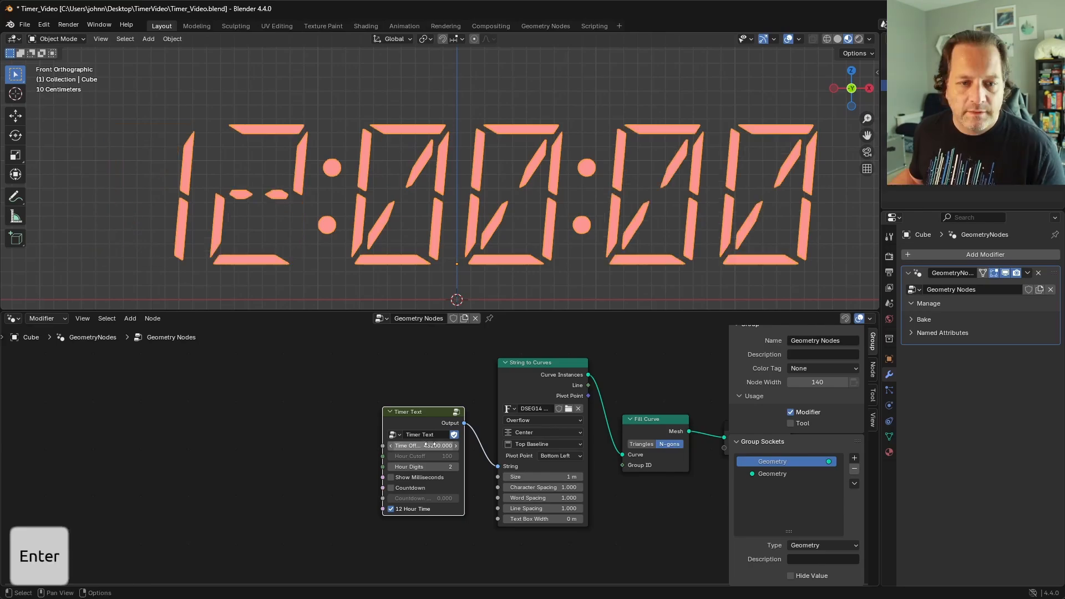
{"action": "left_click_drag", "start_coordinate": [425, 445], "coordinate": [468, 445]}
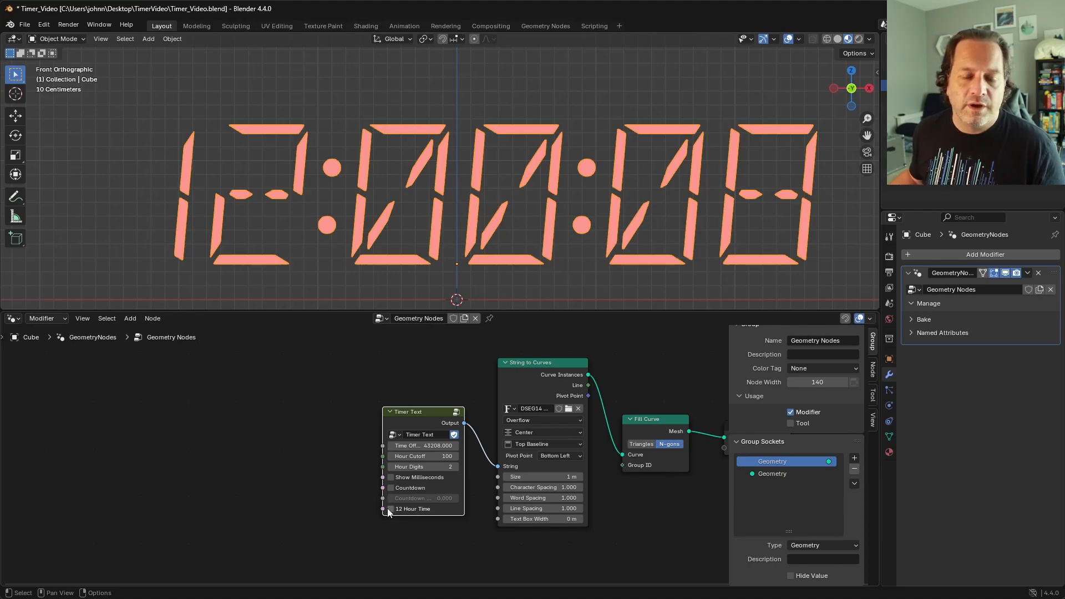
Step: Scrub the Timer Text node's Time Offset back, reset it to 0, and scrub it upward from there
{"action": "scroll", "coordinate": [407, 483], "scroll_direction": "up", "scroll_amount": 1}
{"action": "scroll", "coordinate": [440, 457], "scroll_direction": "up", "scroll_amount": 2}
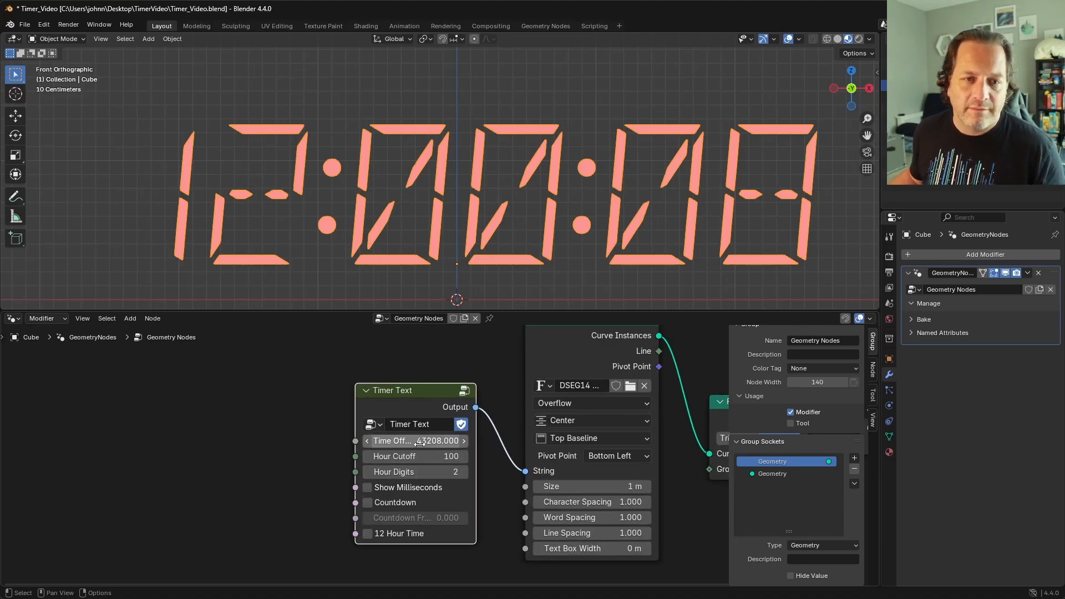
{"action": "left_click_drag", "start_coordinate": [423, 445], "coordinate": [388, 445]}
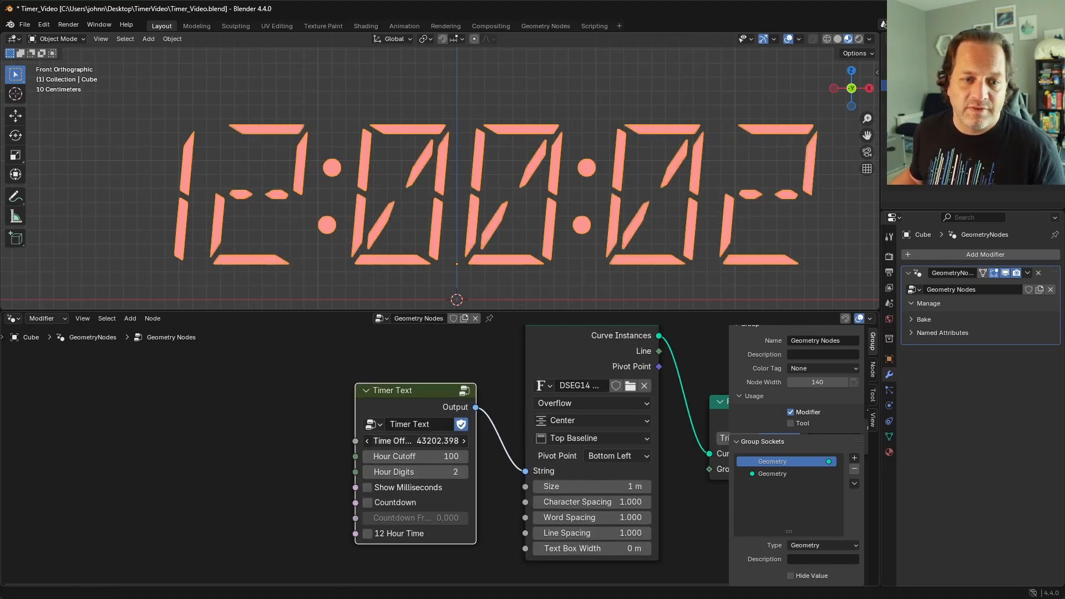
{"action": "double_click", "coordinate": [423, 441]}
{"action": "type", "text": "0"}
{"action": "key", "text": "Return"}
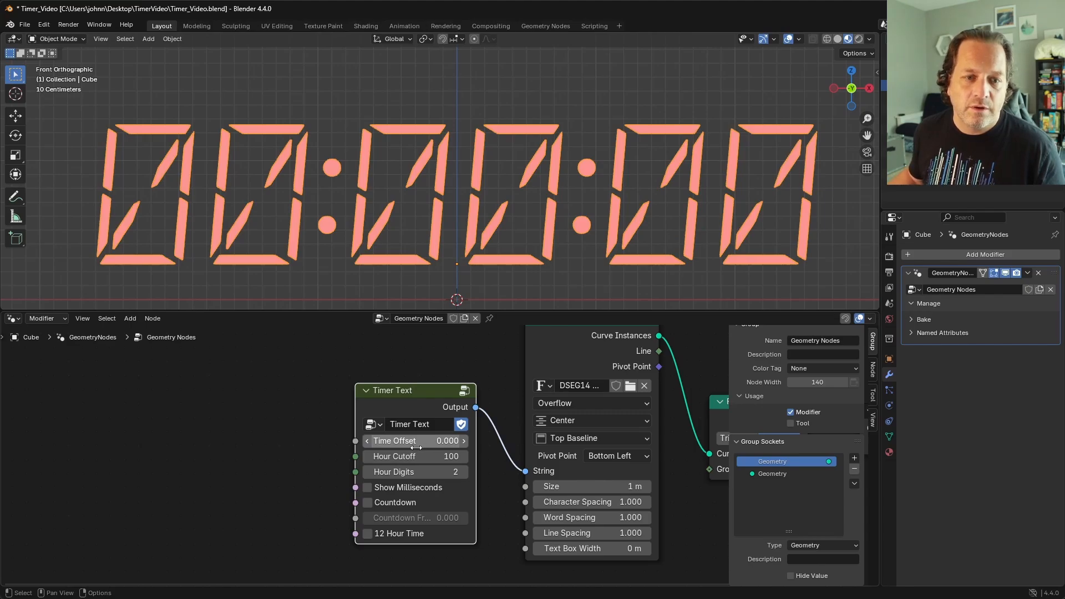
{"action": "left_click_drag", "start_coordinate": [388, 440], "coordinate": [667, 439]}
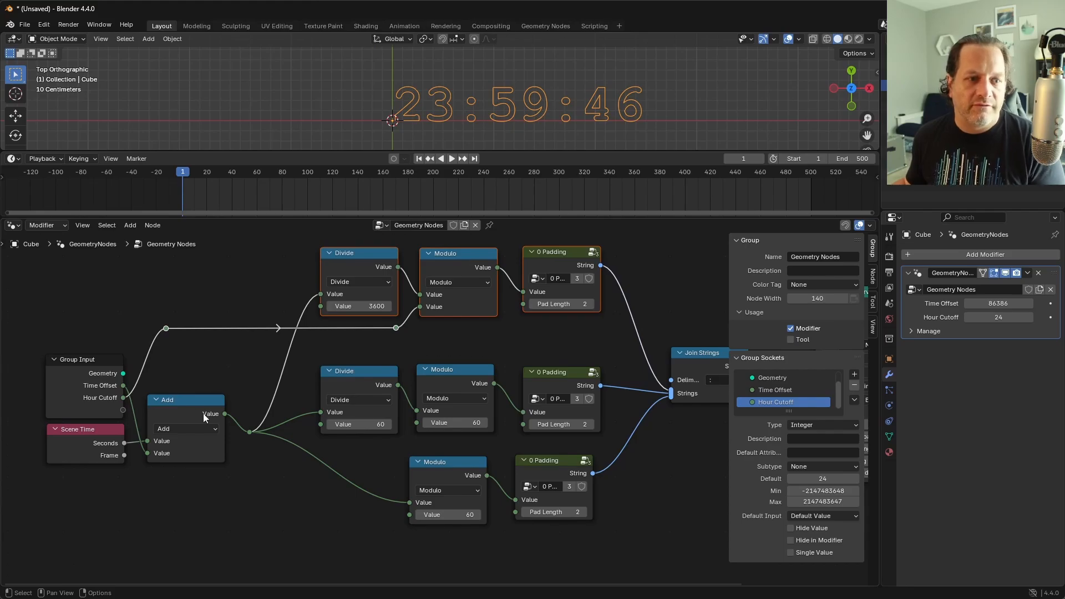
Step: Move the Pad Length link's reroute back near the Group Input and rename that group input Hour Digits
{"action": "key", "text": "g"}
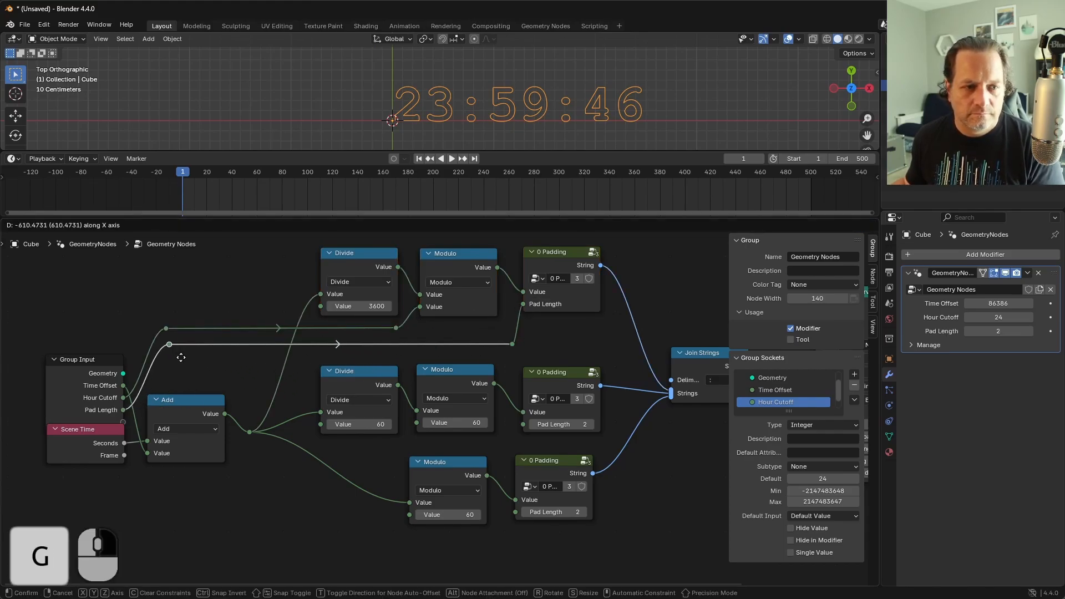
{"action": "double_click", "coordinate": [785, 403]}
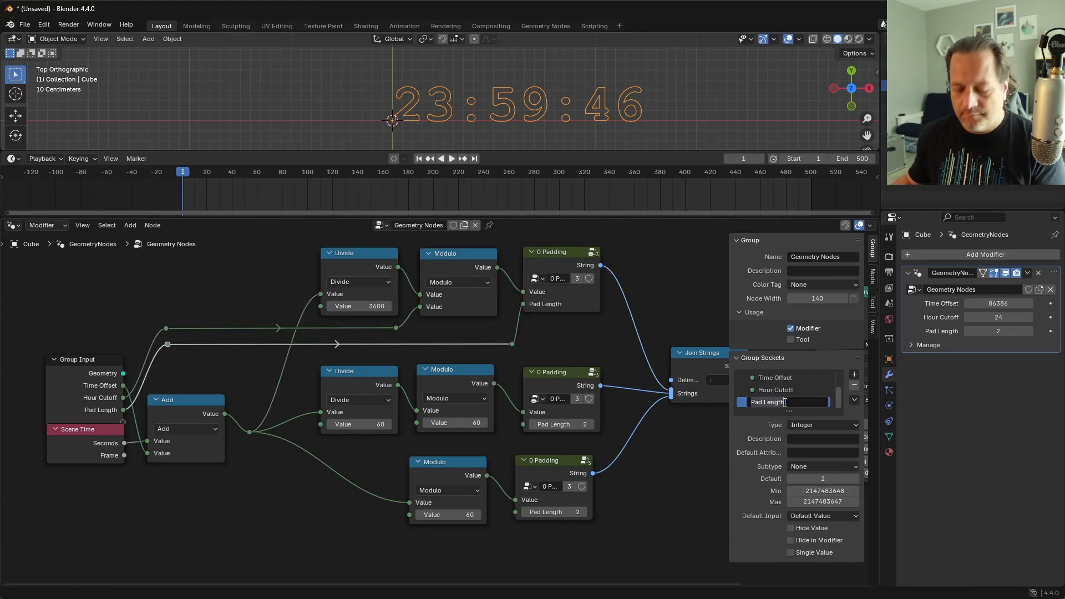
{"action": "type", "text": "Hour Max"}
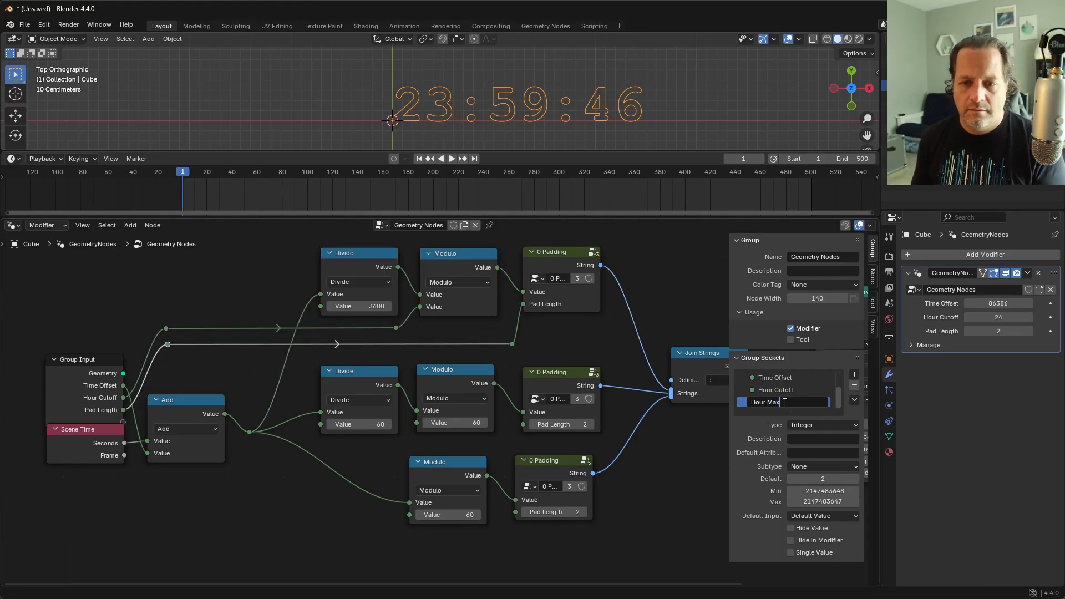
{"action": "key", "text": "BackSpace"}
{"action": "key", "text": "BackSpace"}
{"action": "key", "text": "BackSpace"}
{"action": "key", "text": "BackSpace"}
{"action": "key", "text": "BackSpace"}
{"action": "key", "text": "BackSpace"}
{"action": "key", "text": "BackSpace"}
{"action": "key", "text": "BackSpace"}
{"action": "type", "text": "Hour Digits"}
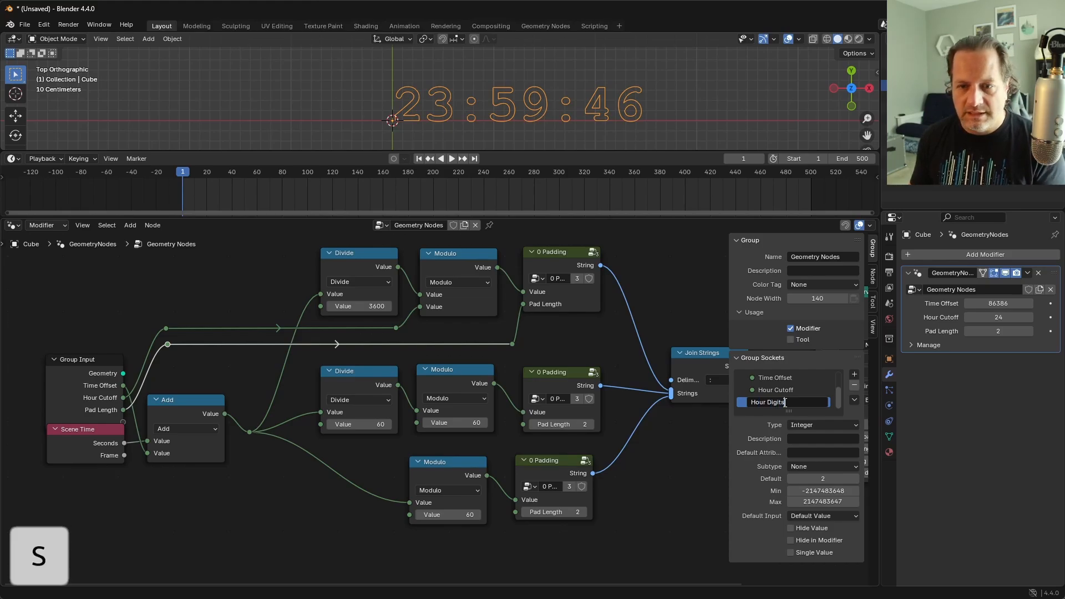
{"action": "key", "text": "Return"}
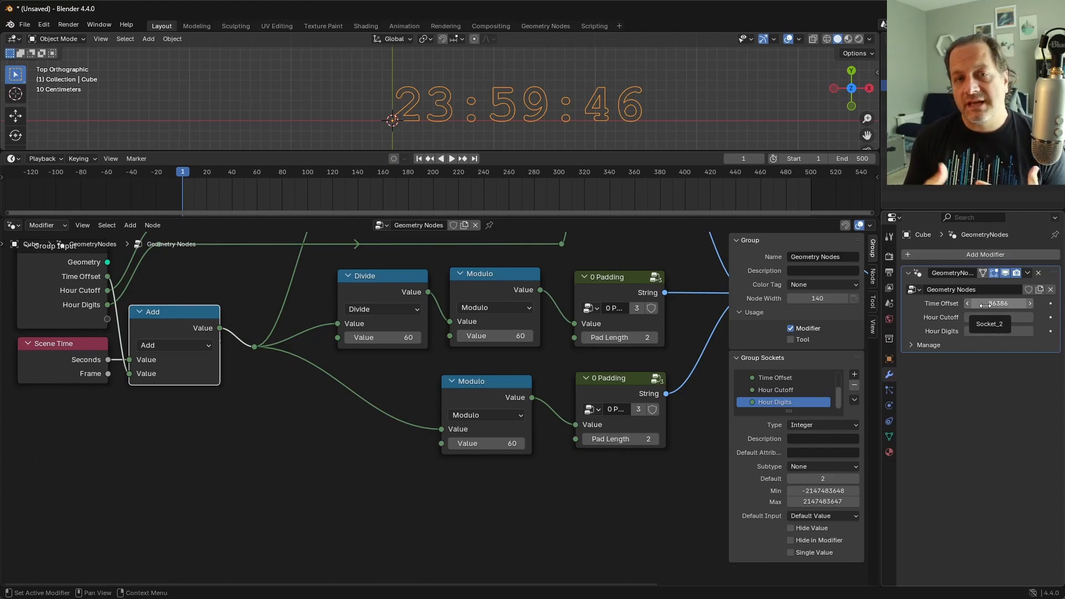
Step: Nudge the Add node away from Scene Time and change the Time Offset group input's type to Float
{"action": "left_click_drag", "start_coordinate": [167, 327], "coordinate": [179, 328]}
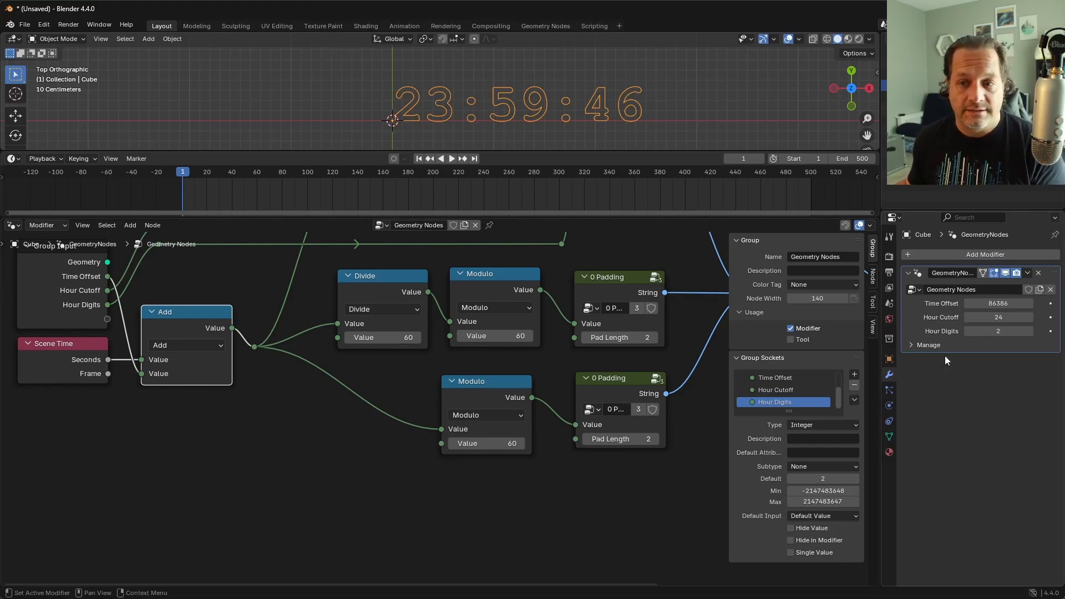
{"action": "left_click", "coordinate": [796, 380]}
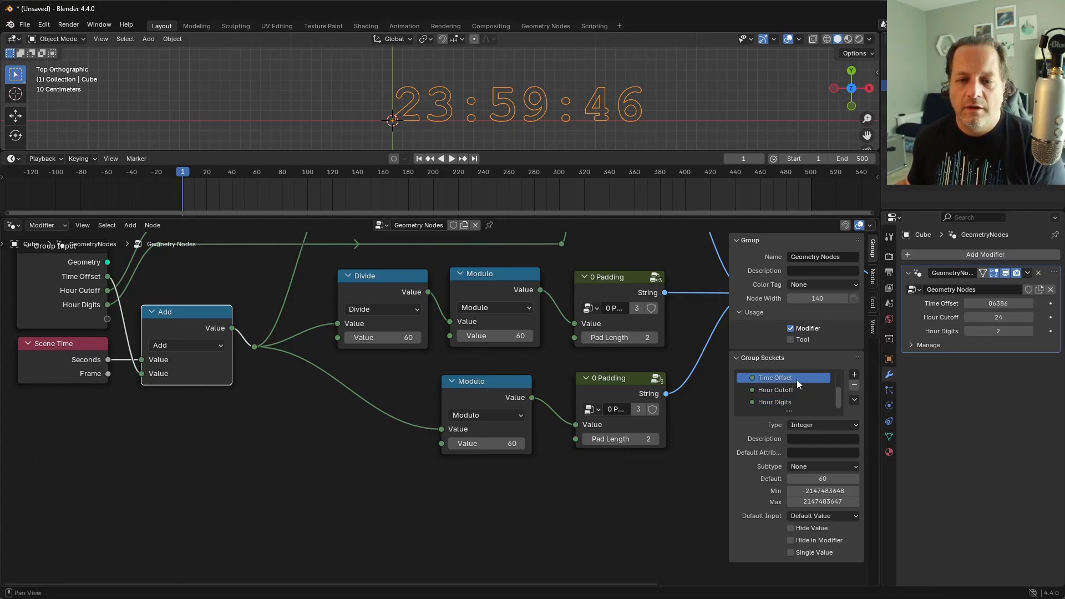
{"action": "left_click", "coordinate": [824, 425]}
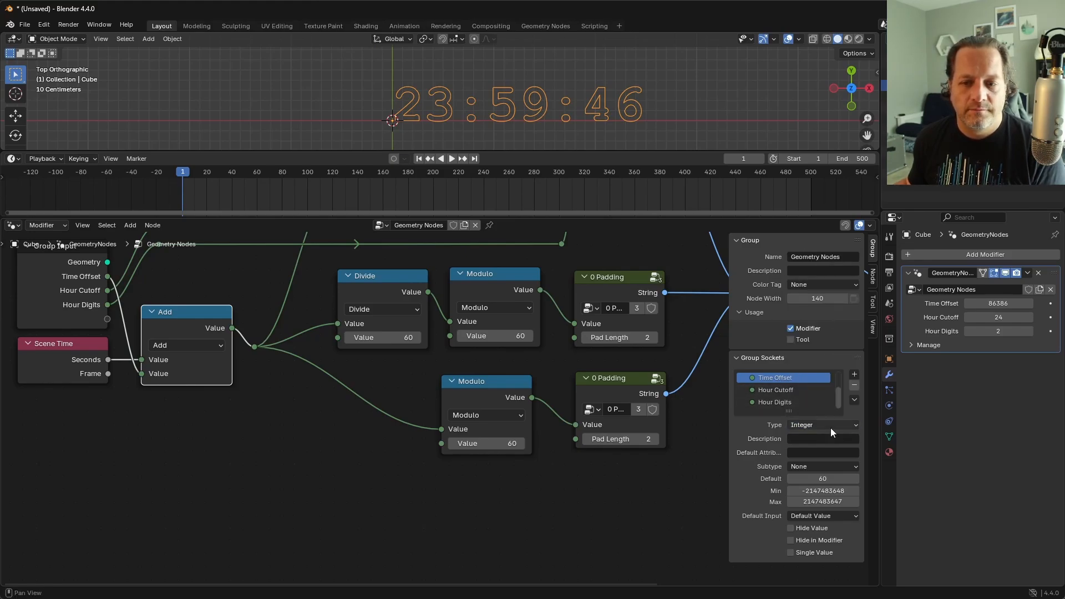
{"action": "left_click", "coordinate": [831, 428]}
{"action": "left_click", "coordinate": [809, 237]}
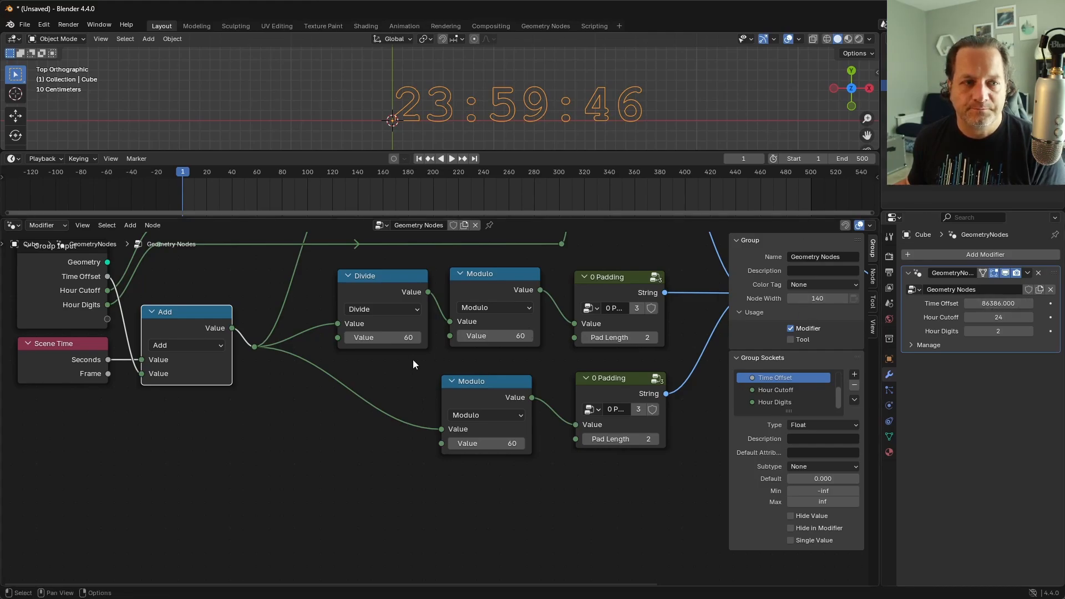
Step: Add a float Math node set to Add directly below the existing integer Add node
{"action": "scroll", "coordinate": [405, 368], "scroll_direction": "up", "scroll_amount": 6}
{"action": "middle_click_drag", "start_coordinate": [228, 363], "coordinate": [443, 379], "text": "shift"}
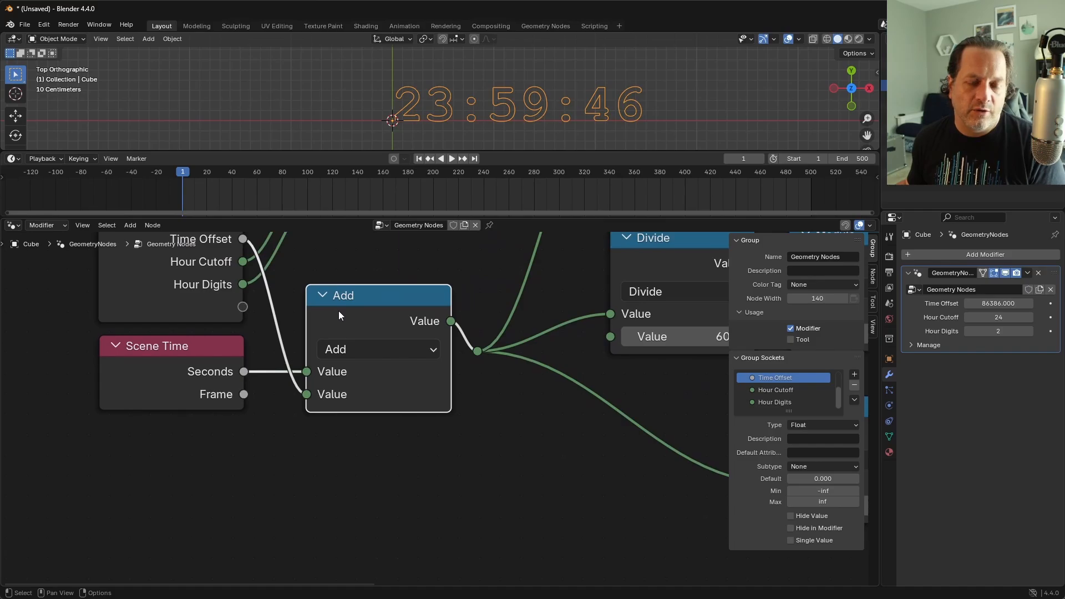
{"action": "scroll", "coordinate": [362, 321], "scroll_direction": "down", "scroll_amount": 3}
{"action": "mouse_move", "coordinate": [318, 403]}
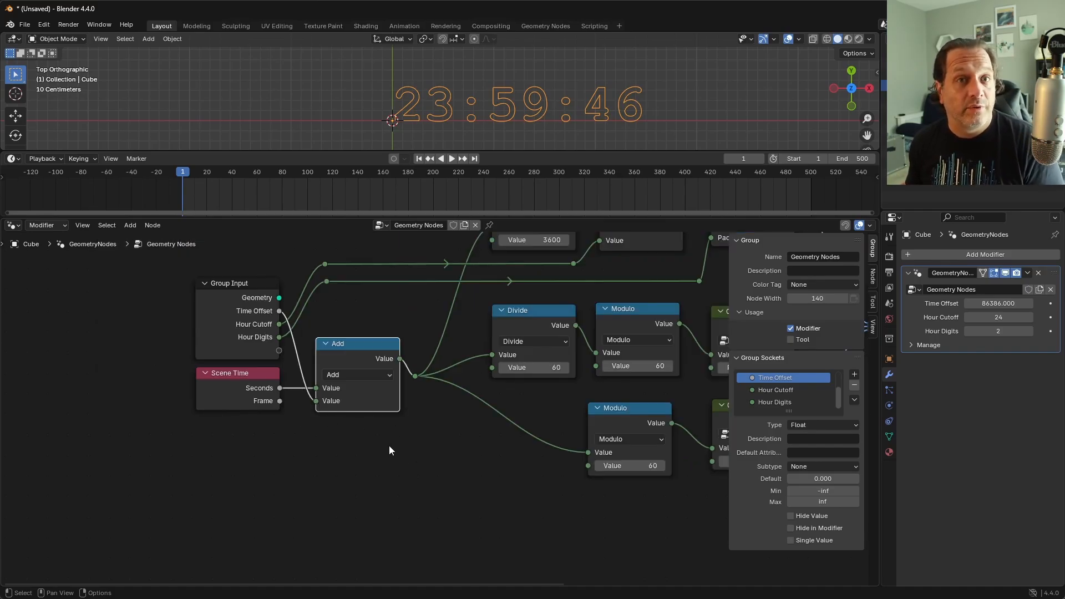
{"action": "left_click", "coordinate": [371, 441]}
{"action": "key", "text": "shift+a"}
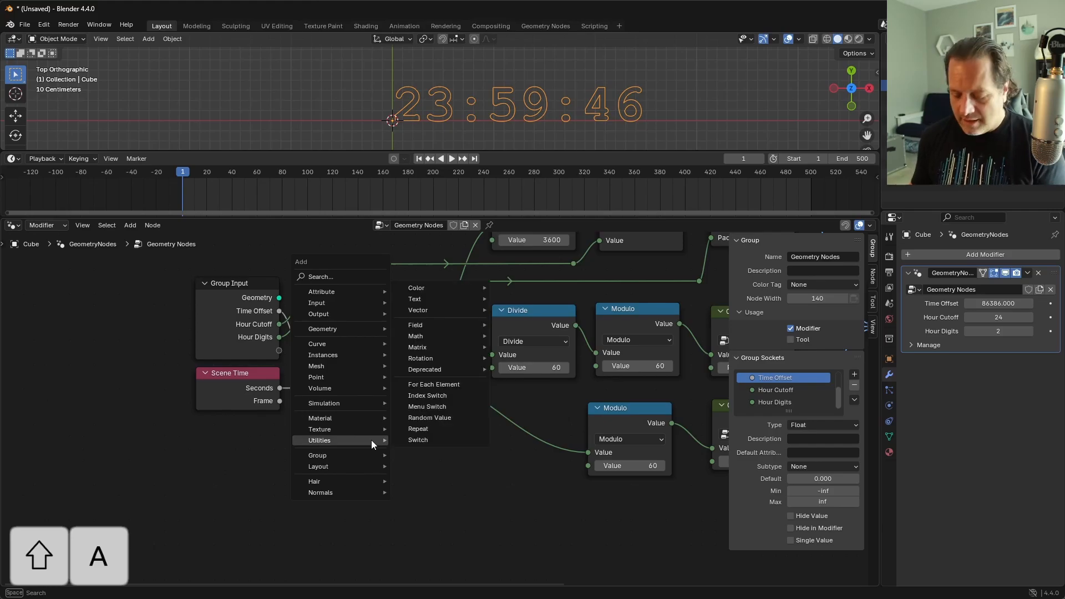
{"action": "type", "text": "m"}
{"action": "key", "text": "Return"}
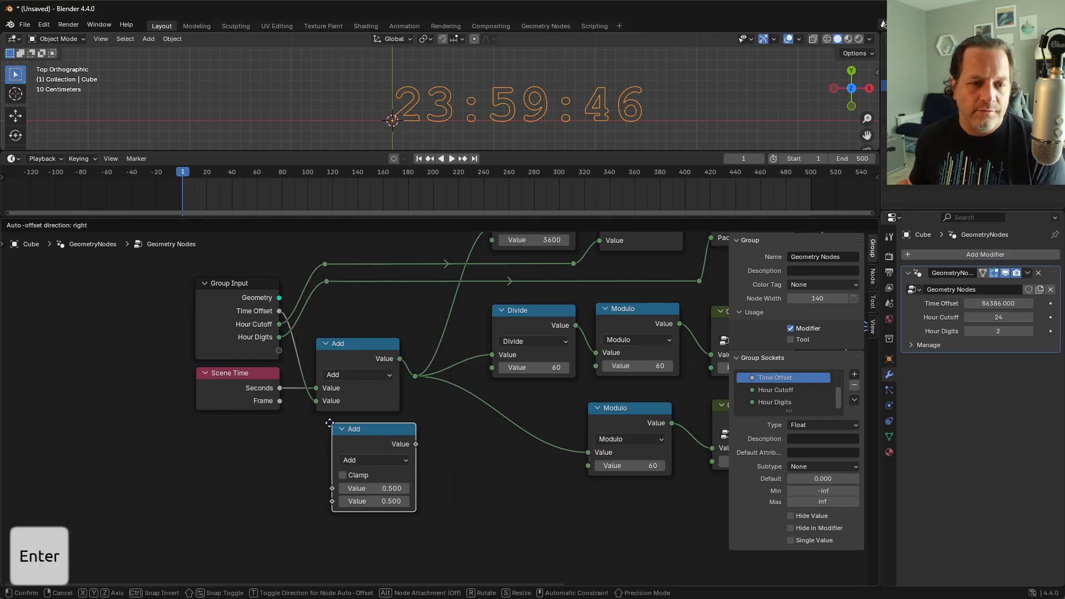
{"action": "left_click", "coordinate": [325, 428]}
Step: Rewire Time Offset, Seconds and the output reroute to the float Add node, delete the integer Add, and move the new node into its place
{"action": "left_click_drag", "start_coordinate": [317, 401], "coordinate": [319, 503]}
{"action": "left_click_drag", "start_coordinate": [407, 447], "coordinate": [415, 377]}
{"action": "left_click", "coordinate": [371, 350]}
{"action": "key", "text": "x"}
{"action": "left_click_drag", "start_coordinate": [366, 440], "coordinate": [354, 346]}
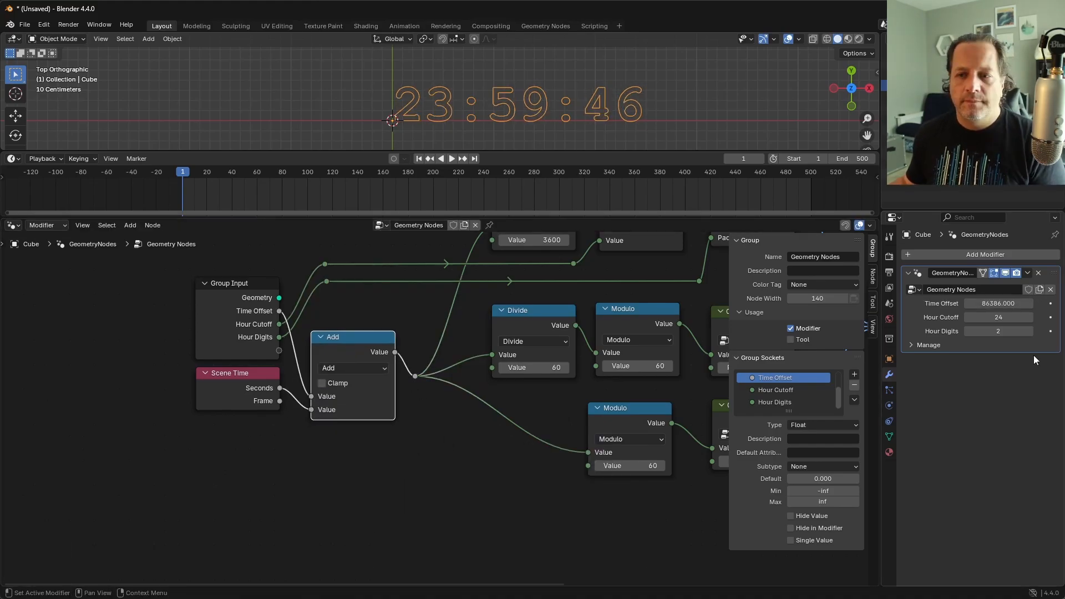
Step: Set the modifier's Time Offset to the fractional value 86386.562
{"action": "double_click", "coordinate": [1015, 305]}
{"action": "key", "text": "BackSpace"}
{"action": "type", "text": "56"}
{"action": "key", "text": "Return"}
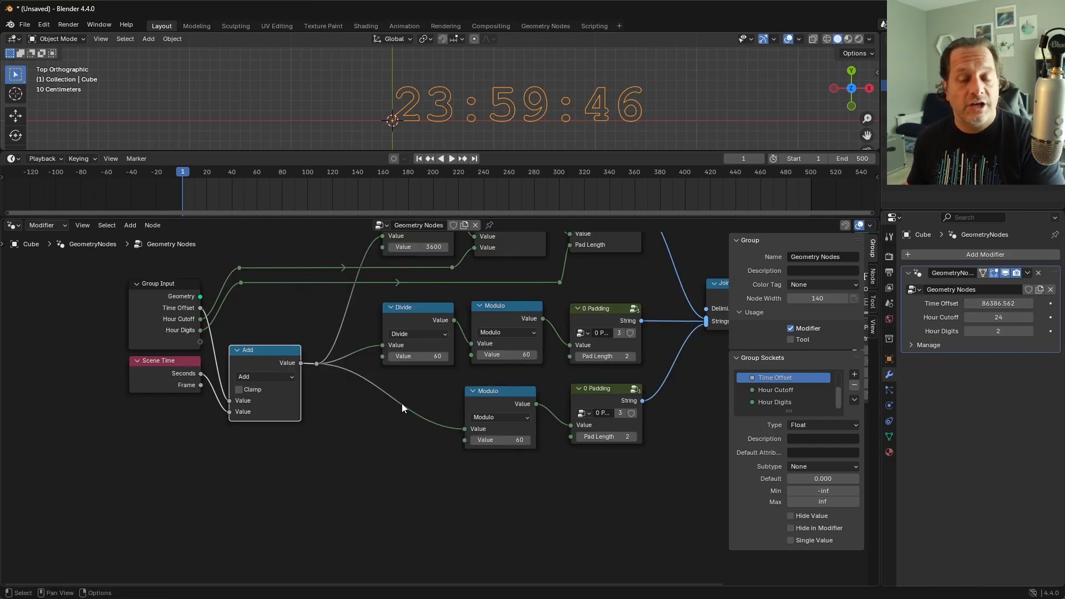
Step: Add a Math node set to Fraction, linked from the float Add node's output, and place it below the seconds Modulo row
{"action": "left_click_drag", "start_coordinate": [299, 359], "coordinate": [298, 360]}
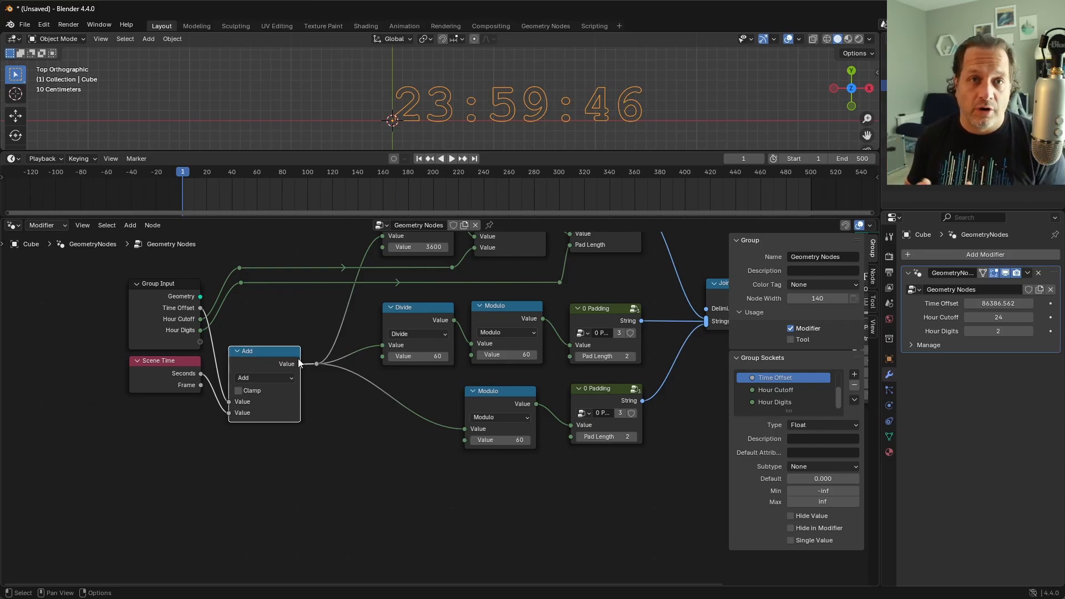
{"action": "left_click_drag", "start_coordinate": [298, 359], "coordinate": [414, 519]}
{"action": "type", "text": "m"}
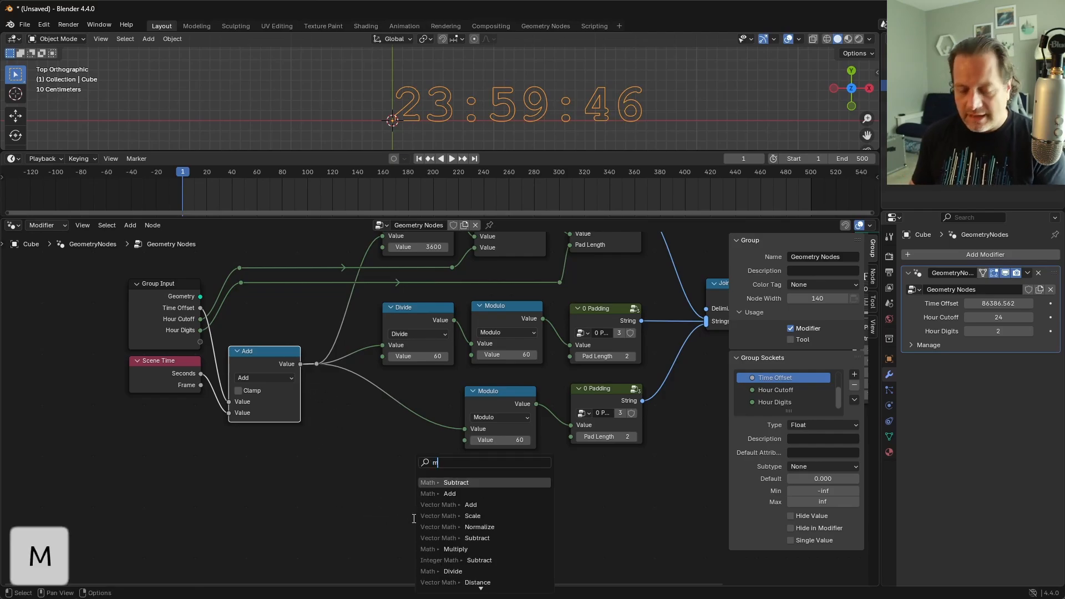
{"action": "type", "text": "ath fr"}
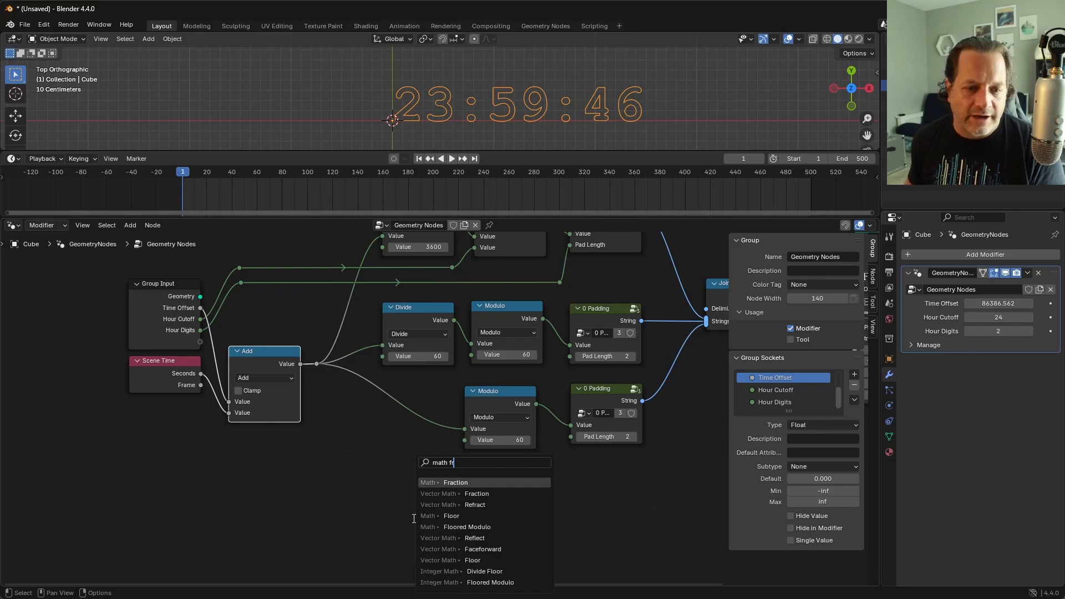
{"action": "key", "text": "Return"}
{"action": "left_click", "coordinate": [391, 498]}
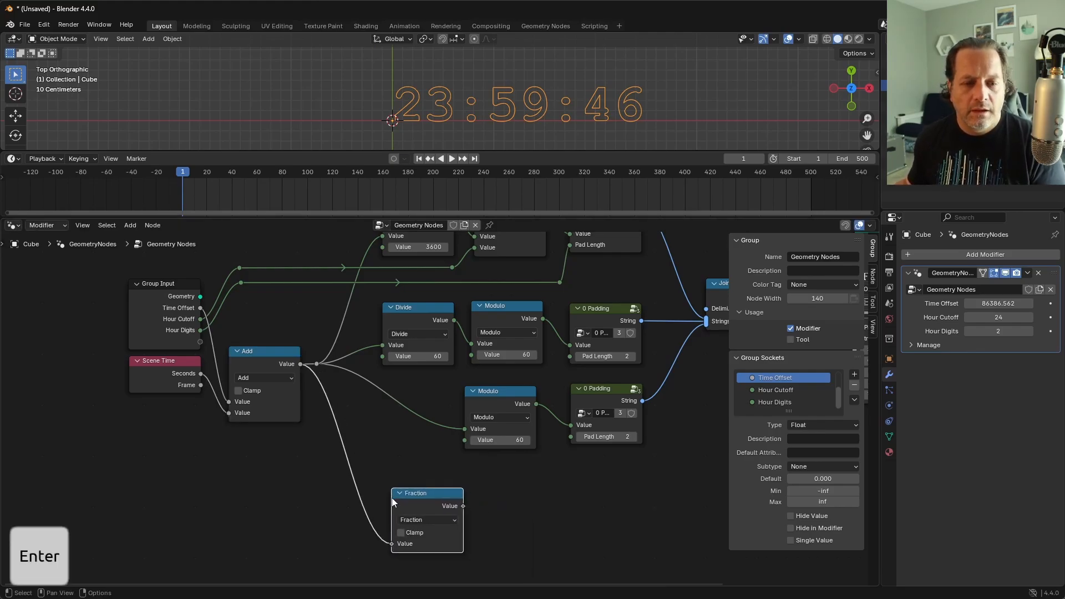
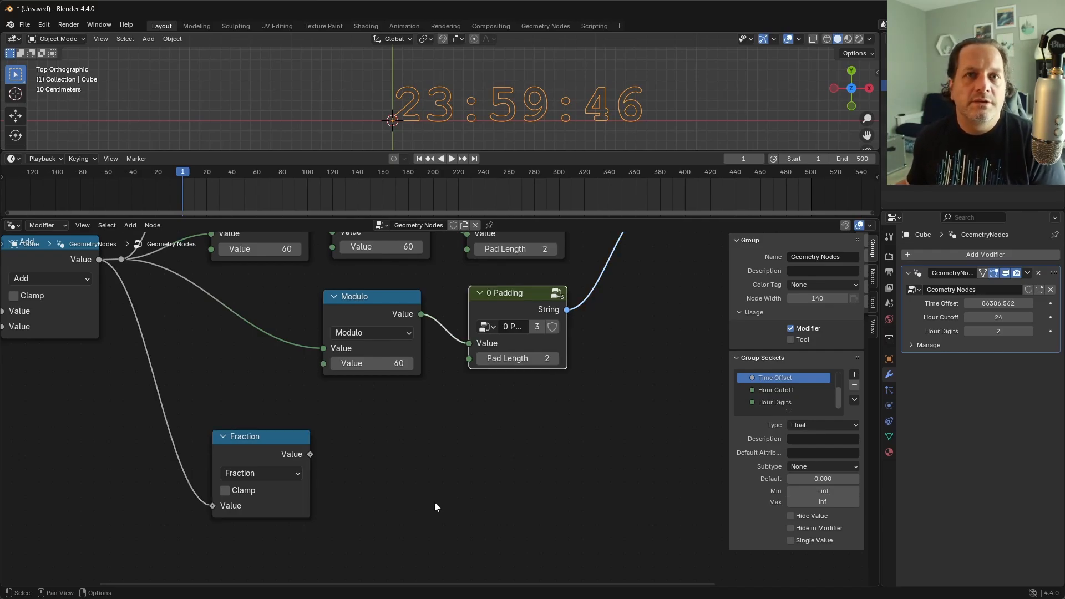
Step: Nudge the Fraction node and the seconds row's 0 Padding node to tidy the layout
{"action": "left_click_drag", "start_coordinate": [265, 442], "coordinate": [257, 442]}
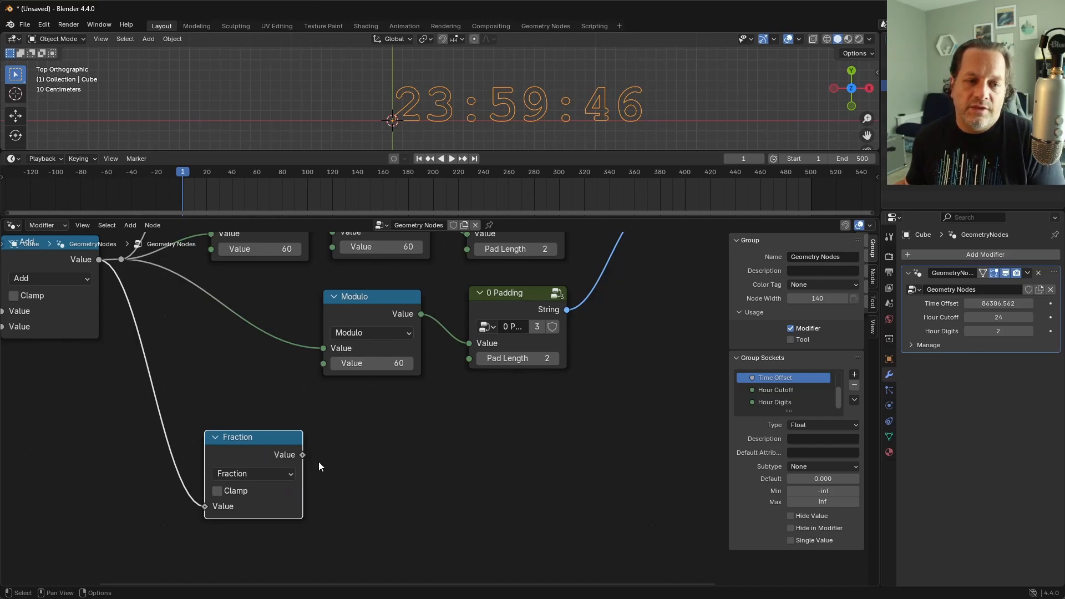
{"action": "mouse_move", "coordinate": [302, 455]}
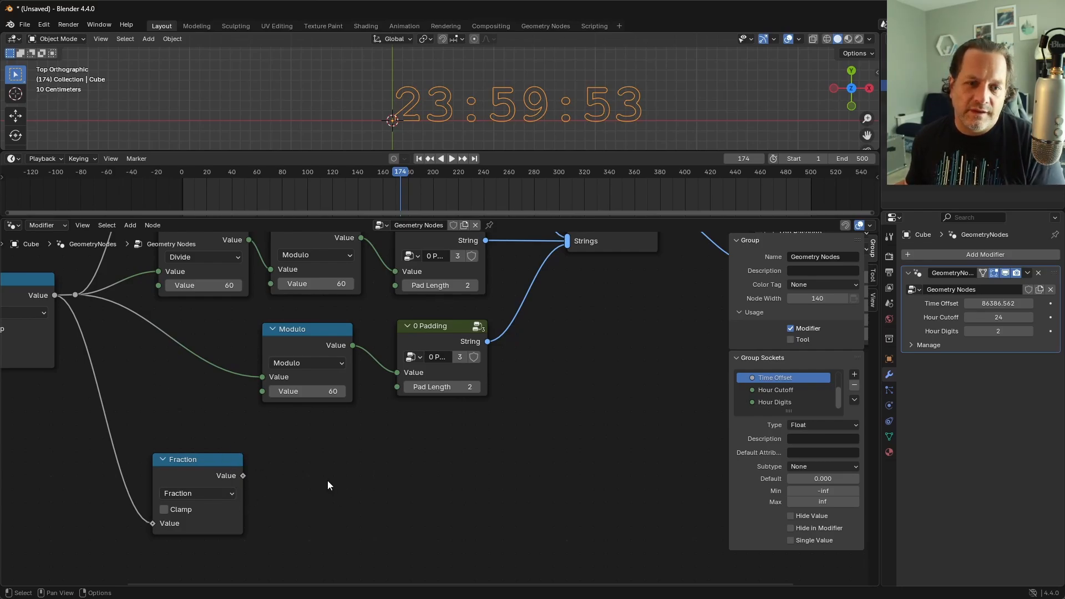
{"action": "left_click_drag", "start_coordinate": [427, 327], "coordinate": [427, 331]}
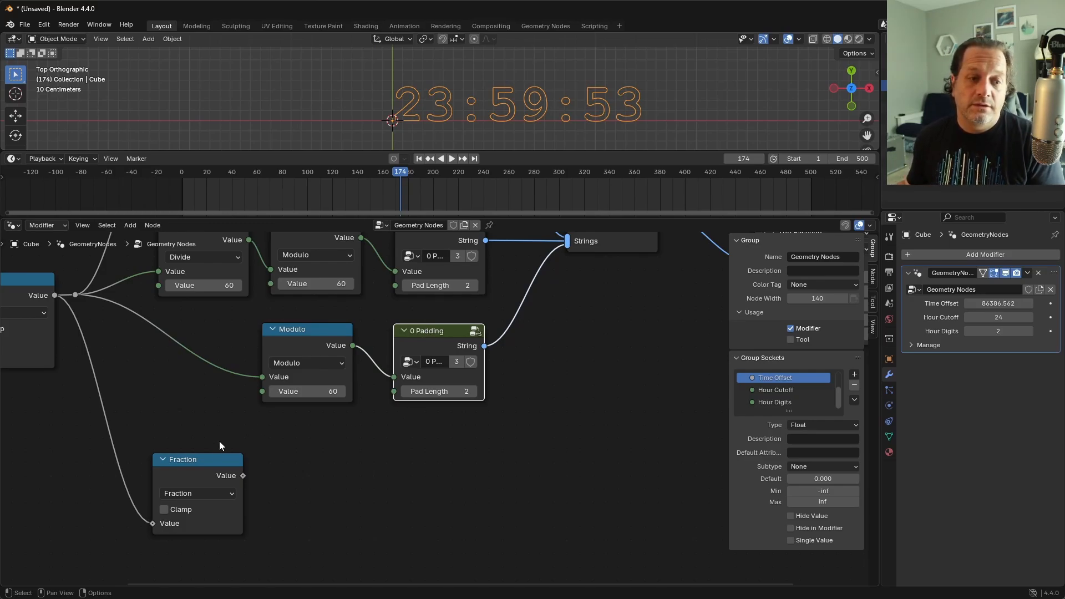
{"action": "left_click_drag", "start_coordinate": [211, 462], "coordinate": [211, 449]}
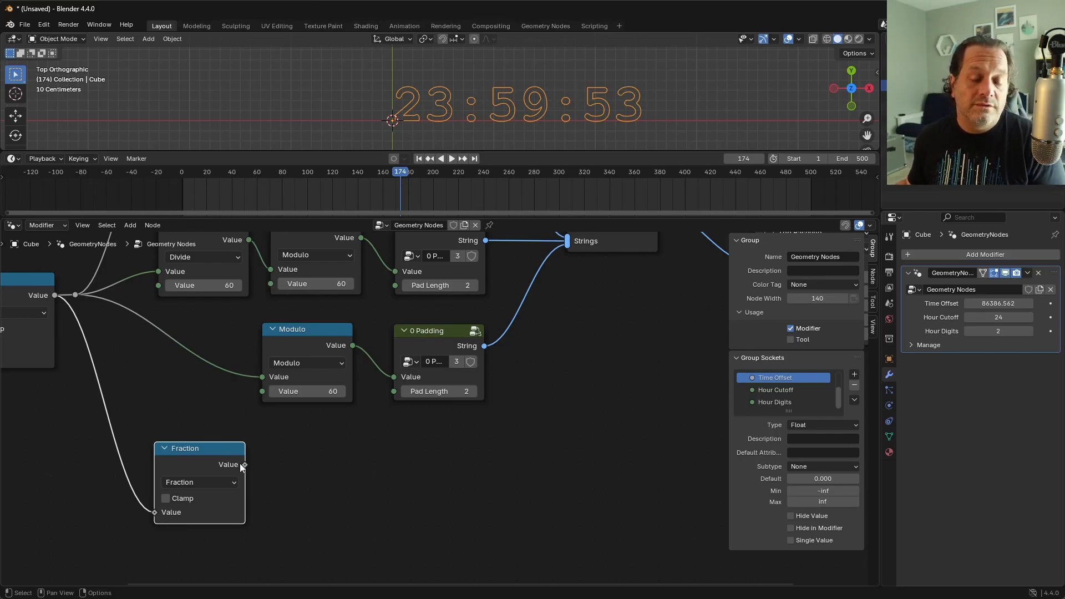
Step: Duplicate the Fraction node beside itself, set the copy to Multiply by 1000, and feed it from Fraction's output
{"action": "left_click_drag", "start_coordinate": [215, 454], "coordinate": [276, 514]}
{"action": "key", "text": "shift+d"}
{"action": "left_click", "coordinate": [354, 455]}
{"action": "left_click", "coordinate": [322, 484]}
{"action": "key", "text": "m"}
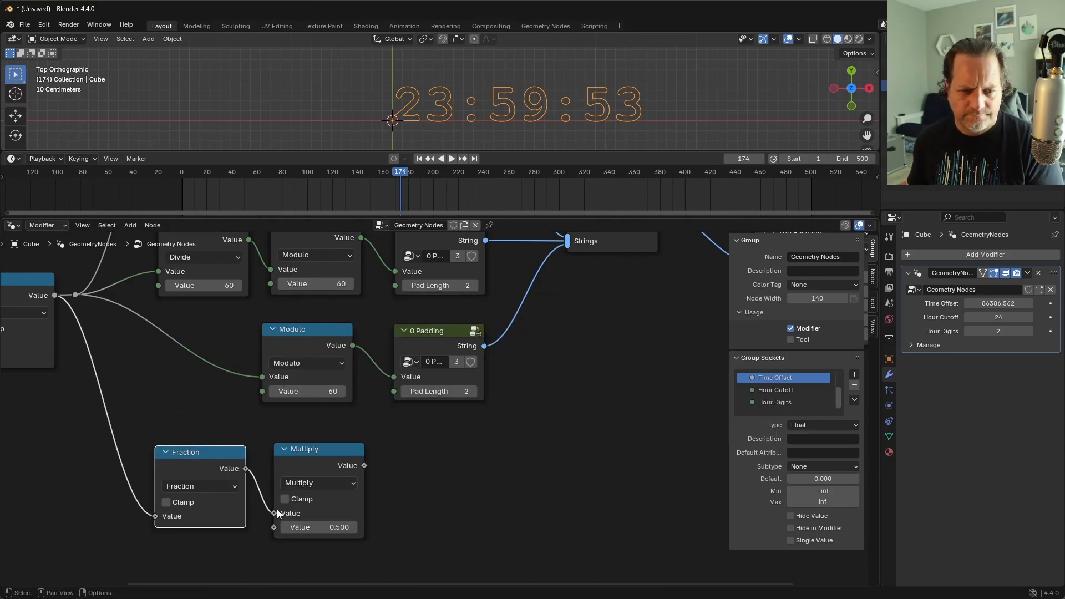
{"action": "left_click", "coordinate": [310, 528]}
{"action": "type", "text": "1000"}
{"action": "key", "text": "Return"}
{"action": "left_click_drag", "start_coordinate": [316, 455], "coordinate": [312, 447]}
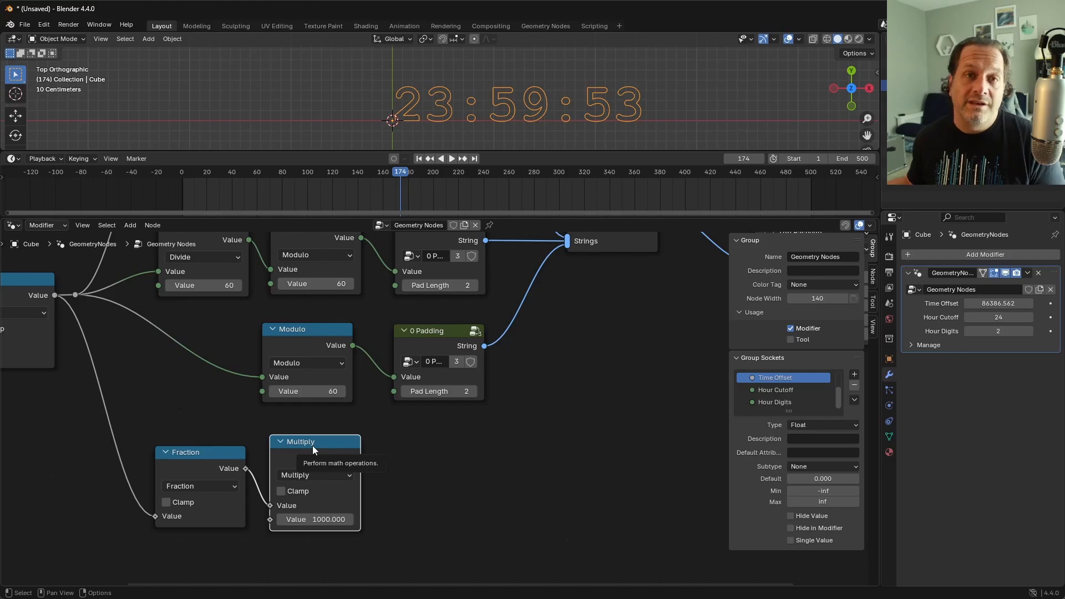
Step: Duplicate the seconds 0 Padding node after Multiply, connect Multiply to its Value, and set Pad Length to 3
{"action": "scroll", "coordinate": [428, 411], "scroll_direction": "down", "scroll_amount": 2}
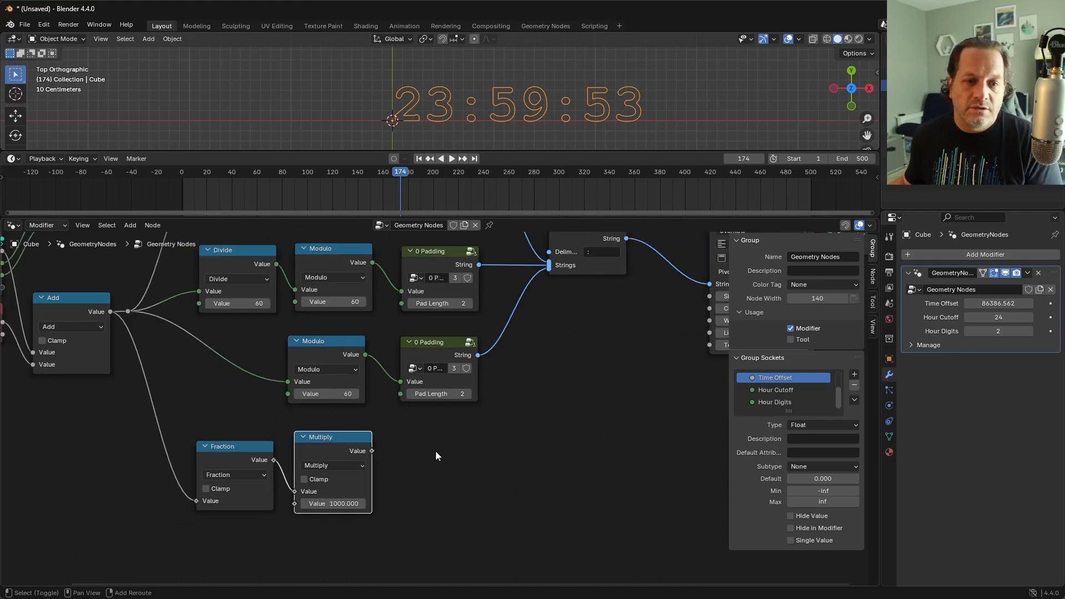
{"action": "middle_click_drag", "start_coordinate": [435, 451], "coordinate": [390, 468]}
{"action": "left_click", "coordinate": [402, 359]}
{"action": "key", "text": "shift+d"}
{"action": "left_click", "coordinate": [402, 461]}
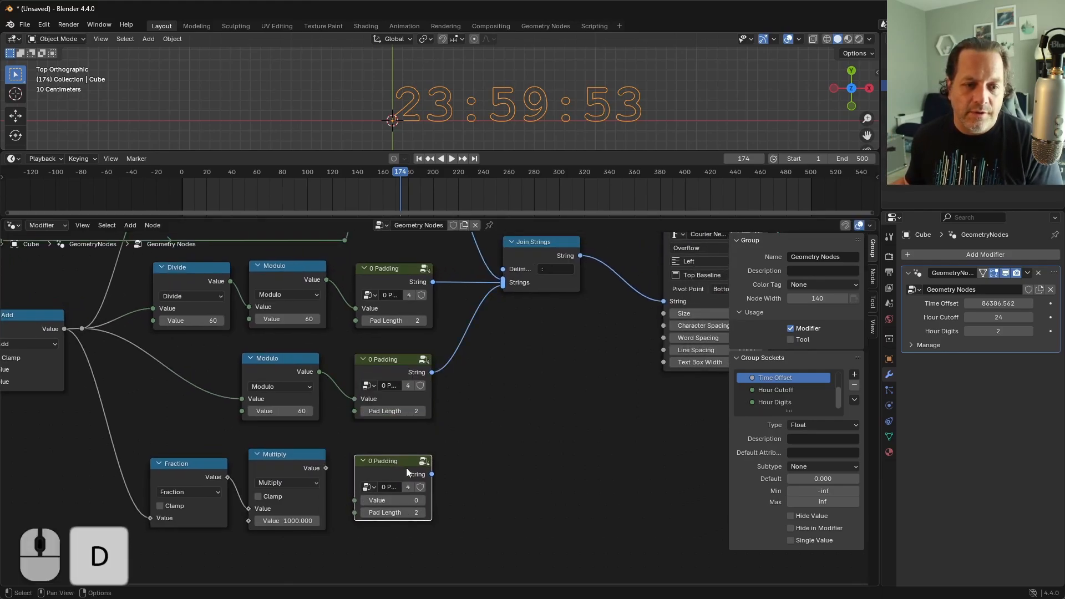
{"action": "left_click", "coordinate": [423, 513]}
{"action": "scroll", "coordinate": [435, 466], "scroll_direction": "down", "scroll_amount": 1}
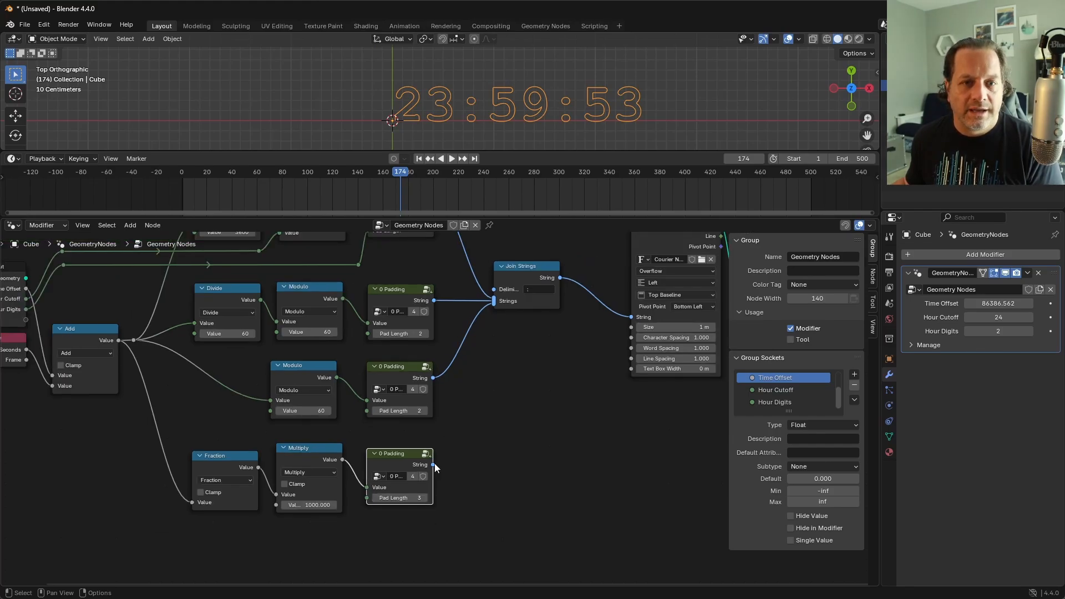
Step: Link the milliseconds 0 Padding String output into Join Strings and play the animation briefly to check the counter
{"action": "left_click_drag", "start_coordinate": [435, 464], "coordinate": [494, 302]}
{"action": "key", "text": "space"}
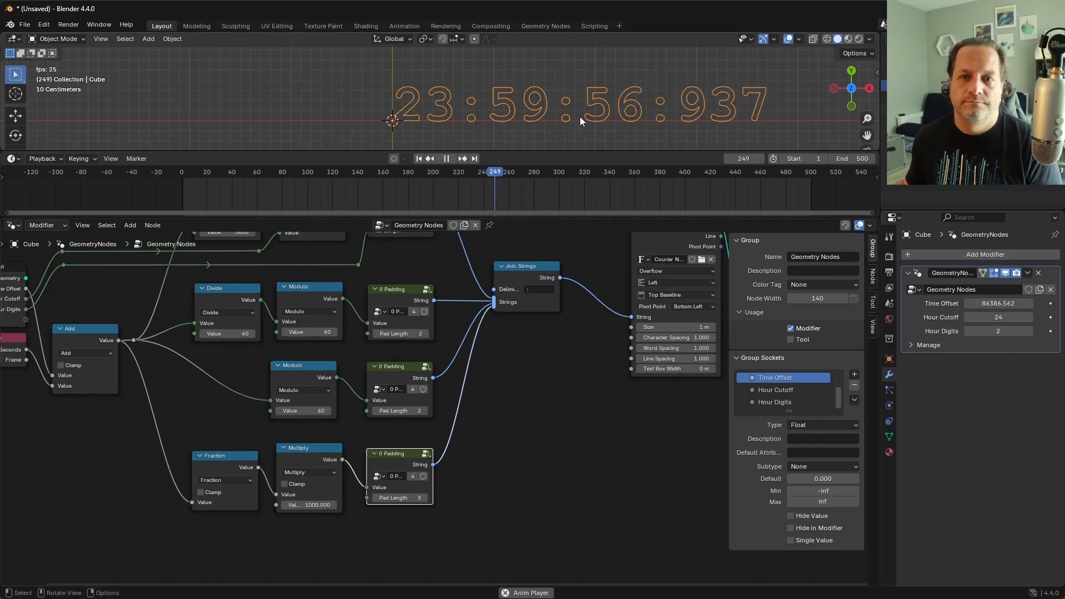
{"action": "key", "text": "space"}
Step: Move the String to Curves and Group Output nodes farther away from Join Strings to make room between them
{"action": "scroll", "coordinate": [605, 333], "scroll_direction": "down", "scroll_amount": 2}
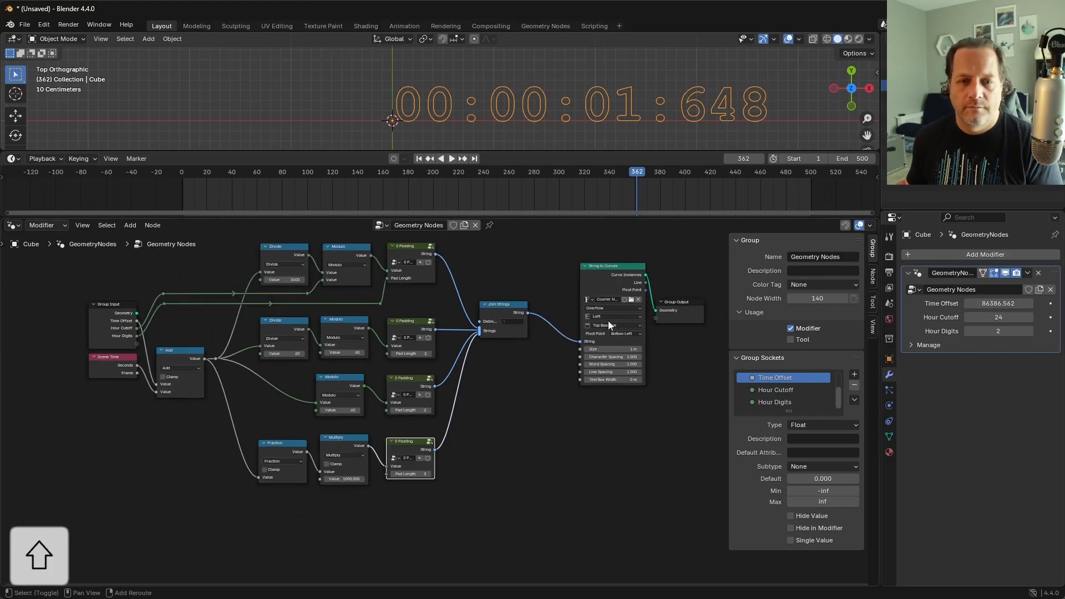
{"action": "middle_click_drag", "start_coordinate": [608, 322], "coordinate": [569, 319], "text": "shift"}
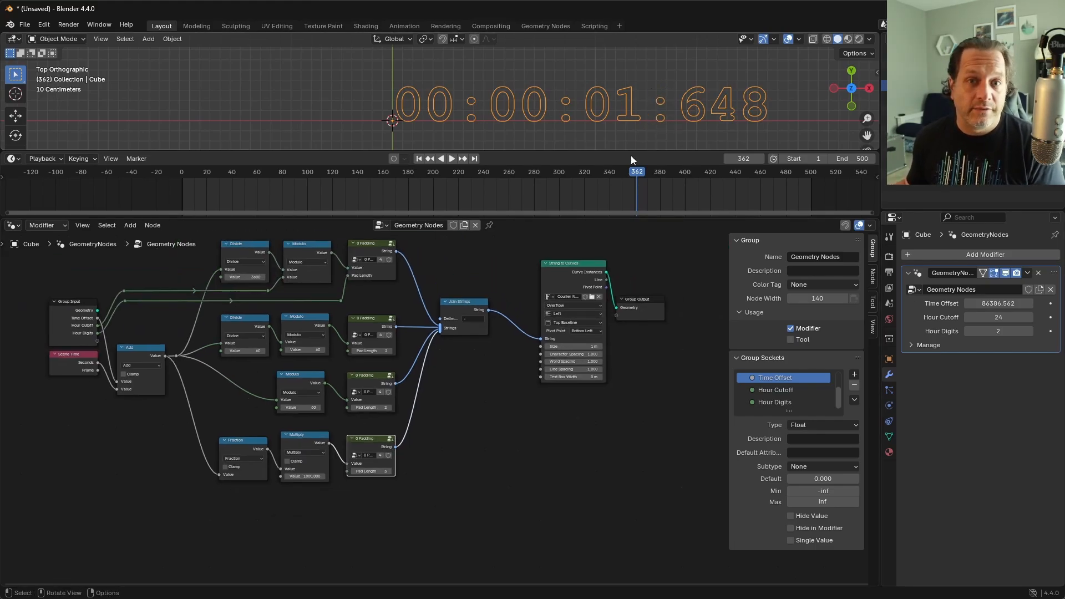
{"action": "left_click_drag", "start_coordinate": [663, 370], "coordinate": [517, 285]}
{"action": "key", "text": "g"}
{"action": "left_click", "coordinate": [612, 295]}
Step: Duplicate Join Strings onto the link to String to Curves, feed the first into its Strings input, and set its delimiter to "."
{"action": "scroll", "coordinate": [516, 253], "scroll_direction": "up", "scroll_amount": 8}
{"action": "middle_click_drag", "start_coordinate": [509, 247], "coordinate": [514, 274], "text": "shift"}
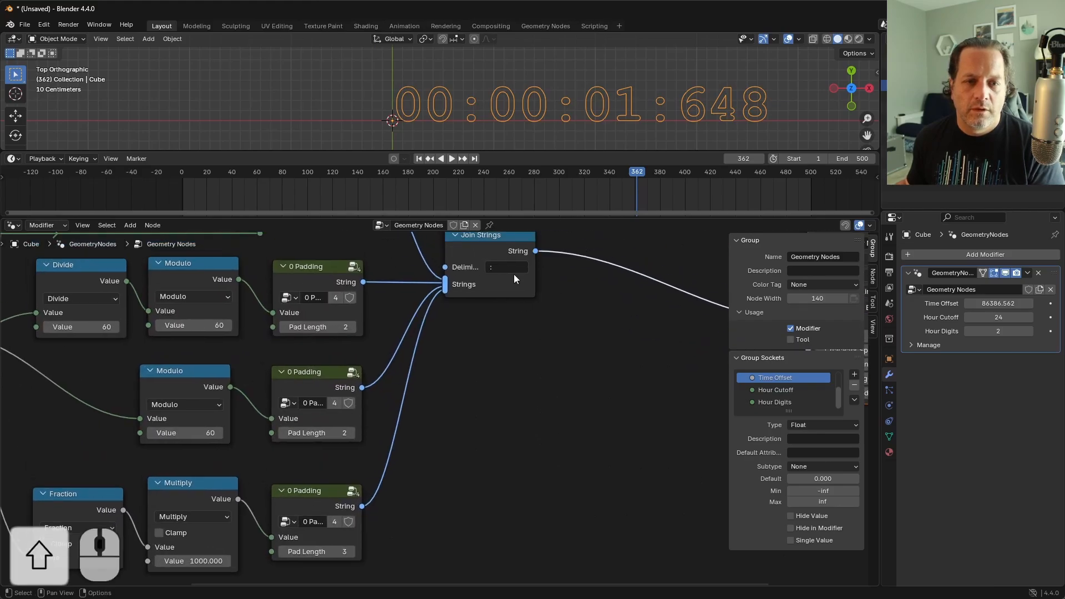
{"action": "left_click", "coordinate": [505, 251]}
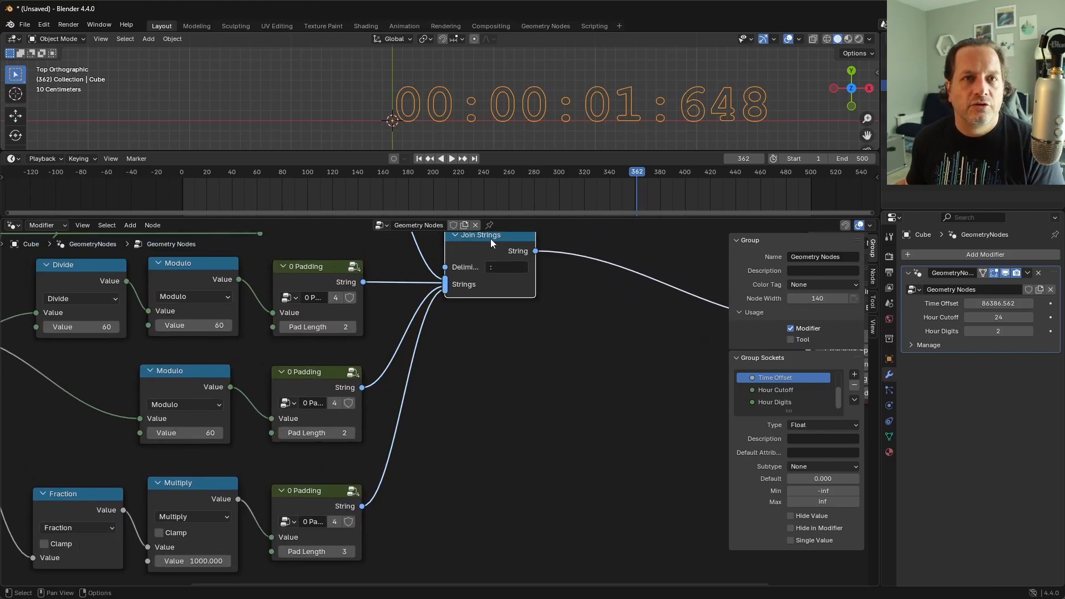
{"action": "key", "text": "shift+d"}
{"action": "left_click", "coordinate": [638, 301]}
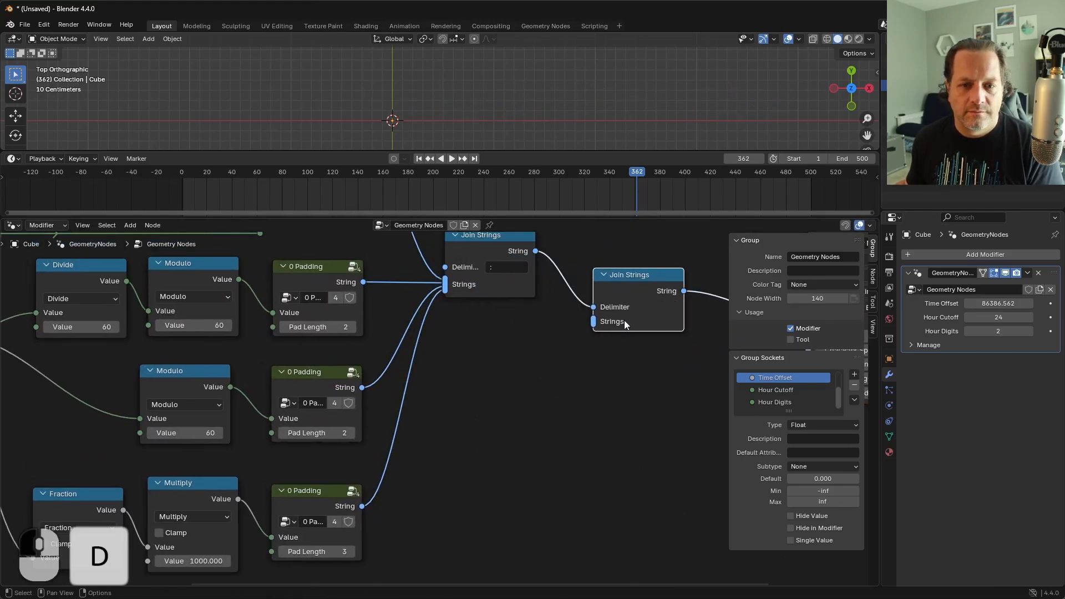
{"action": "key", "text": "Return"}
{"action": "type", "text": "."}
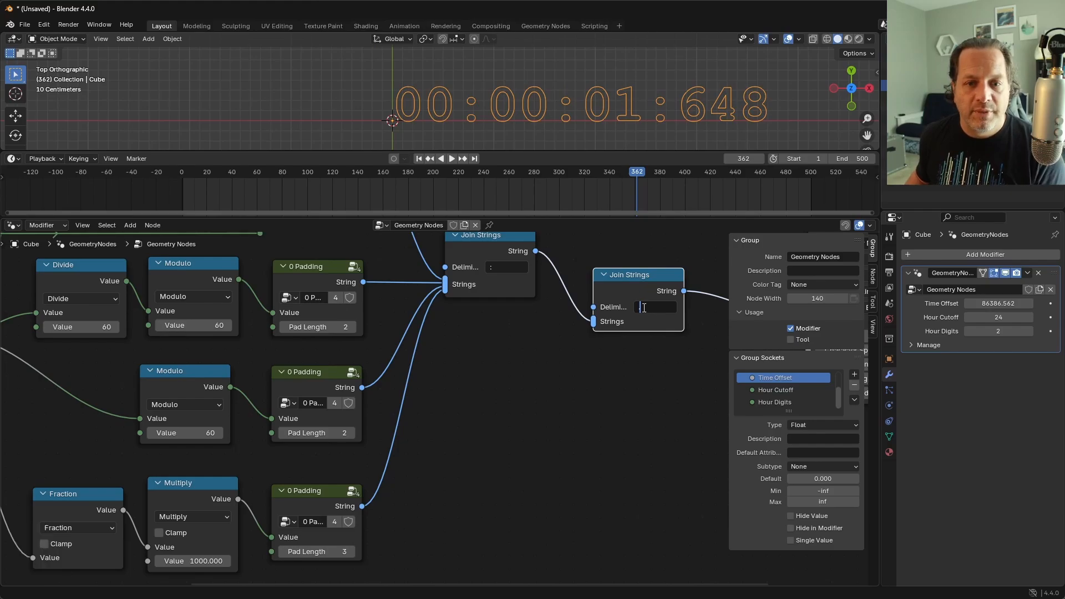
{"action": "key", "text": "Return"}
Step: Reroute the milliseconds 0 Padding link from the first Join Strings to the Strings input of the second one
{"action": "left_click_drag", "start_coordinate": [444, 295], "coordinate": [588, 336]}
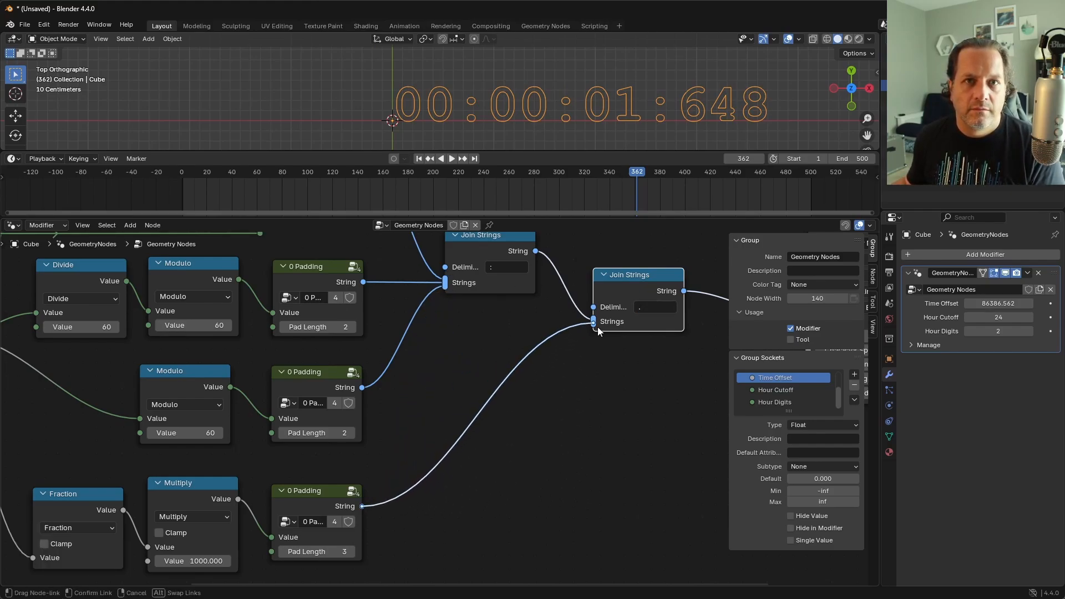
{"action": "left_click_drag", "start_coordinate": [597, 328], "coordinate": [598, 328]}
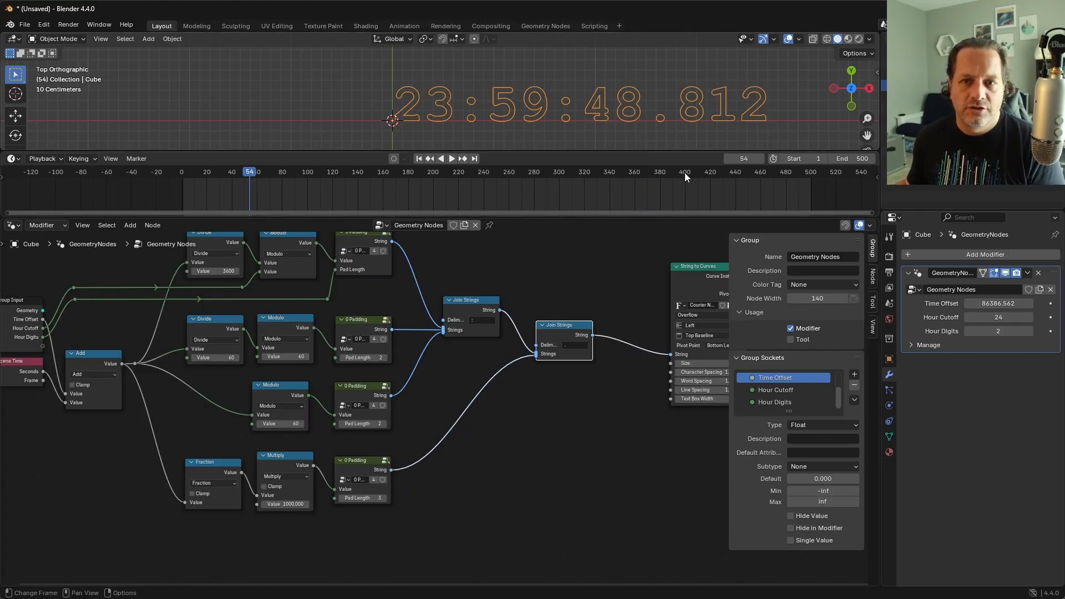
{"action": "scroll", "coordinate": [438, 411], "scroll_direction": "down", "scroll_amount": 1}
{"action": "key", "text": "ctrl+z"}
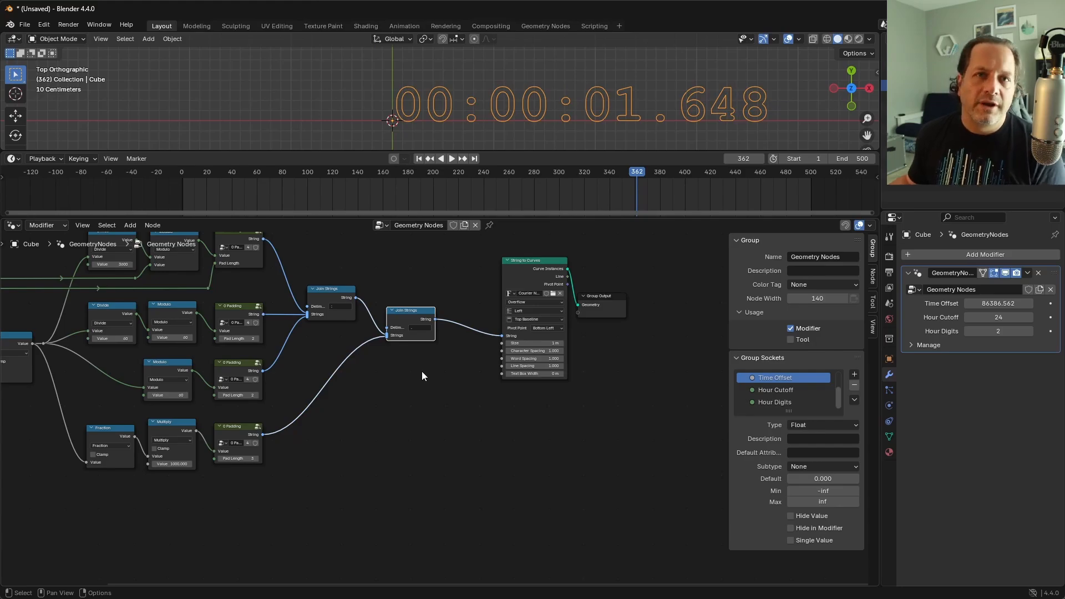
Step: Add a Switch node set to String and place it directly above the second Join Strings node
{"action": "middle_click_drag", "start_coordinate": [392, 346], "coordinate": [467, 417], "text": "shift"}
{"action": "scroll", "coordinate": [491, 346], "scroll_direction": "up", "scroll_amount": 6}
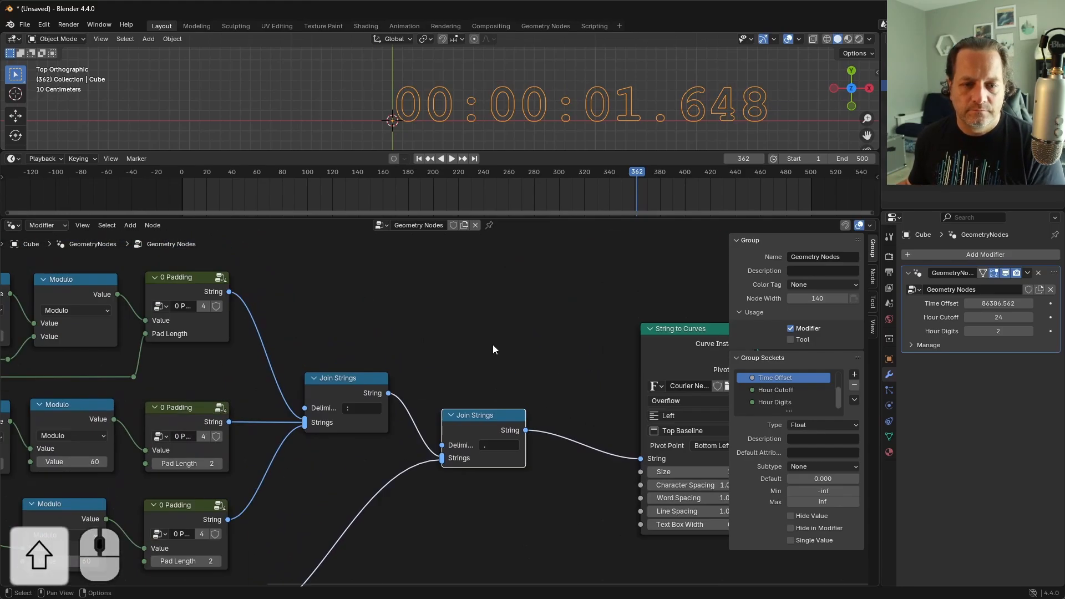
{"action": "key", "text": "shift+a"}
{"action": "type", "text": "swit"}
{"action": "key", "text": "Return"}
{"action": "left_click", "coordinate": [451, 306]}
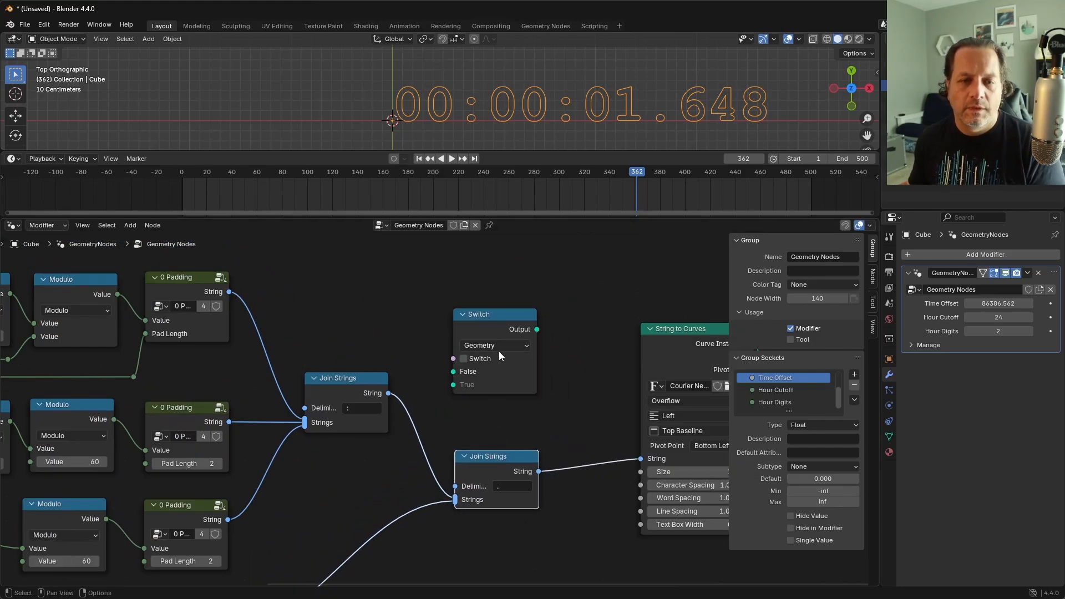
{"action": "left_click", "coordinate": [492, 339]}
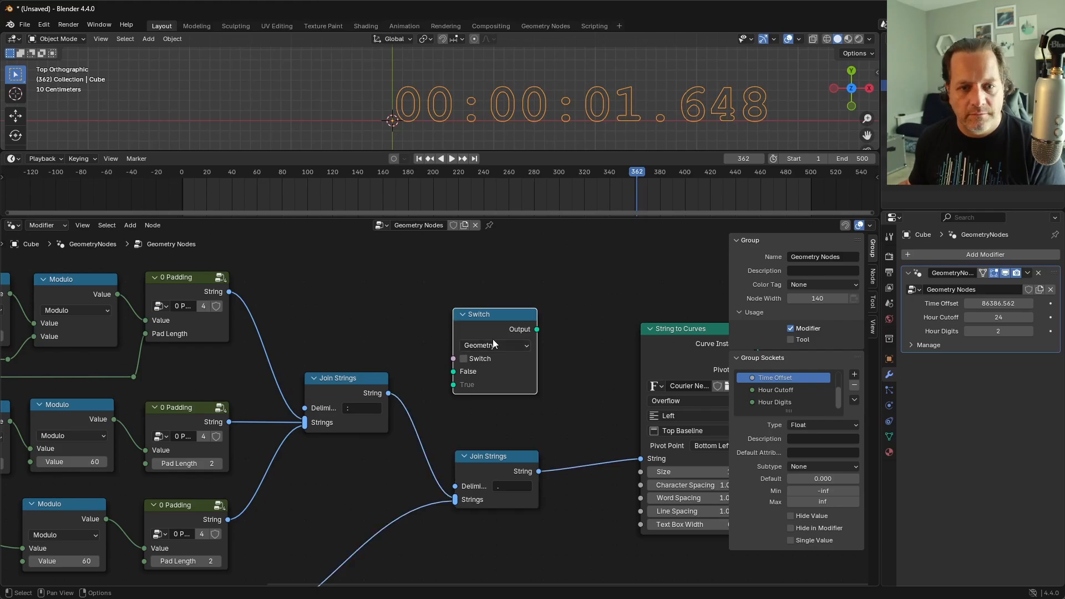
{"action": "left_click", "coordinate": [493, 341]}
{"action": "key", "text": "s"}
{"action": "left_click_drag", "start_coordinate": [472, 321], "coordinate": [472, 361]}
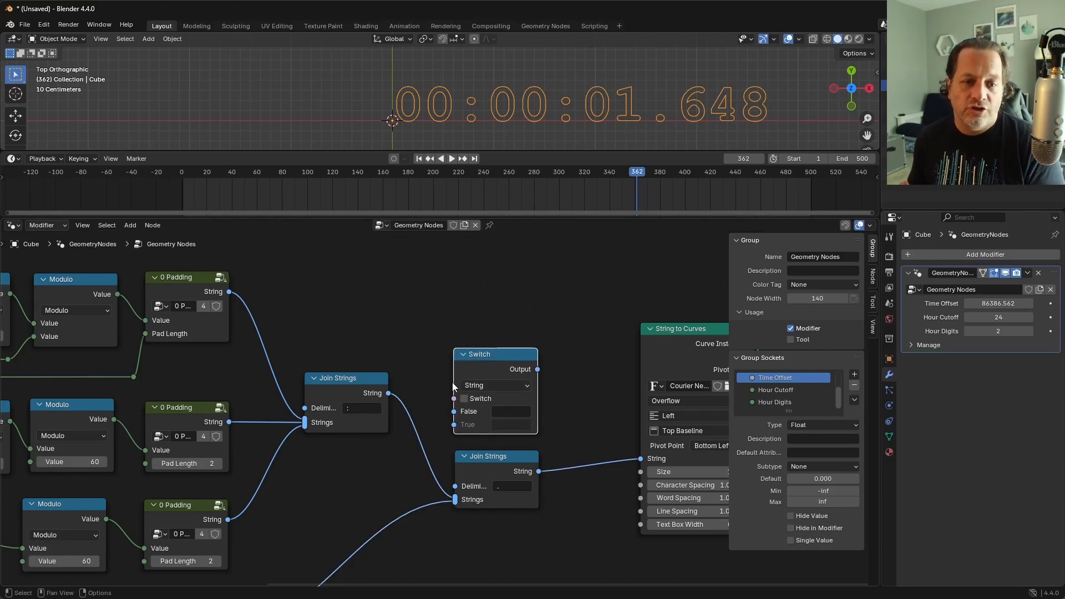
Step: Duplicate the Group Input node near the Switch node and link its empty socket to the Switch input
{"action": "scroll", "coordinate": [421, 302], "scroll_direction": "down", "scroll_amount": 3}
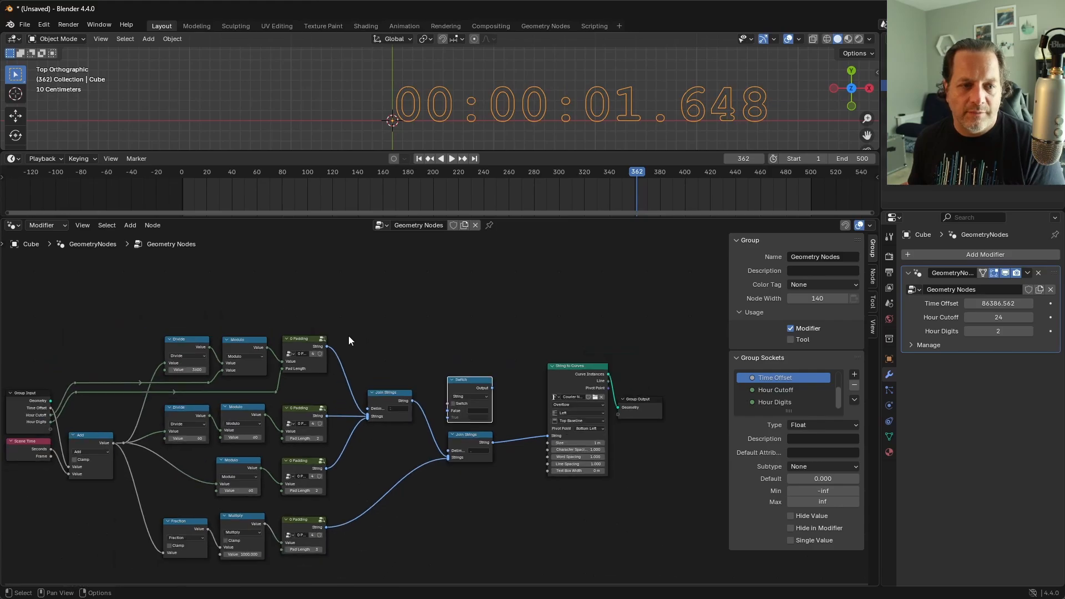
{"action": "left_click", "coordinate": [29, 411]}
{"action": "key", "text": "shift+d"}
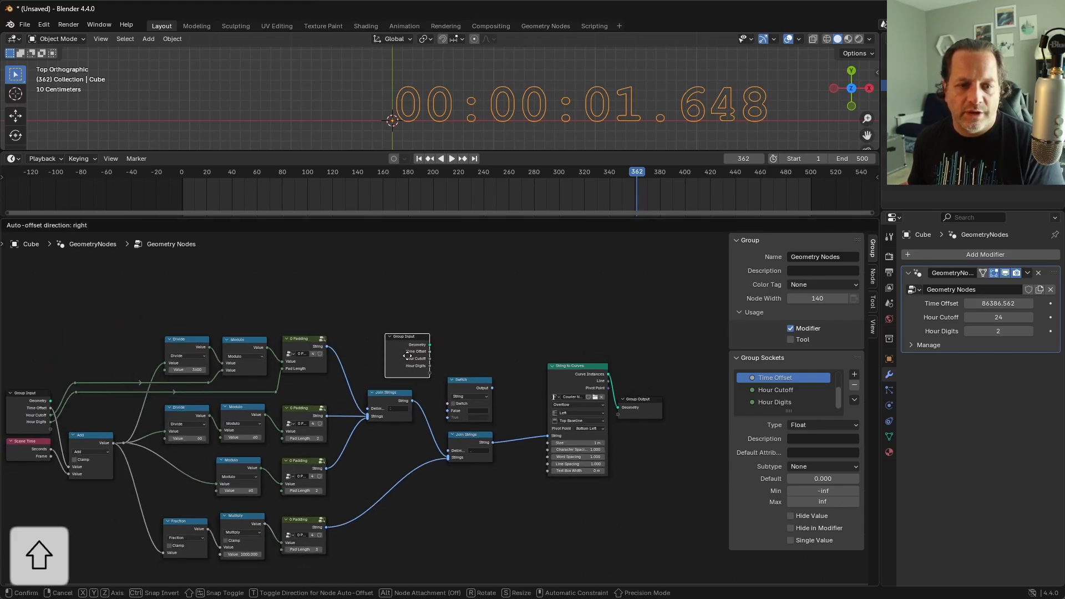
{"action": "left_click", "coordinate": [405, 349]}
{"action": "scroll", "coordinate": [437, 385], "scroll_direction": "up", "scroll_amount": 3}
{"action": "scroll", "coordinate": [437, 385], "scroll_direction": "up", "scroll_amount": 3}
{"action": "left_click_drag", "start_coordinate": [408, 341], "coordinate": [461, 393]}
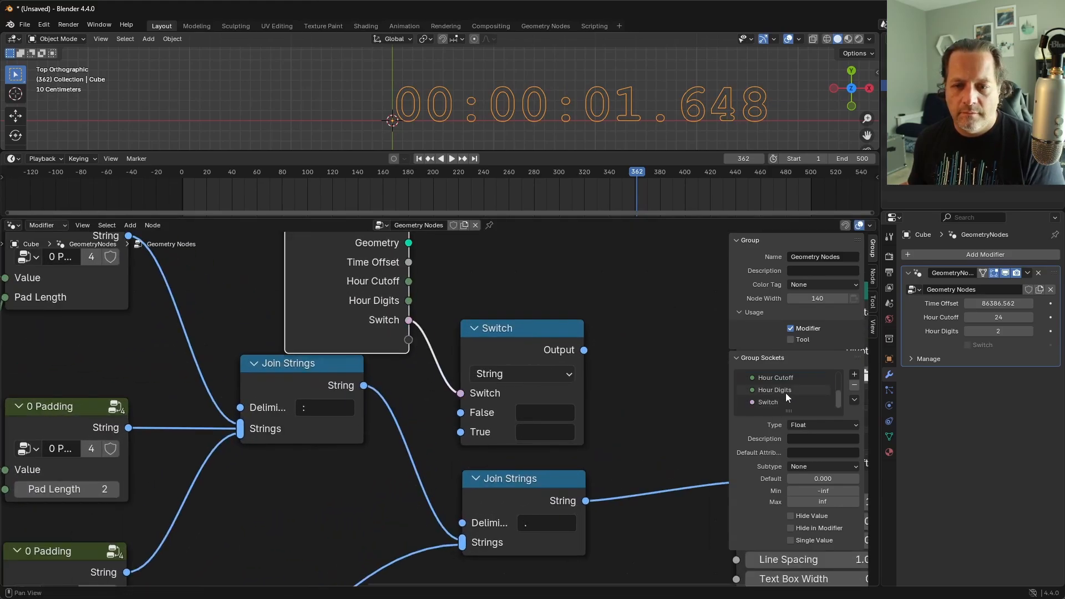
Step: Rename the new boolean group input to Show Milliseconds and move the duplicated Group Input above the first Join Strings
{"action": "double_click", "coordinate": [781, 402]}
{"action": "type", "text": "Show Milliseconds"}
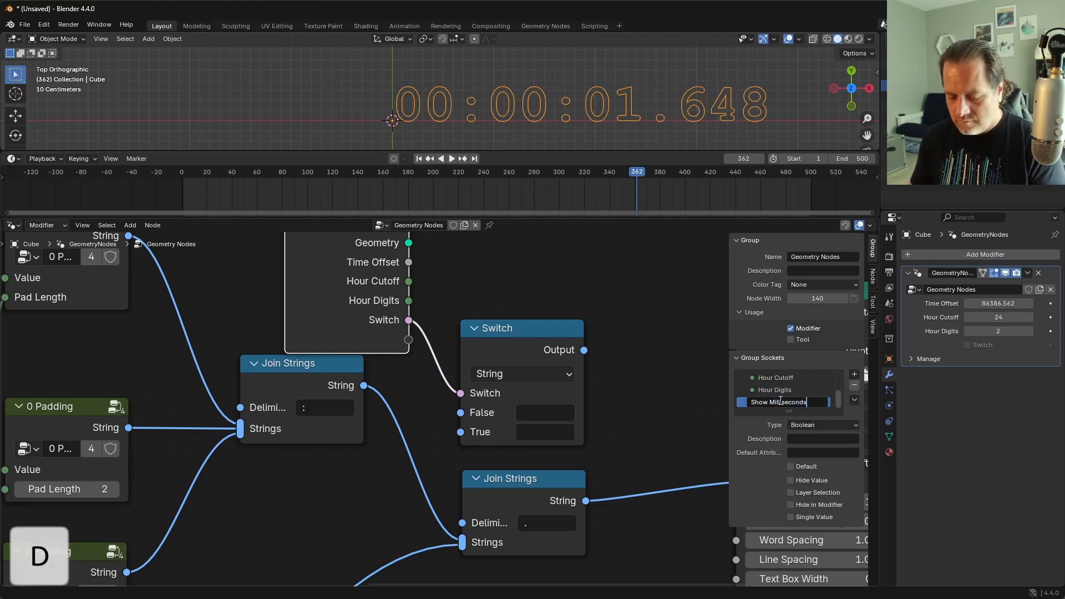
{"action": "key", "text": "Return"}
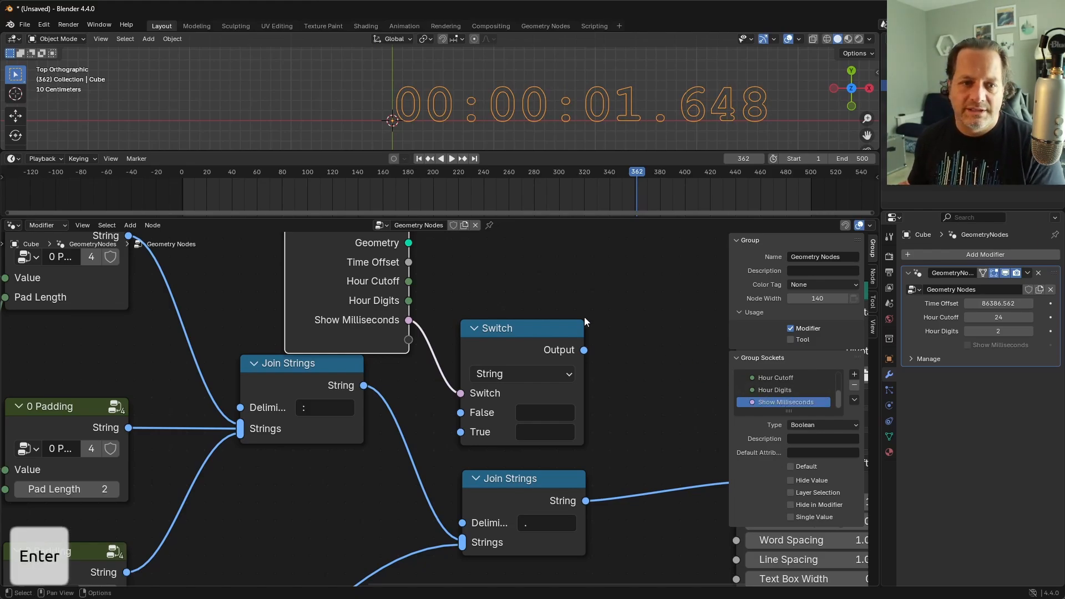
{"action": "key", "text": "g"}
{"action": "left_click", "coordinate": [334, 301]}
Step: Link the first Join Strings output to the Switch's False input and the Switch output to String to Curves' String
{"action": "scroll", "coordinate": [449, 404], "scroll_direction": "down", "scroll_amount": 4}
{"action": "middle_click_drag", "start_coordinate": [465, 374], "coordinate": [452, 353], "text": "shift"}
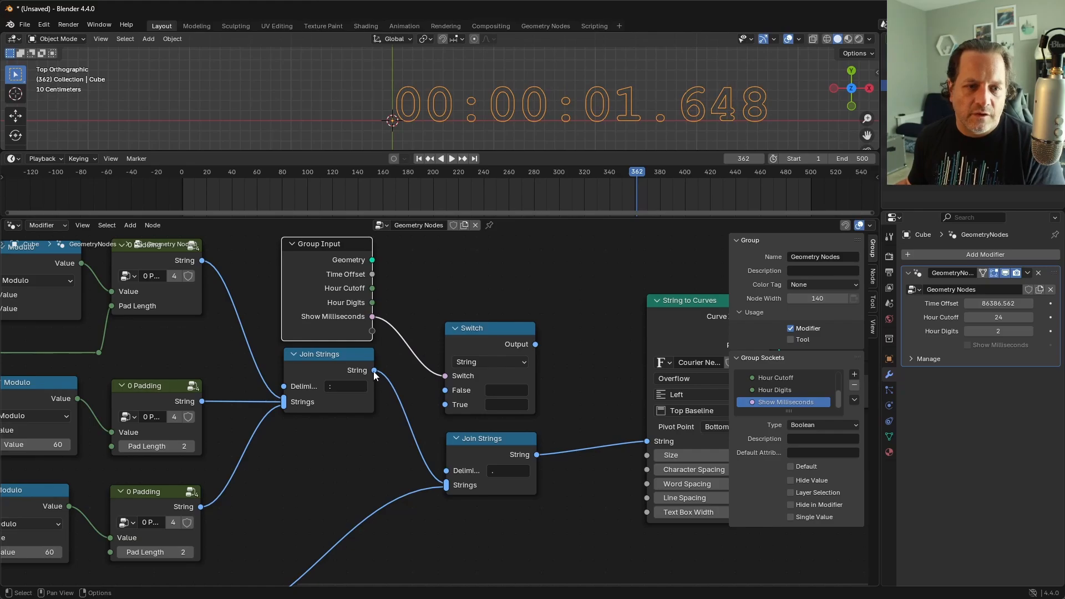
{"action": "left_click_drag", "start_coordinate": [374, 371], "coordinate": [447, 394]}
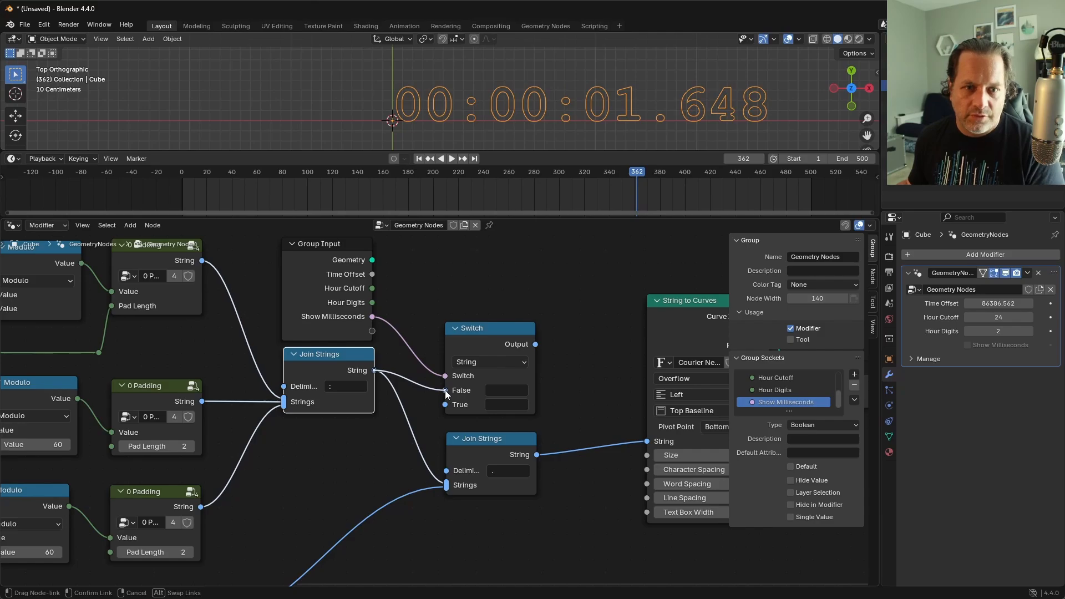
{"action": "left_click_drag", "start_coordinate": [447, 394], "coordinate": [446, 391]}
{"action": "left_click_drag", "start_coordinate": [538, 345], "coordinate": [645, 441]}
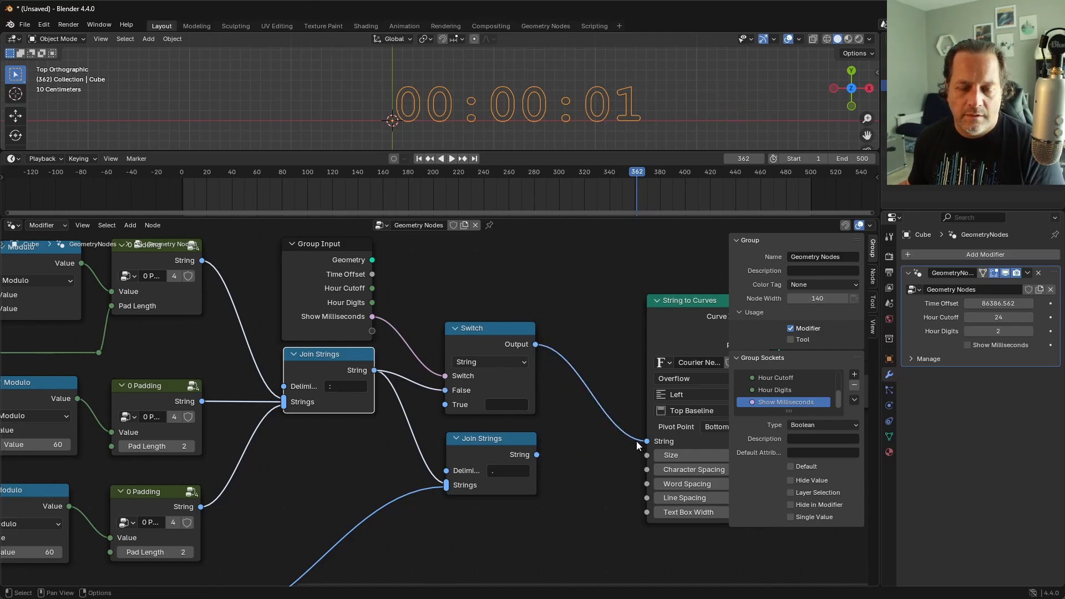
Step: Connect the second Join Strings to the Switch's True input and arrange both nodes between the first Join Strings and String to Curves
{"action": "left_click_drag", "start_coordinate": [486, 439], "coordinate": [463, 446]}
{"action": "left_click_drag", "start_coordinate": [454, 344], "coordinate": [522, 332]}
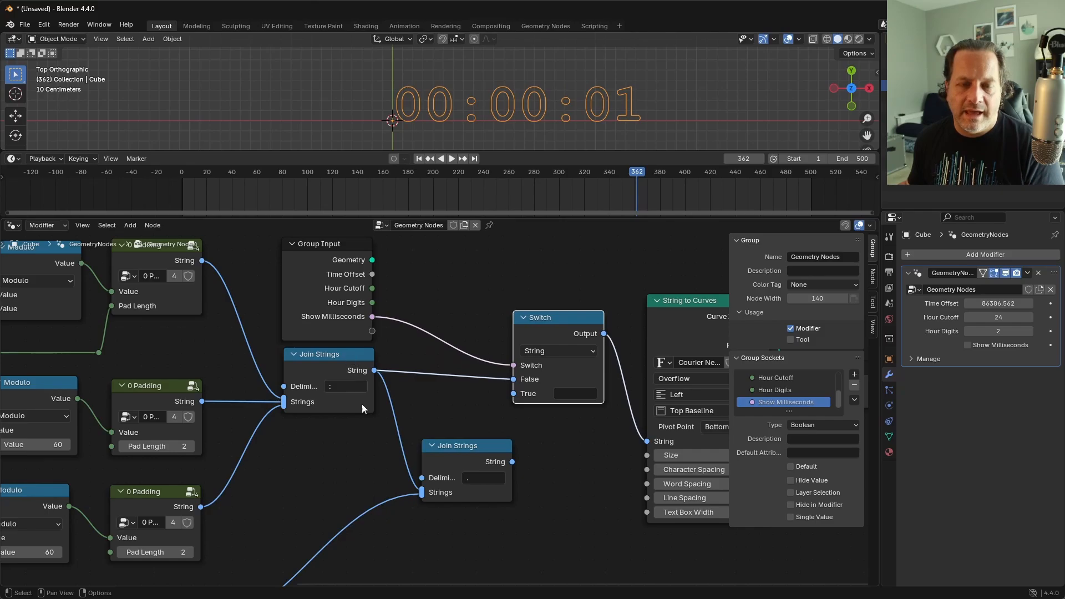
{"action": "left_click_drag", "start_coordinate": [516, 459], "coordinate": [514, 400]}
{"action": "left_click_drag", "start_coordinate": [458, 447], "coordinate": [436, 413]}
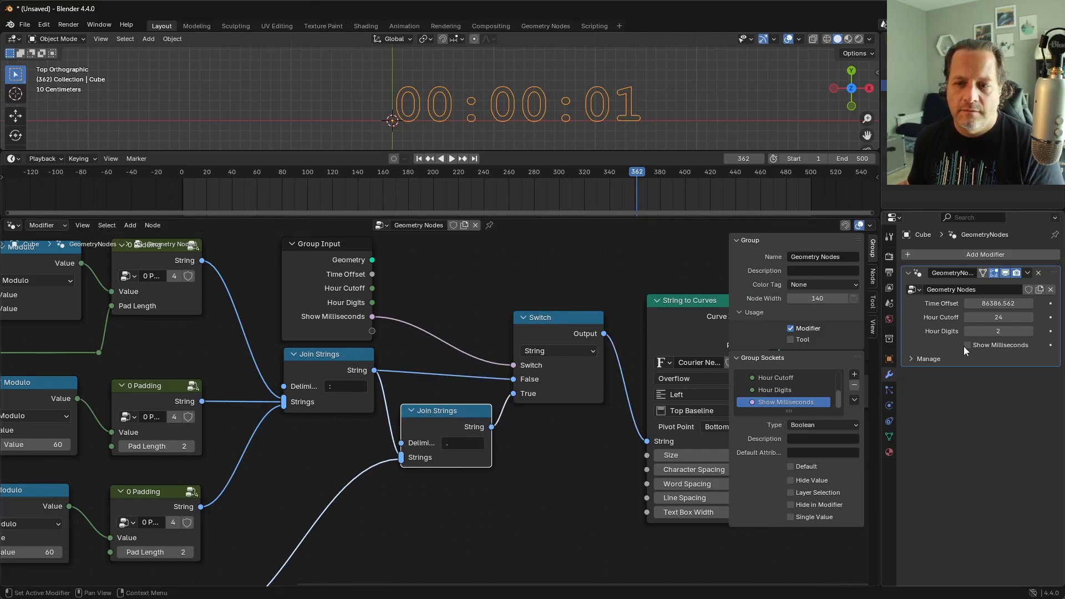
Step: Enable Show Milliseconds in the modifier and shift the duplicated Group Input node slightly above the first Join Strings
{"action": "left_click", "coordinate": [969, 346]}
{"action": "scroll", "coordinate": [509, 422], "scroll_direction": "down", "scroll_amount": 7}
{"action": "left_click", "coordinate": [389, 345]}
{"action": "middle_click_drag", "start_coordinate": [389, 345], "coordinate": [478, 385], "text": "shift"}
{"action": "scroll", "coordinate": [478, 384], "scroll_direction": "up", "scroll_amount": 7}
{"action": "scroll", "coordinate": [480, 387], "scroll_direction": "up", "scroll_amount": 2}
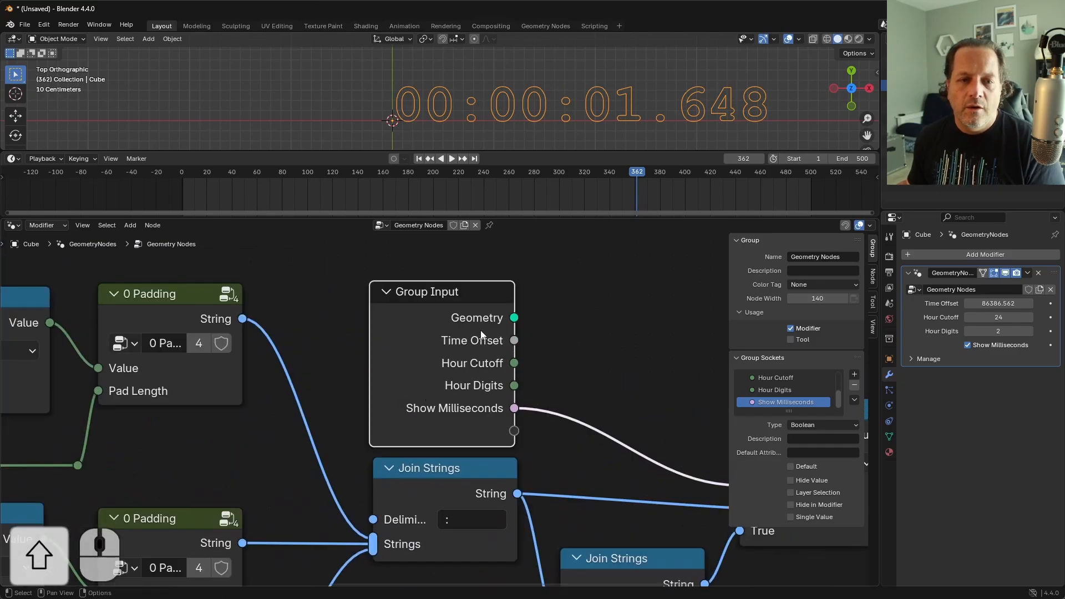
{"action": "mouse_move", "coordinate": [425, 311]}
{"action": "left_mouse_down"}
{"action": "mouse_move", "coordinate": [452, 304]}
{"action": "mouse_move", "coordinate": [430, 305]}
{"action": "left_mouse_up"}
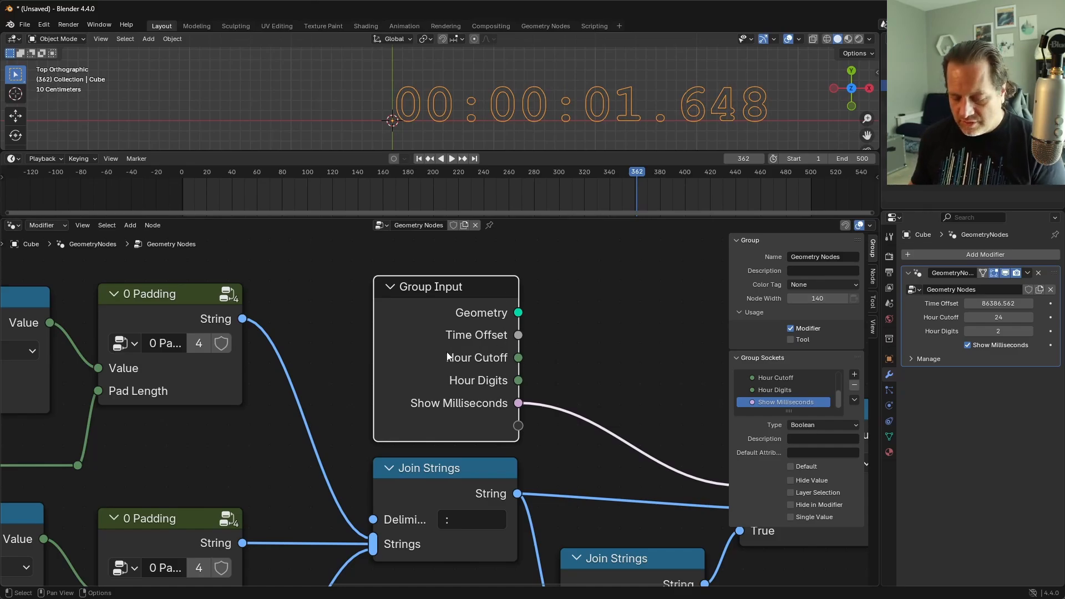
Step: Hide the unused sockets on the duplicated Group Input and place it beside the String Switch, above the second Join Strings
{"action": "key", "text": "ctrl+h"}
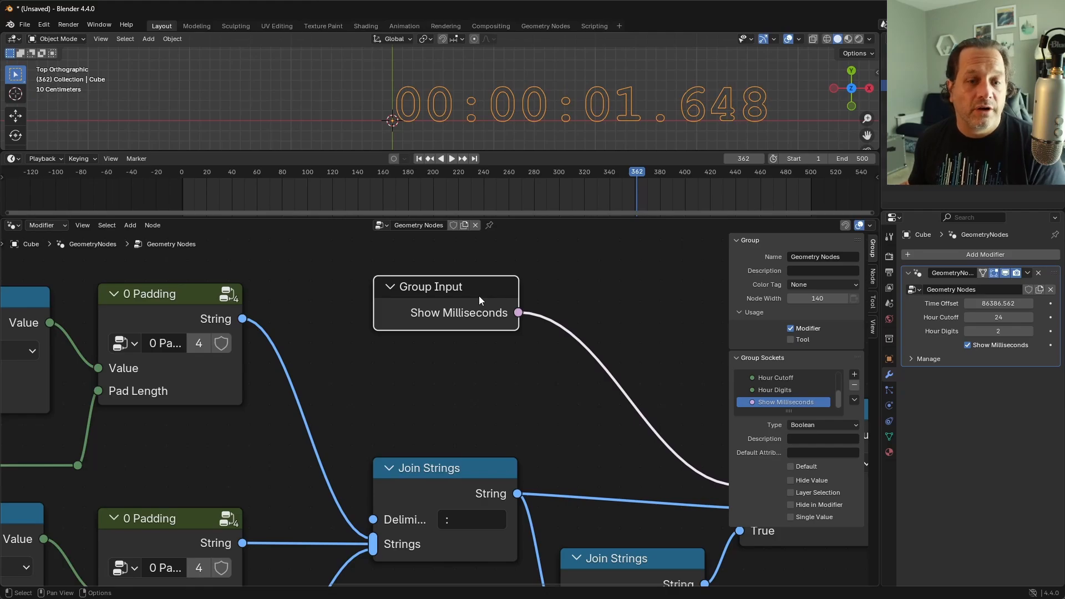
{"action": "key", "text": "g"}
{"action": "left_click", "coordinate": [483, 409]}
{"action": "scroll", "coordinate": [483, 409], "scroll_direction": "down", "scroll_amount": 3}
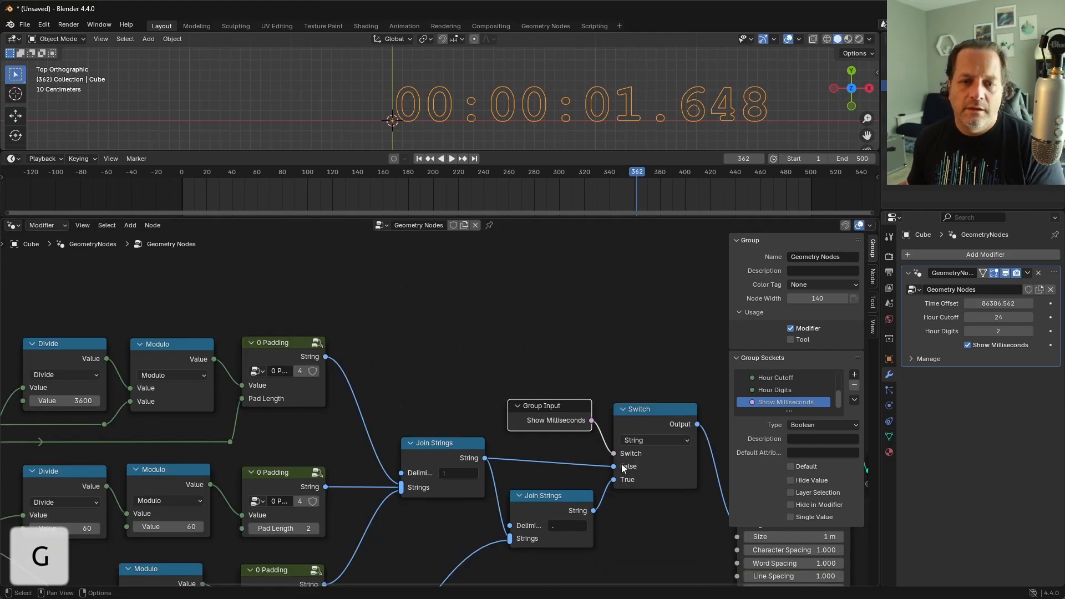
{"action": "middle_click_drag", "start_coordinate": [627, 498], "coordinate": [576, 388], "text": "shift"}
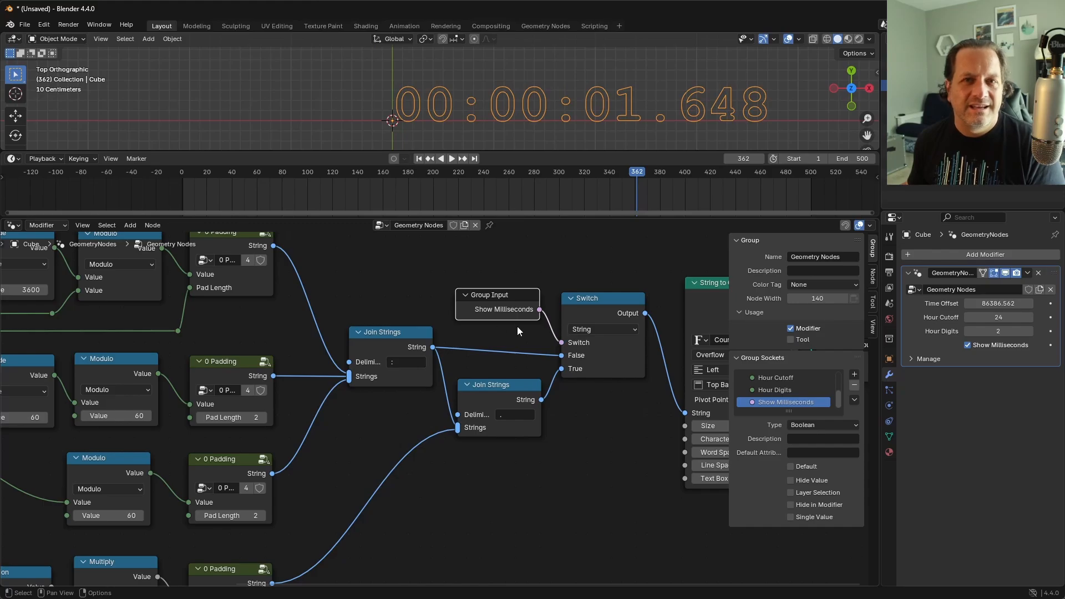
{"action": "scroll", "coordinate": [519, 328], "scroll_direction": "down", "scroll_amount": 2}
{"action": "key", "text": "n"}
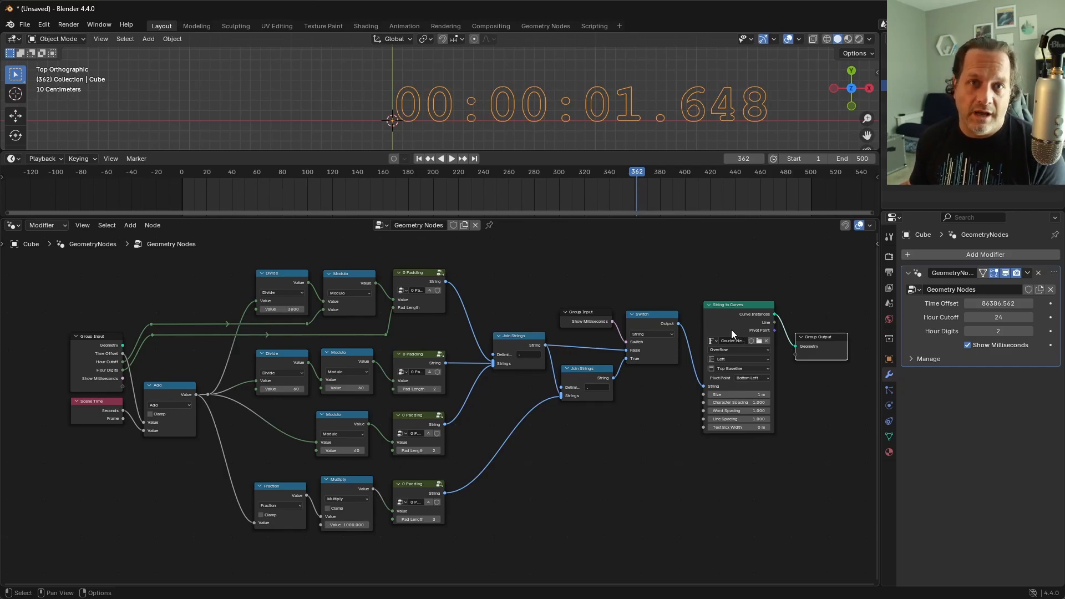
Step: Move the main Group Input, Scene Time and Add nodes together away from the Divide and Modulo chain to free up space
{"action": "middle_click_drag", "start_coordinate": [15, 382], "coordinate": [258, 373], "text": "shift"}
{"action": "scroll", "coordinate": [248, 394], "scroll_direction": "up", "scroll_amount": 8}
{"action": "middle_click_drag", "start_coordinate": [243, 414], "coordinate": [354, 444], "text": "shift"}
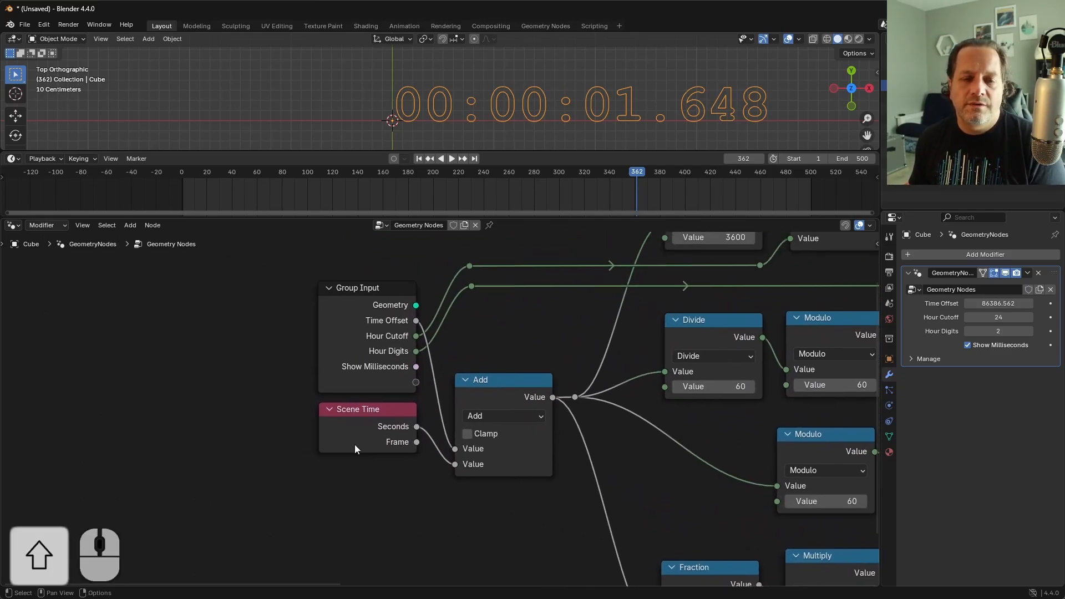
{"action": "left_click_drag", "start_coordinate": [501, 497], "coordinate": [256, 379]}
{"action": "key", "text": "g"}
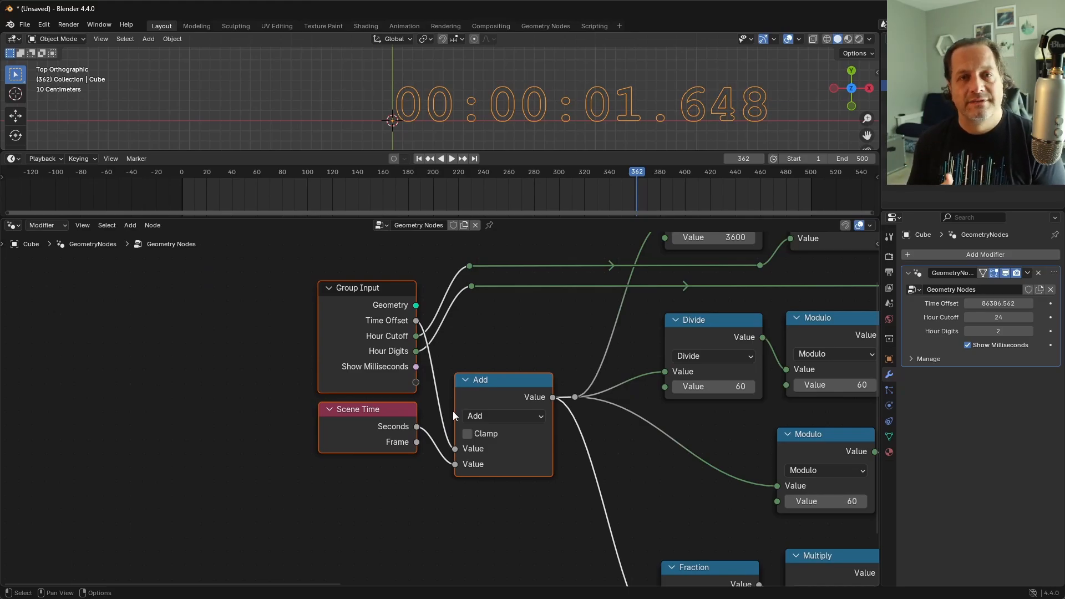
{"action": "scroll", "coordinate": [305, 341], "scroll_direction": "down", "scroll_amount": 2}
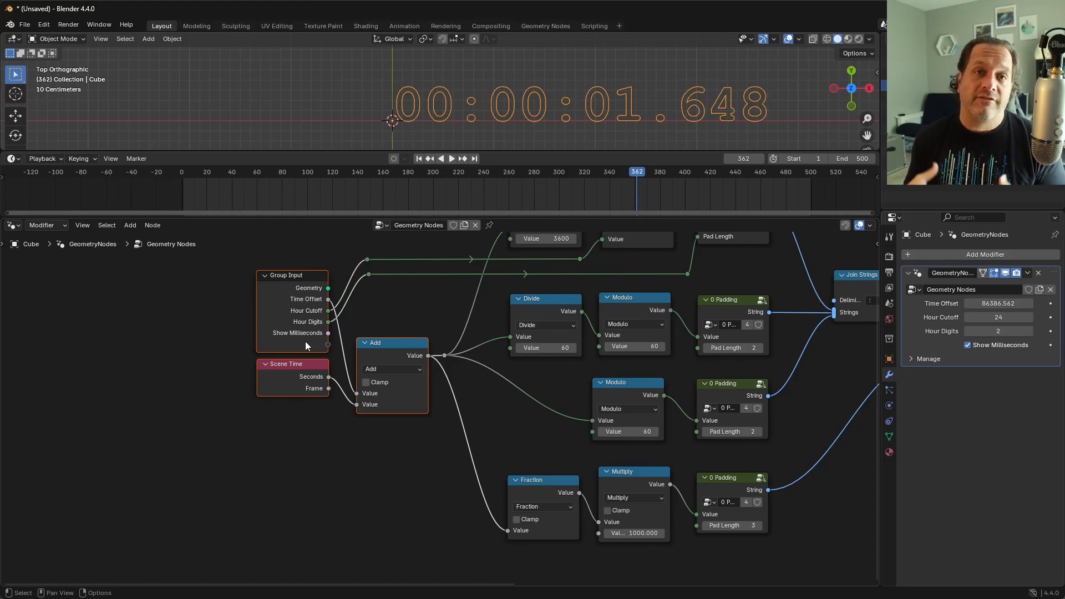
{"action": "key", "text": "g"}
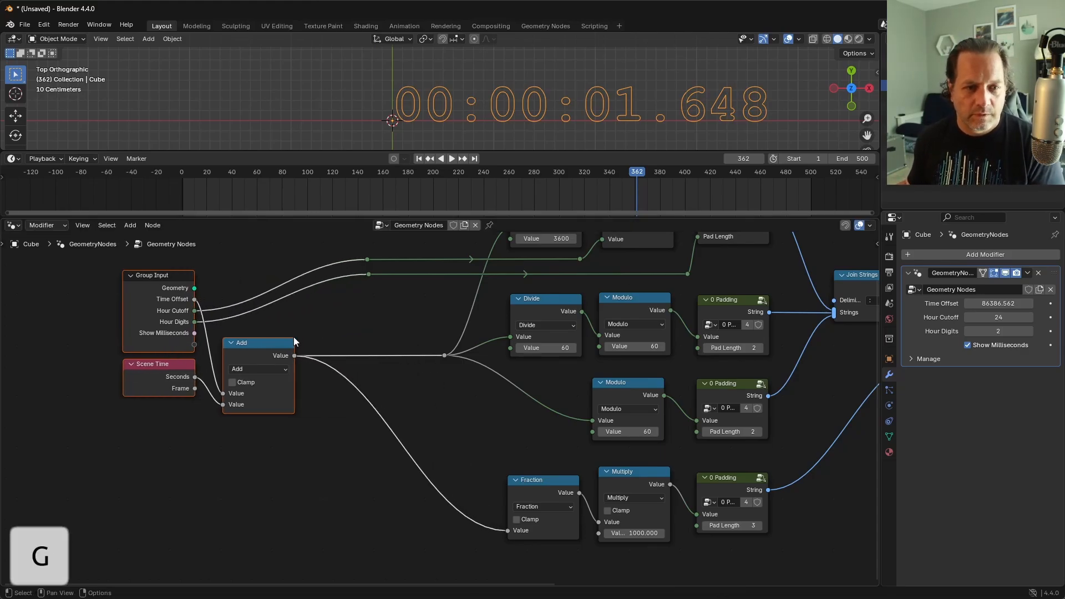
{"action": "left_click", "coordinate": [172, 341]}
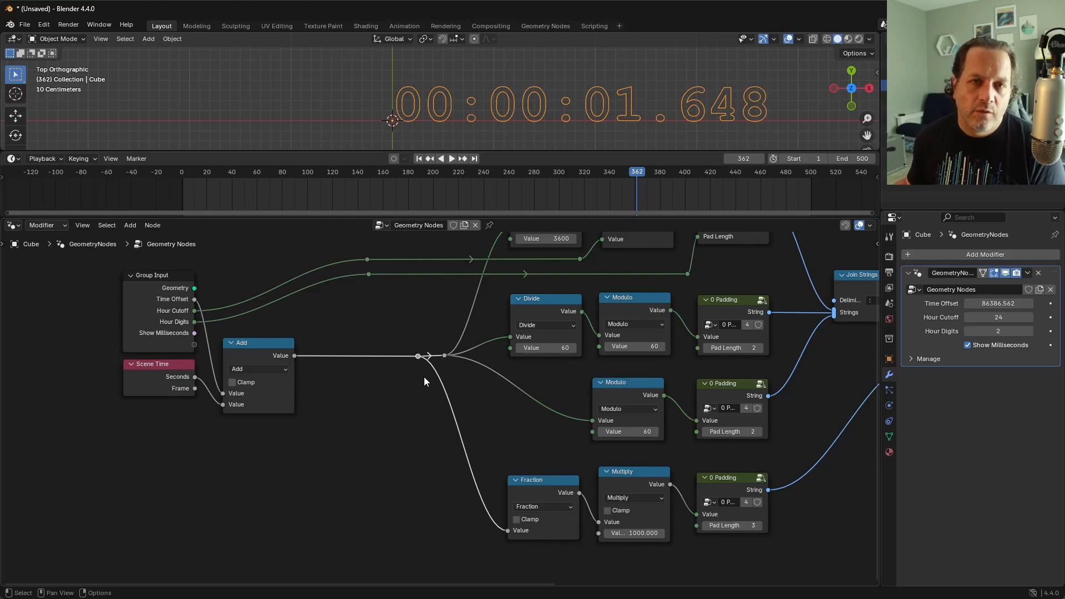
Step: Add a Switch node of type Float and place it just below the link leaving the Add node
{"action": "key", "text": "shift+a"}
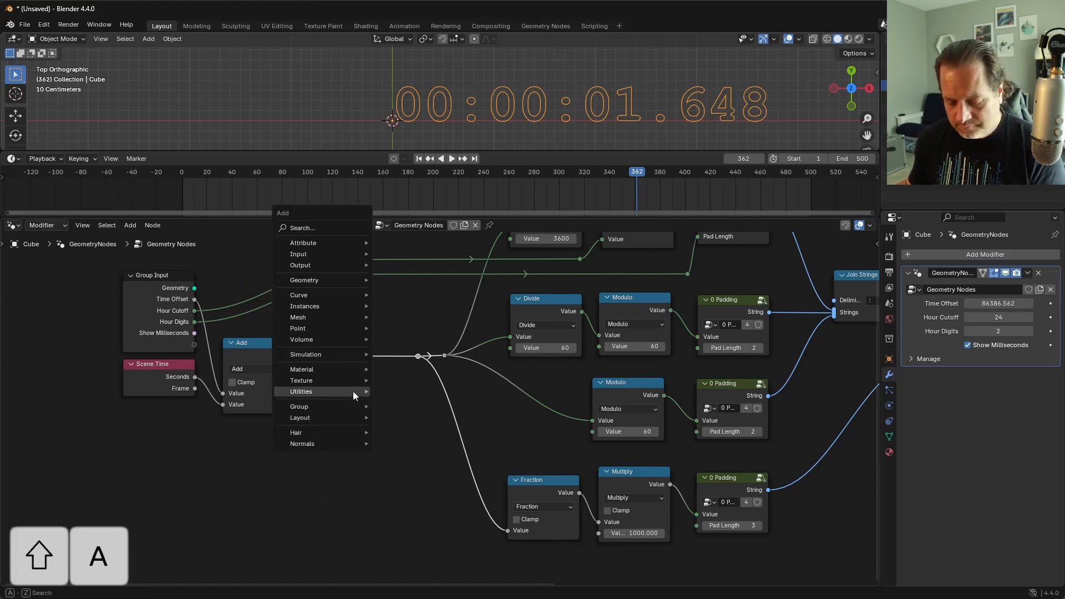
{"action": "type", "text": "swi"}
{"action": "key", "text": "Return"}
{"action": "left_click", "coordinate": [330, 381]}
{"action": "scroll", "coordinate": [326, 384], "scroll_direction": "up", "scroll_amount": 4}
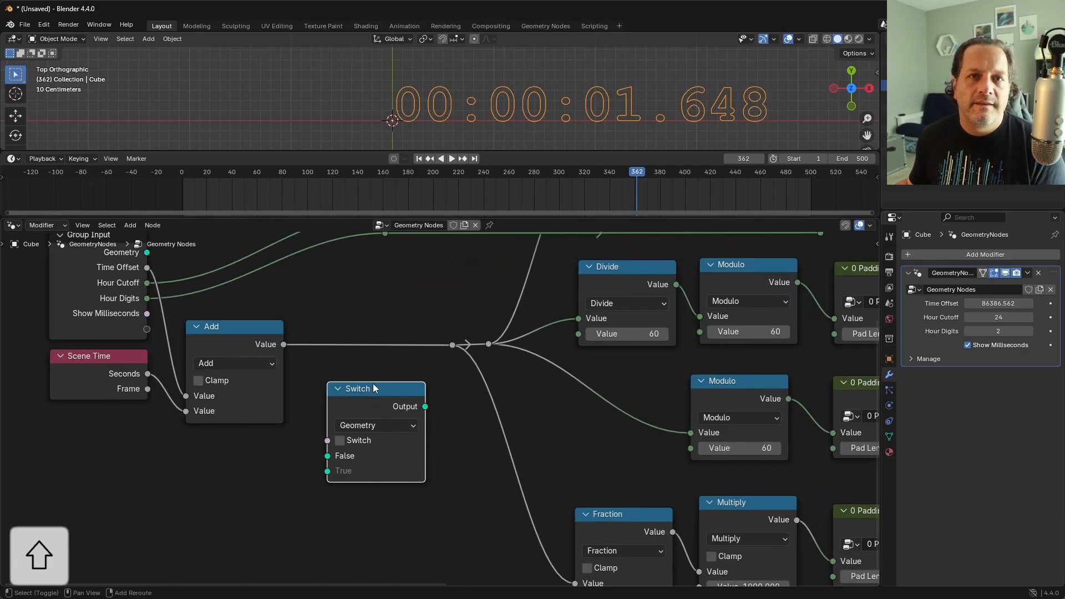
{"action": "middle_click_drag", "start_coordinate": [373, 384], "coordinate": [439, 398]}
{"action": "left_click", "coordinate": [451, 439]}
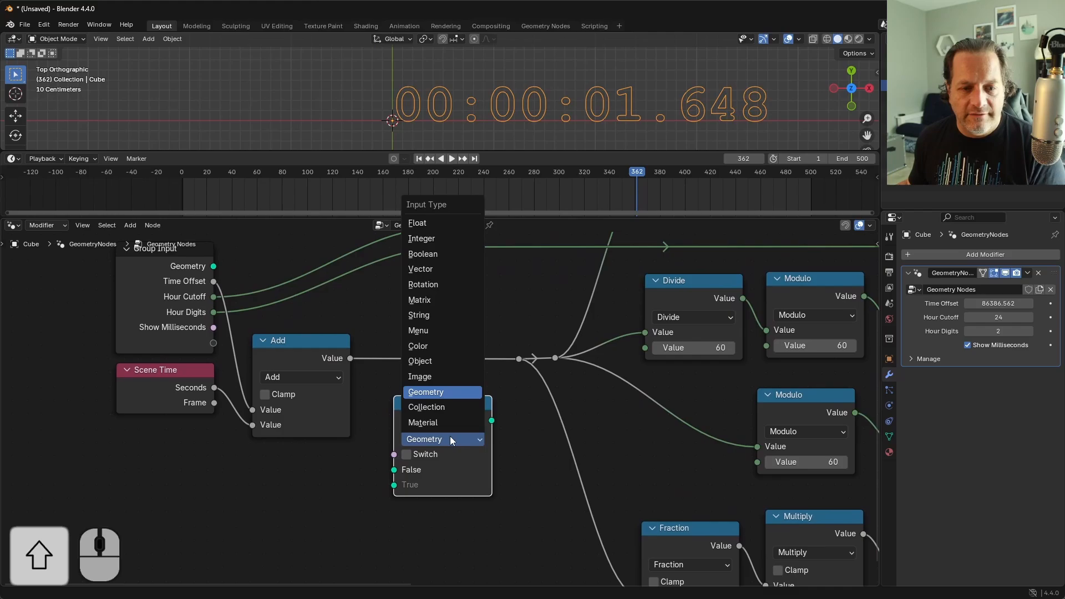
{"action": "left_click", "coordinate": [435, 224]}
{"action": "left_click_drag", "start_coordinate": [452, 398], "coordinate": [453, 391]}
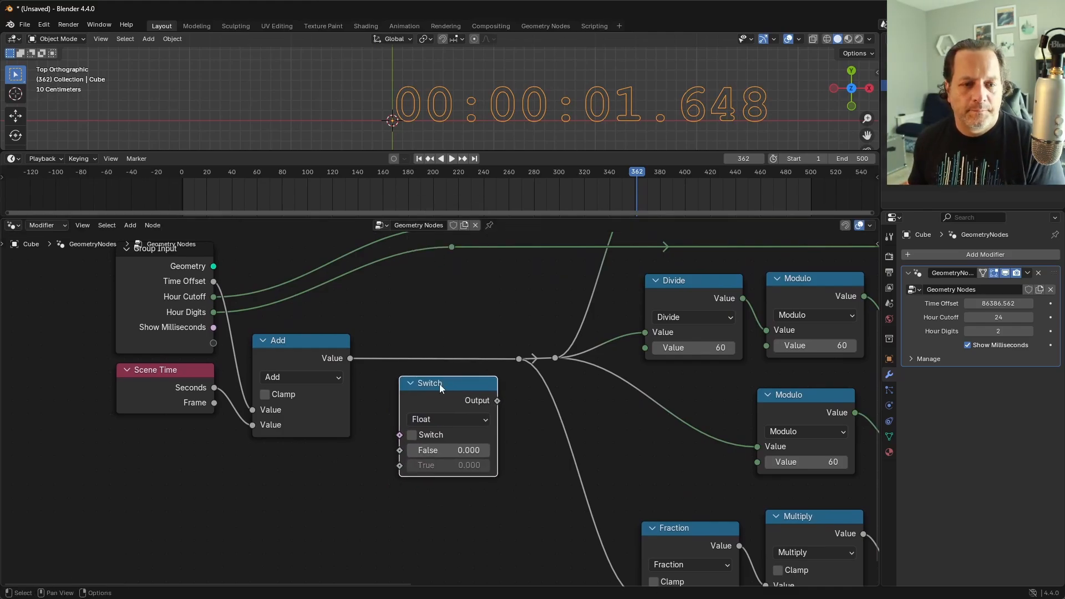
Step: Expose the Float Switch's Switch socket as a new group input and route its link above the Add node with two reroutes
{"action": "left_click_drag", "start_coordinate": [214, 343], "coordinate": [400, 438]}
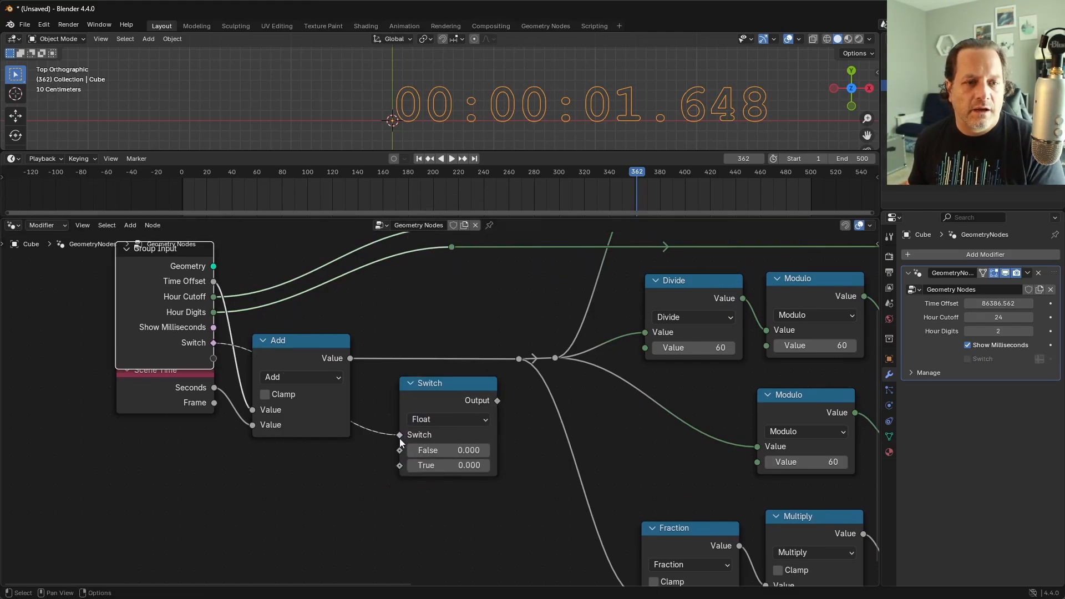
{"action": "right_click_drag", "start_coordinate": [375, 423], "coordinate": [371, 447], "text": "shift"}
{"action": "key", "text": "g"}
{"action": "left_click", "coordinate": [371, 335]}
{"action": "right_click_drag", "start_coordinate": [351, 332], "coordinate": [347, 311], "text": "shift"}
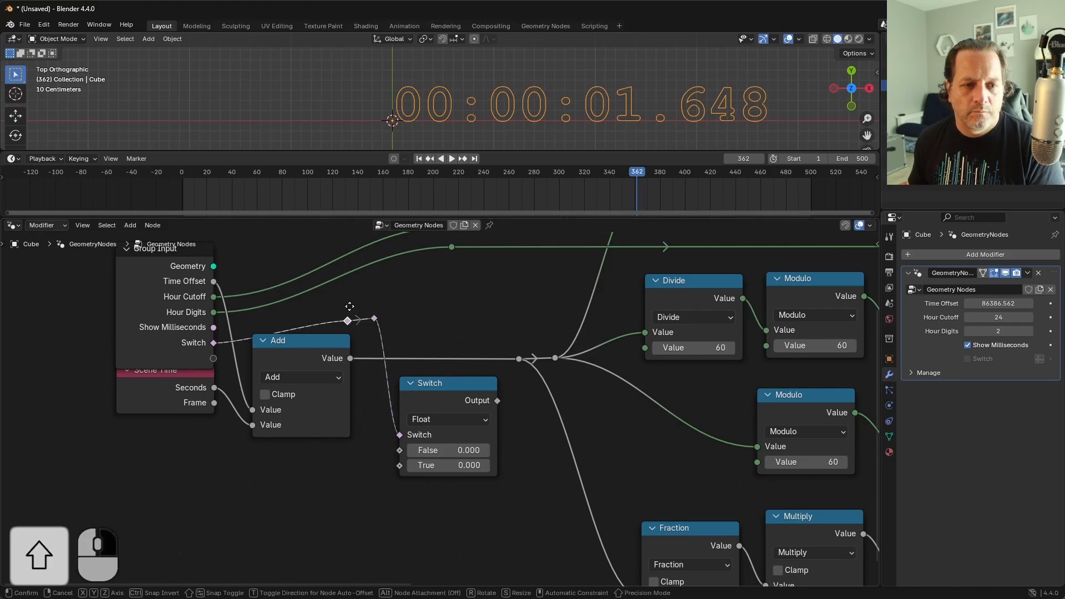
{"action": "key", "text": "g"}
{"action": "left_click", "coordinate": [250, 313]}
Step: Rename the new Switch group input to Countdown
{"action": "key", "text": "n"}
{"action": "scroll", "coordinate": [810, 377], "scroll_direction": "down", "scroll_amount": 1}
{"action": "double_click", "coordinate": [783, 401]}
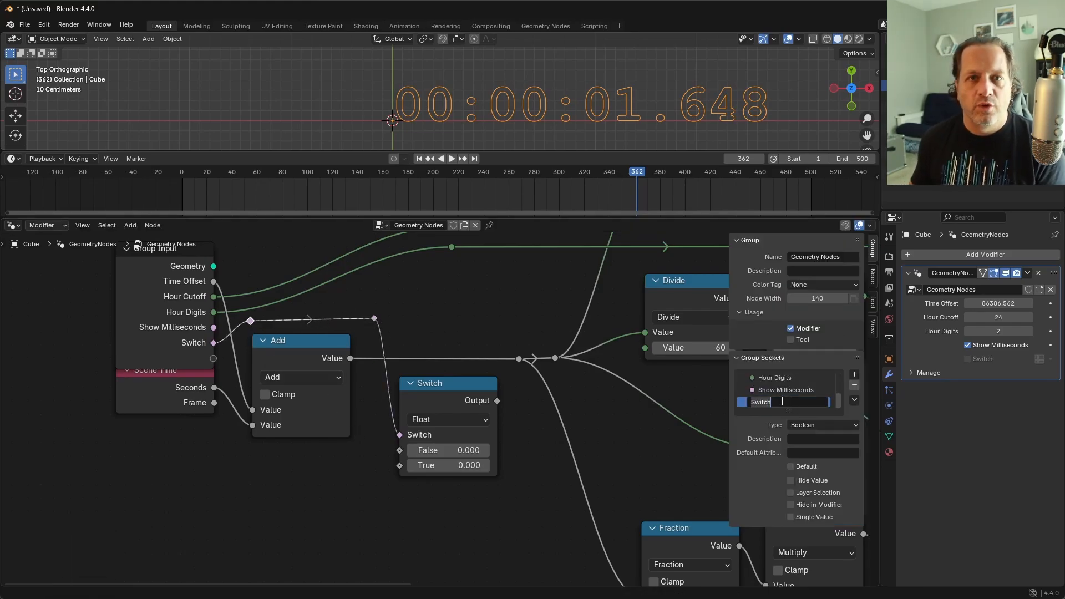
{"action": "type", "text": "Count"}
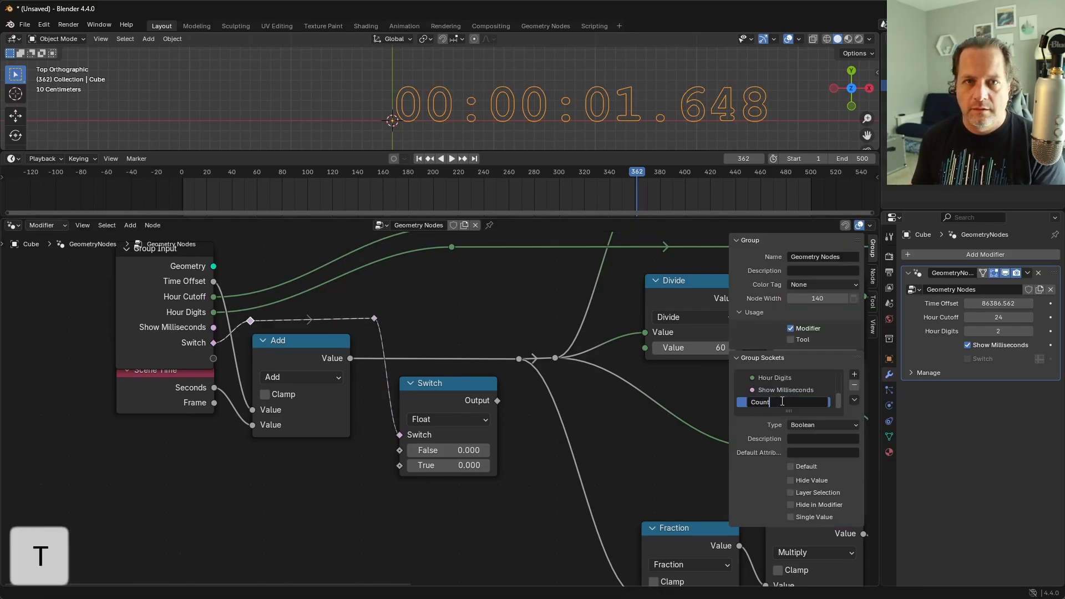
{"action": "type", "text": "down"}
{"action": "key", "text": "Return"}
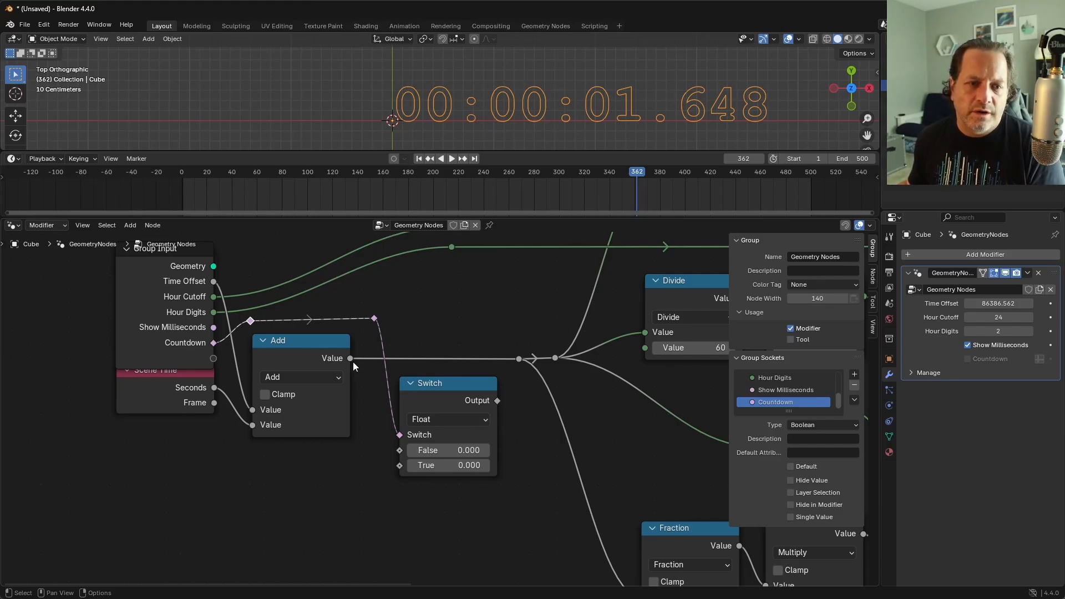
Step: Connect Add's Value to the Float Switch's False input and the Switch output to the reroute, then lower the Add node
{"action": "mouse_move", "coordinate": [349, 359]}
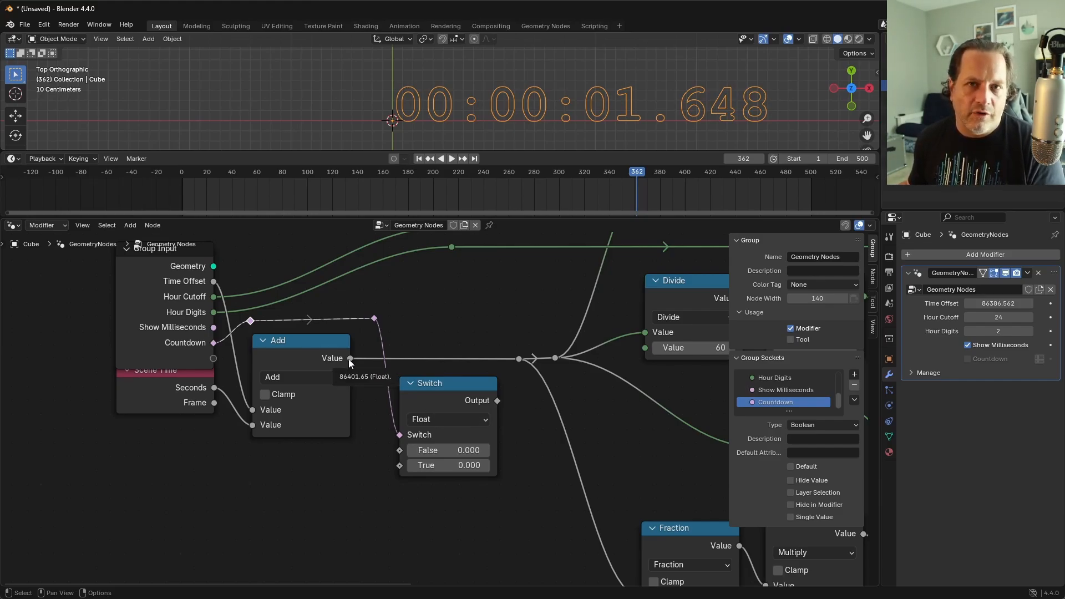
{"action": "left_click_drag", "start_coordinate": [350, 358], "coordinate": [400, 450]}
{"action": "left_click_drag", "start_coordinate": [498, 401], "coordinate": [519, 358]}
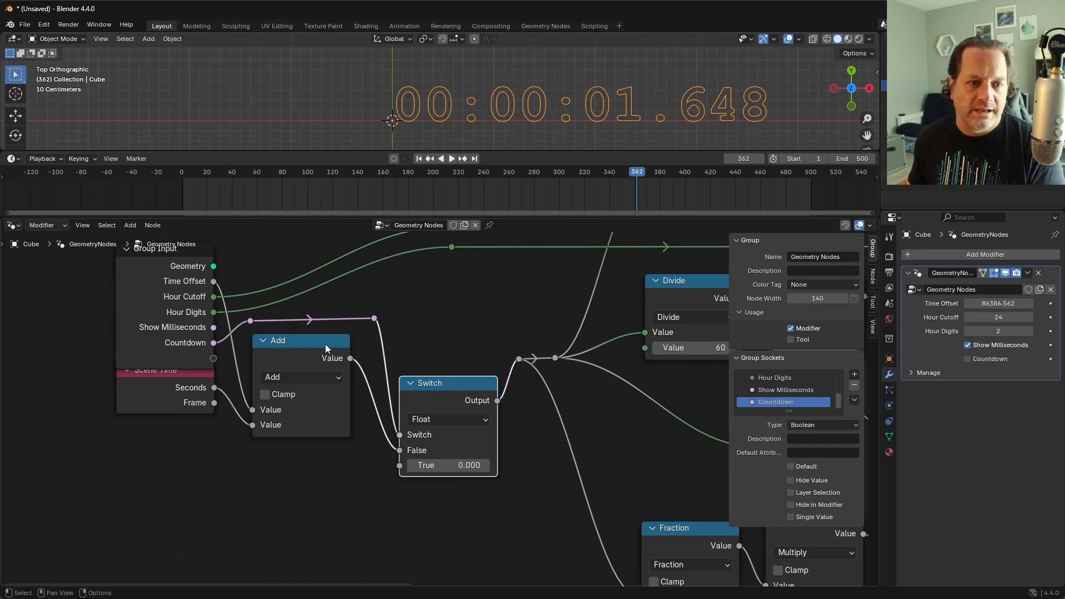
{"action": "left_click_drag", "start_coordinate": [325, 346], "coordinate": [323, 386]}
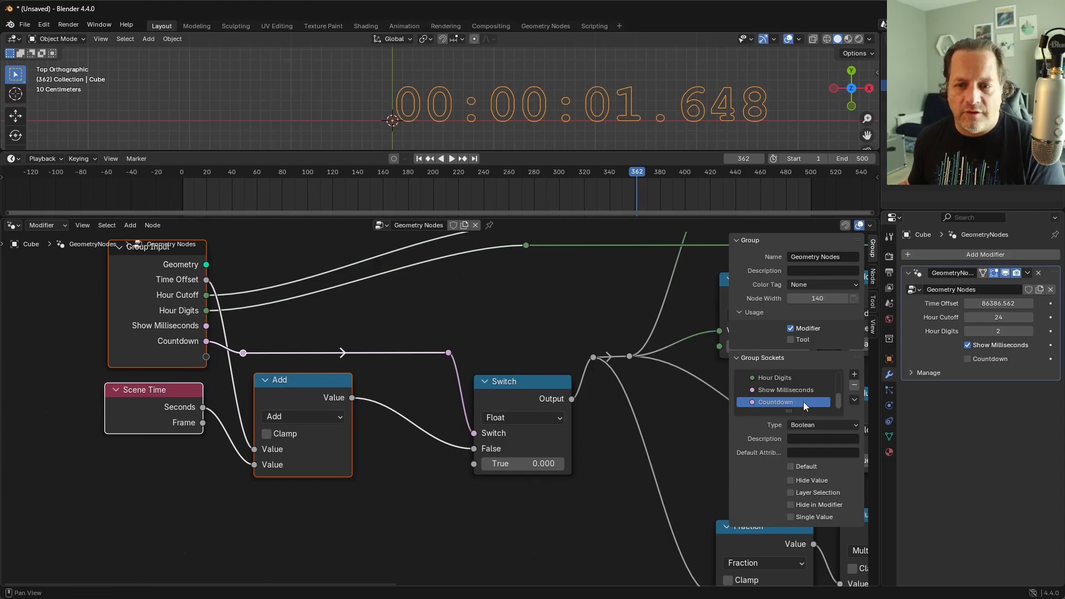
Step: Add a Float group input named Countdown From below Countdown
{"action": "left_click", "coordinate": [854, 375]}
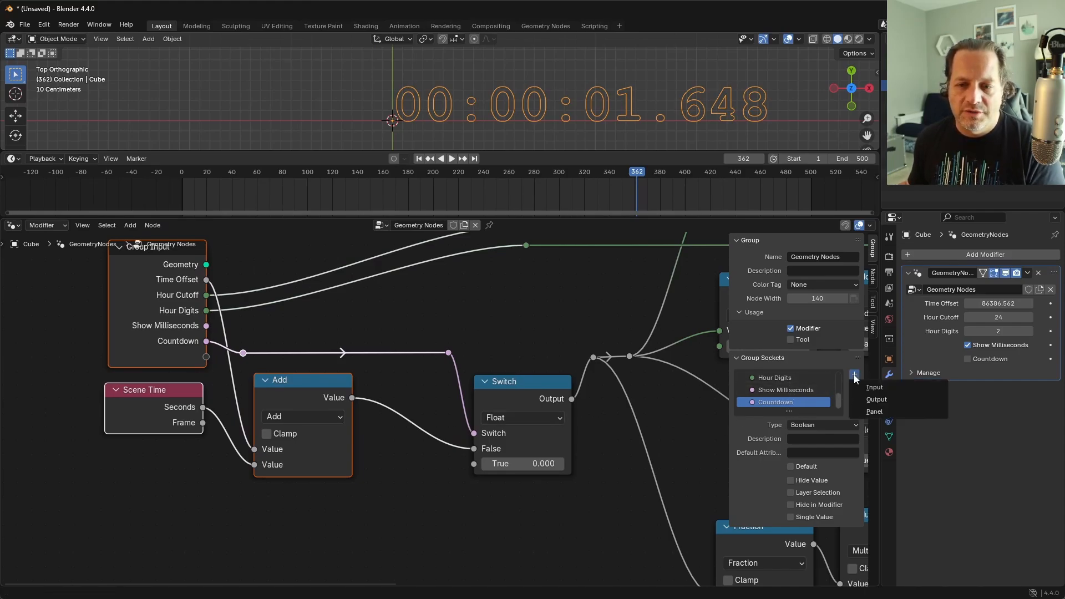
{"action": "left_click", "coordinate": [871, 389]}
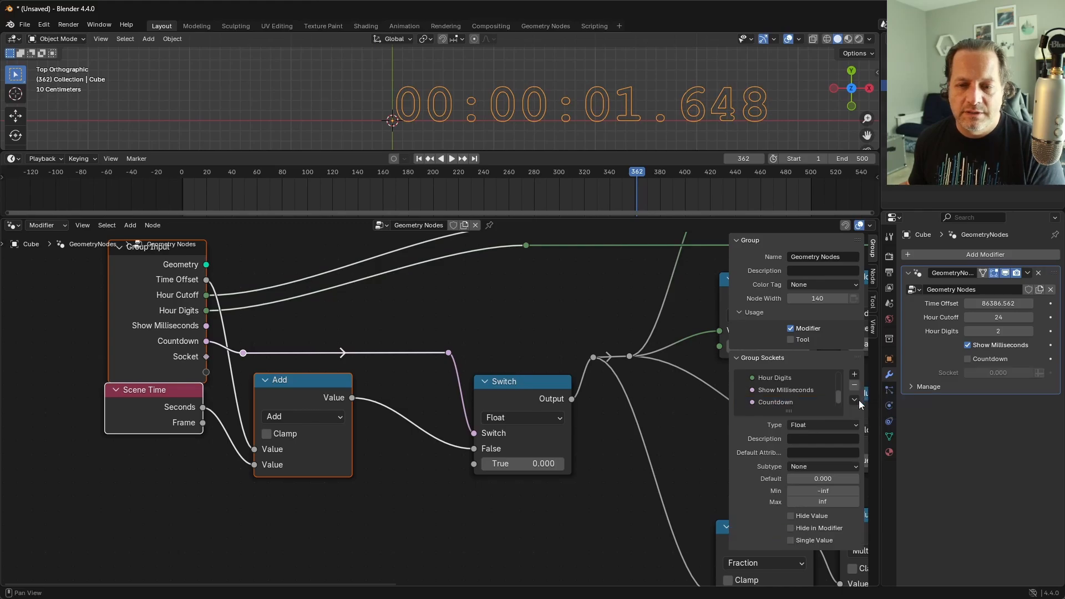
{"action": "double_click", "coordinate": [788, 402]}
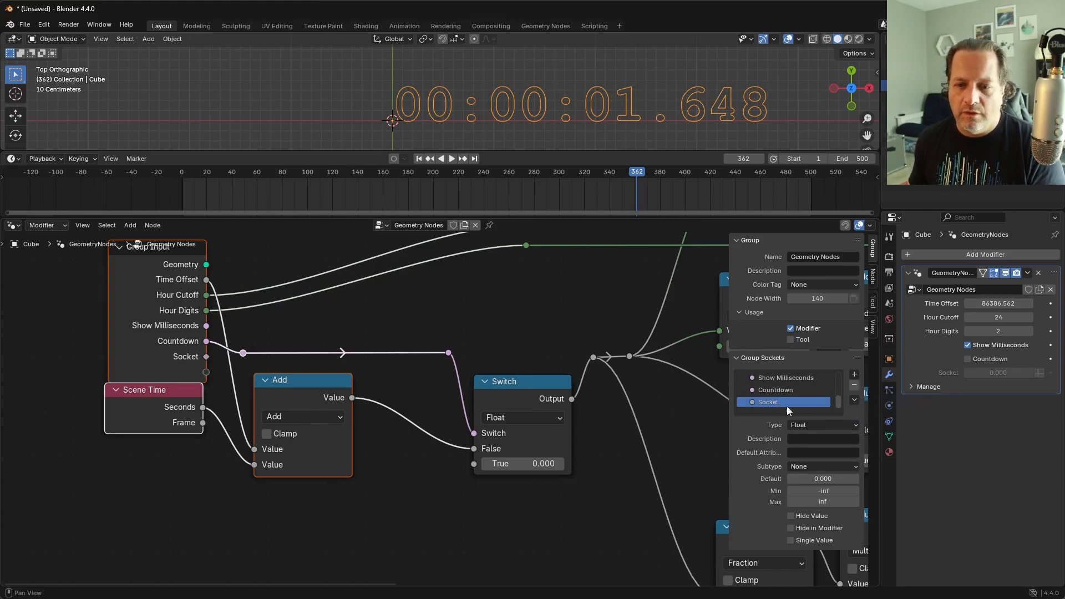
{"action": "type", "text": "CountdownFrom"}
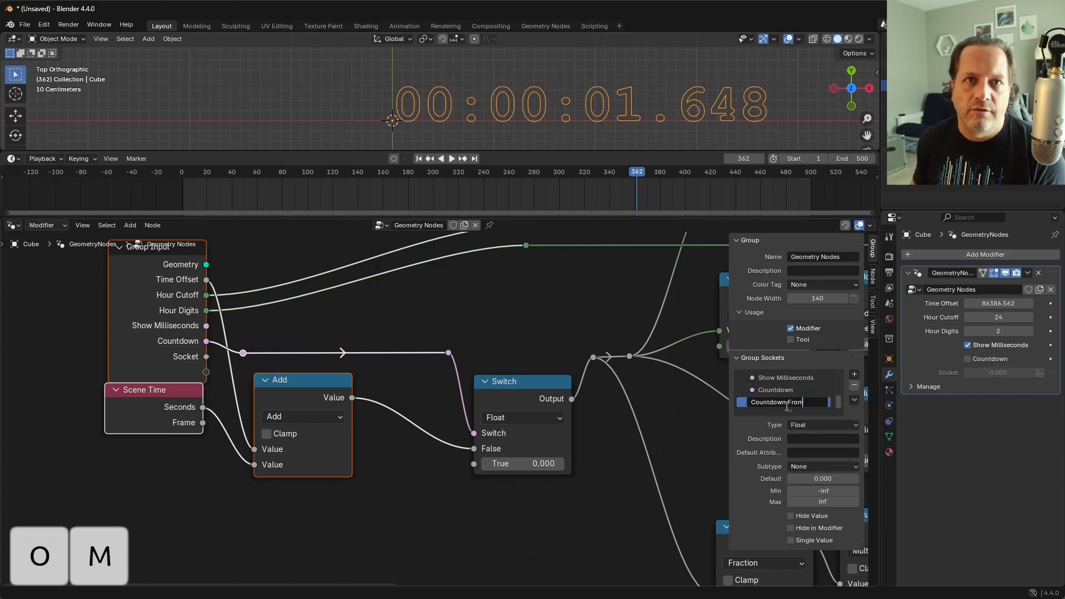
{"action": "key", "text": "Return"}
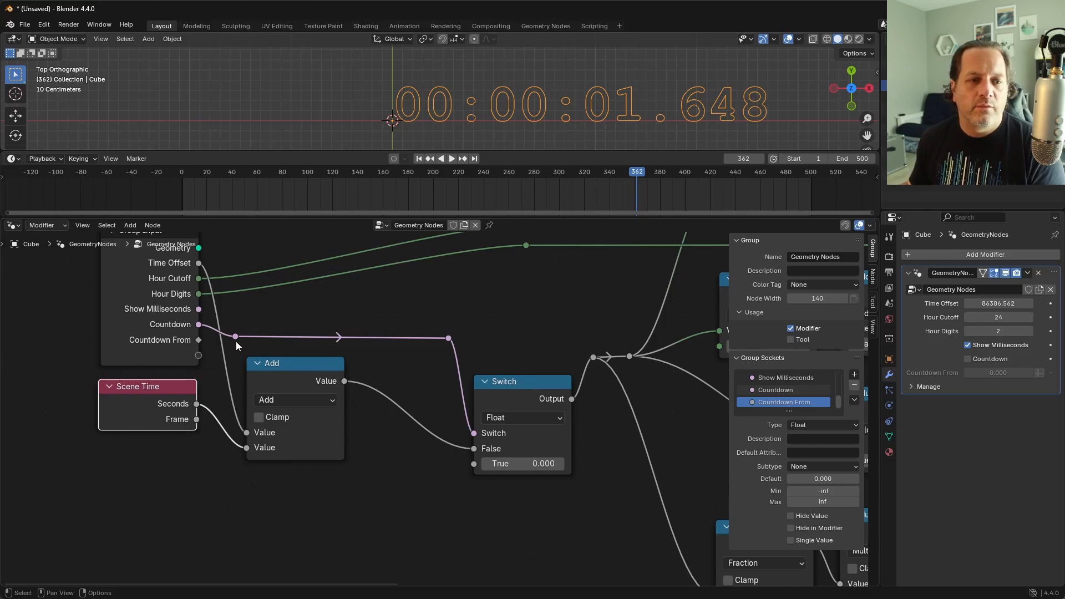
Step: Add a Subtract node that takes Add's Value from Countdown From, and link its result to the Float Switch's True input
{"action": "left_click_drag", "start_coordinate": [199, 339], "coordinate": [363, 513]}
{"action": "type", "text": "ub"}
{"action": "key", "text": "Return"}
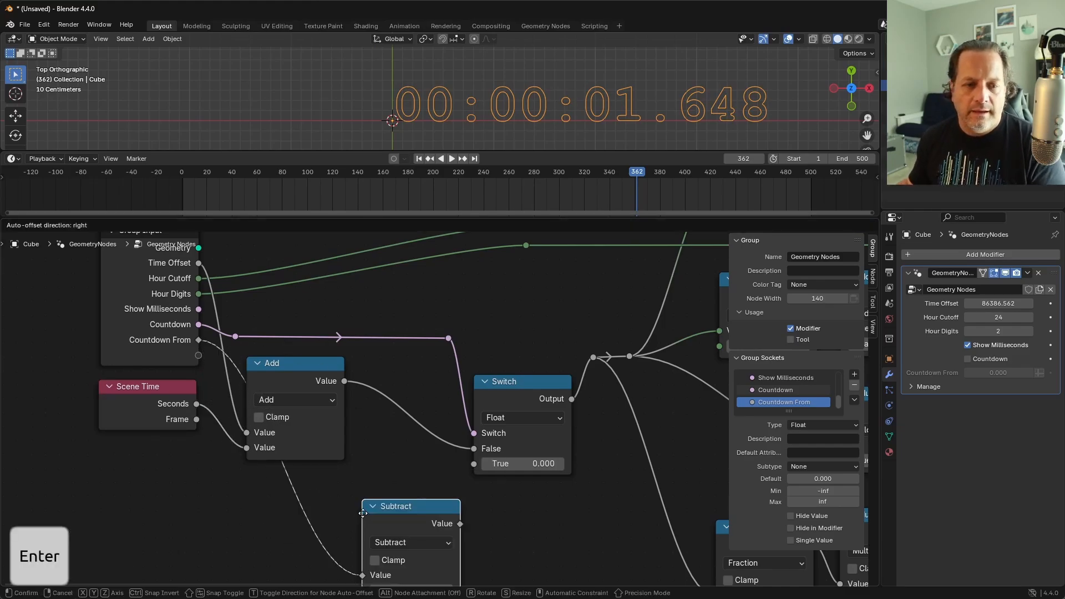
{"action": "left_click", "coordinate": [361, 478]}
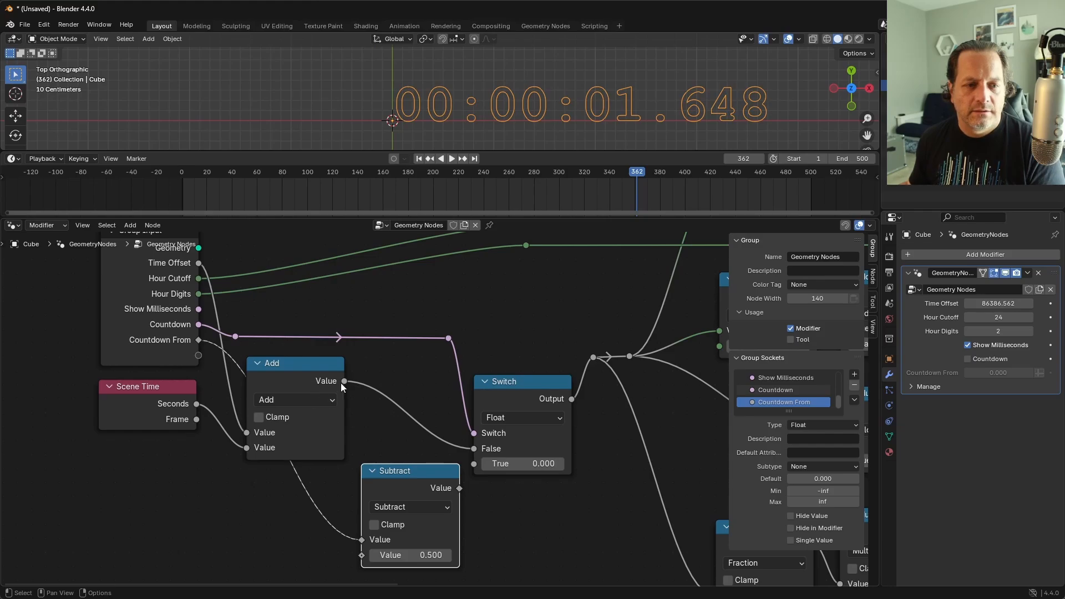
{"action": "left_click_drag", "start_coordinate": [344, 383], "coordinate": [360, 556]}
{"action": "left_click_drag", "start_coordinate": [308, 374], "coordinate": [291, 381]}
{"action": "left_click_drag", "start_coordinate": [427, 475], "coordinate": [475, 464]}
Step: Set the modifier's Time Offset to 0 and enable Countdown
{"action": "double_click", "coordinate": [991, 305]}
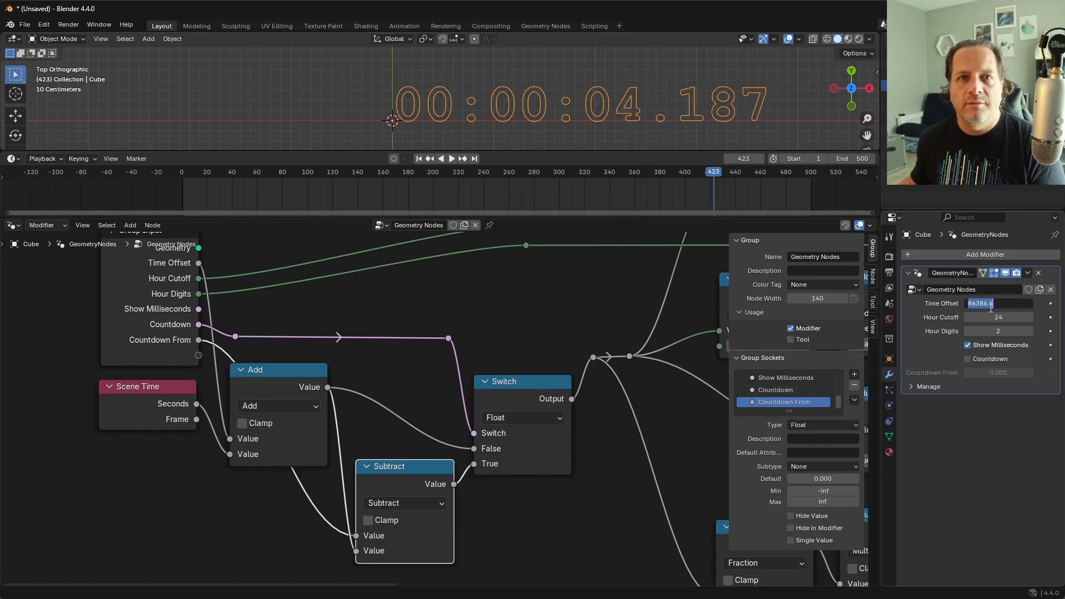
{"action": "type", "text": "0"}
{"action": "key", "text": "Return"}
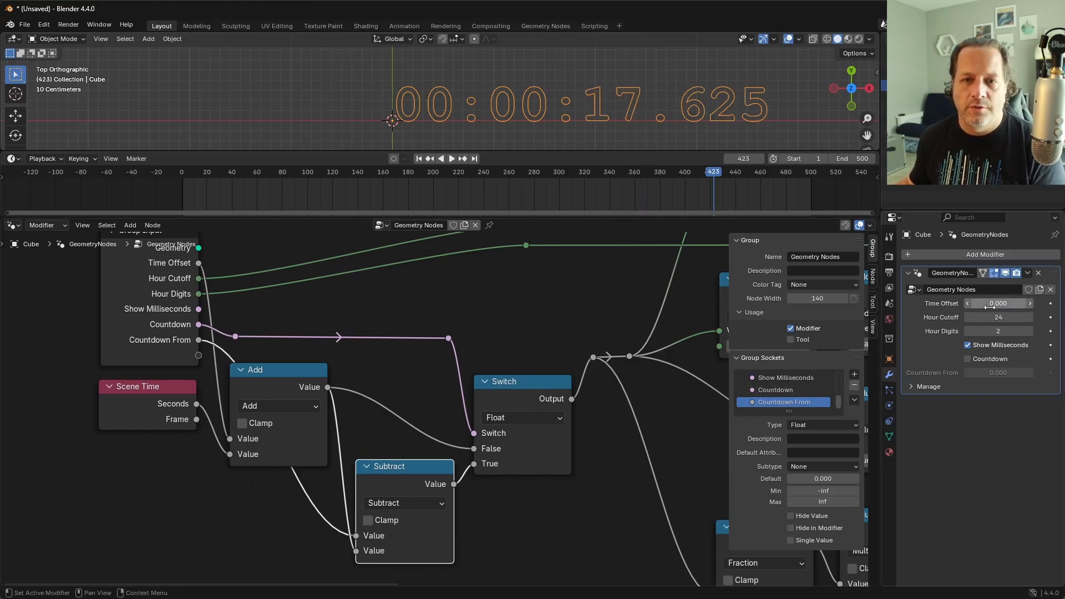
{"action": "left_click", "coordinate": [968, 359]}
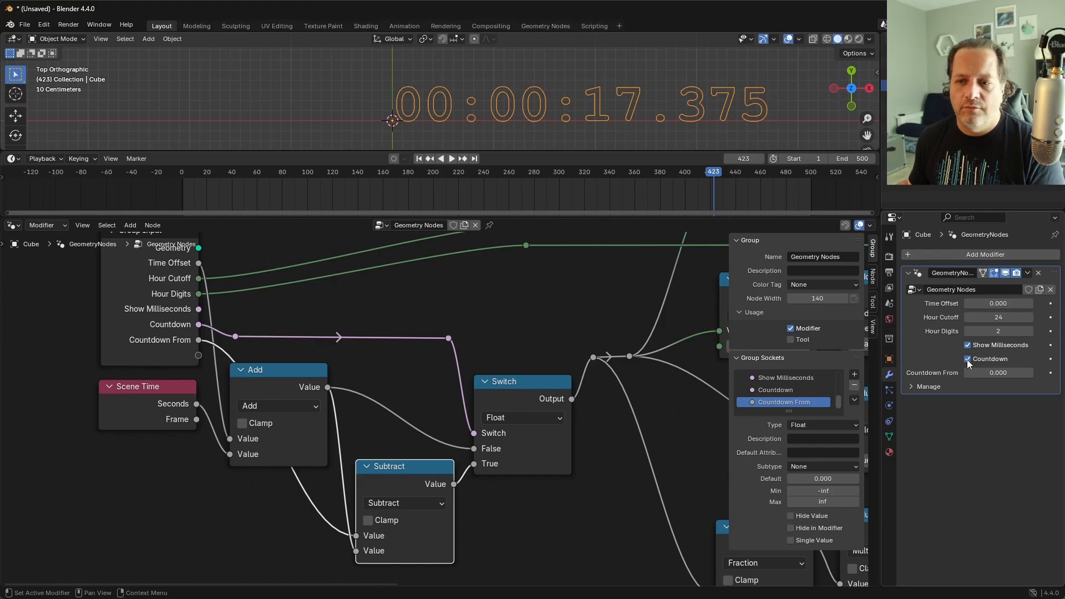
Step: Return the timeline to frame 0 and set the modifier's Countdown From to 5*60
{"action": "key", "text": "shift+Left"}
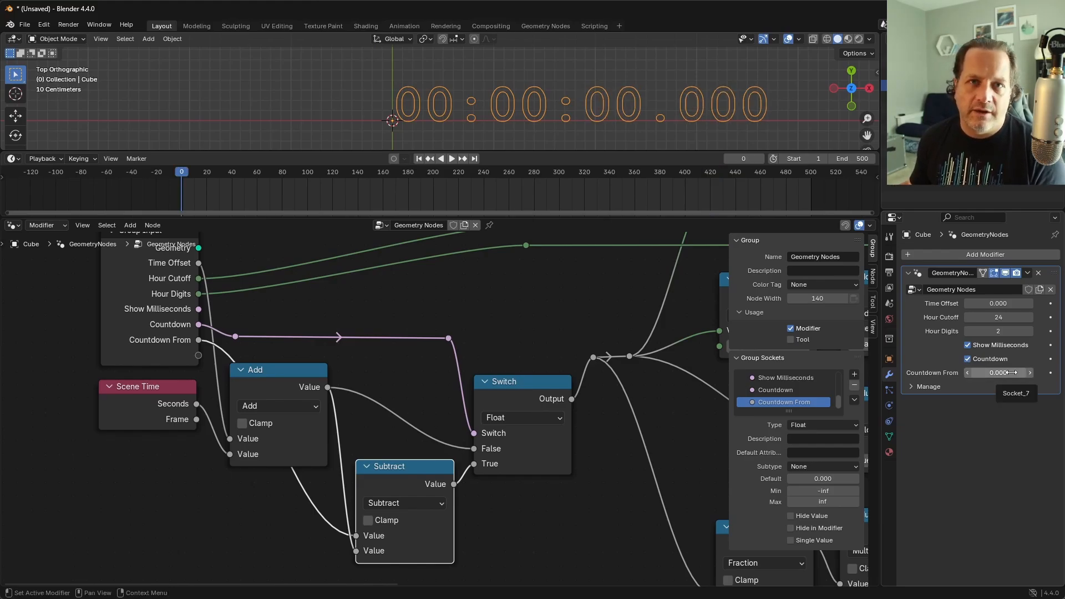
{"action": "left_click", "coordinate": [1008, 373]}
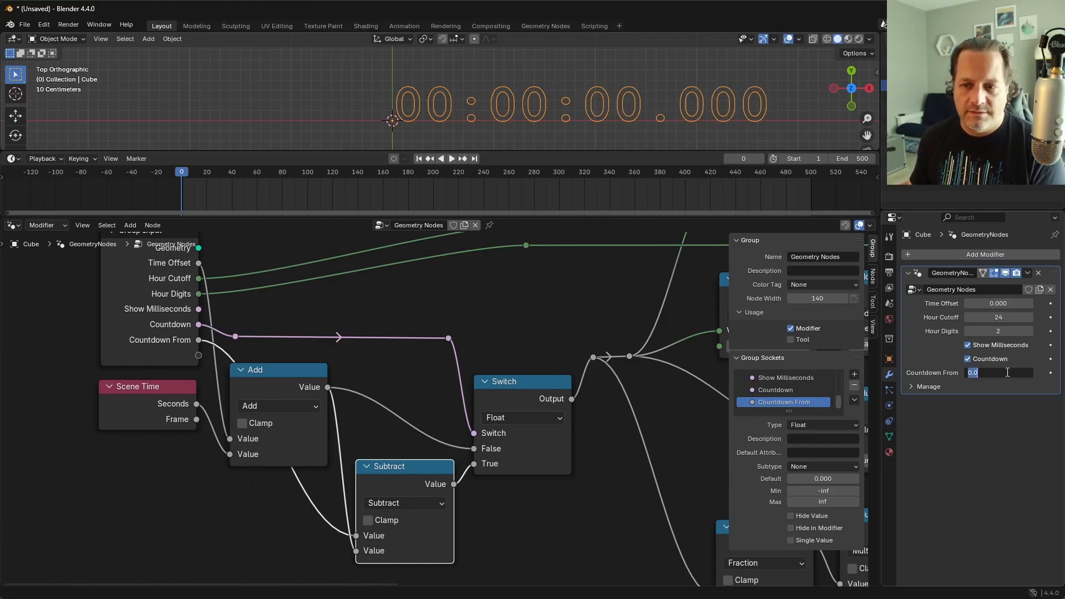
{"action": "type", "text": "300"}
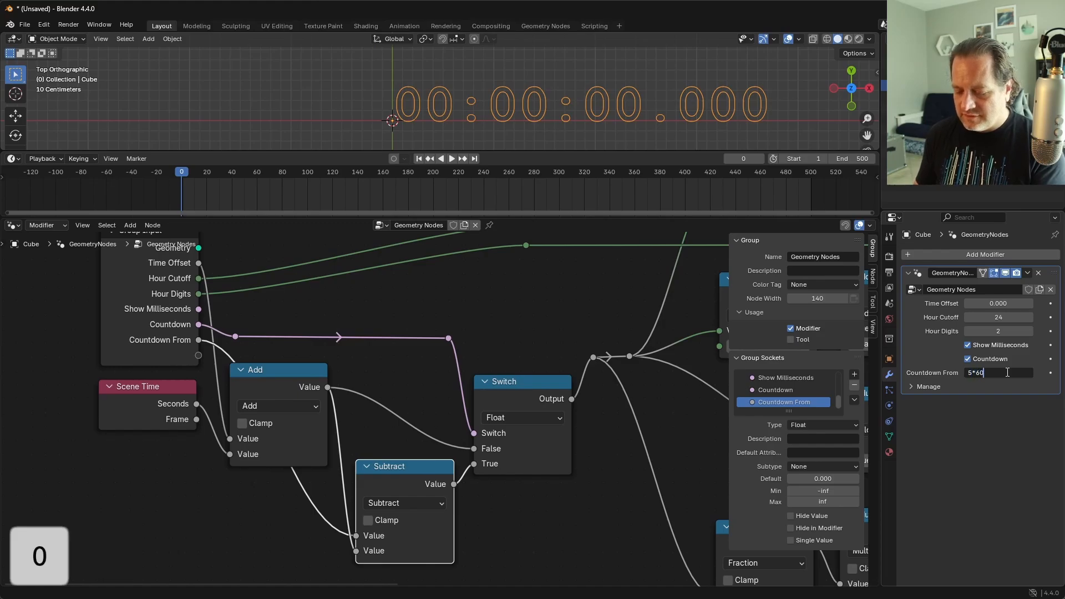
{"action": "key", "text": "Return"}
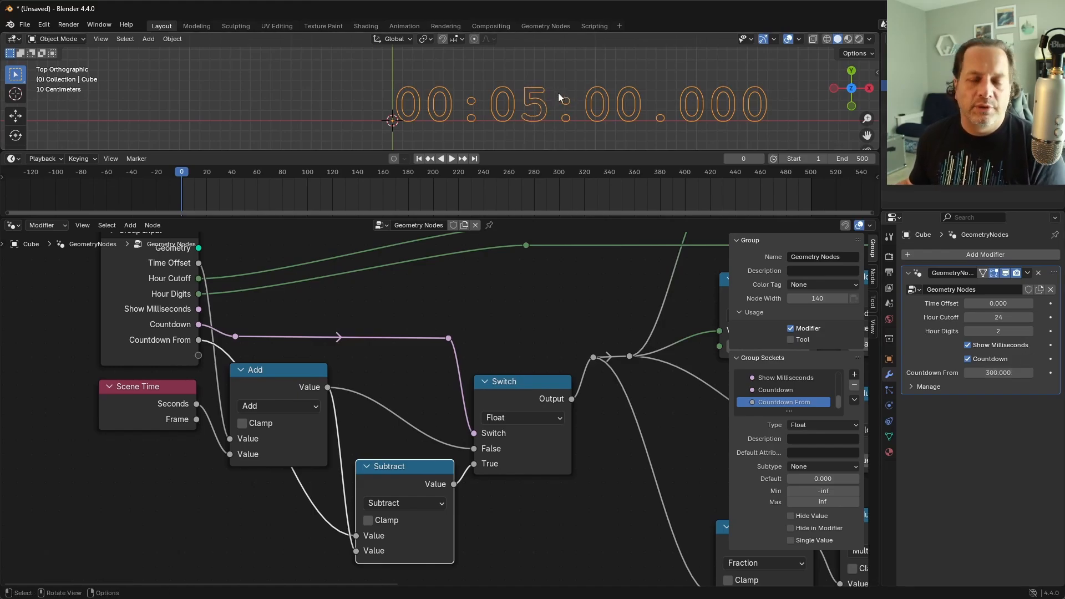
Step: Play the animation to check the counter running down from 300 seconds
{"action": "key", "text": "space"}
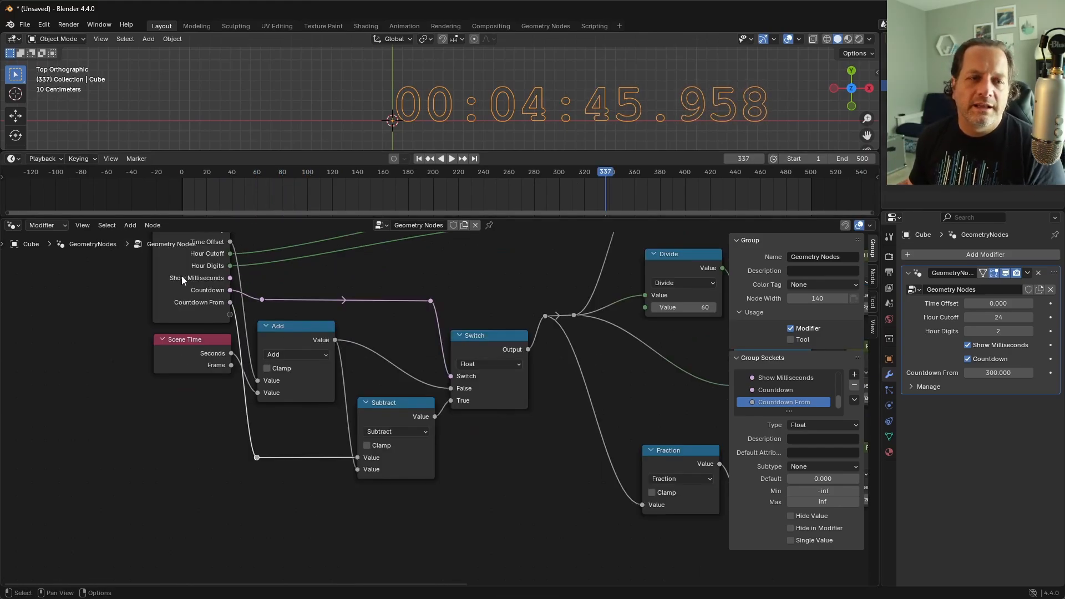
{"action": "middle_click_drag", "start_coordinate": [180, 276], "coordinate": [206, 326], "text": "shift"}
Step: Duplicate the Group Input beside Subtract, show only its Countdown From socket, and link it to Subtract's first Value
{"action": "left_click", "coordinate": [208, 321]}
{"action": "key", "text": "shift+d"}
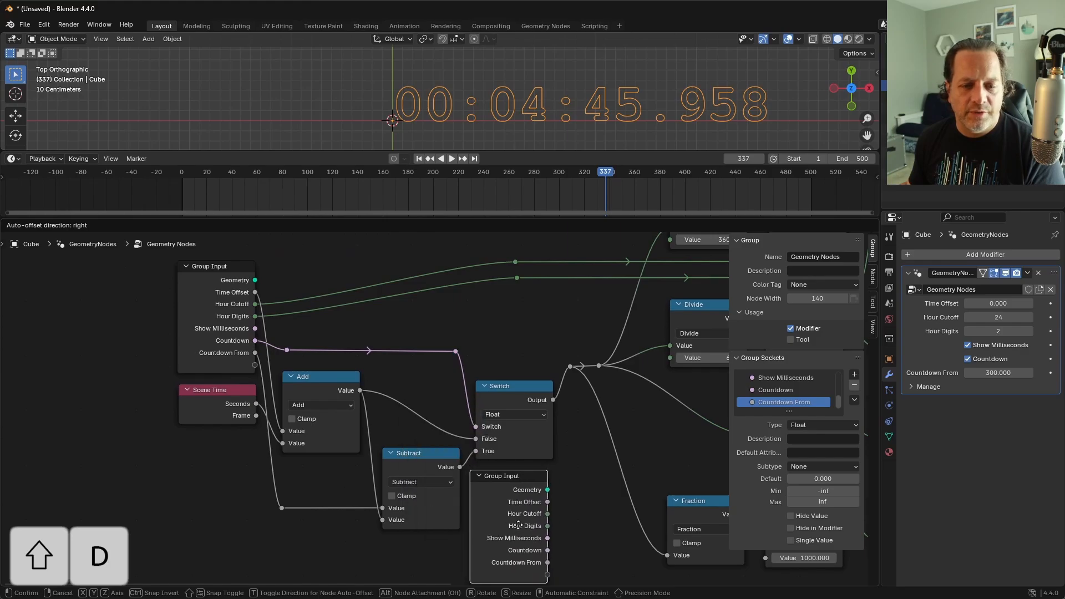
{"action": "left_click", "coordinate": [513, 524]}
{"action": "middle_click_drag", "start_coordinate": [554, 553], "coordinate": [551, 501], "text": "shift"}
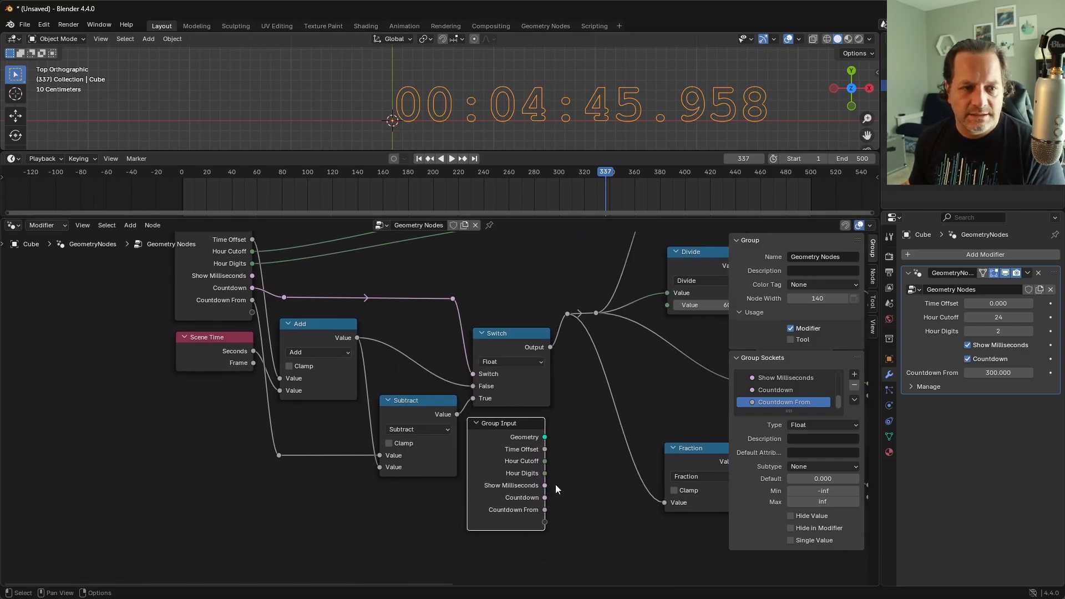
{"action": "left_click_drag", "start_coordinate": [555, 485], "coordinate": [243, 441]}
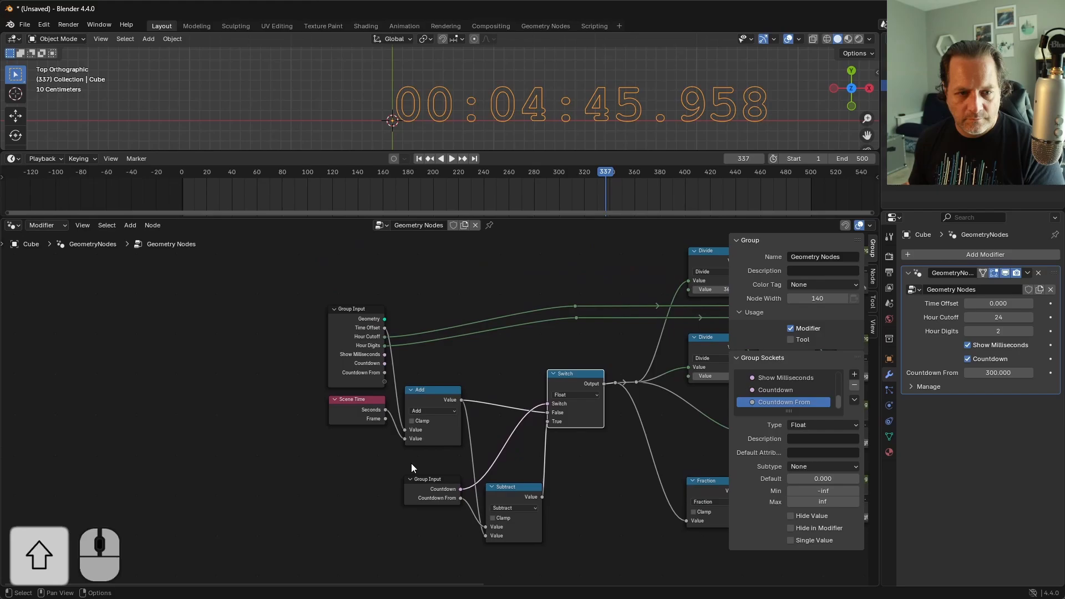
{"action": "key", "text": "g"}
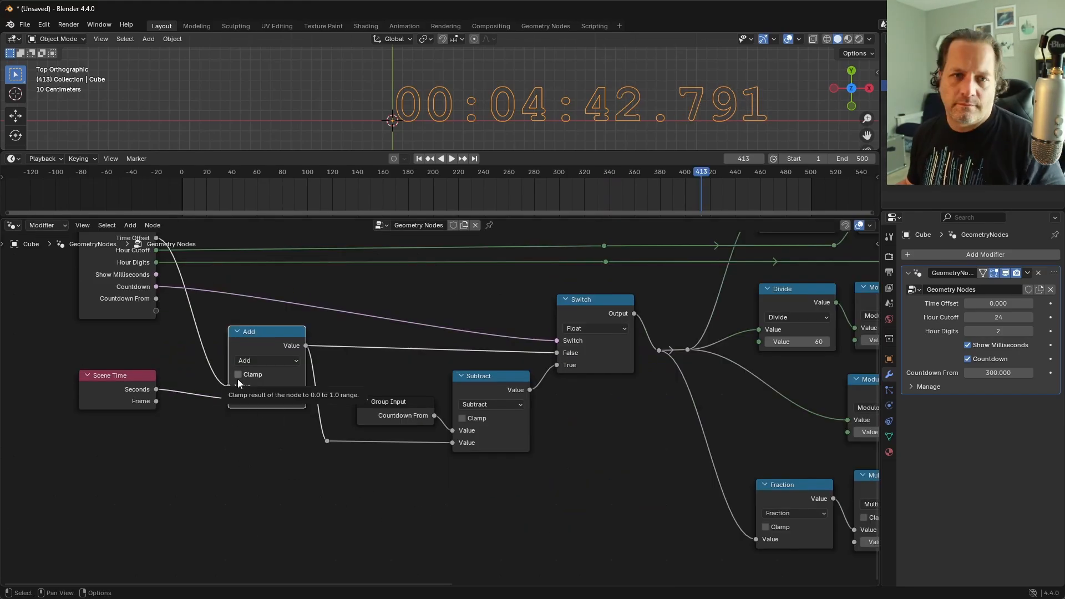
Step: Delete the String to Curves node between the string Switch and the Group Output
{"action": "key", "text": "Home"}
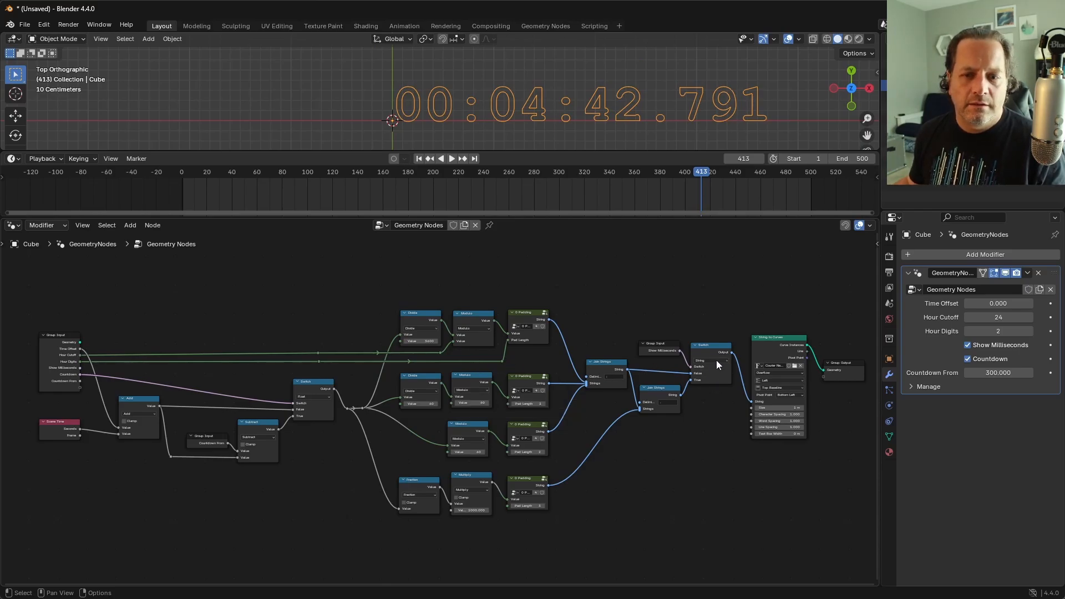
{"action": "left_click_drag", "start_coordinate": [715, 355], "coordinate": [719, 356]}
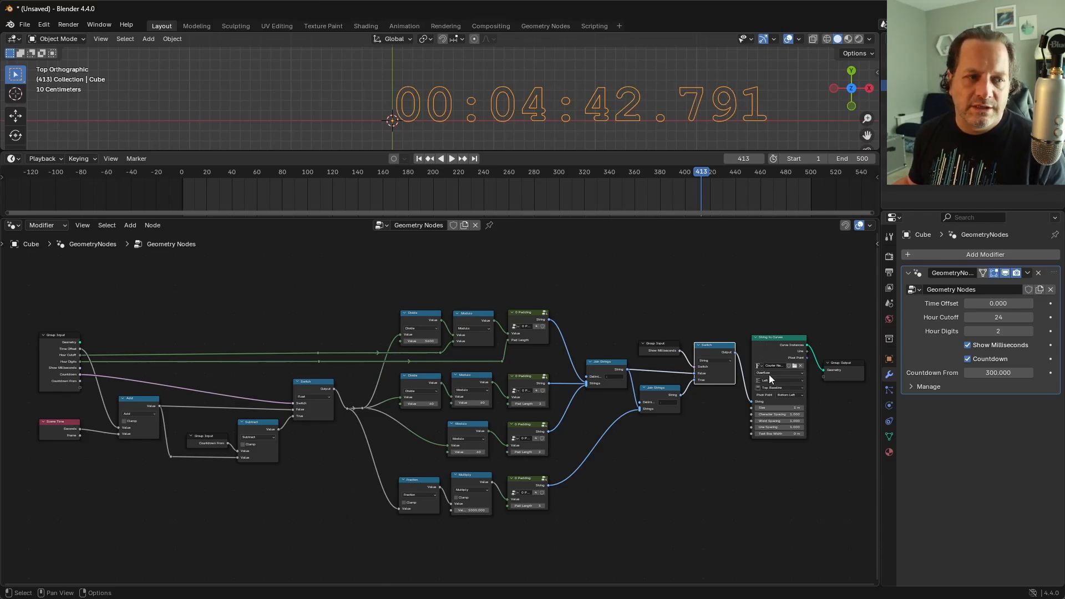
{"action": "left_click", "coordinate": [766, 343]}
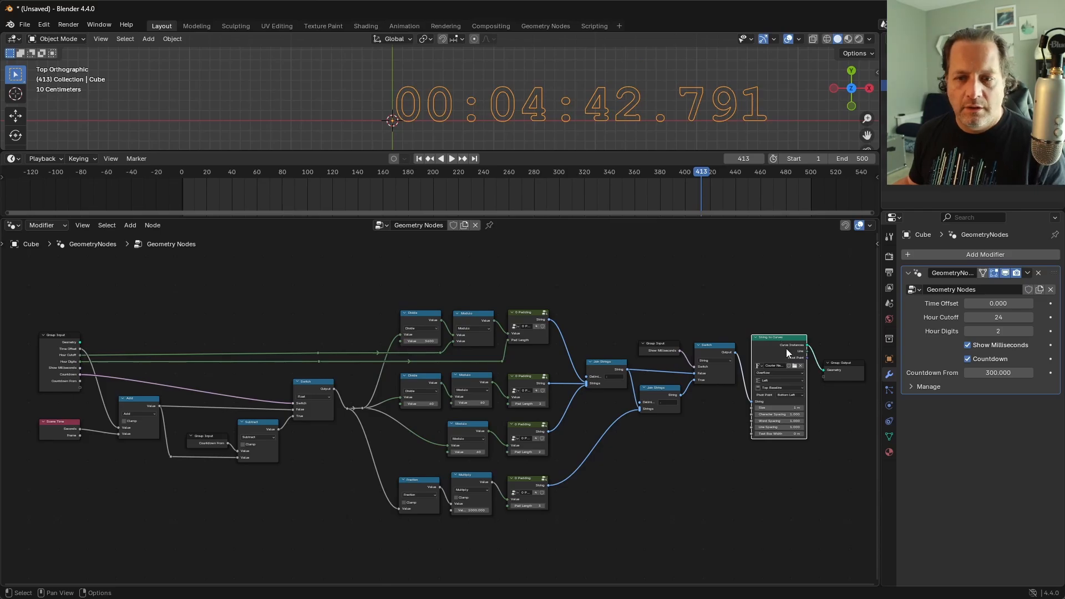
{"action": "scroll", "coordinate": [734, 325], "scroll_direction": "up", "scroll_amount": 3}
{"action": "middle_click_drag", "start_coordinate": [748, 323], "coordinate": [610, 332], "text": "shift"}
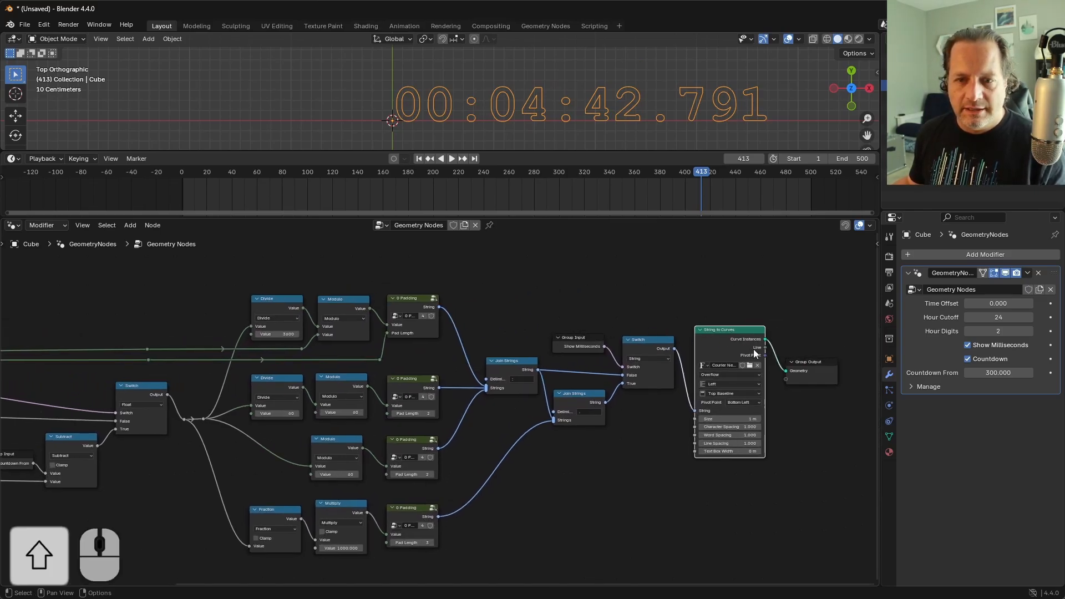
{"action": "key", "text": "x"}
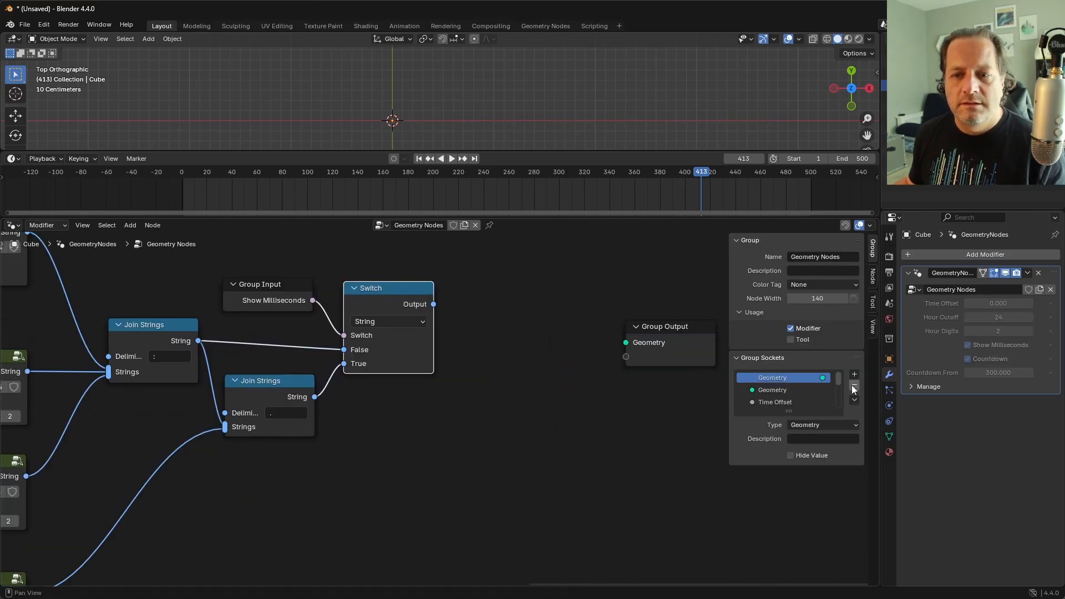
Step: Remove the group's Geometry output socket and link the string Switch's Output to the Group Output as a string output
{"action": "left_click", "coordinate": [853, 385]}
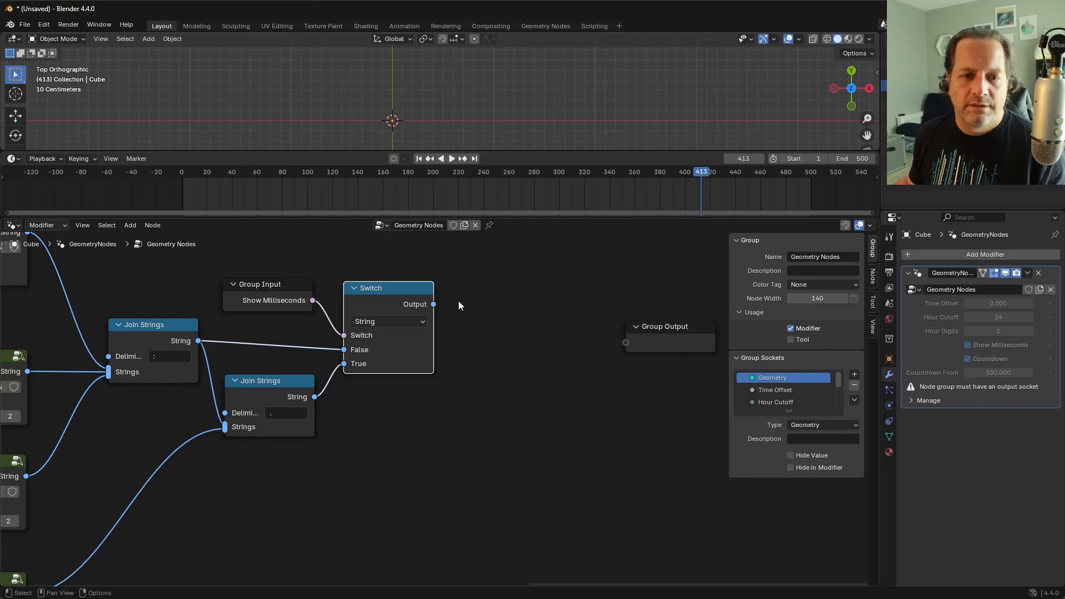
{"action": "left_click_drag", "start_coordinate": [434, 304], "coordinate": [625, 342]}
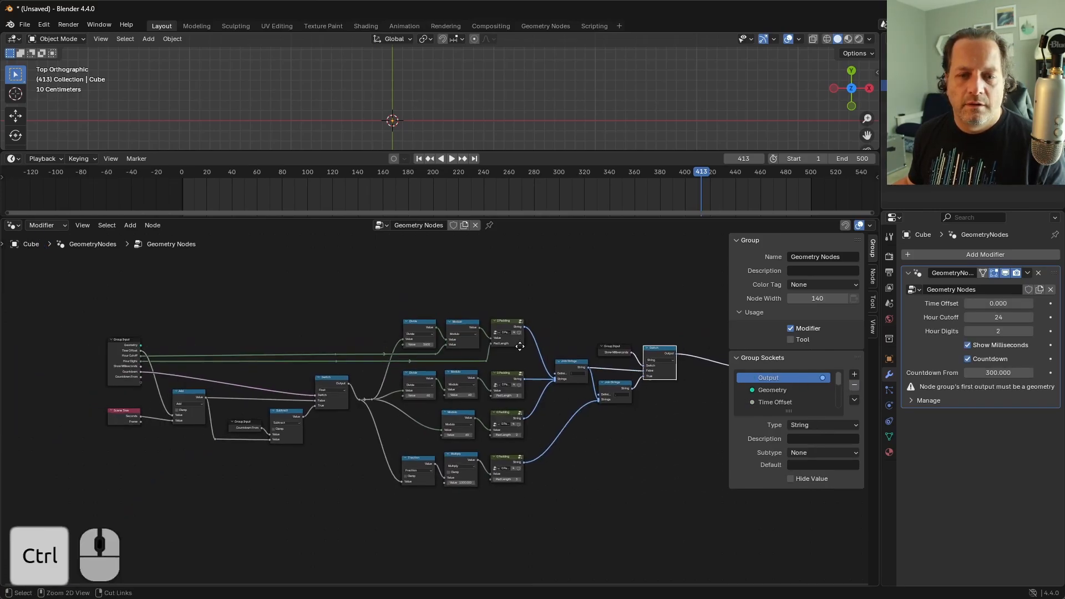
{"action": "middle_click_drag", "start_coordinate": [521, 347], "coordinate": [520, 326], "text": "ctrl"}
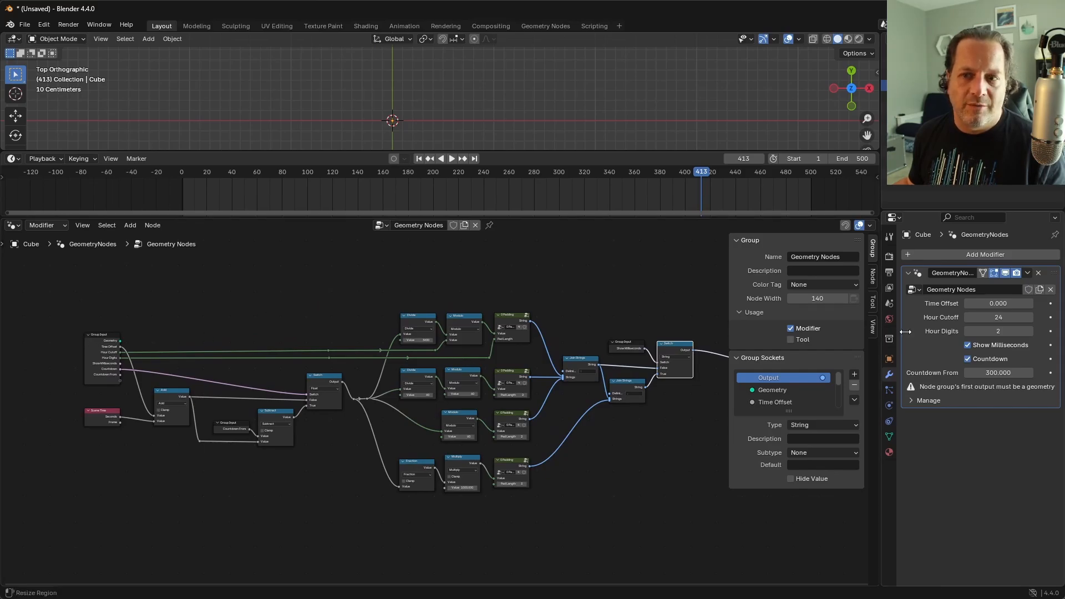
Step: Give the node group a fake user and rename it Timer Text
{"action": "left_click", "coordinate": [453, 228]}
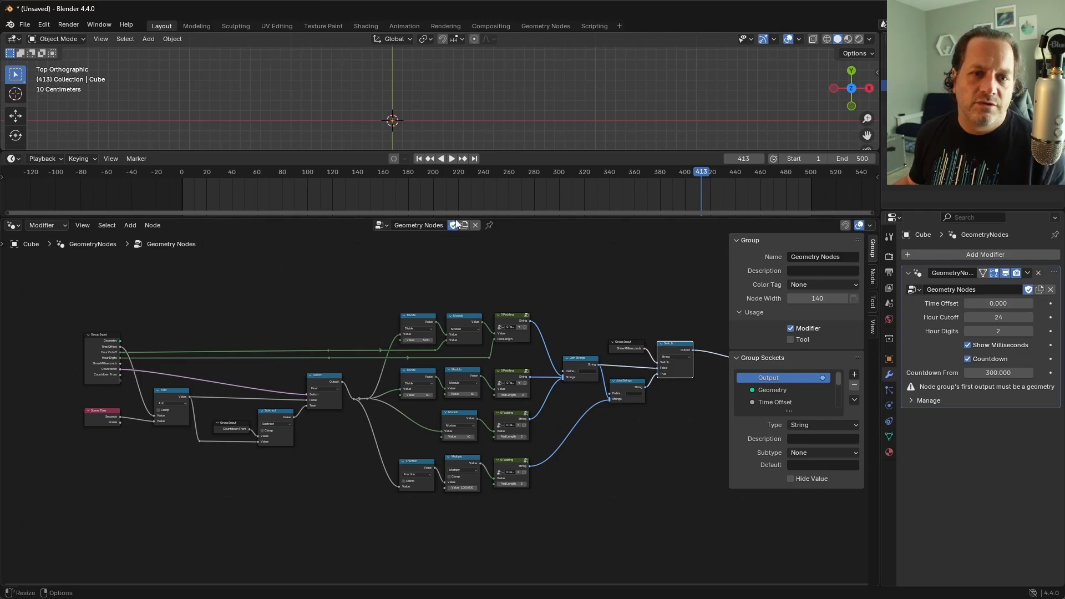
{"action": "left_click", "coordinate": [427, 225]}
{"action": "type", "text": "Timer Text"}
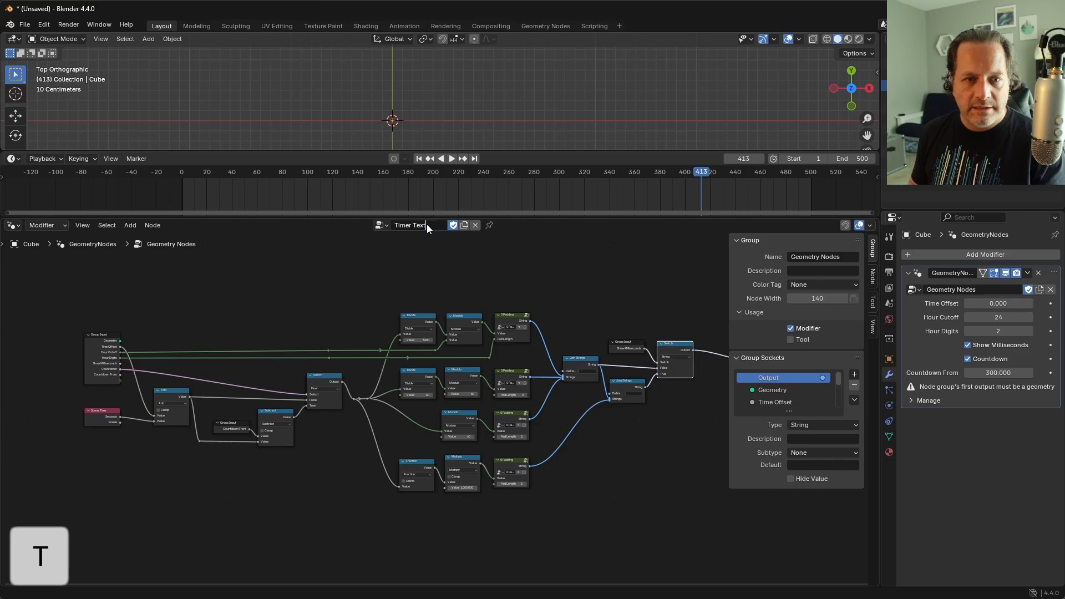
{"action": "key", "text": "Return"}
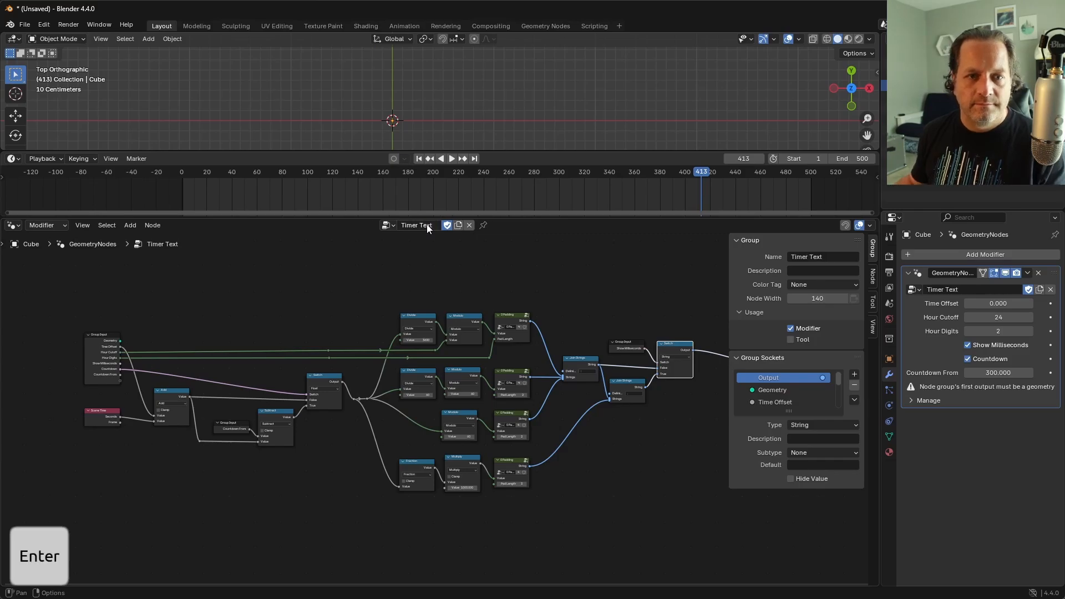
Step: Replace the cube's modifier with a fresh Geometry Nodes modifier that uses a new node group
{"action": "left_click", "coordinate": [1040, 273]}
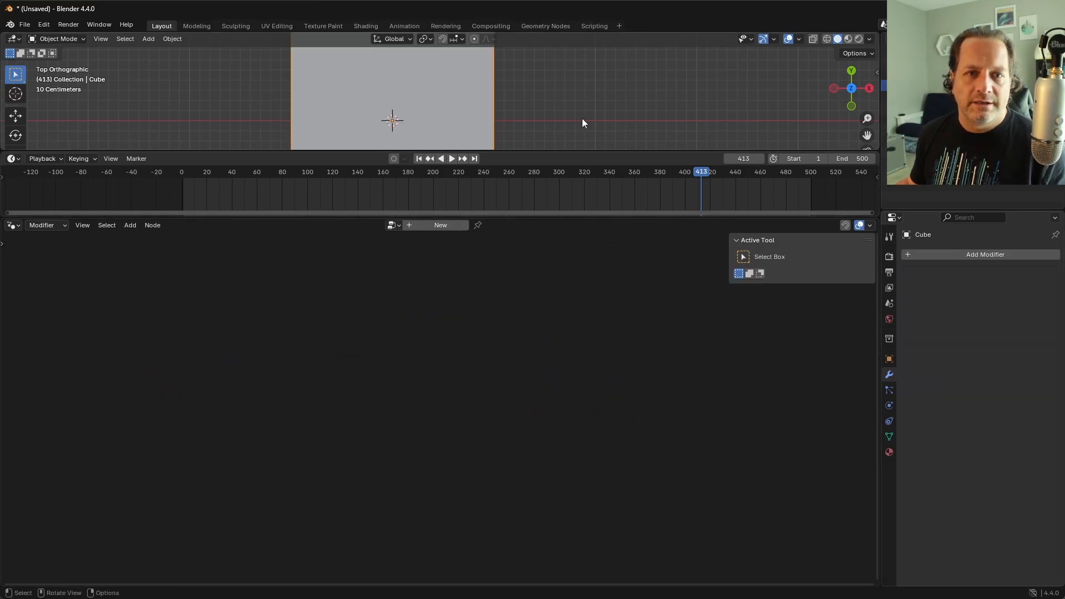
{"action": "middle_click_drag", "start_coordinate": [583, 118], "coordinate": [622, 133]}
{"action": "left_click", "coordinate": [980, 259]}
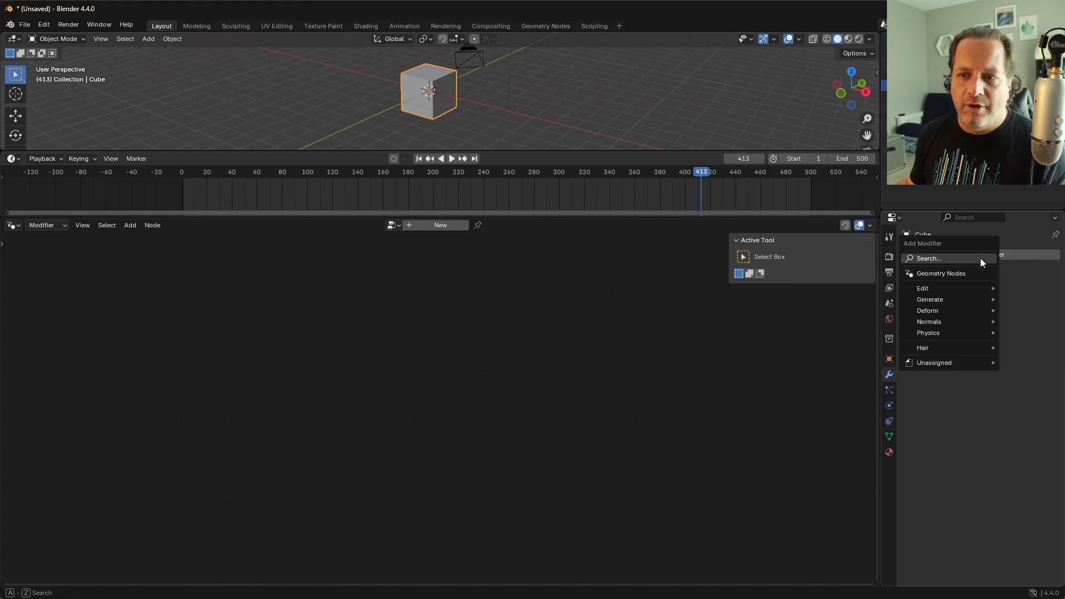
{"action": "left_click", "coordinate": [965, 274]}
{"action": "left_click", "coordinate": [974, 290]}
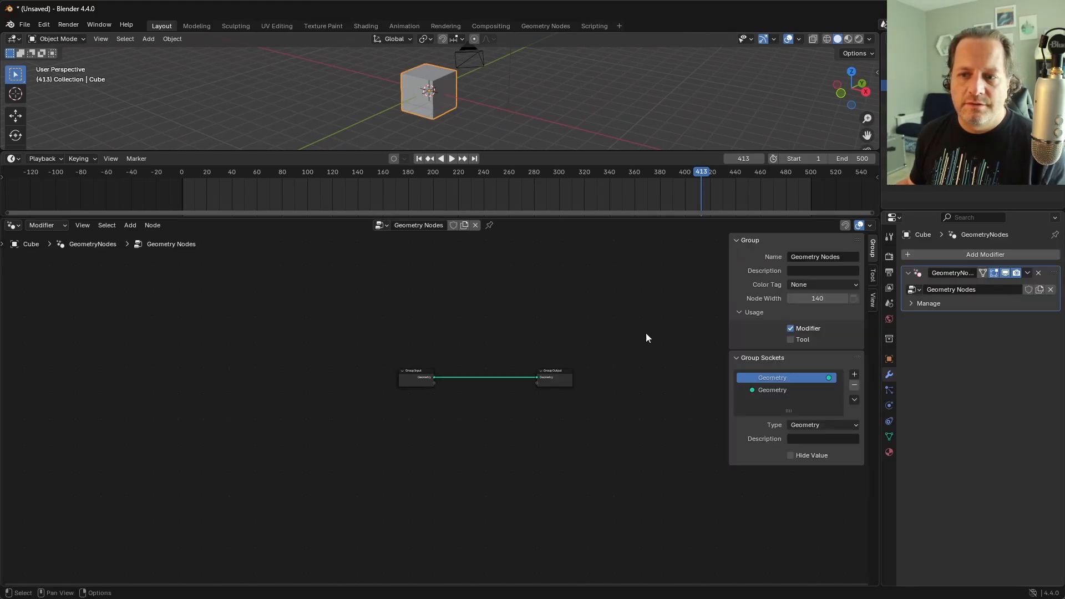
Step: Add the Timer Text group node below the link between Group Input and Group Output
{"action": "scroll", "coordinate": [597, 379], "scroll_direction": "up", "scroll_amount": 4}
{"action": "key", "text": "shift+a"}
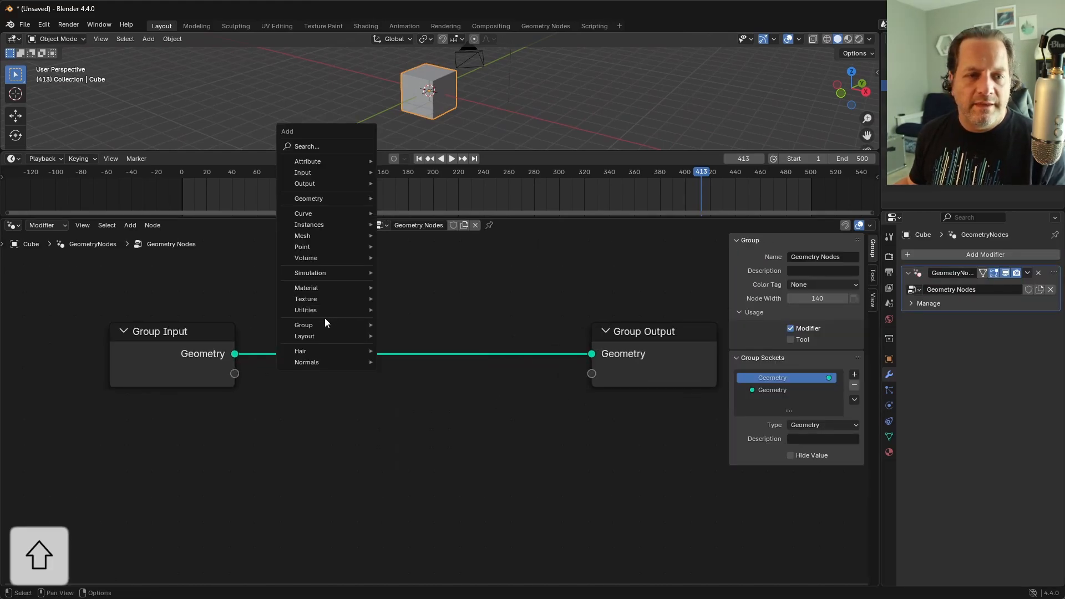
{"action": "mouse_move", "coordinate": [320, 324]}
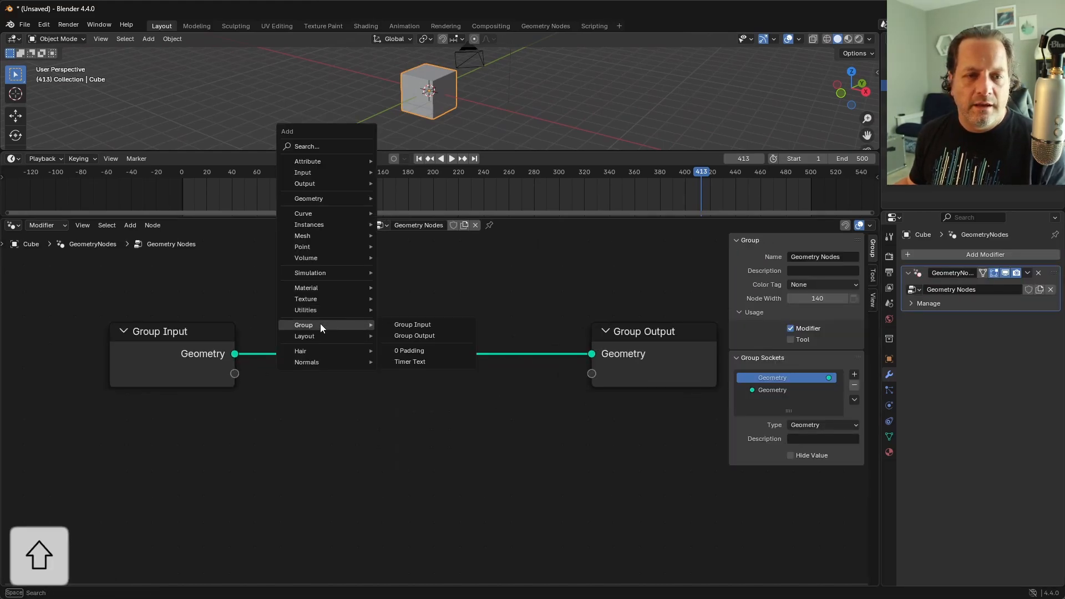
{"action": "left_click", "coordinate": [434, 362]}
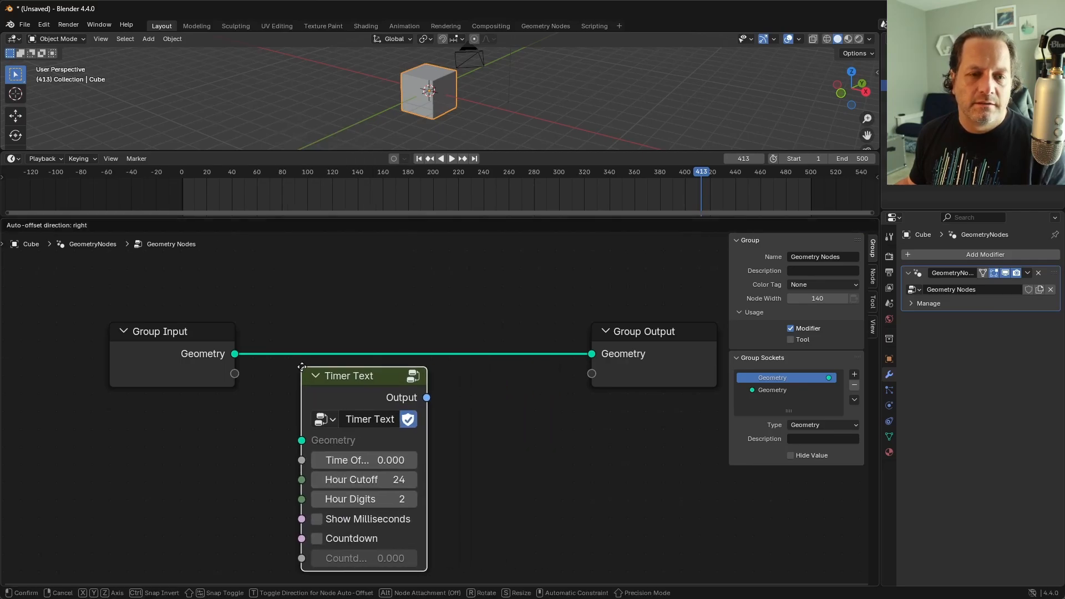
{"action": "left_click", "coordinate": [410, 422]}
Step: Add a String to Curves node fed by Timer Text's Output, and link its Curve Instances to the Group Output's Geometry
{"action": "left_click_drag", "start_coordinate": [395, 419], "coordinate": [447, 416]}
{"action": "type", "text": "string t"}
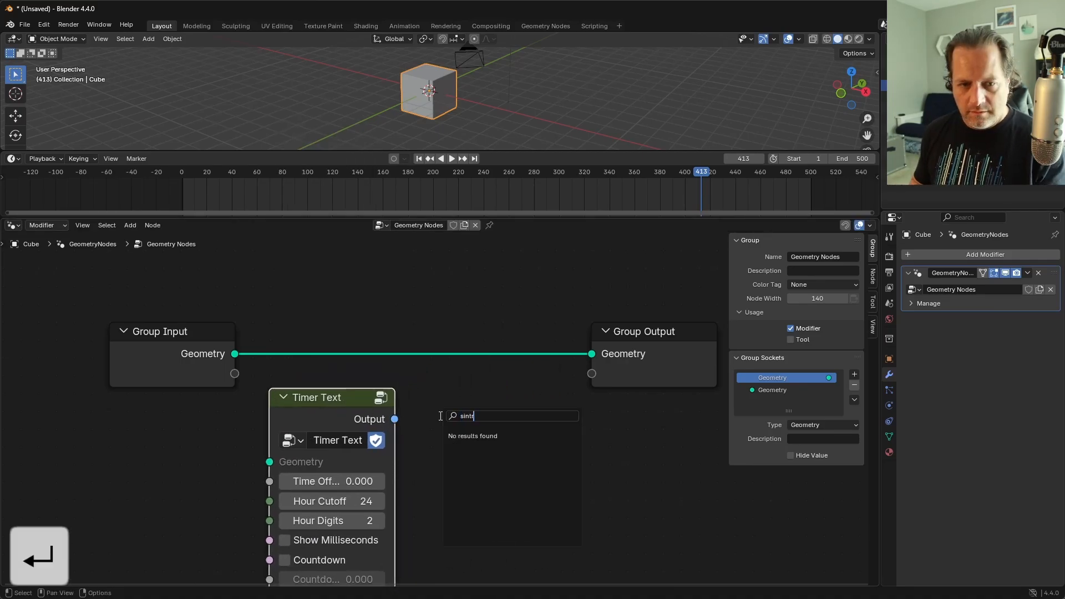
{"action": "key", "text": "Return"}
{"action": "left_click", "coordinate": [423, 404]}
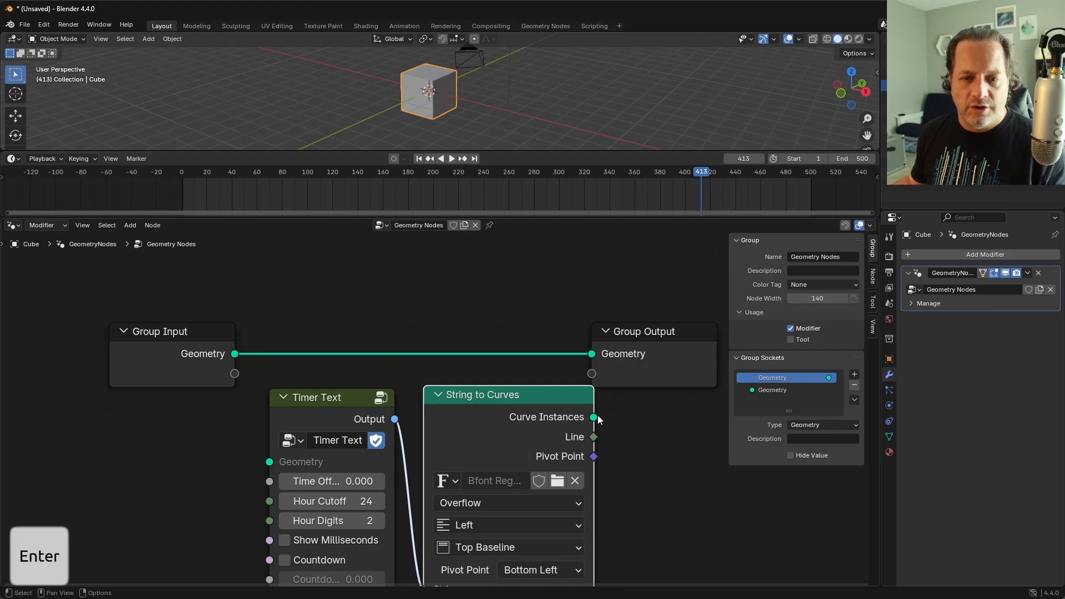
{"action": "left_click_drag", "start_coordinate": [595, 418], "coordinate": [595, 355]}
{"action": "scroll", "coordinate": [491, 424], "scroll_direction": "down", "scroll_amount": 3}
{"action": "key", "text": "grave"}
{"action": "key", "text": "grave"}
Step: Arrange Timer Text and String to Curves between the group nodes, and widen Timer Text so its input names fit
{"action": "key", "text": "g"}
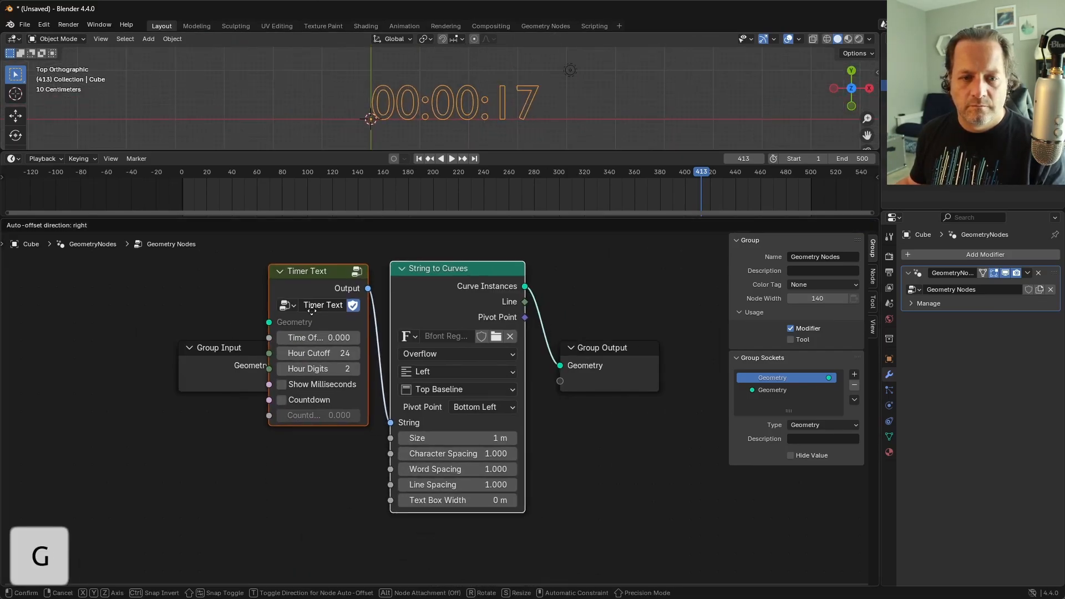
{"action": "left_click", "coordinate": [295, 319]}
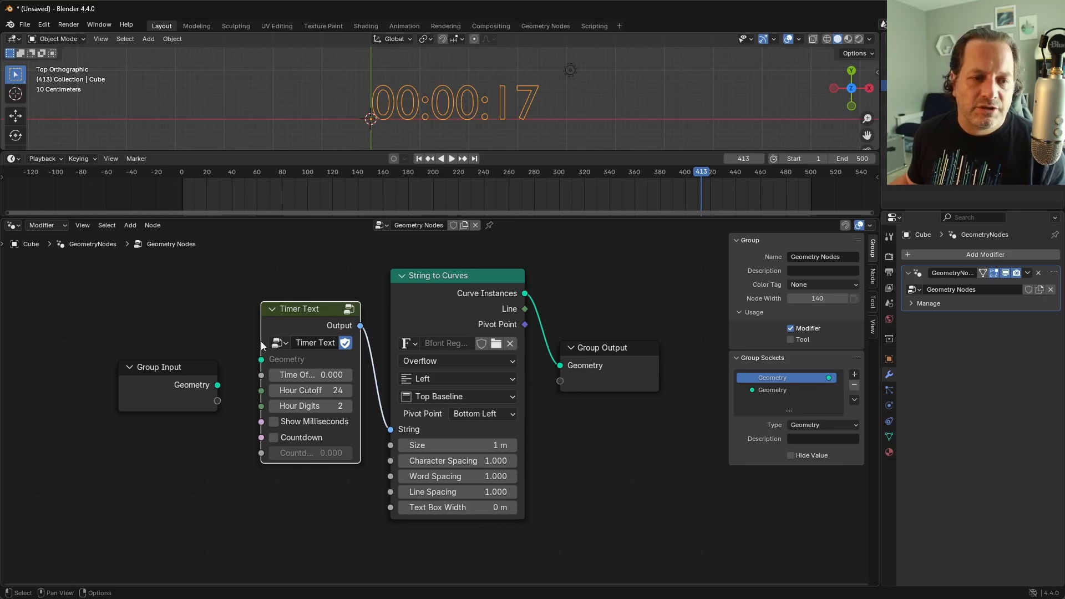
{"action": "left_click_drag", "start_coordinate": [259, 344], "coordinate": [237, 345]}
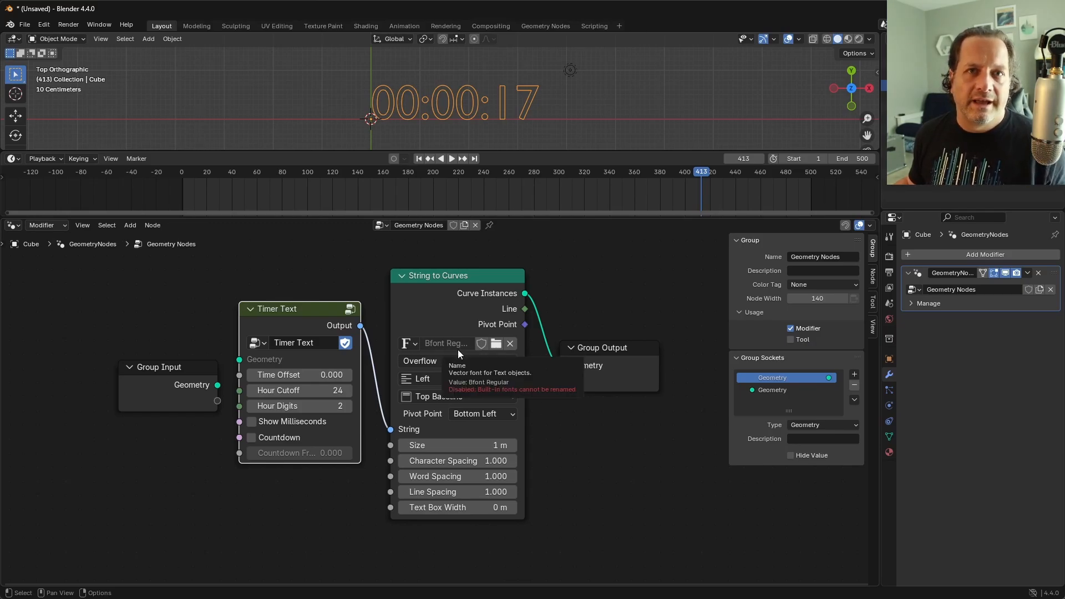
{"action": "mouse_move", "coordinate": [331, 310]}
{"action": "left_mouse_down"}
{"action": "mouse_move", "coordinate": [373, 310]}
{"action": "mouse_move", "coordinate": [335, 317]}
{"action": "left_mouse_up"}
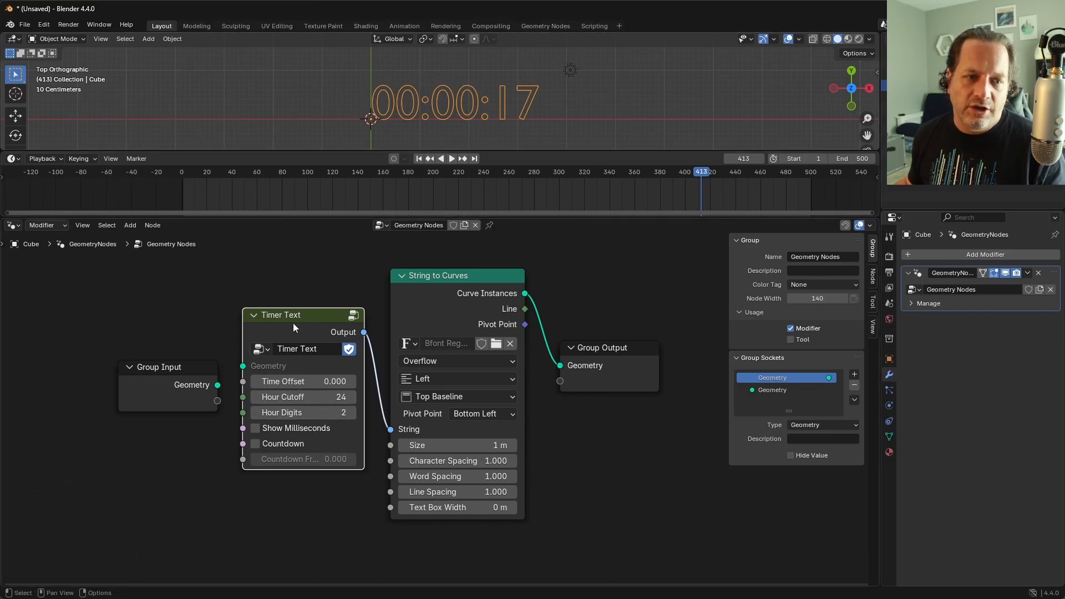
{"action": "mouse_move", "coordinate": [294, 326]}
{"action": "left_mouse_down"}
{"action": "mouse_move", "coordinate": [308, 336]}
{"action": "mouse_move", "coordinate": [299, 321]}
{"action": "left_mouse_up"}
{"action": "left_click_drag", "start_coordinate": [465, 279], "coordinate": [472, 271]}
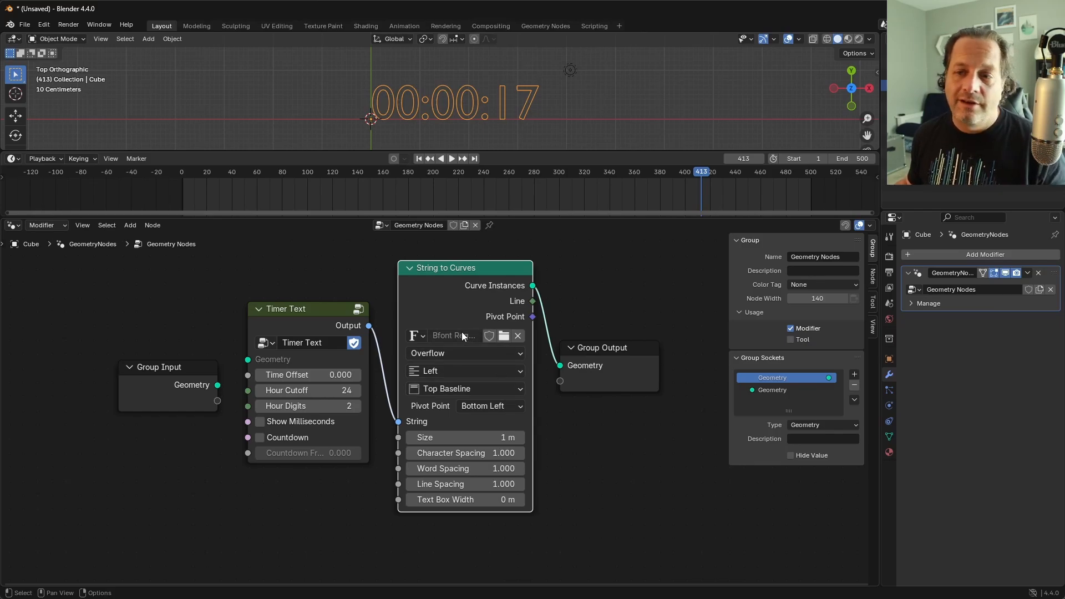
Step: Remove the unused Geometry input from inside the Timer Text group and return to the parent node tree
{"action": "left_click", "coordinate": [299, 312]}
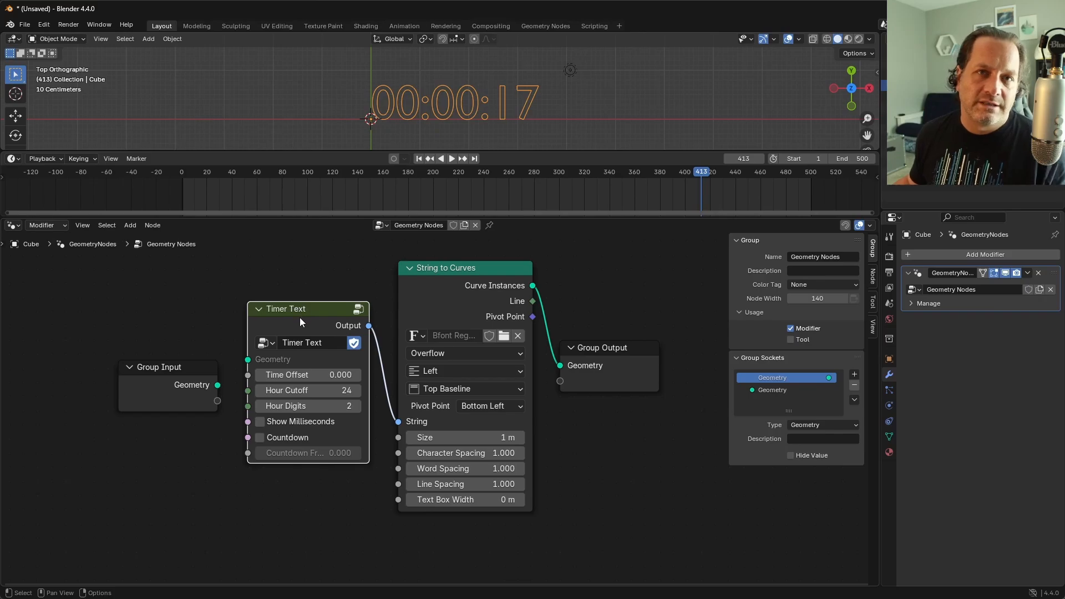
{"action": "key", "text": "Tab"}
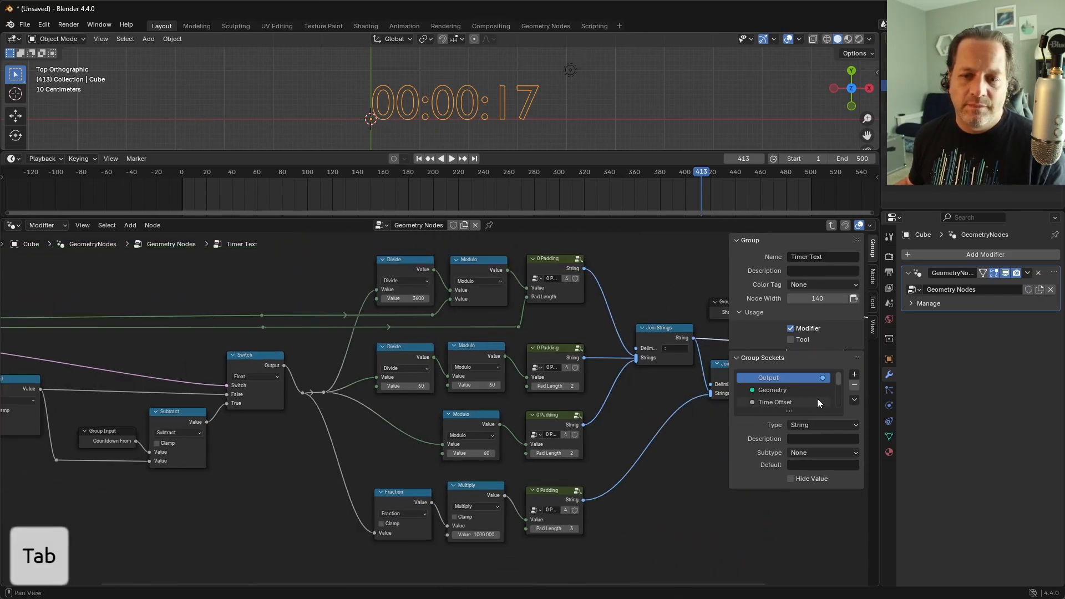
{"action": "left_click", "coordinate": [808, 388]}
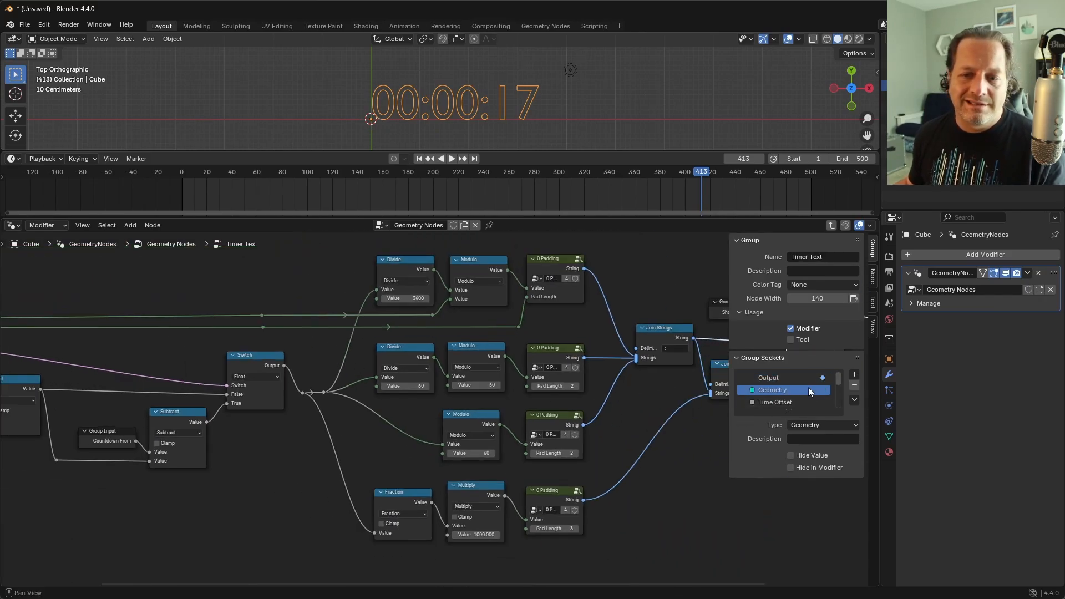
{"action": "left_click", "coordinate": [855, 386]}
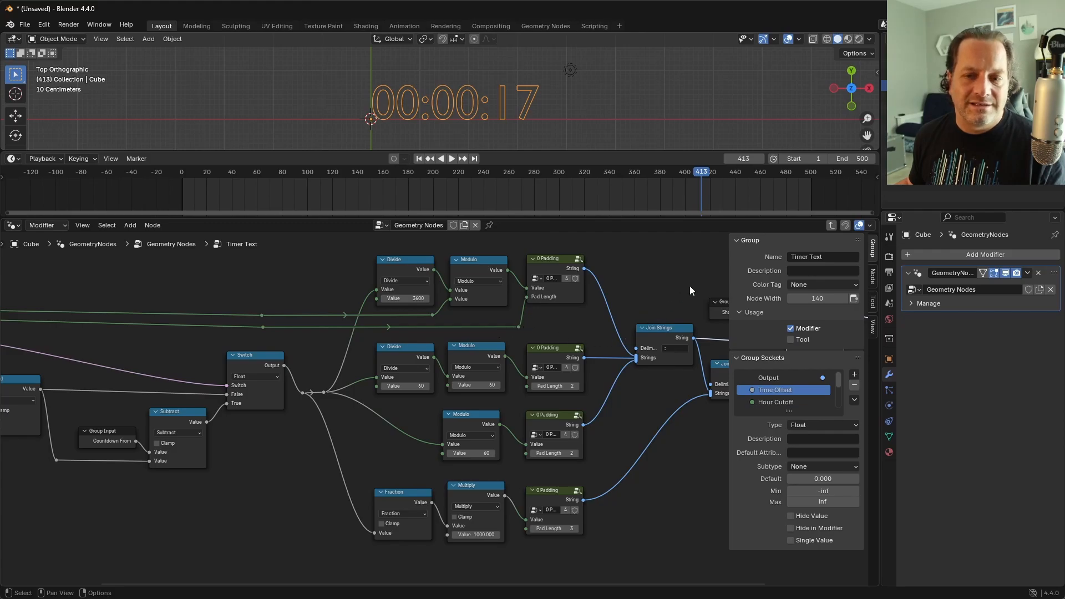
{"action": "left_click", "coordinate": [831, 225]}
{"action": "scroll", "coordinate": [401, 402], "scroll_direction": "up", "scroll_amount": 5}
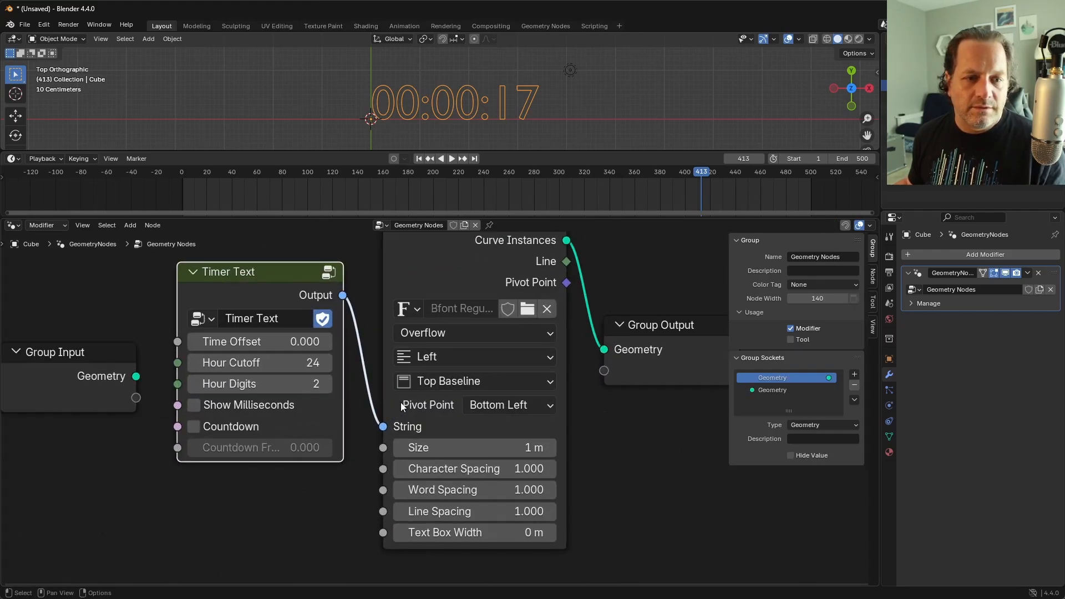
{"action": "middle_click_drag", "start_coordinate": [377, 335], "coordinate": [388, 316]}
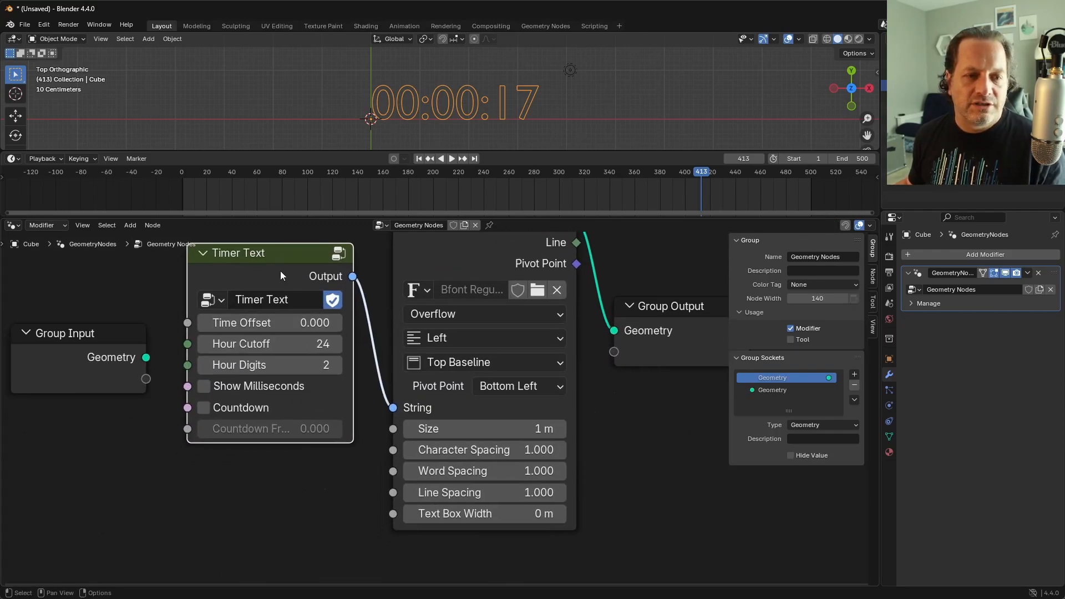
{"action": "left_click_drag", "start_coordinate": [271, 269], "coordinate": [264, 299]}
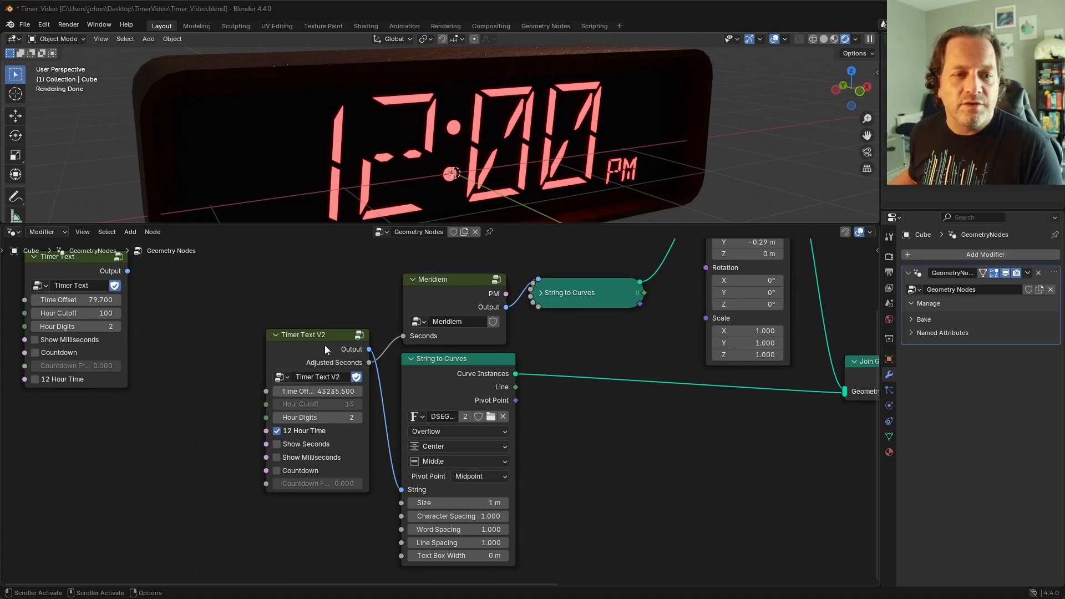
Step: Switch Show Seconds on and back off on the Timer Text V2 node to preview seconds on the clock
{"action": "left_click_drag", "start_coordinate": [325, 345], "coordinate": [317, 347]}
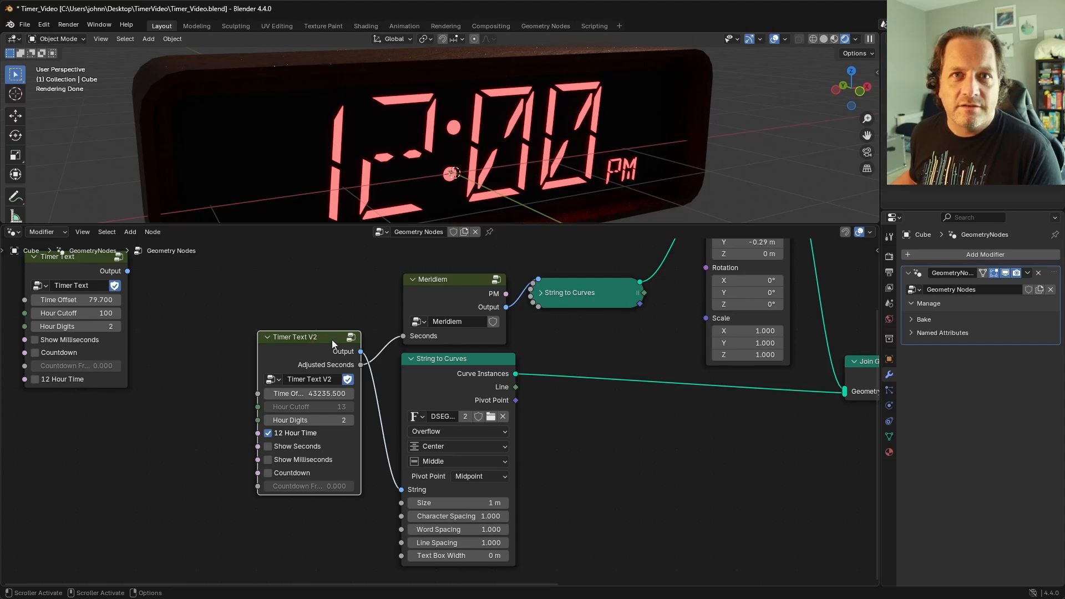
{"action": "left_click", "coordinate": [270, 449]}
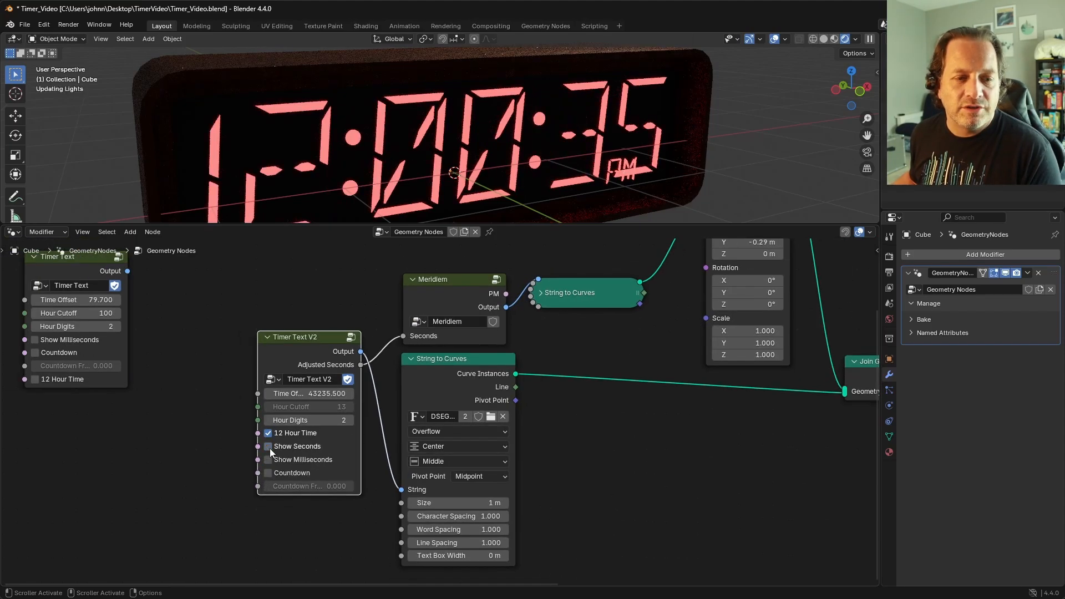
{"action": "left_click", "coordinate": [270, 448]}
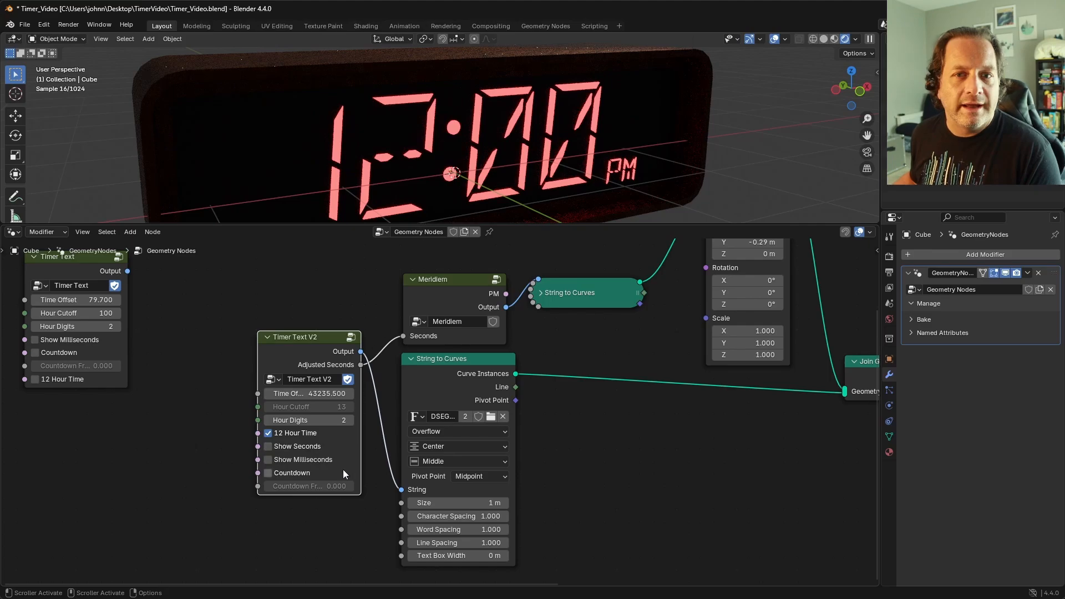
{"action": "left_click_drag", "start_coordinate": [451, 280], "coordinate": [447, 275]}
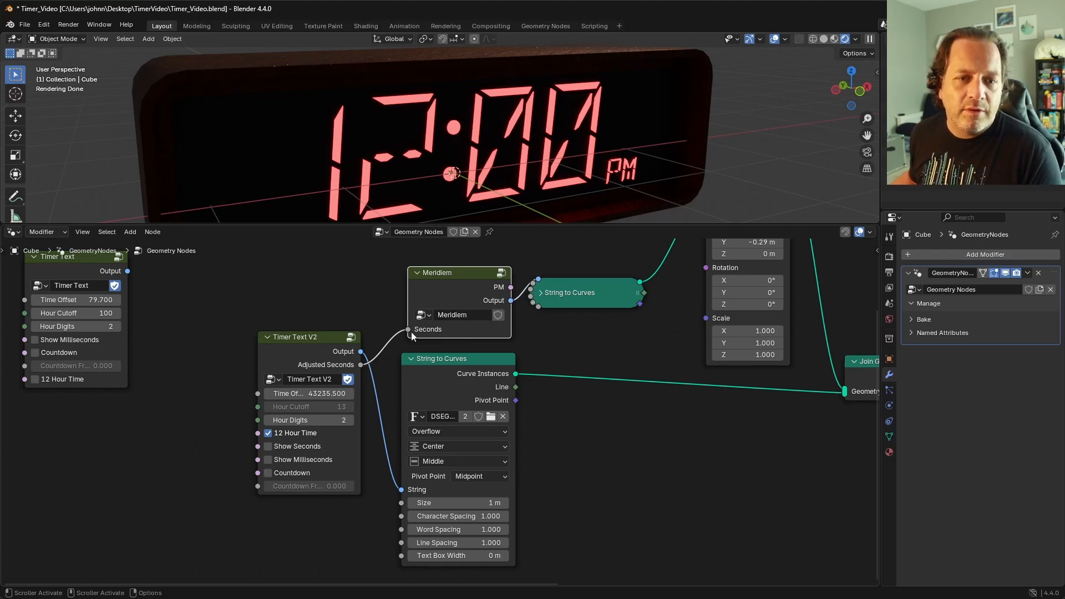
{"action": "left_click", "coordinate": [310, 352]}
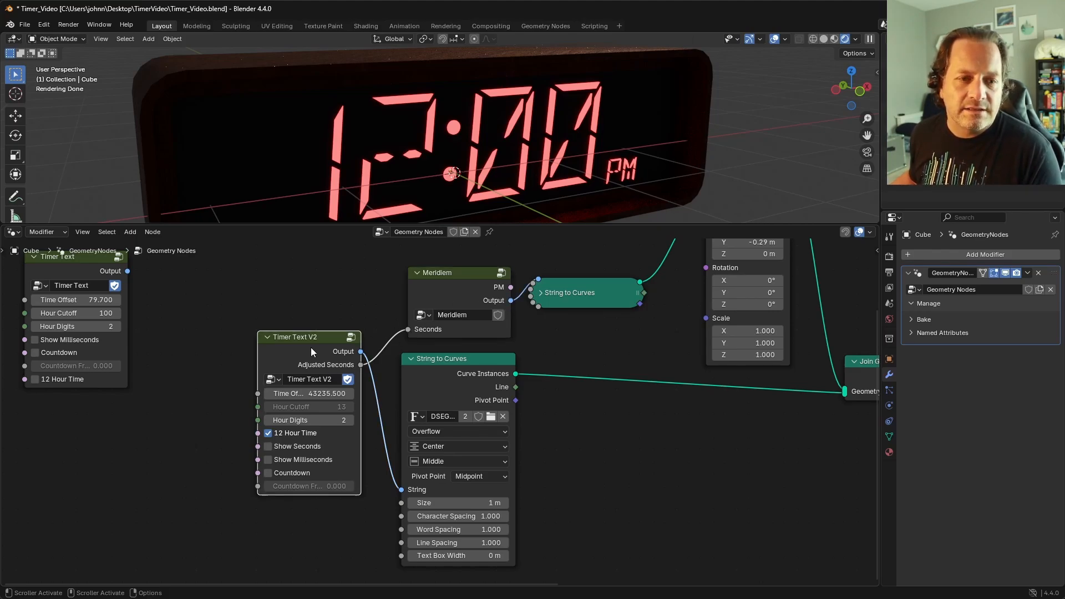
{"action": "left_click_drag", "start_coordinate": [312, 350], "coordinate": [319, 352]}
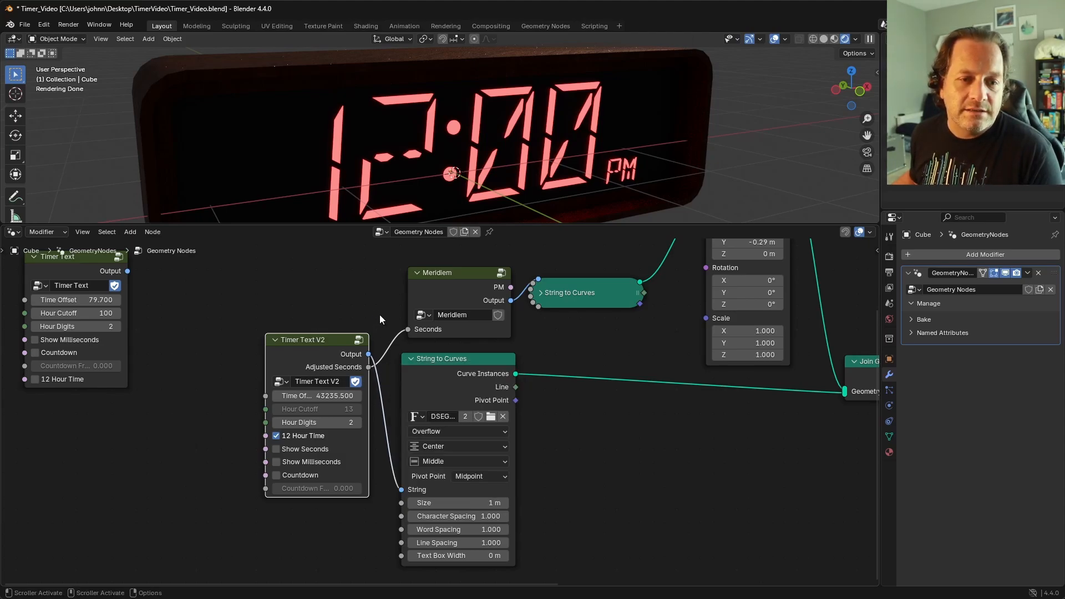
{"action": "left_click_drag", "start_coordinate": [448, 286], "coordinate": [445, 291]}
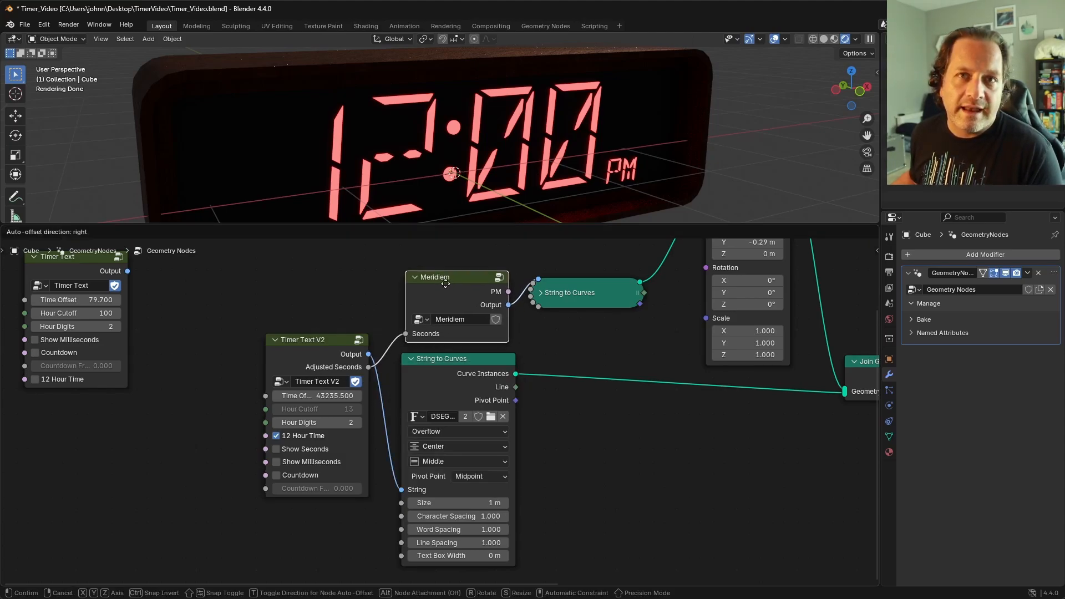
{"action": "mouse_move", "coordinate": [511, 293]}
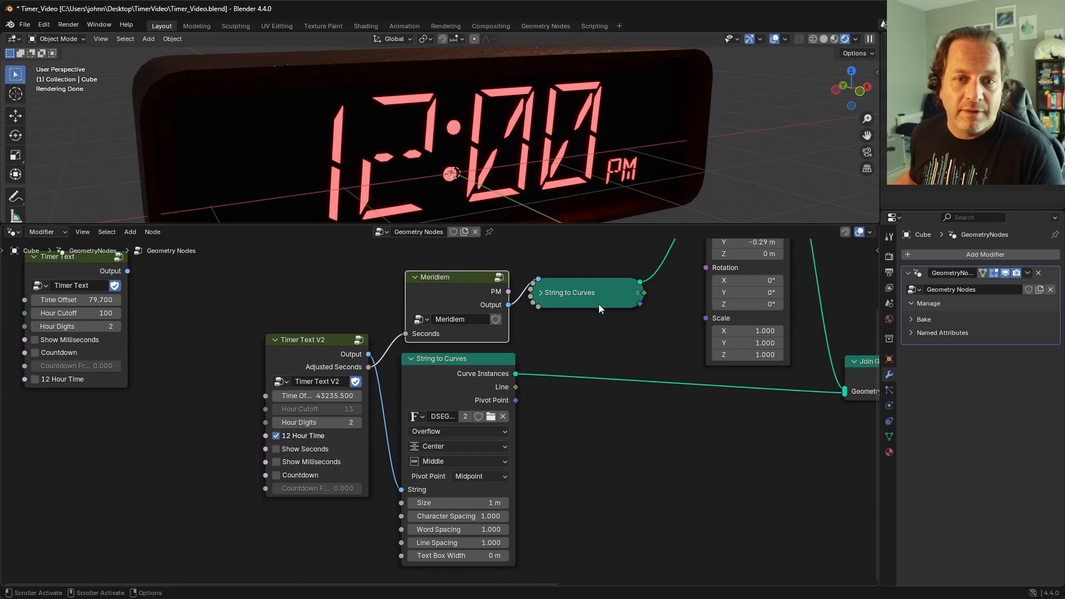
{"action": "scroll", "coordinate": [598, 305], "scroll_direction": "down", "scroll_amount": 2}
{"action": "middle_click_drag", "start_coordinate": [672, 409], "coordinate": [431, 441]}
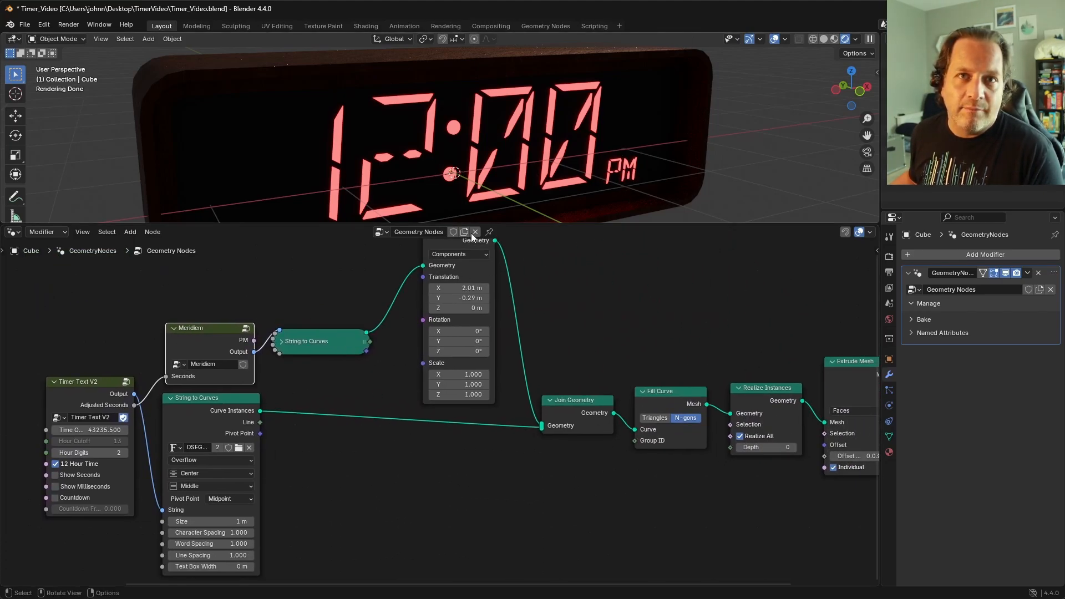
{"action": "mouse_move", "coordinate": [470, 273]}
{"action": "left_mouse_down"}
{"action": "mouse_move", "coordinate": [473, 303]}
{"action": "mouse_move", "coordinate": [464, 292]}
{"action": "left_mouse_up"}
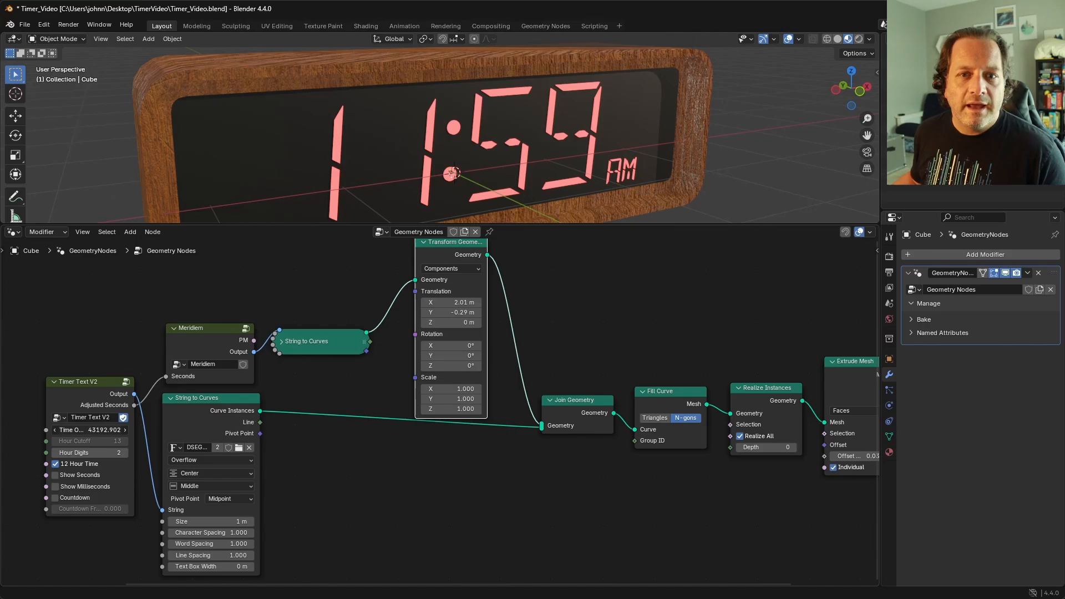
Step: Set Timer Text V2's Time Offset to 43201.699 and place the Timer Text node directly above it for comparison
{"action": "left_click_drag", "start_coordinate": [89, 430], "coordinate": [105, 431]}
{"action": "scroll", "coordinate": [211, 438], "scroll_direction": "down", "scroll_amount": 1}
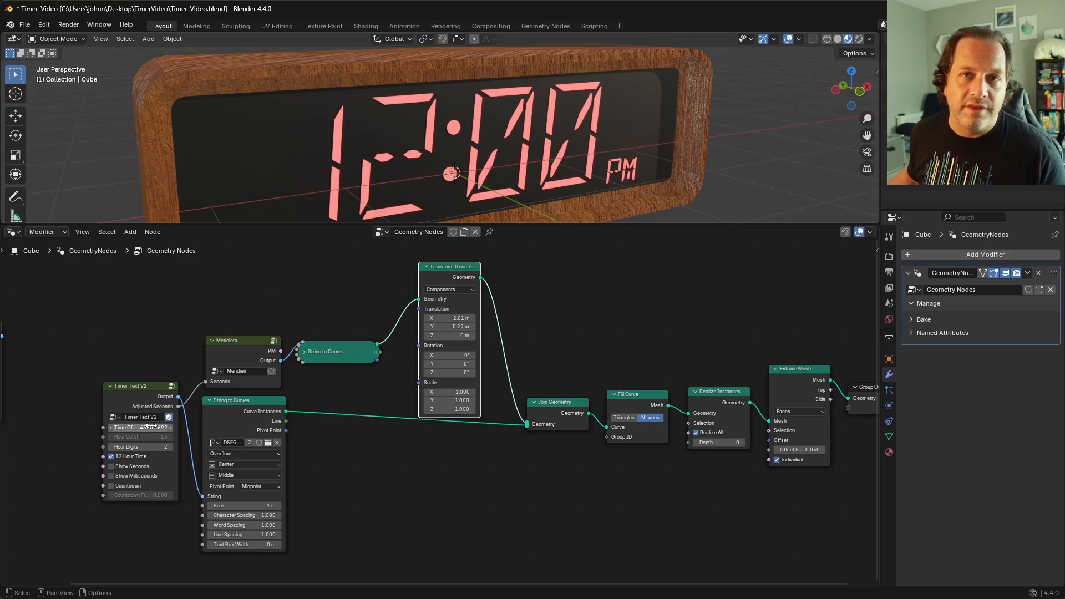
{"action": "key", "text": "shift"}
{"action": "middle_click_drag", "start_coordinate": [96, 366], "coordinate": [166, 396], "text": "shift"}
{"action": "left_click", "coordinate": [41, 351], "text": "shift"}
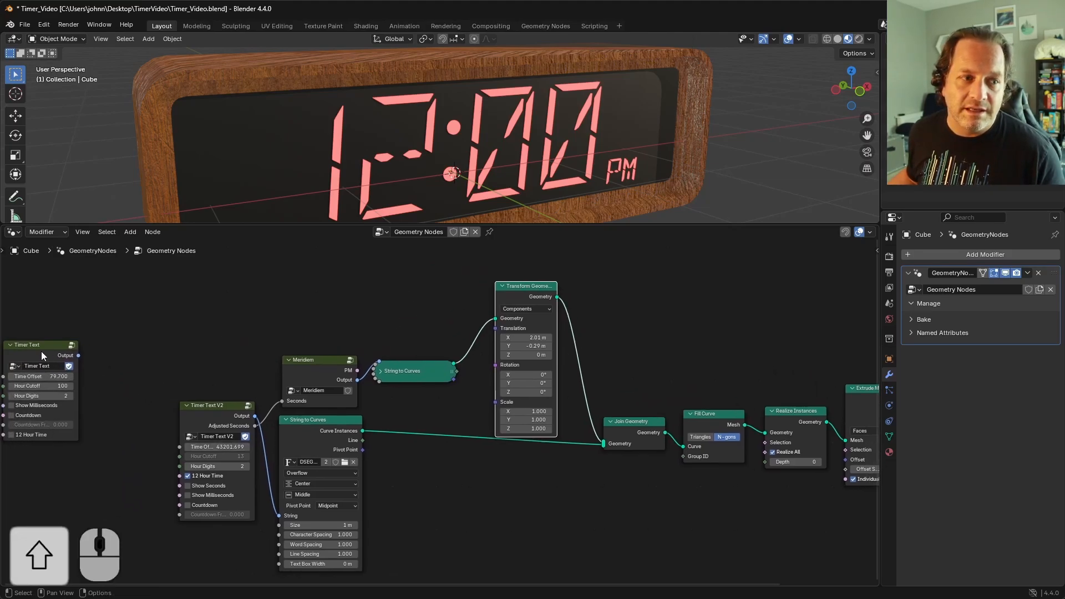
{"action": "key", "text": "g"}
{"action": "left_click", "coordinate": [217, 287]}
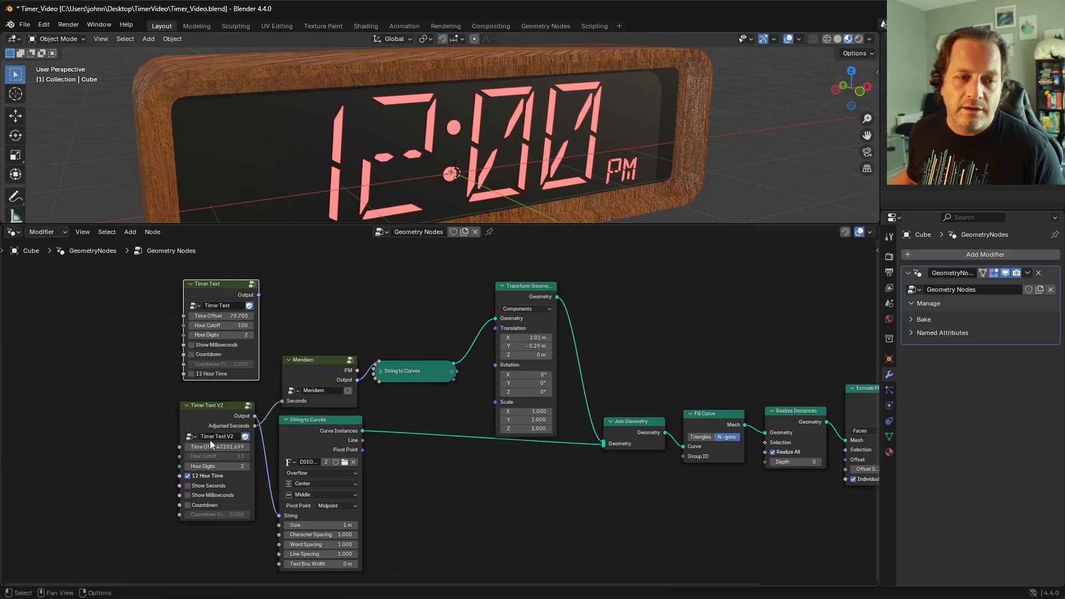
{"action": "middle_click_drag", "start_coordinate": [225, 442], "coordinate": [92, 436]}
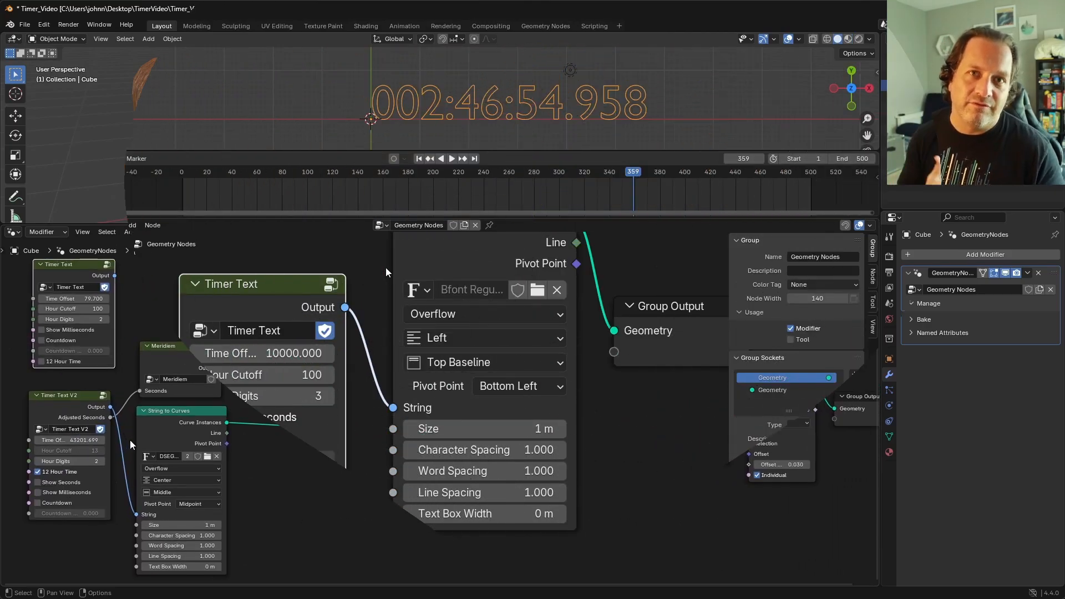